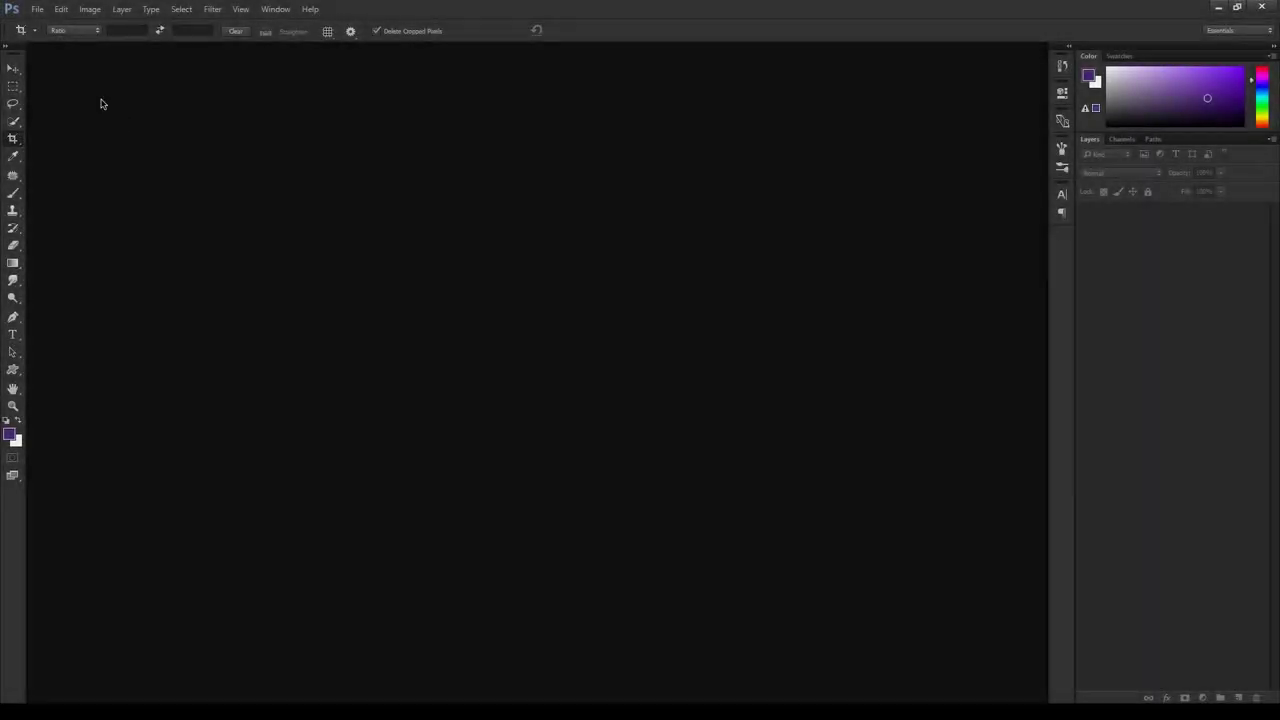
# Create 'Music Party Poster' from the International Paper A3 preset, 3508 × 4961 pixels at 300 ppi
pyautogui.click(37, 10)
pyautogui.click(49, 24)
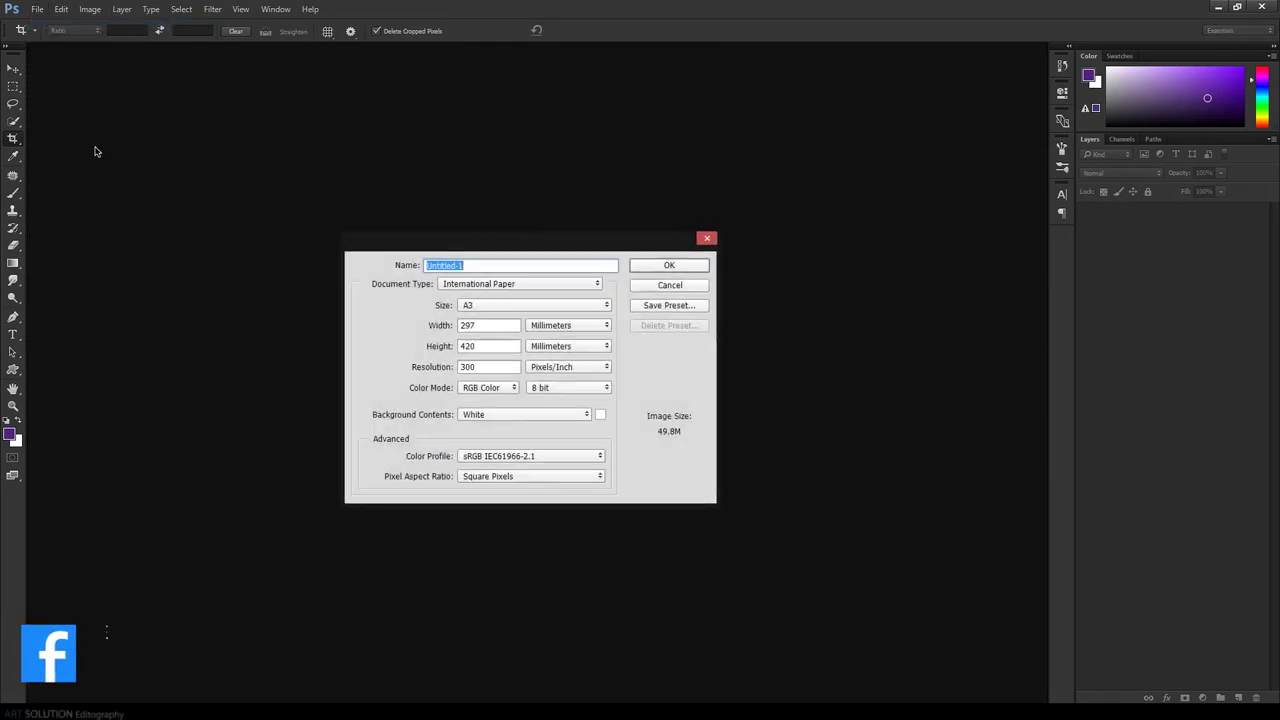
pyautogui.click(530, 325)
pyautogui.click(533, 342)
pyautogui.click(505, 305)
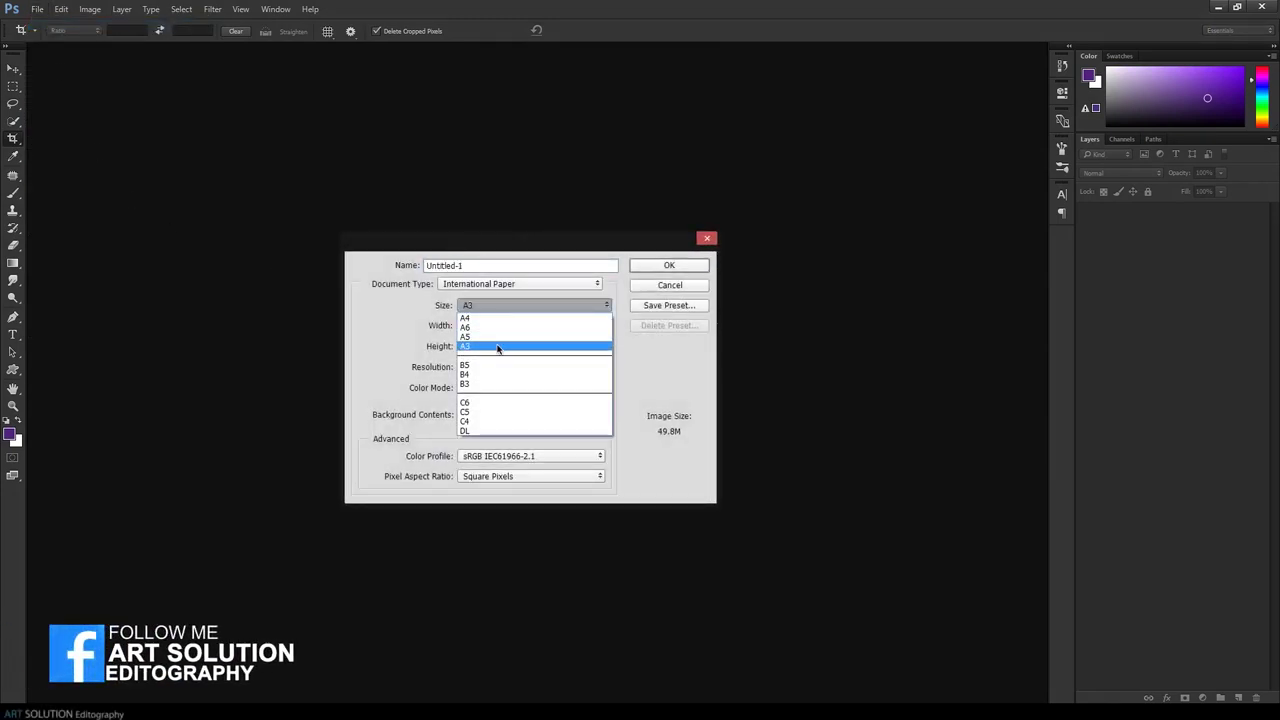
pyautogui.click(487, 346)
pyautogui.click(556, 325)
pyautogui.click(553, 347)
pyautogui.click(558, 328)
pyautogui.click(554, 343)
pyautogui.write('Music Party Poster')
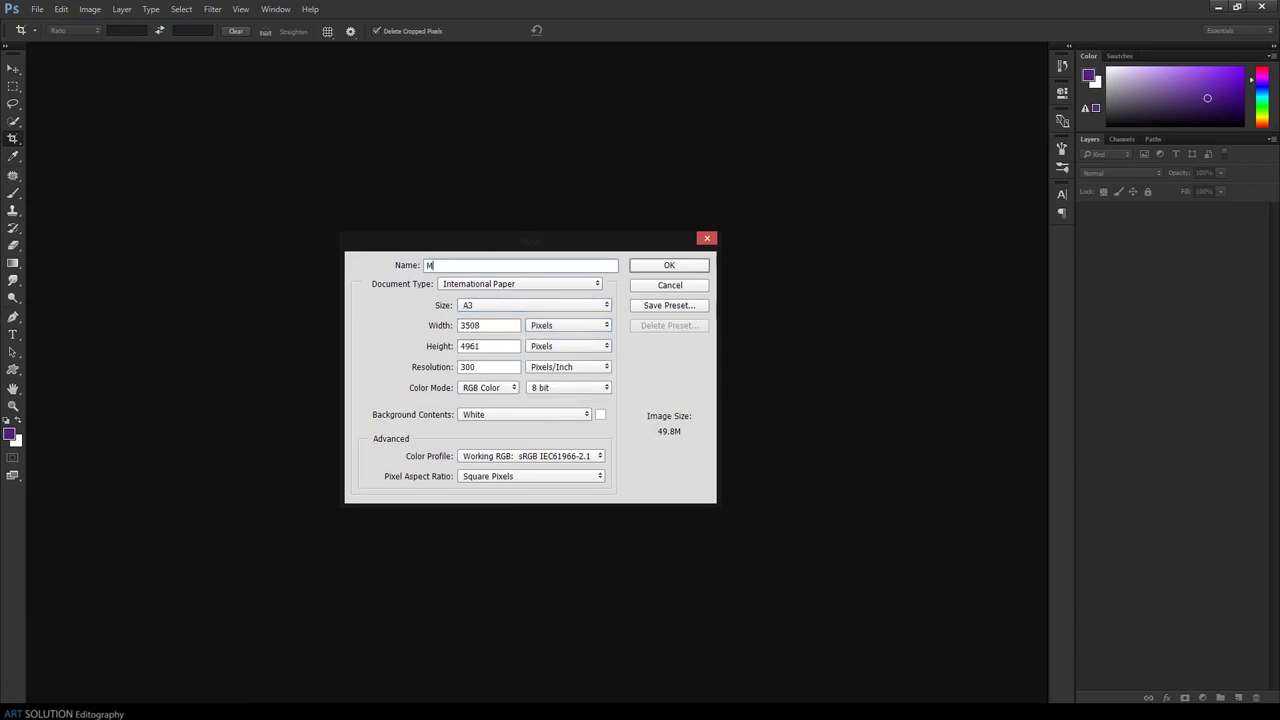
pyautogui.click(667, 265)
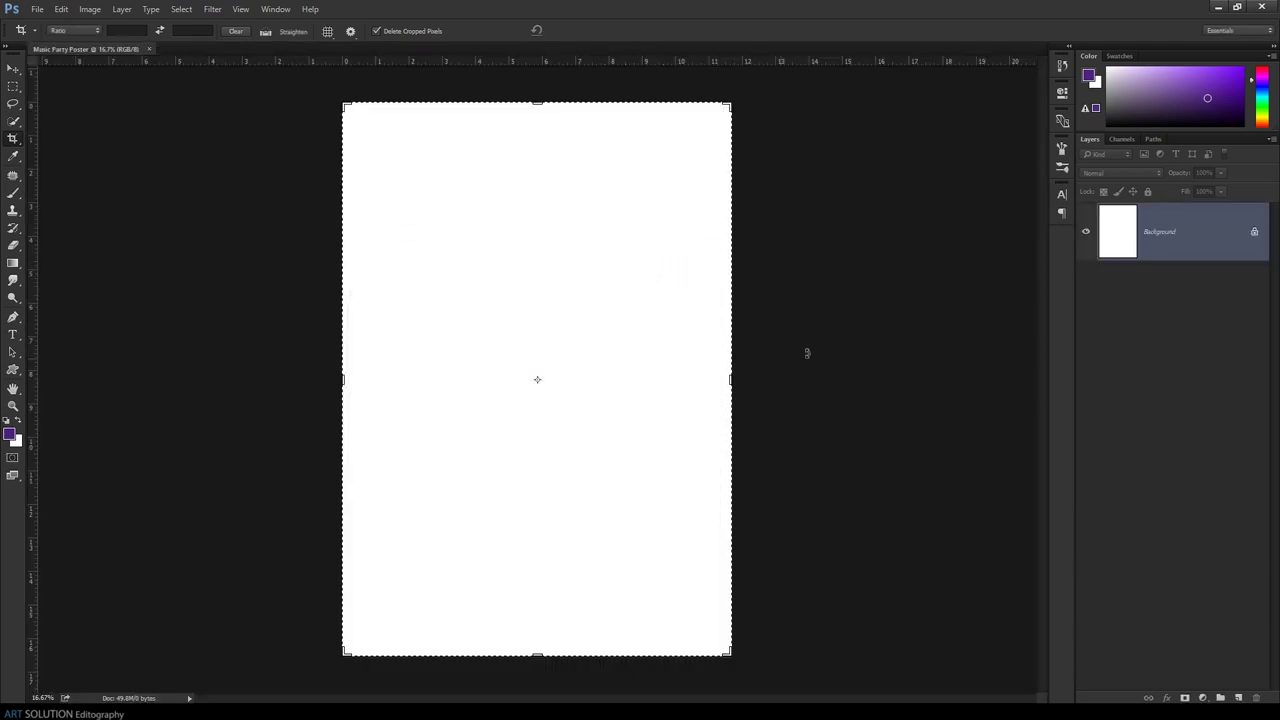
# Add a Solid Color fill layer in near-black purple #11061d over the white background
pyautogui.click(20, 67)
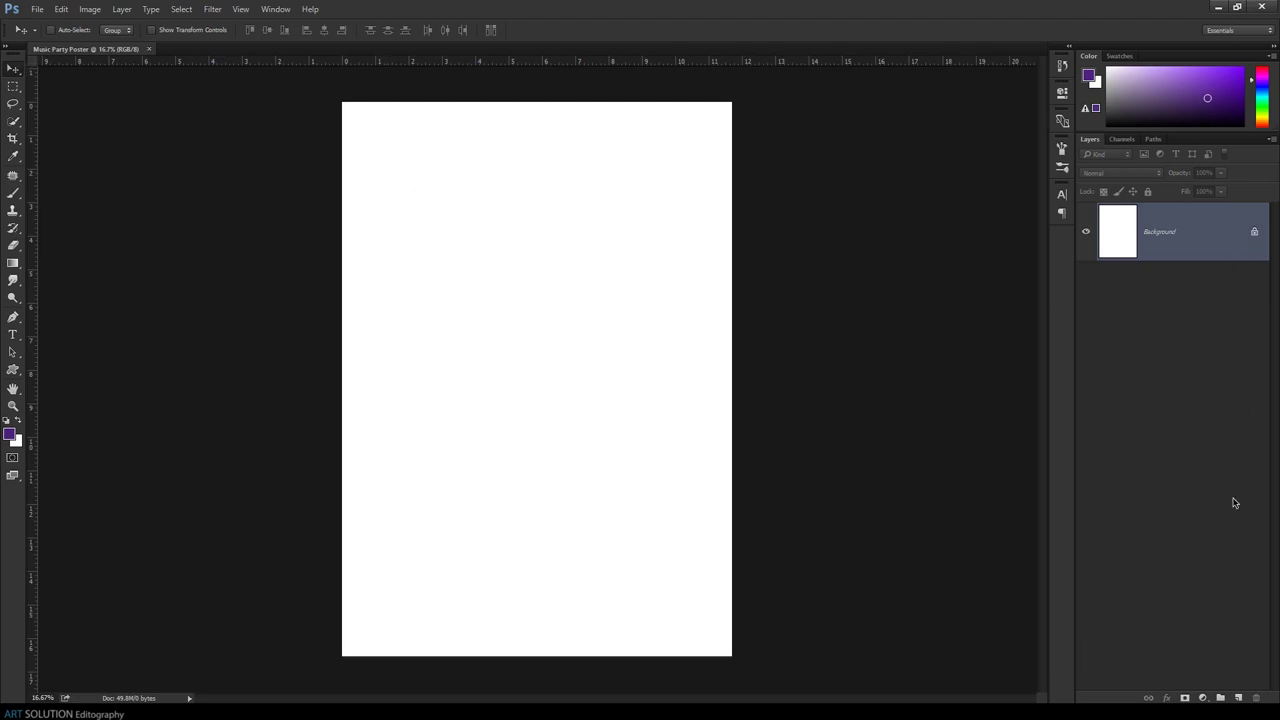
pyautogui.click(1203, 697)
pyautogui.click(1232, 414)
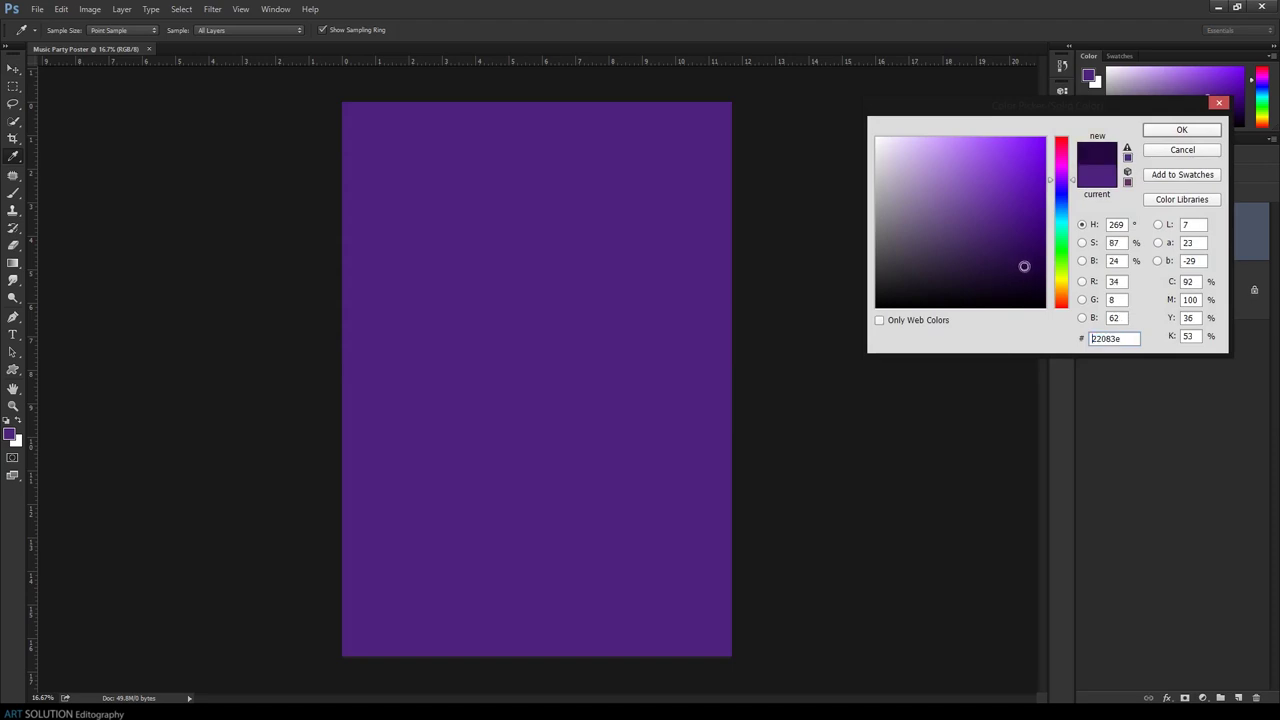
pyautogui.moveTo(1020, 268); pyautogui.dragTo(1008, 288)
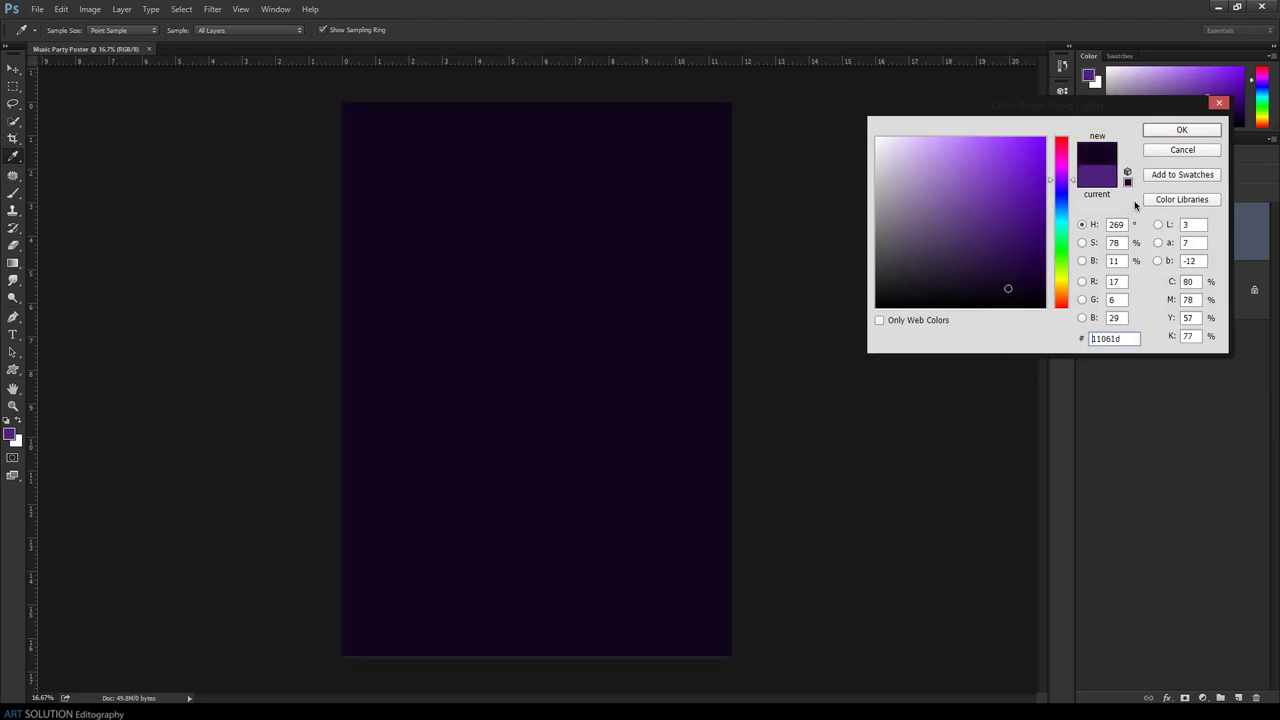
pyautogui.click(1185, 137)
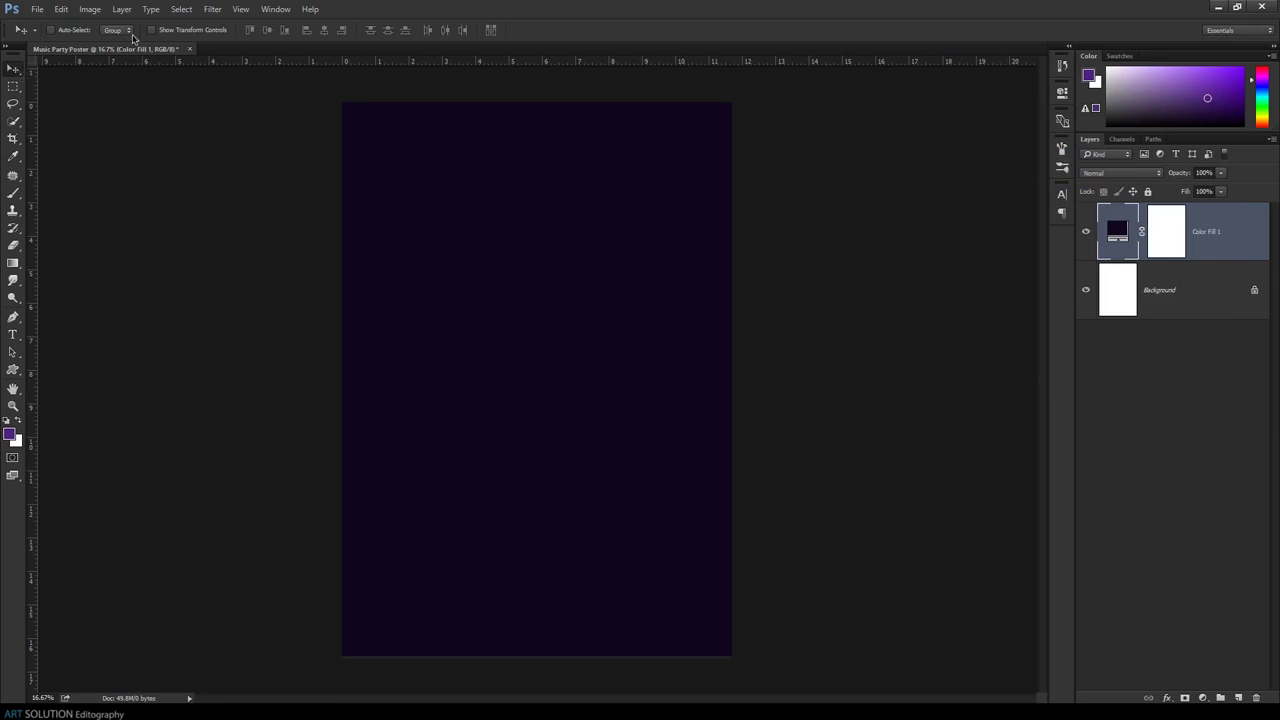
pyautogui.click(36, 10)
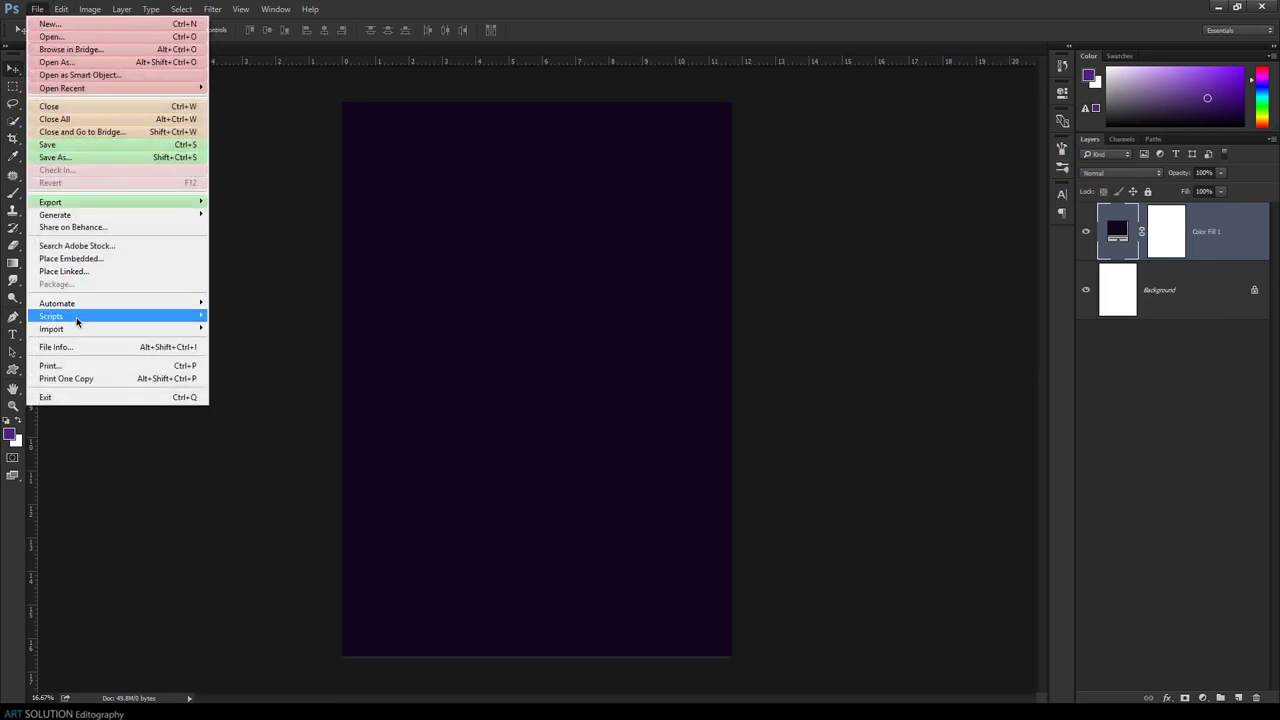
# Place the black-and-white guitarist concert photo and scale it up to cover the whole canvas
pyautogui.click(81, 266)
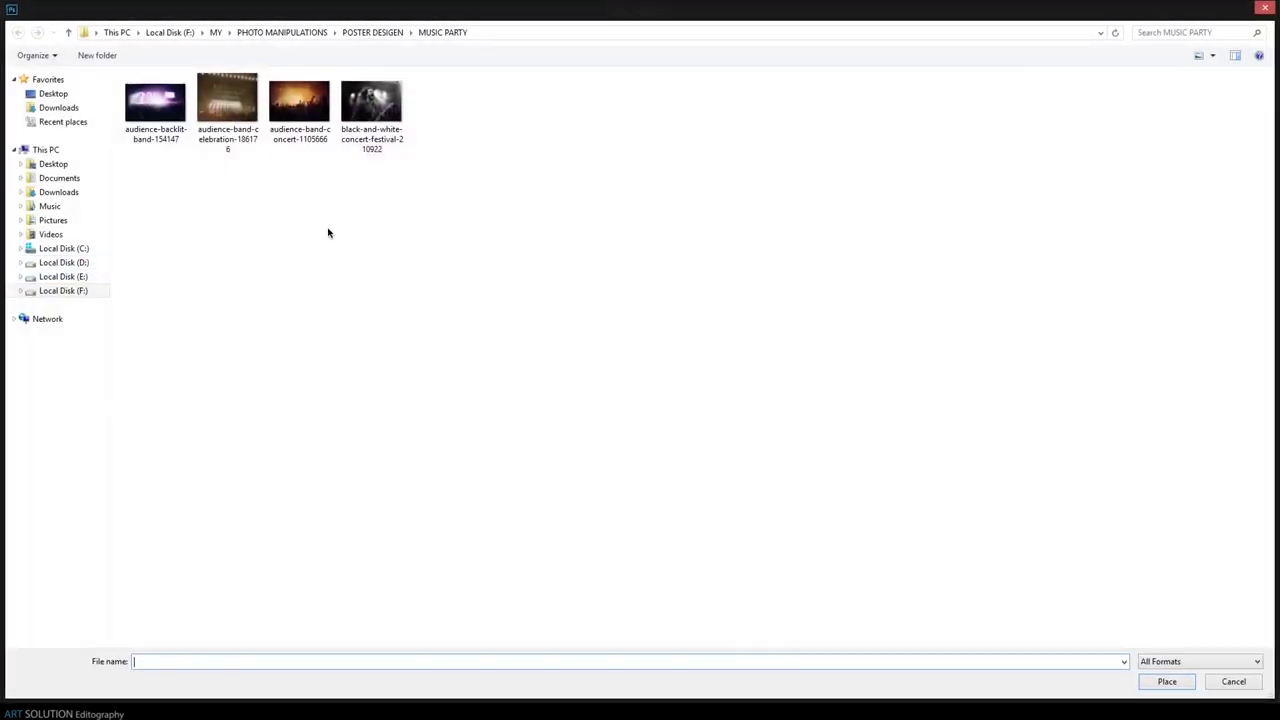
pyautogui.doubleClick(377, 118)
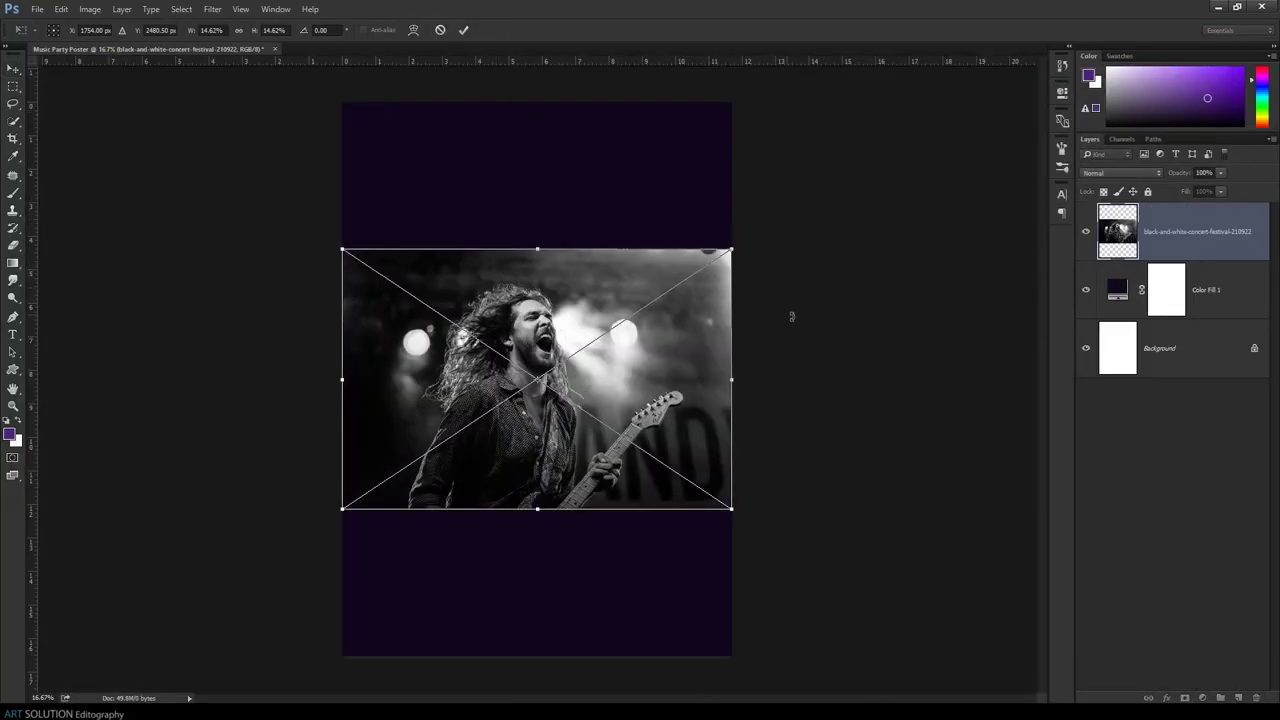
pyautogui.moveTo(731, 246); pyautogui.dragTo(917, 140)
pyautogui.moveTo(750, 355); pyautogui.dragTo(792, 307)
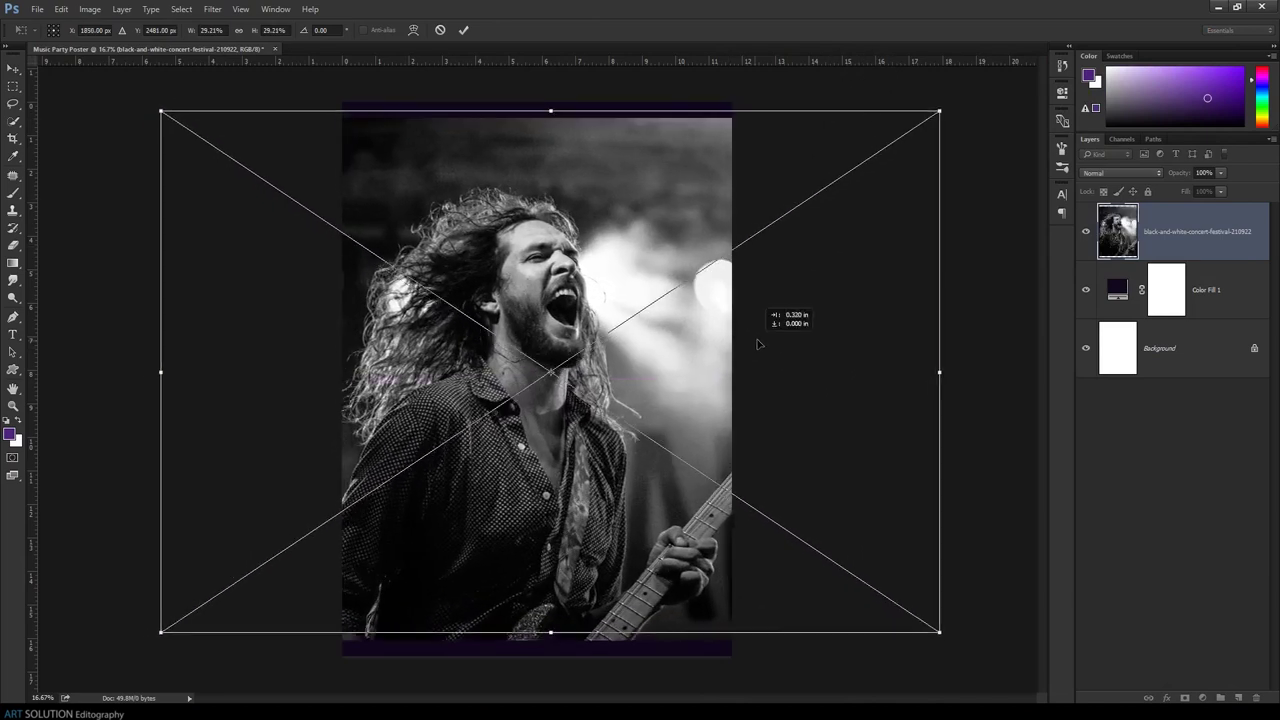
pyautogui.moveTo(971, 596); pyautogui.dragTo(1022, 592)
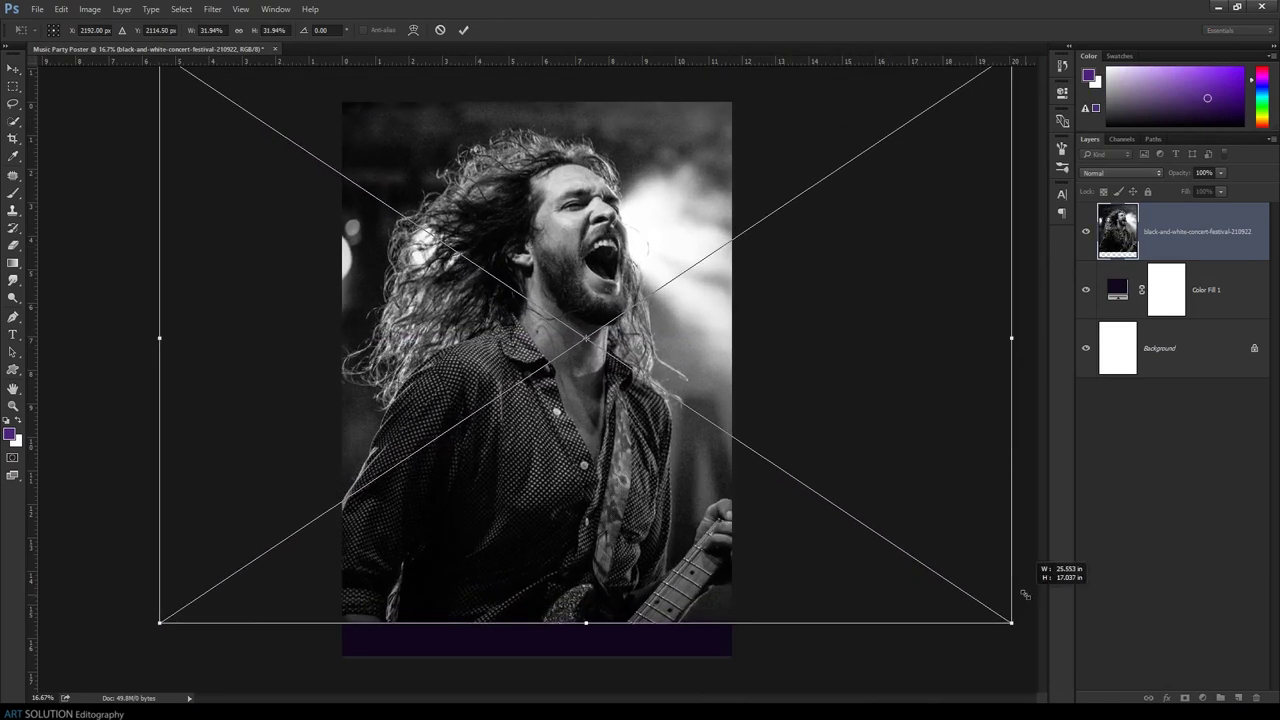
pyautogui.moveTo(917, 586); pyautogui.dragTo(921, 614)
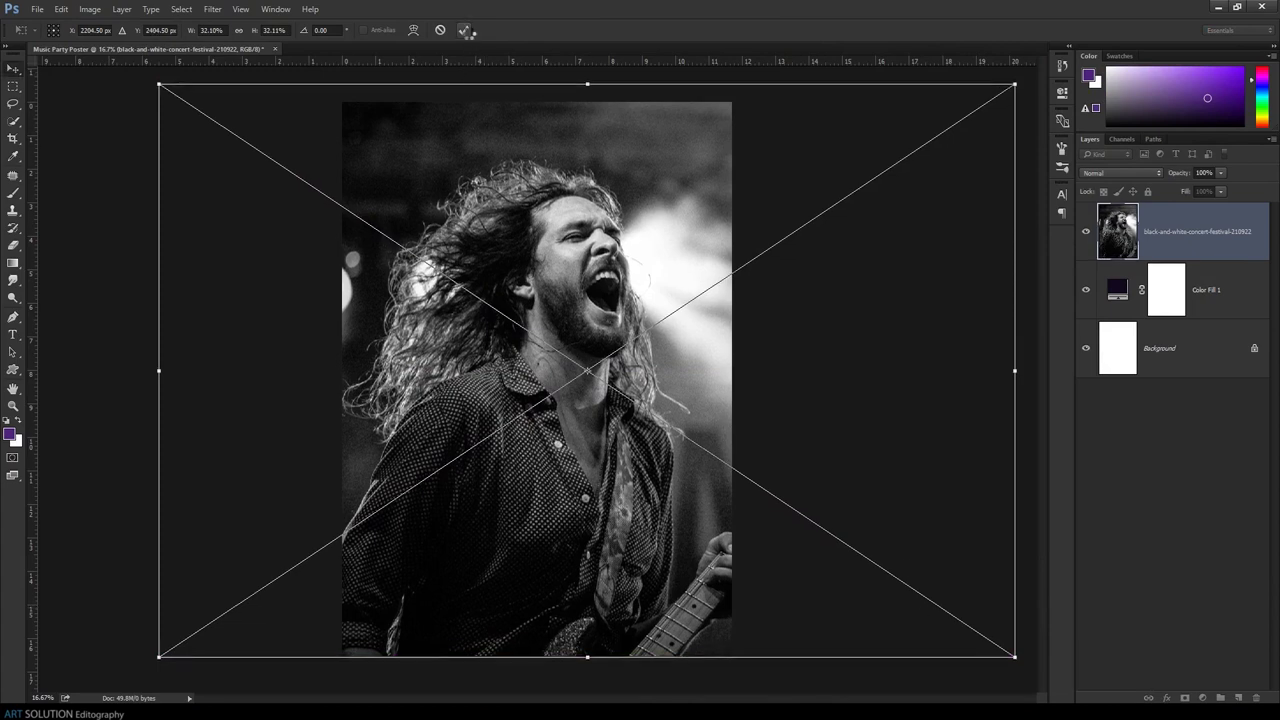
pyautogui.click(465, 30)
pyautogui.scroll(2, 688, 279)
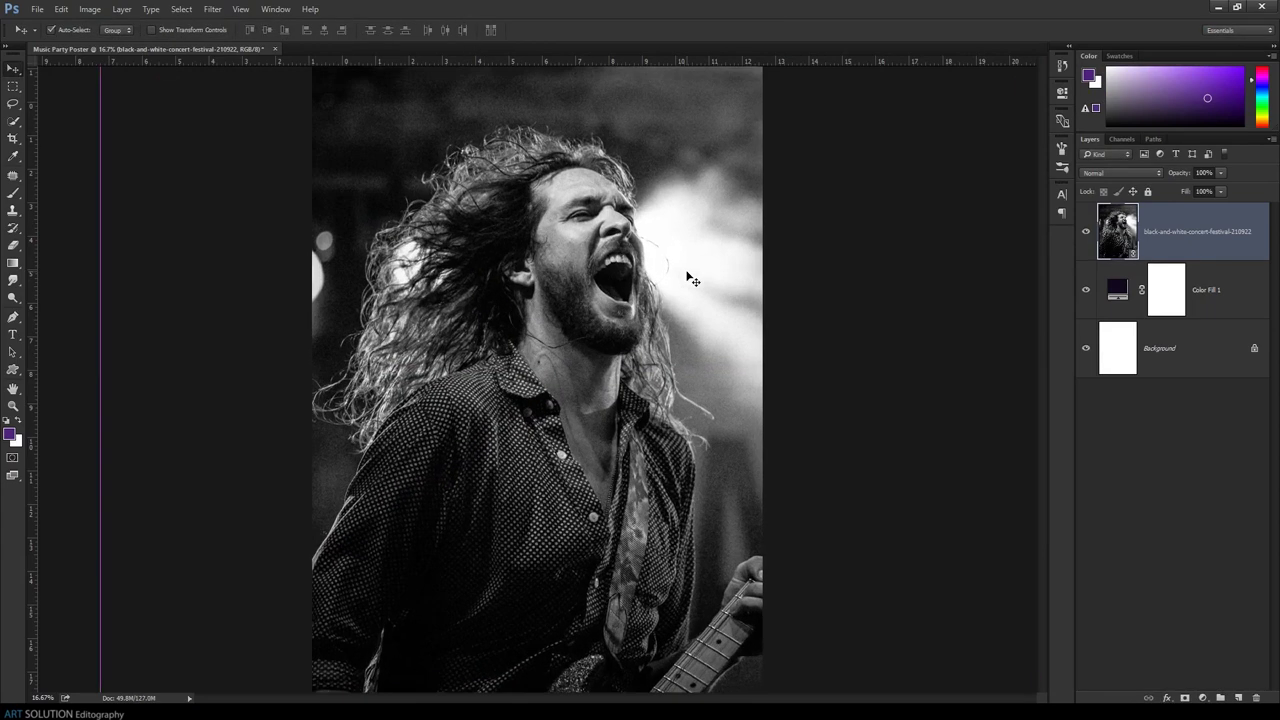
pyautogui.scroll(-3, 688, 279)
pyautogui.scroll(1, 688, 279)
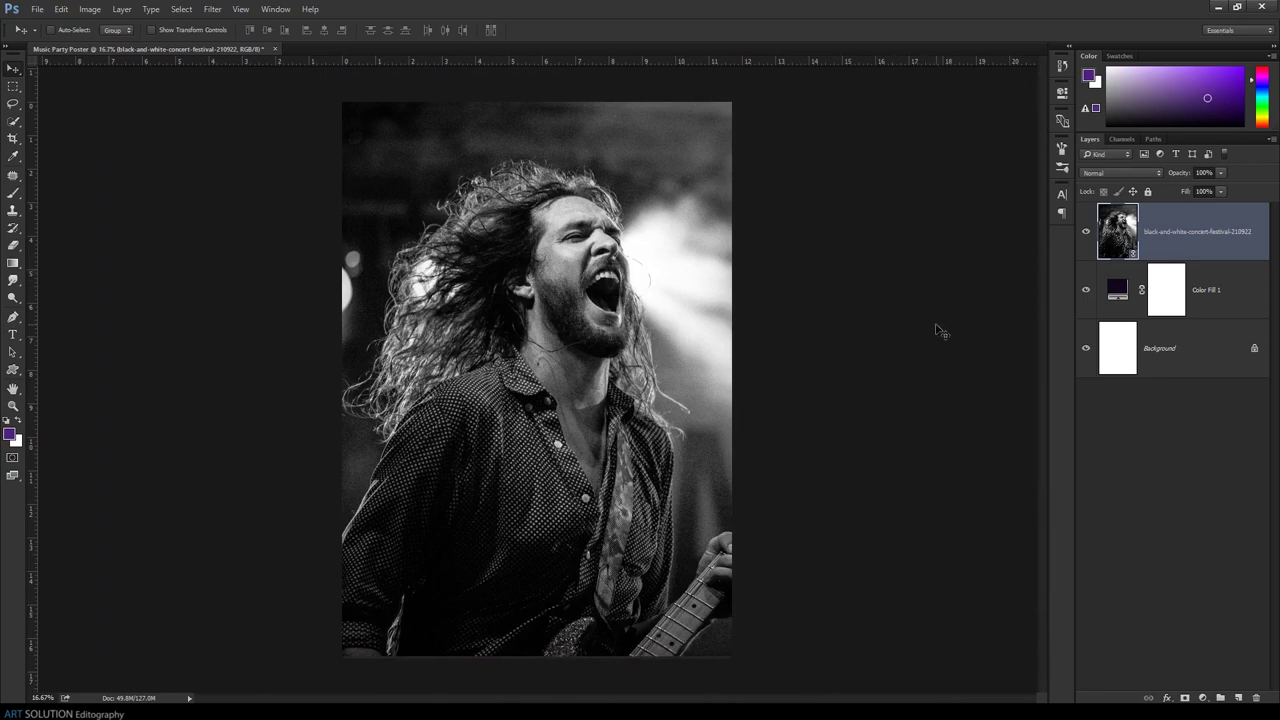
# Add a Gradient Map adjustment layer using the Violet, Orange gradient preset
pyautogui.click(1203, 697)
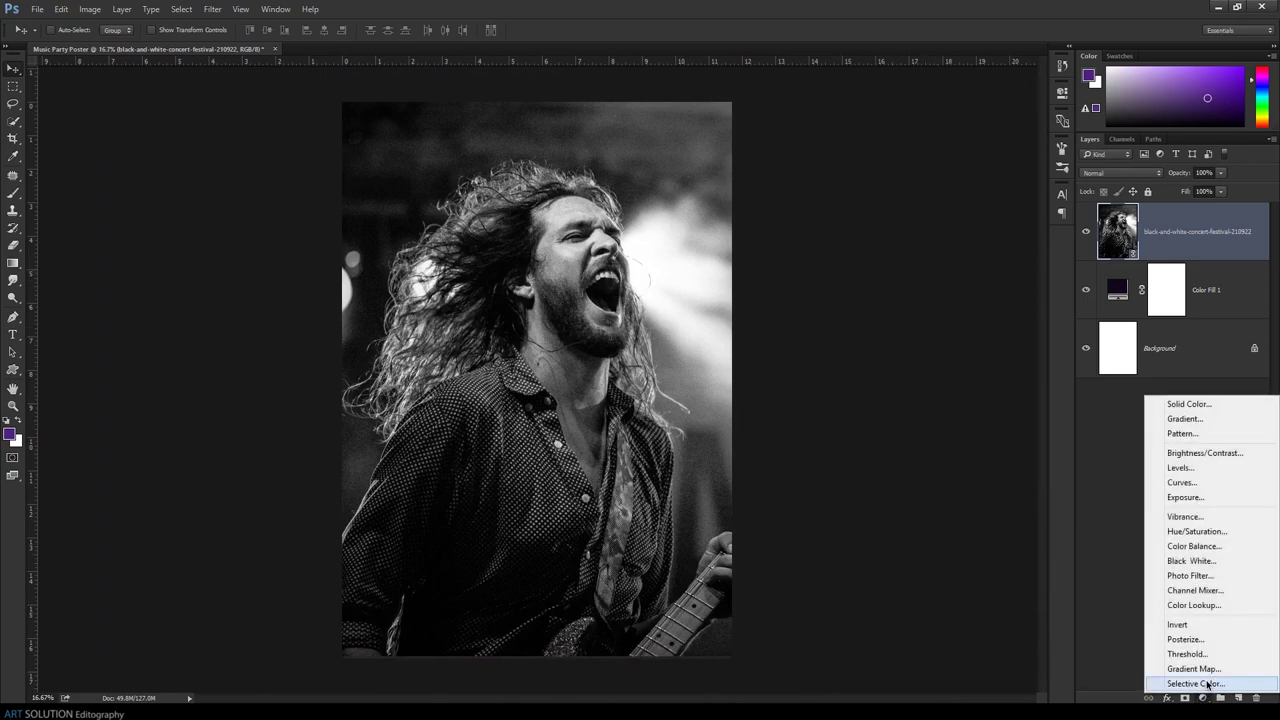
pyautogui.click(1210, 668)
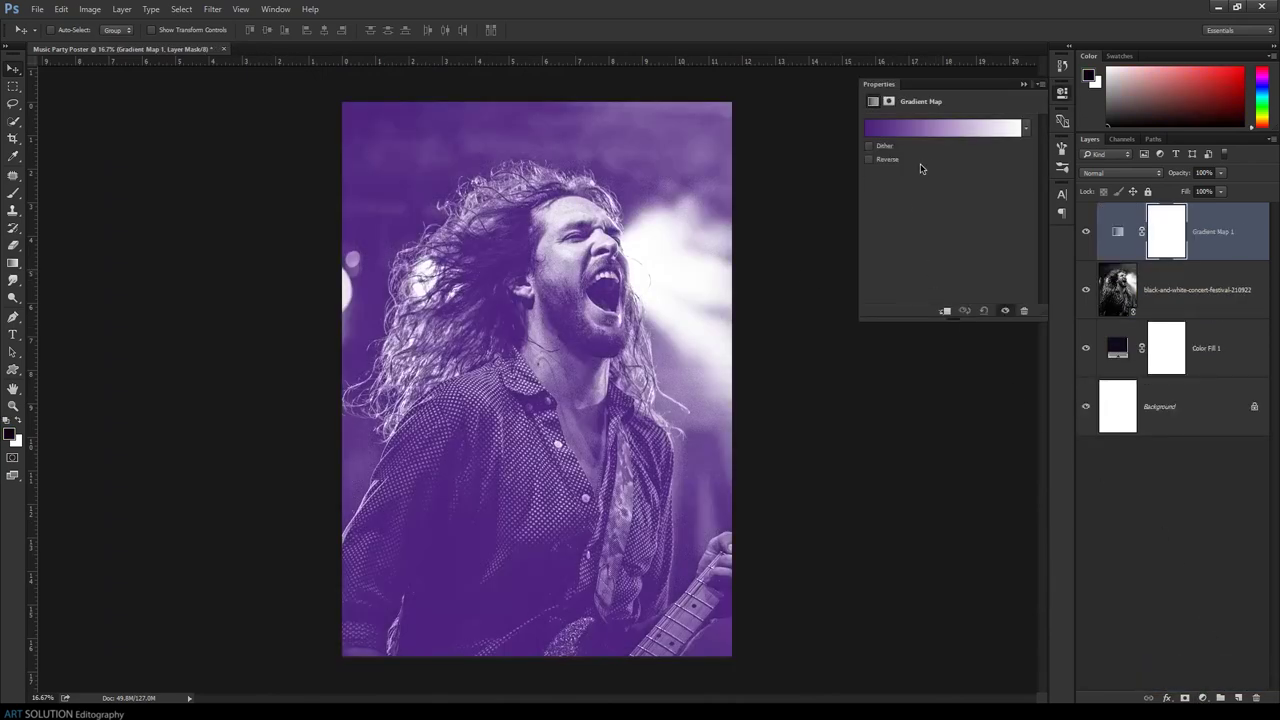
pyautogui.click(922, 130)
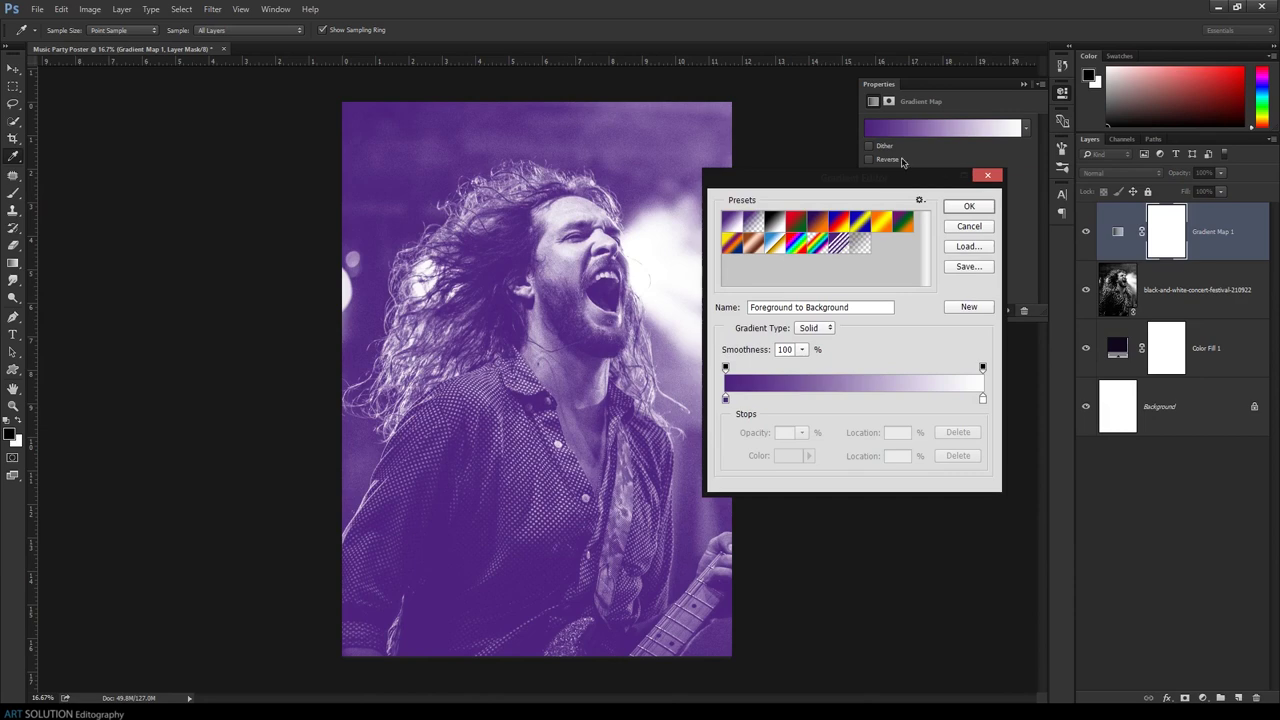
pyautogui.click(819, 228)
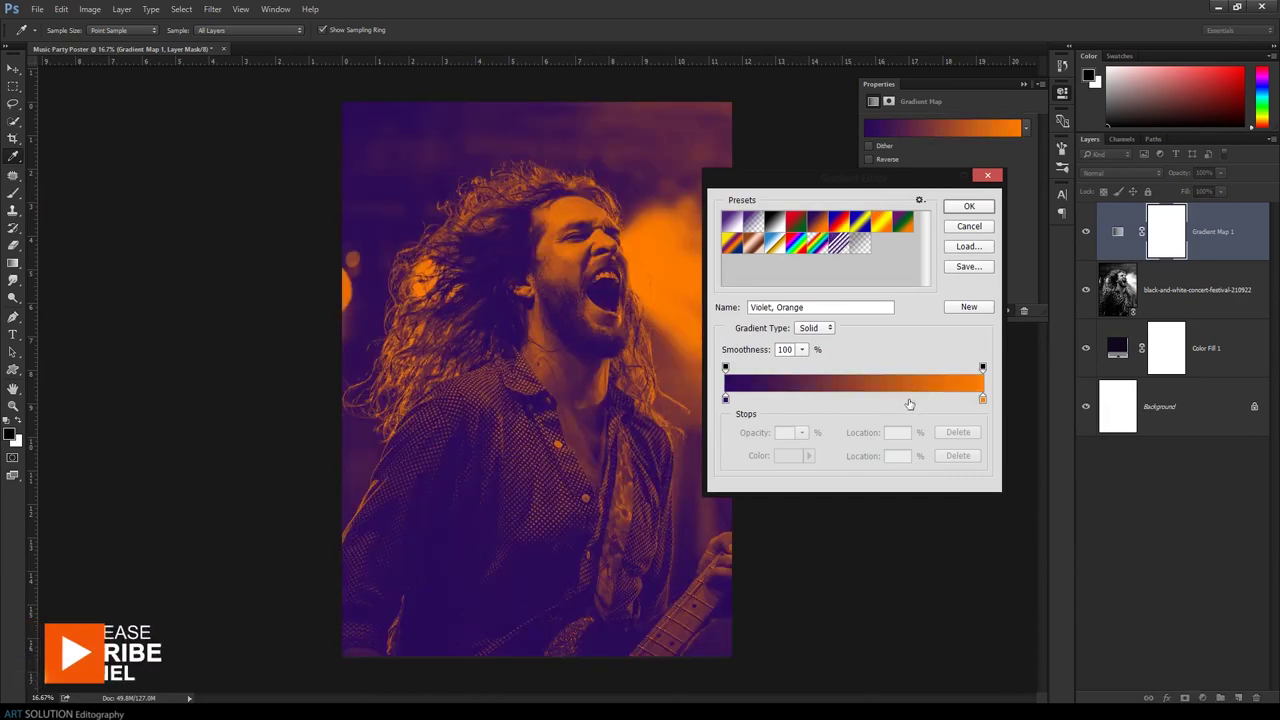
# Change the gradient's orange end stop to magenta #ff00c0 and accept the gradient
pyautogui.click(982, 399)
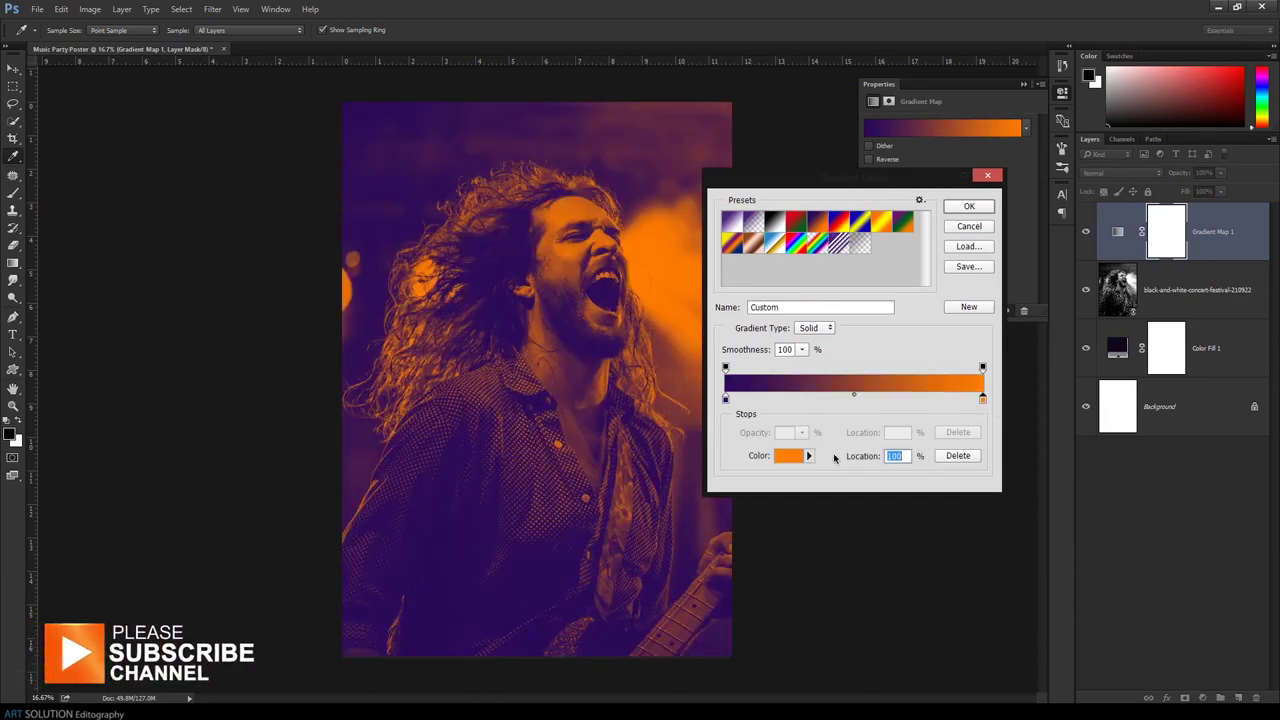
pyautogui.click(788, 455)
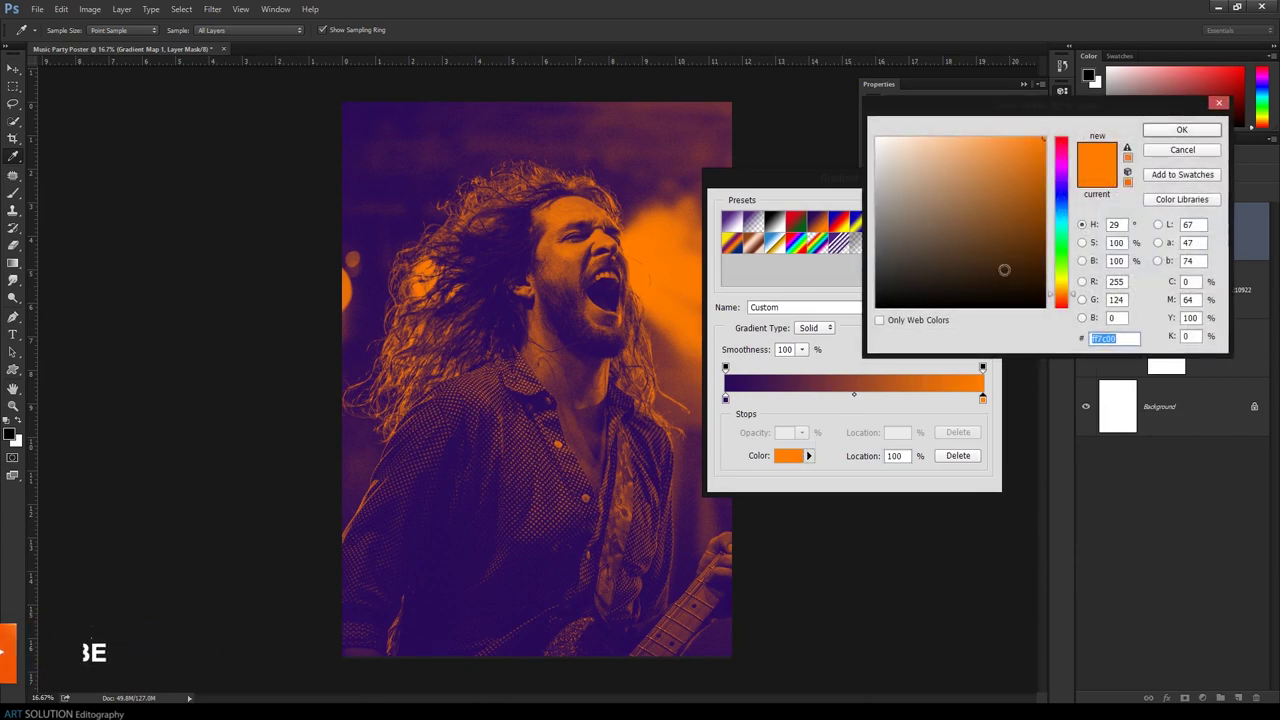
pyautogui.moveTo(1060, 244)
pyautogui.mouseDown()
pyautogui.moveTo(1049, 218)
pyautogui.moveTo(1068, 162)
pyautogui.mouseUp()
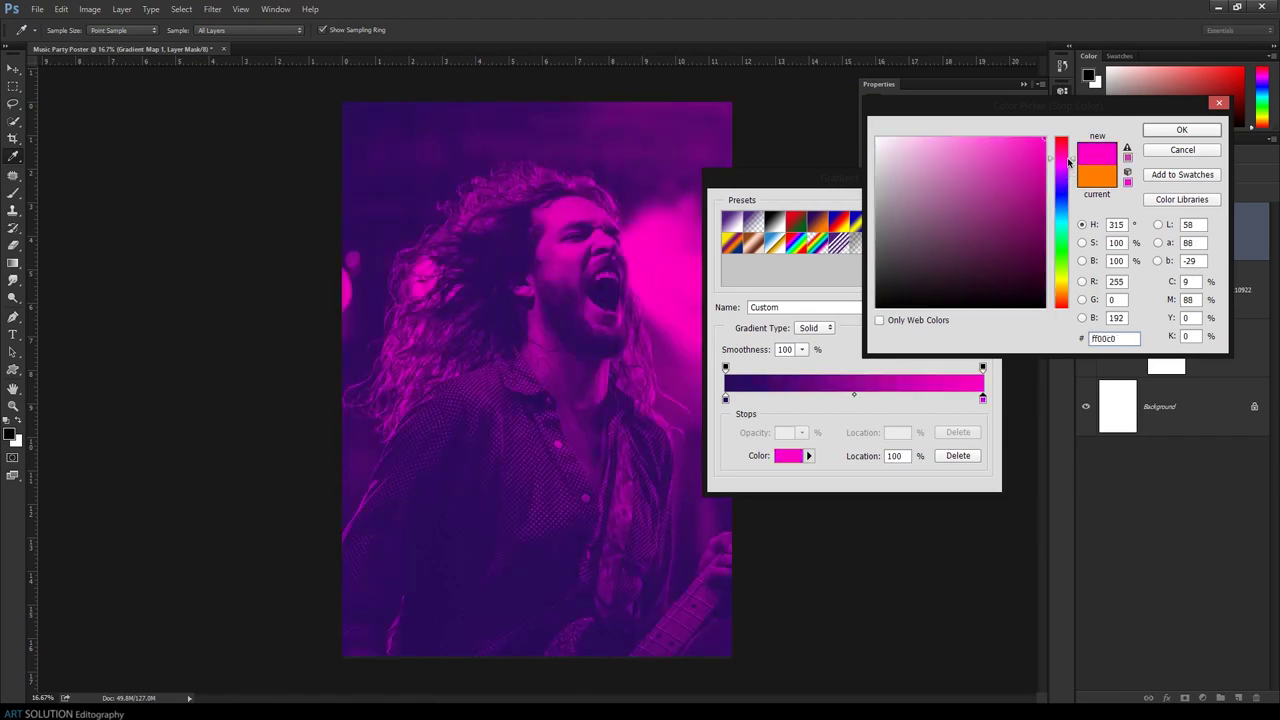
pyautogui.click(1181, 131)
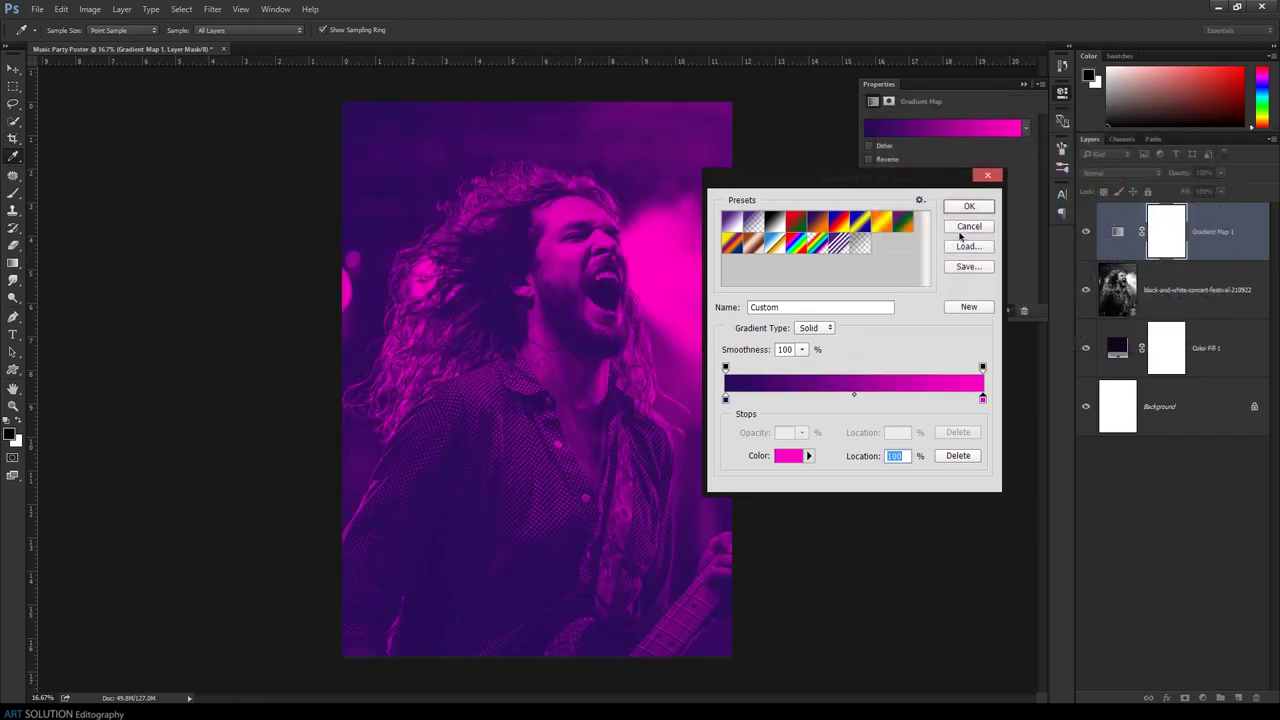
pyautogui.click(969, 206)
pyautogui.click(1023, 84)
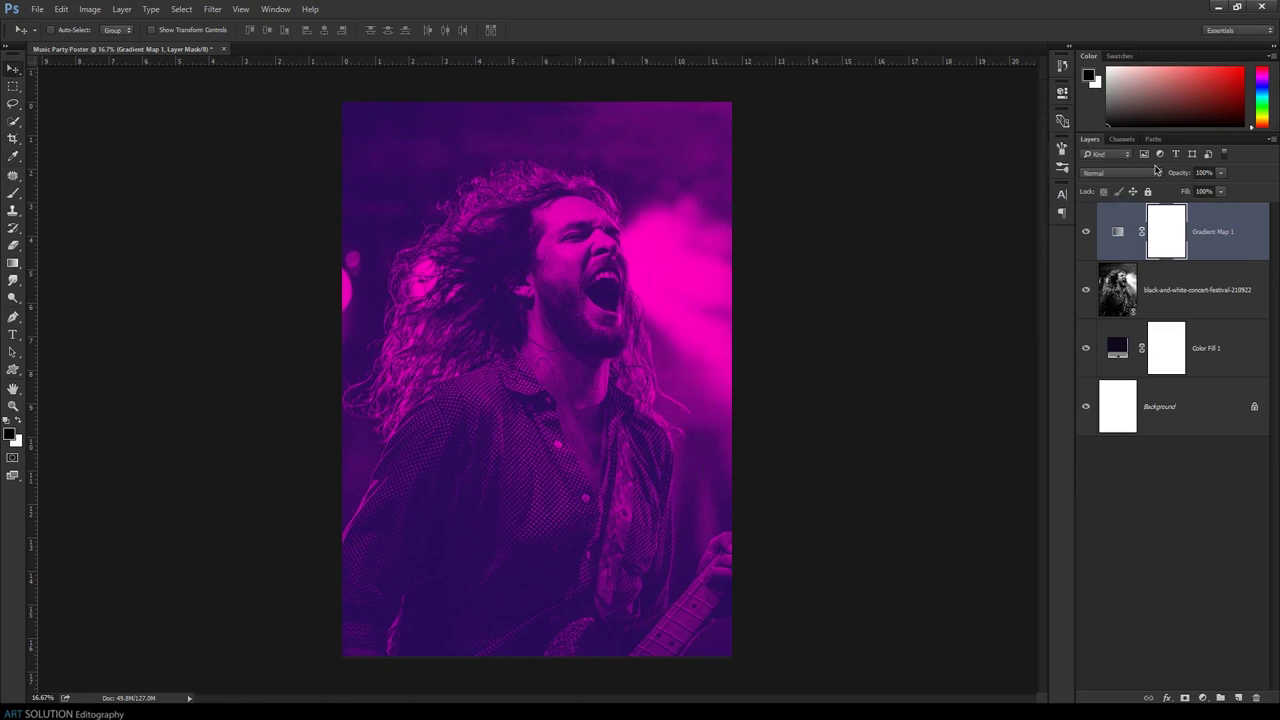
pyautogui.press('b')
pyautogui.click(37, 9)
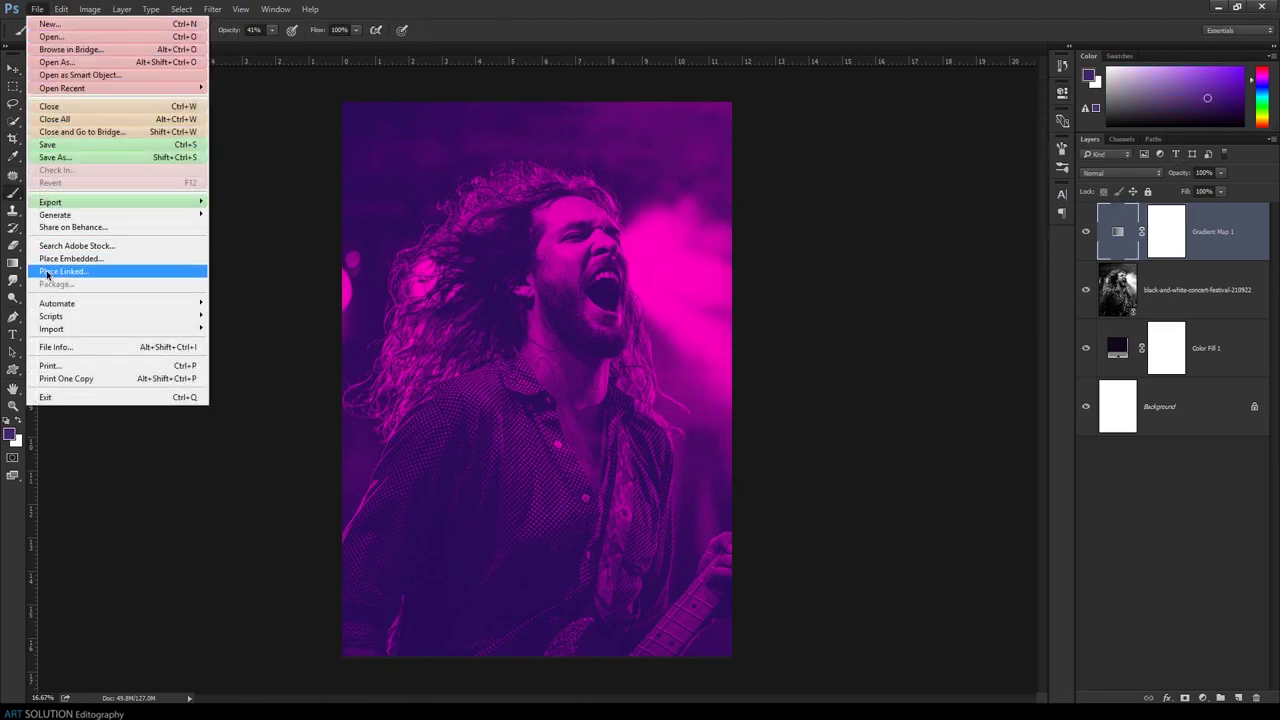
# Place the audience concert crowd photo and move it to the poster's lower half
pyautogui.click(47, 271)
pyautogui.doubleClick(295, 100)
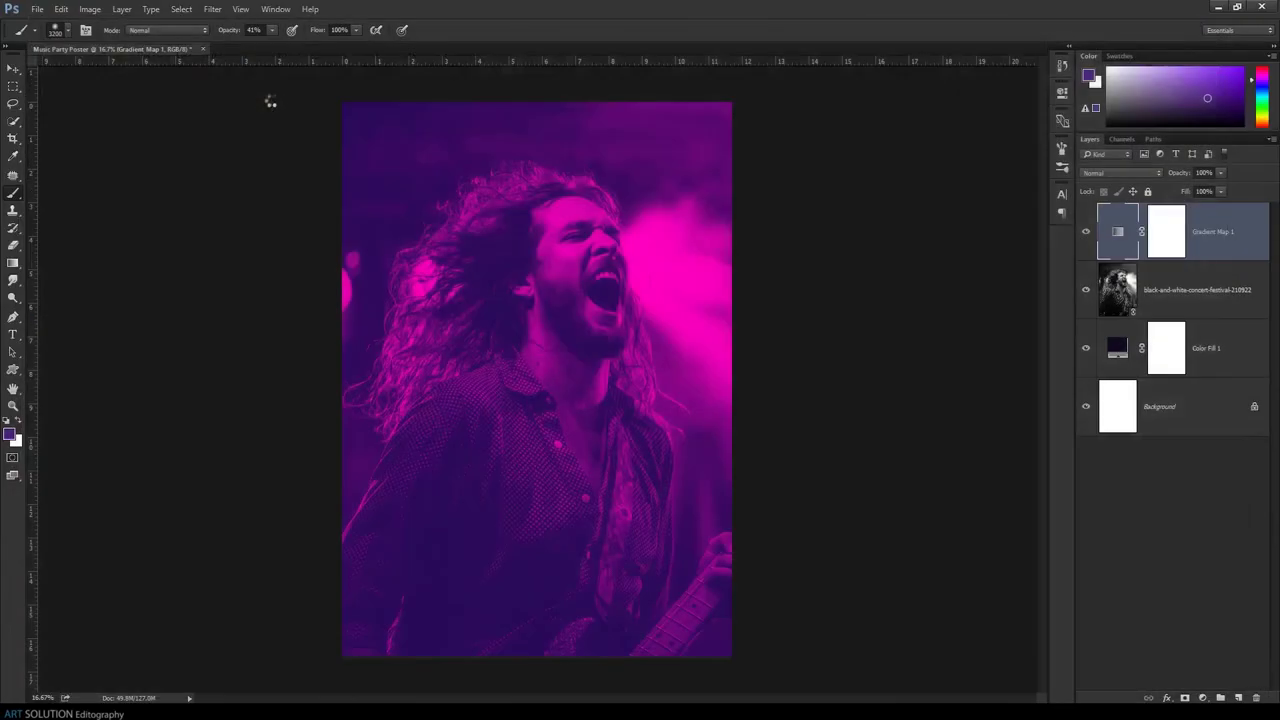
pyautogui.moveTo(474, 304); pyautogui.dragTo(474, 456)
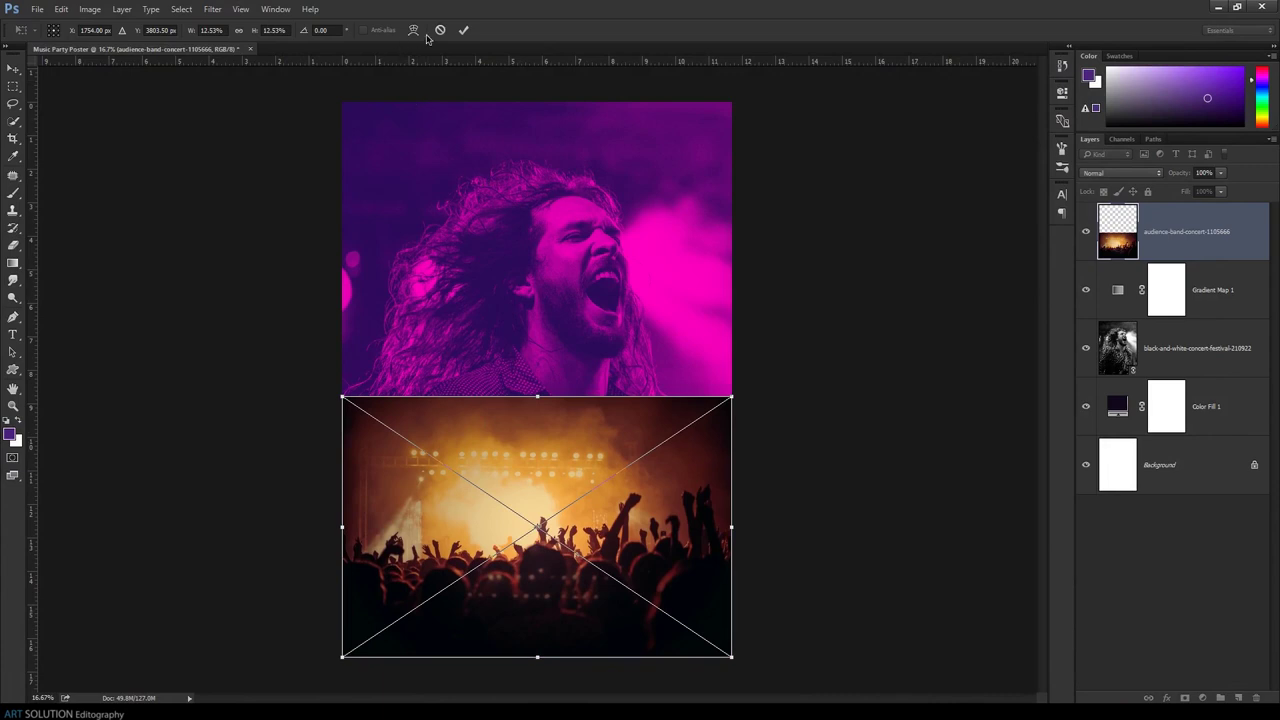
pyautogui.click(462, 29)
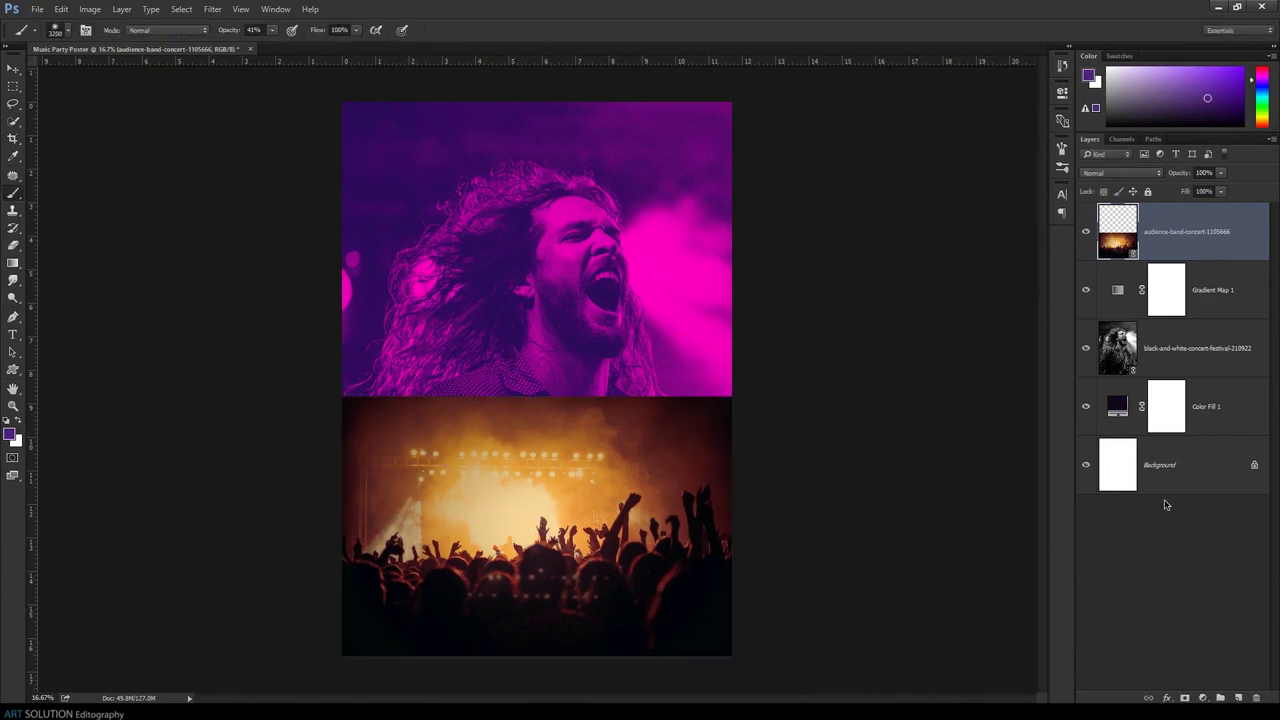
# Add a layer mask and paint black at 48% brush opacity to fade the crowd's top
pyautogui.click(1185, 697)
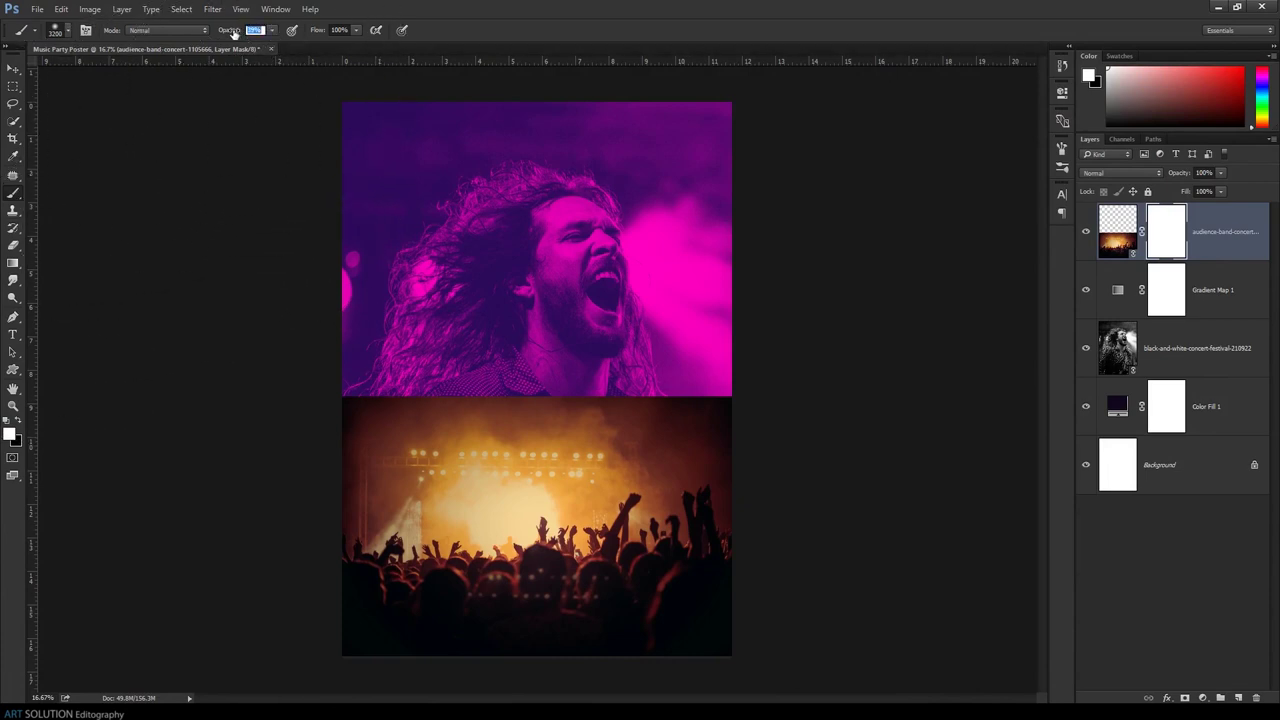
pyautogui.write('48')
pyautogui.press('Return')
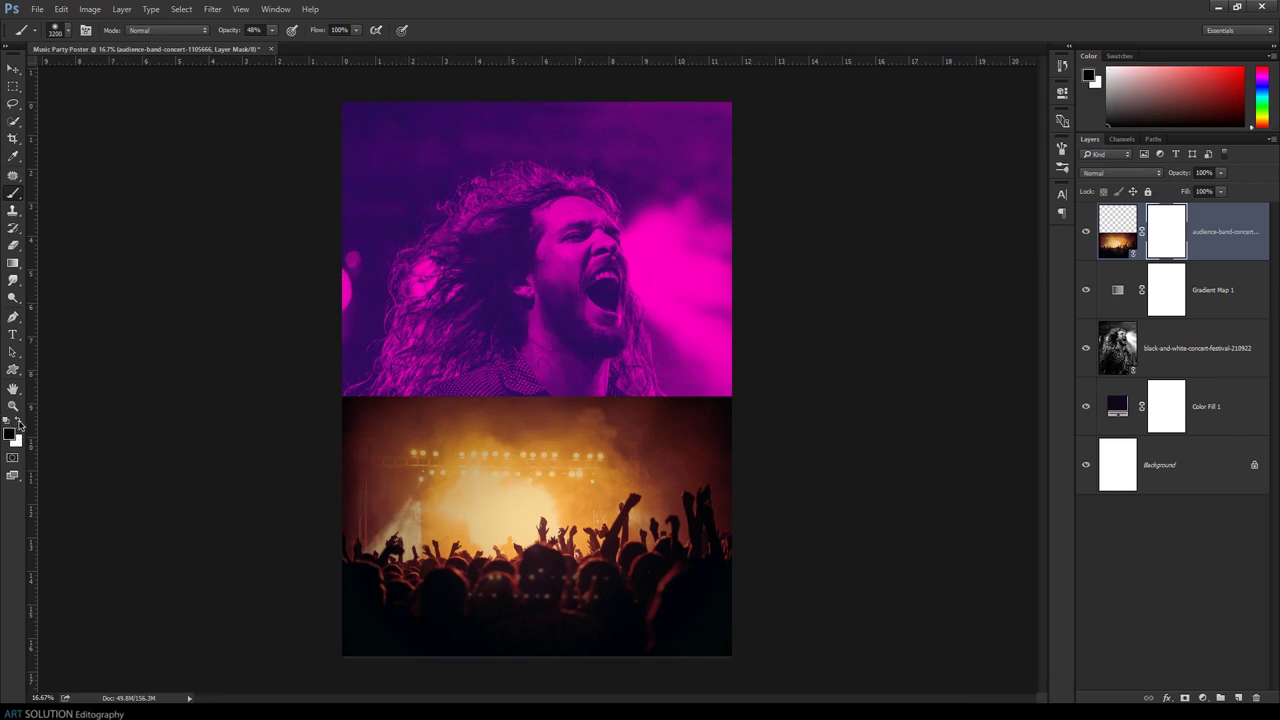
pyautogui.moveTo(343, 409)
pyautogui.mouseDown()
pyautogui.moveTo(477, 370)
pyautogui.moveTo(857, 343)
pyautogui.mouseUp()
pyautogui.moveTo(661, 305)
pyautogui.mouseDown()
pyautogui.moveTo(757, 309)
pyautogui.moveTo(129, 320)
pyautogui.moveTo(329, 363)
pyautogui.moveTo(460, 415)
pyautogui.moveTo(474, 437)
pyautogui.moveTo(428, 457)
pyautogui.mouseUp()
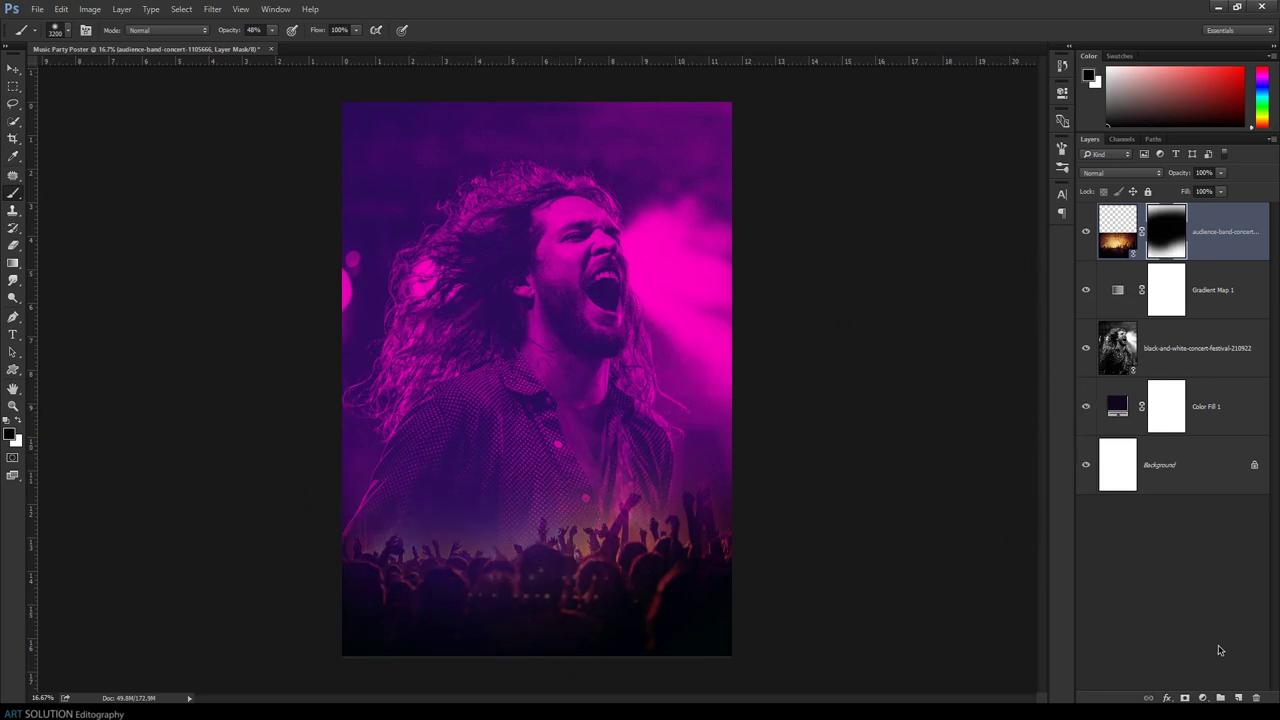
pyautogui.click(1204, 697)
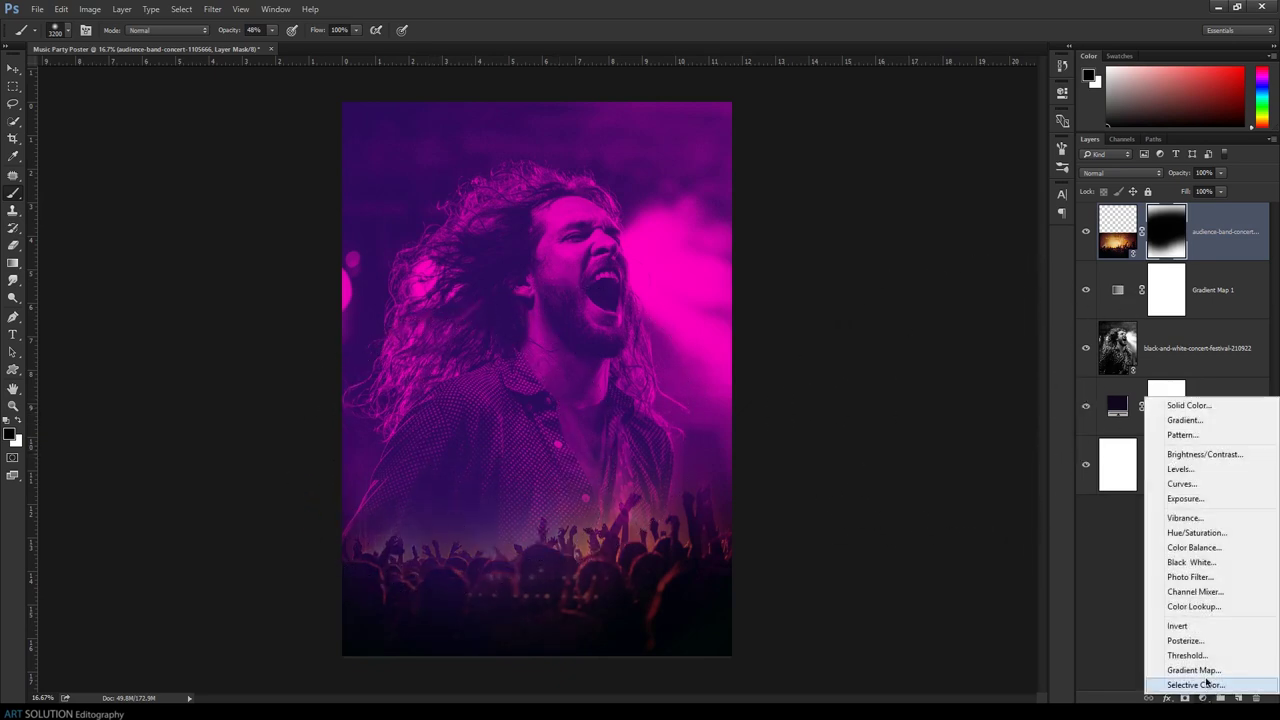
# Add a Hue/Saturation layer clipped to the crowd photo, shifting it purple with Master Hue -42
pyautogui.click(1226, 531)
pyautogui.click(946, 311)
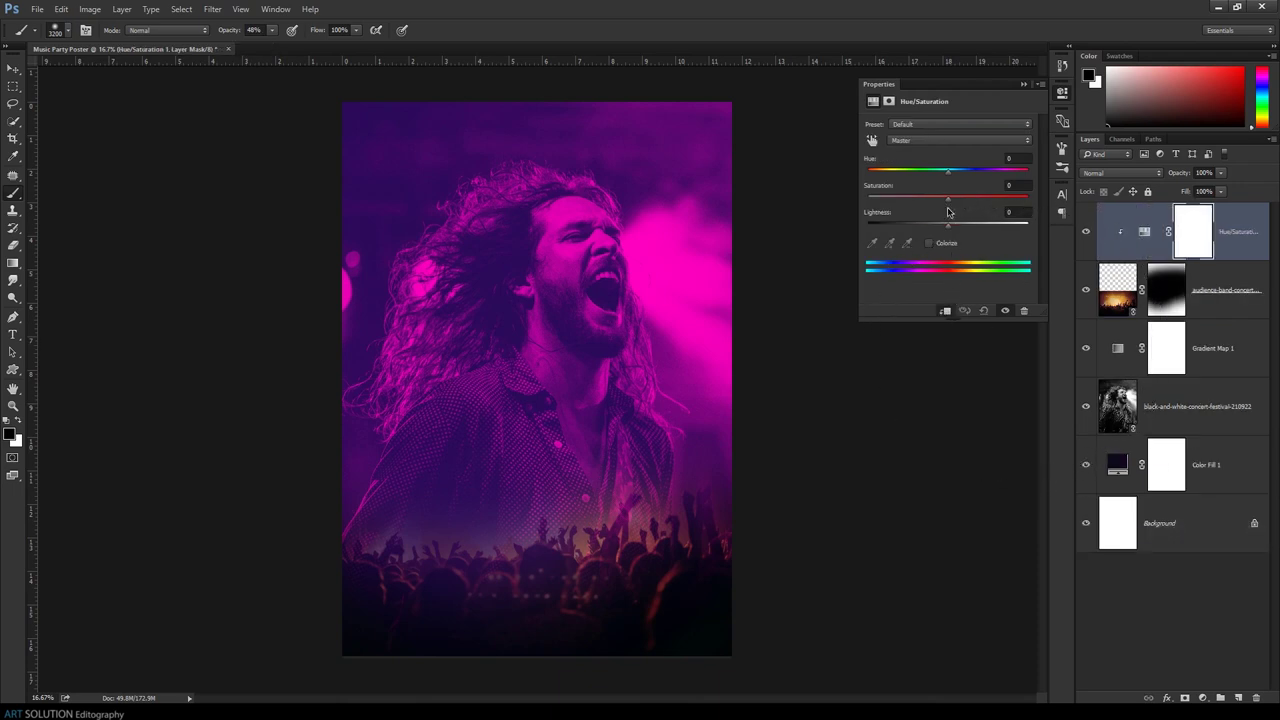
pyautogui.click(937, 141)
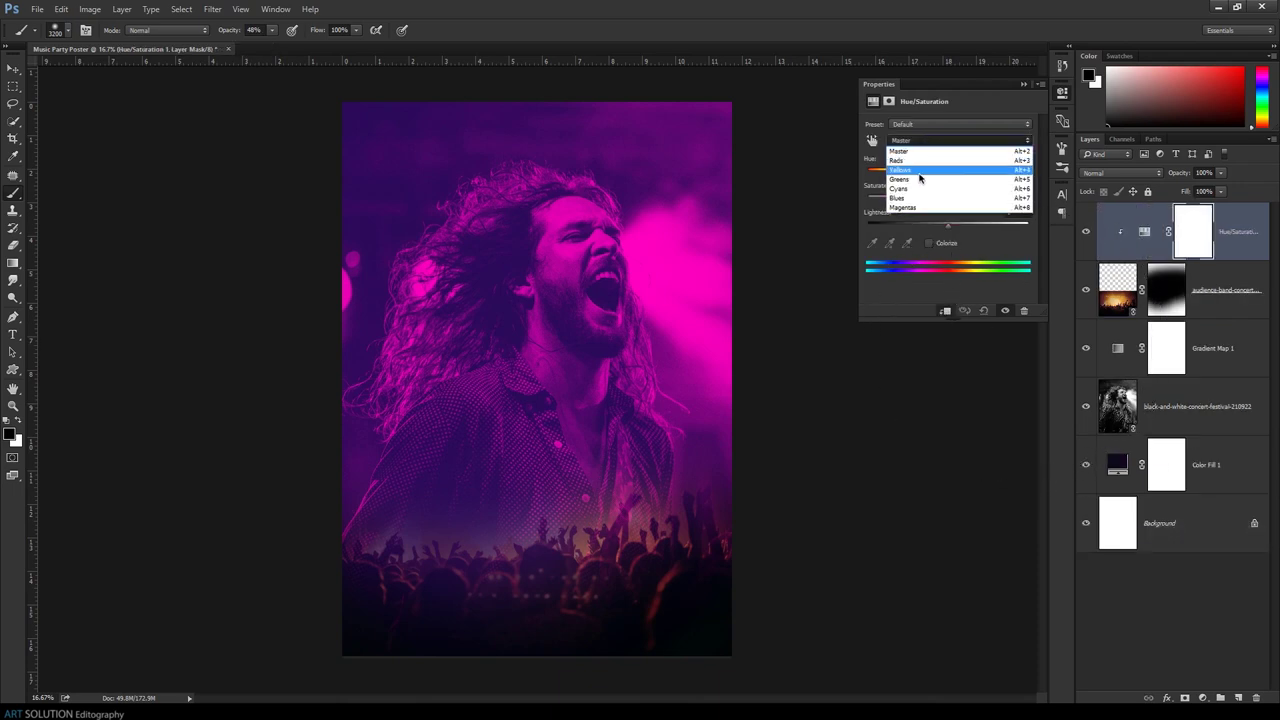
pyautogui.click(925, 171)
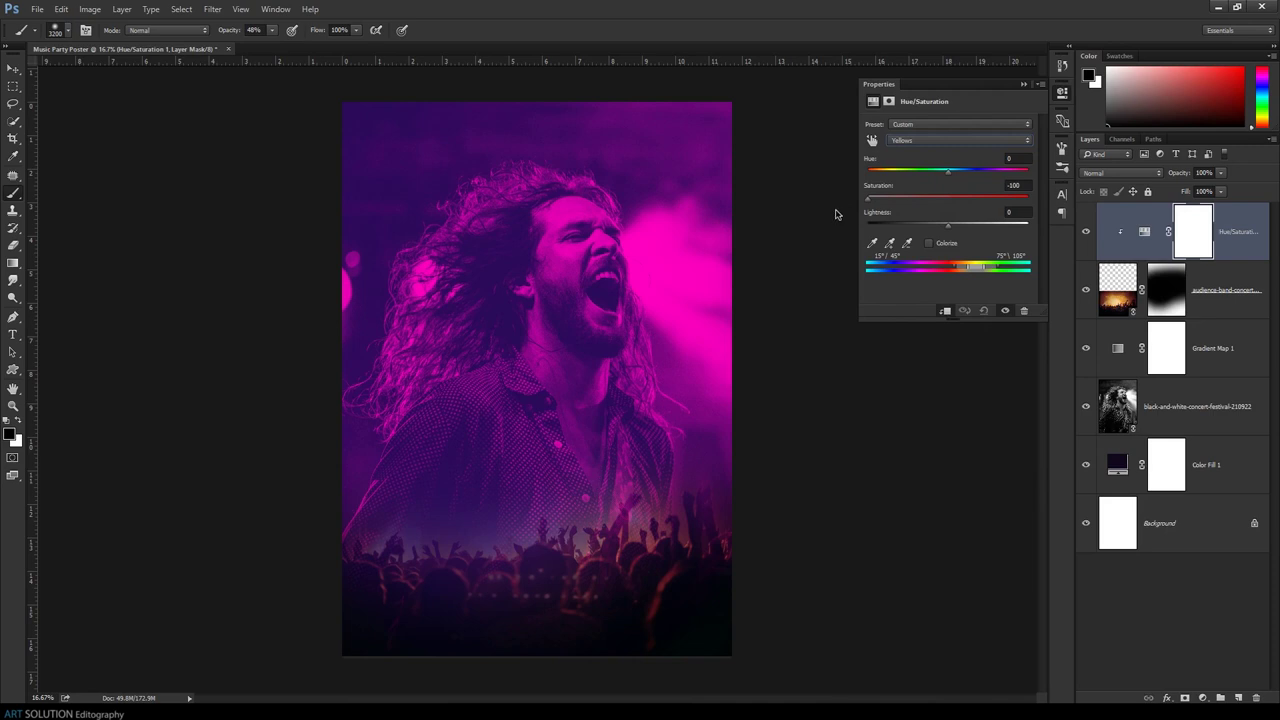
pyautogui.click(950, 142)
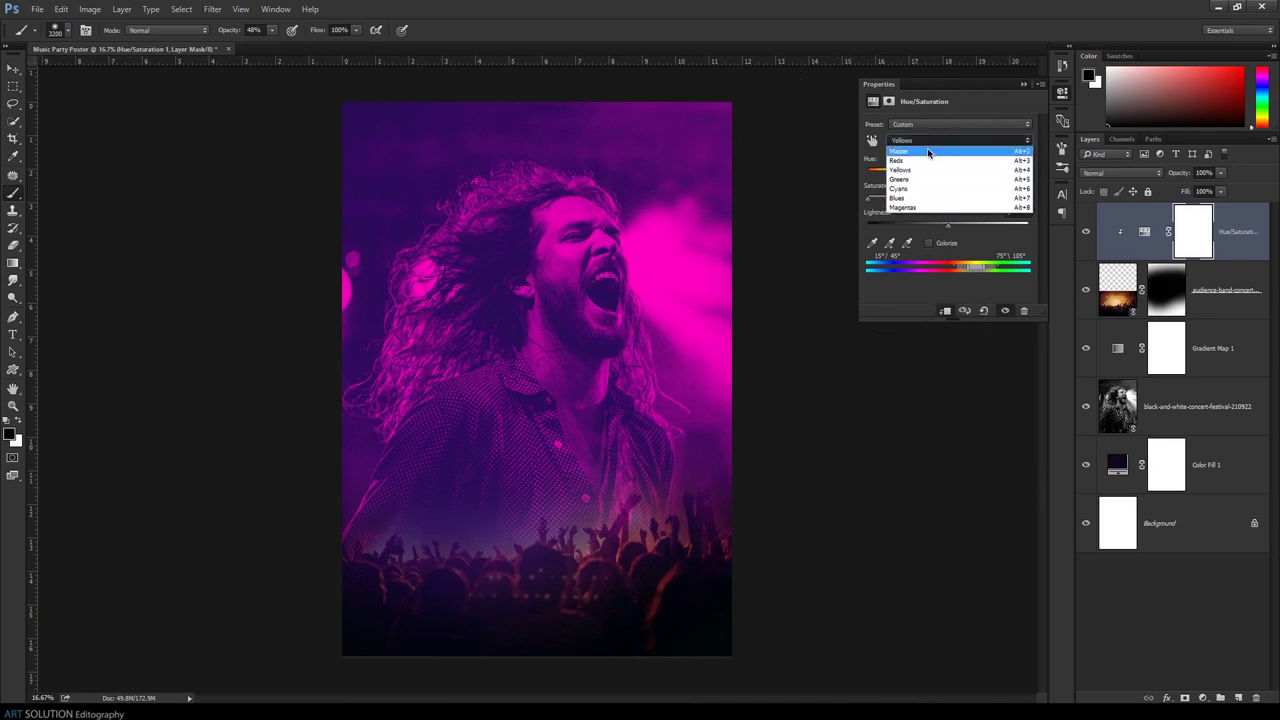
pyautogui.click(921, 148)
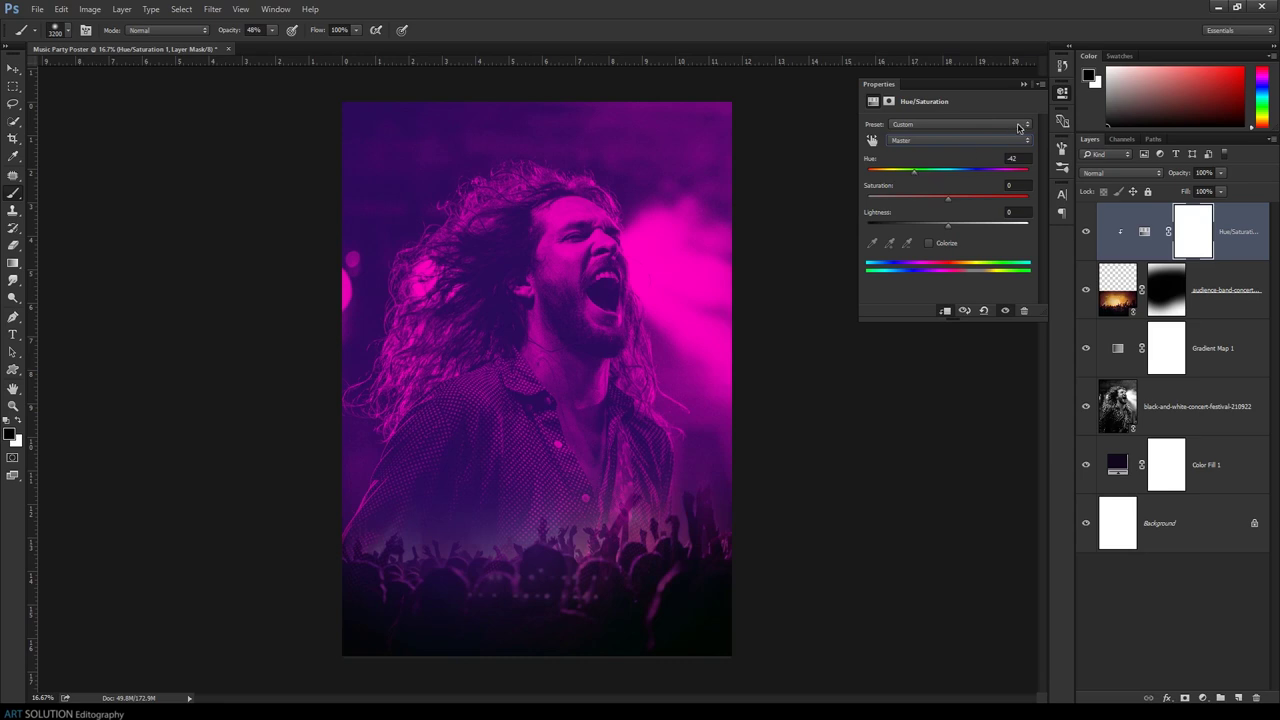
pyautogui.click(1021, 85)
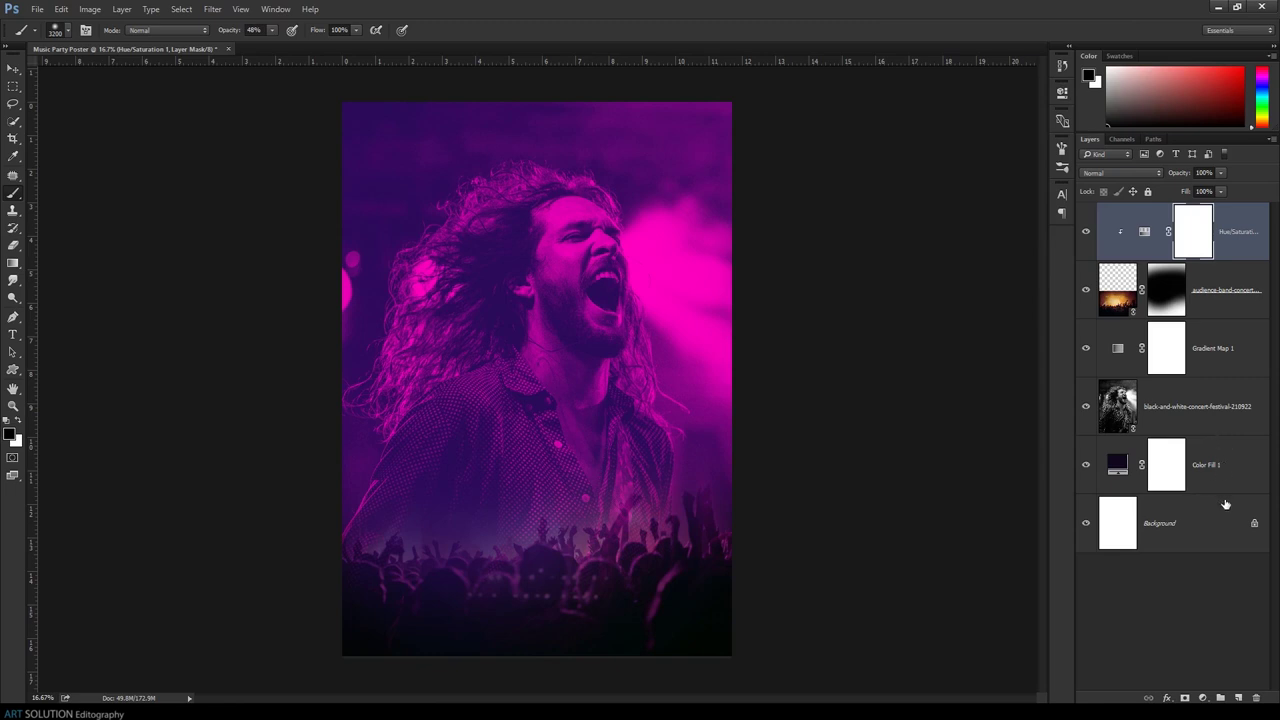
# Place the backlit band concert photo and position it below the singer, aligned to the edges
pyautogui.click(37, 12)
pyautogui.click(50, 268)
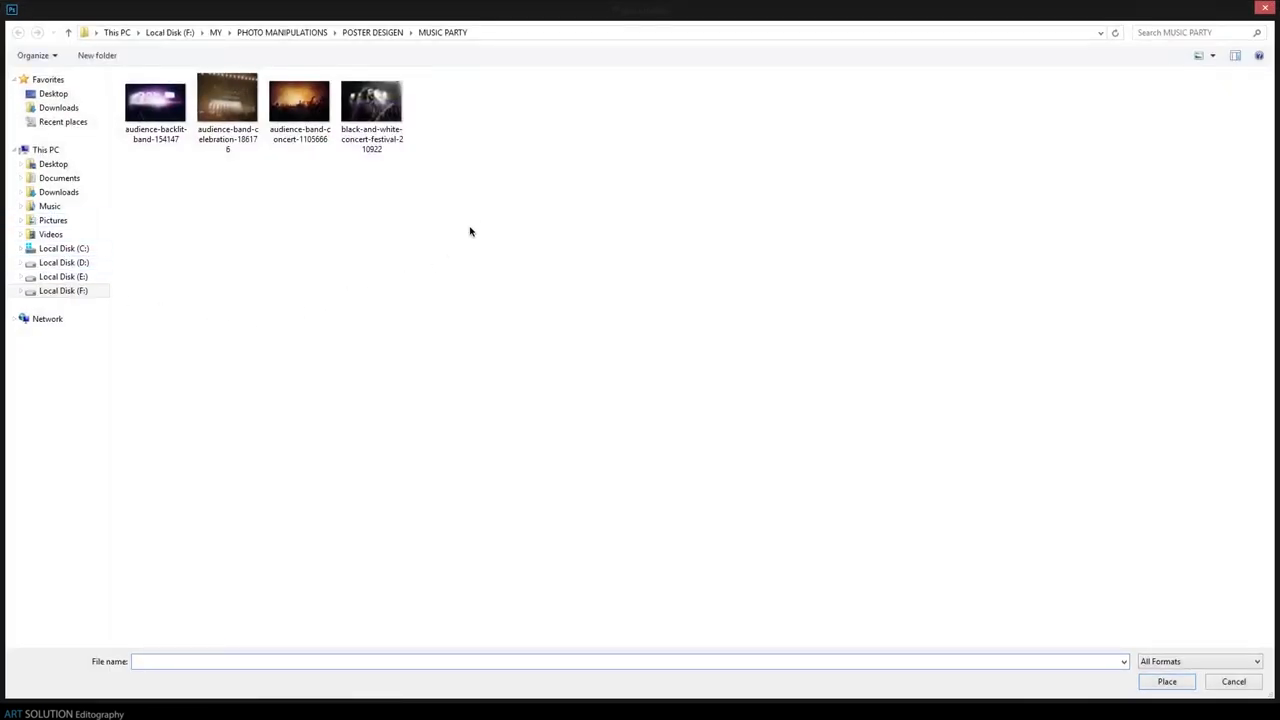
pyautogui.doubleClick(154, 118)
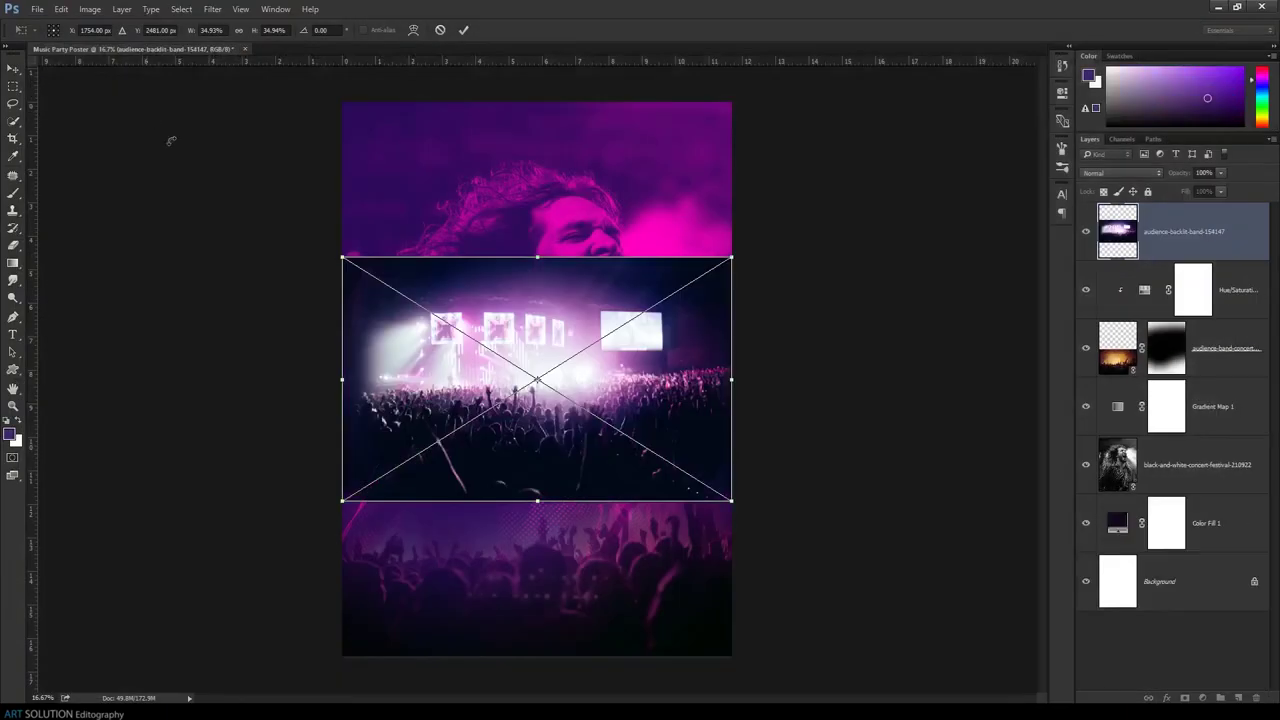
pyautogui.moveTo(519, 337); pyautogui.dragTo(525, 438)
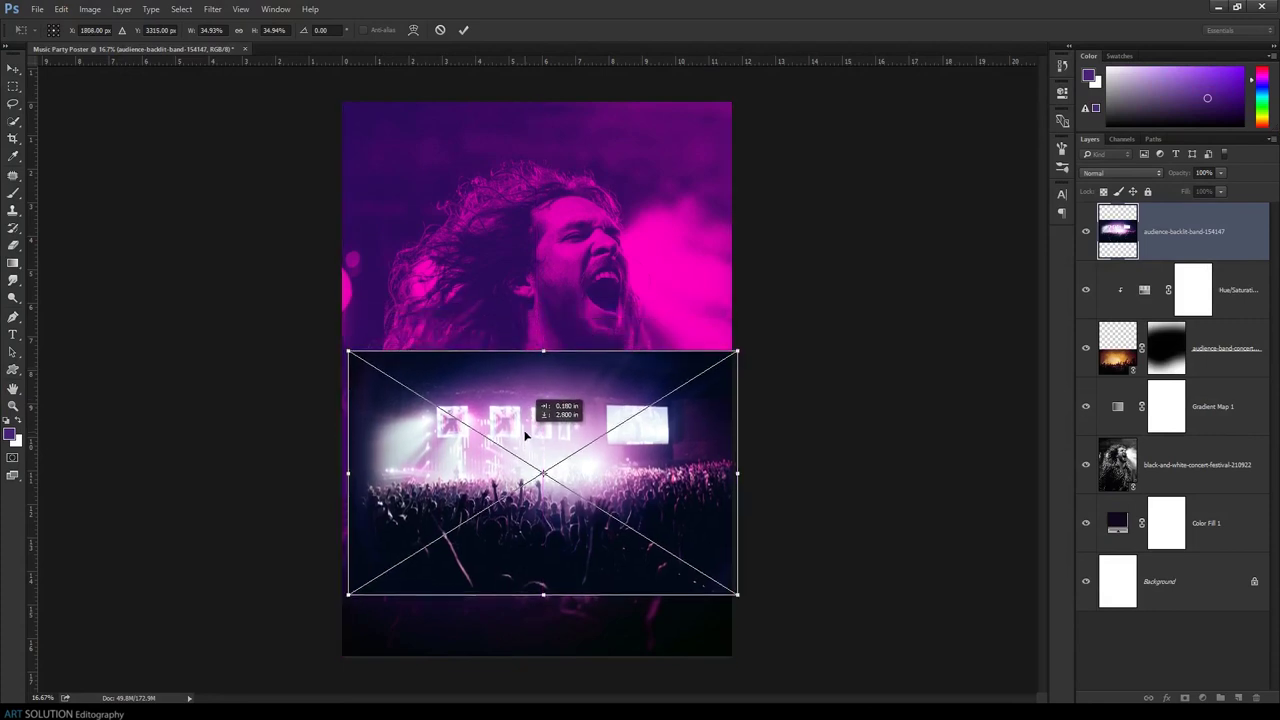
pyautogui.moveTo(525, 438); pyautogui.dragTo(519, 441)
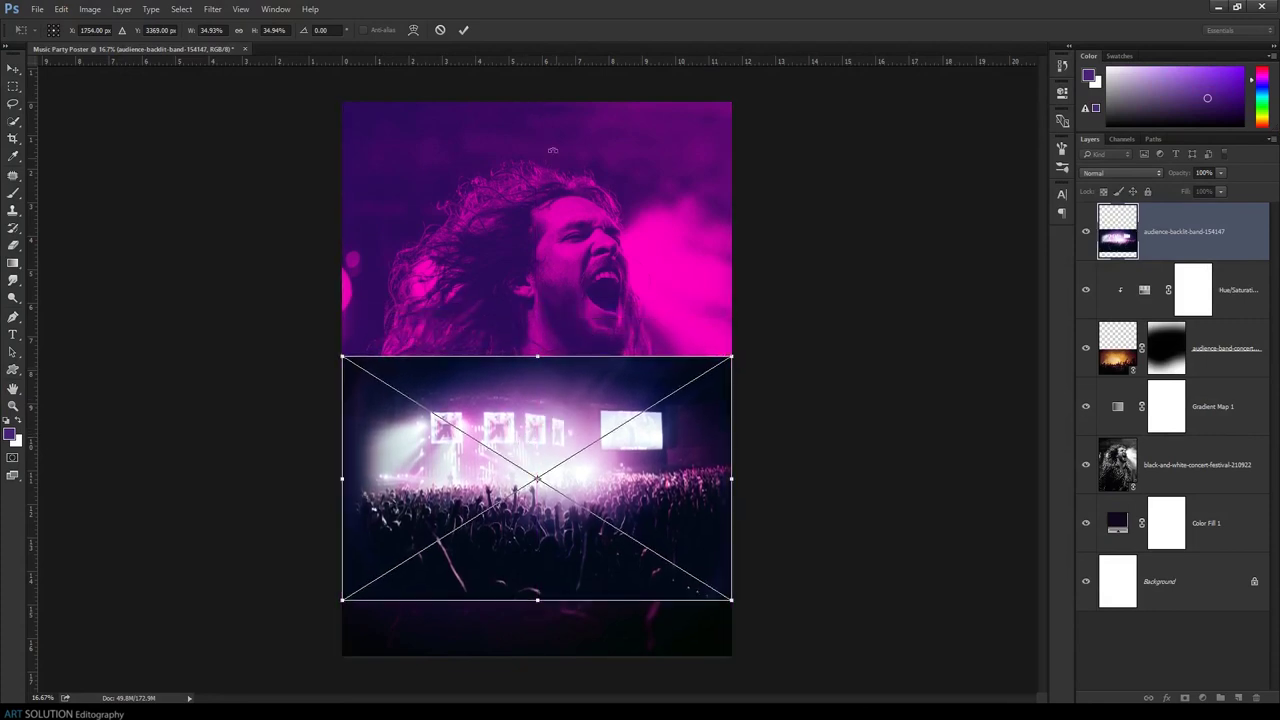
pyautogui.click(464, 30)
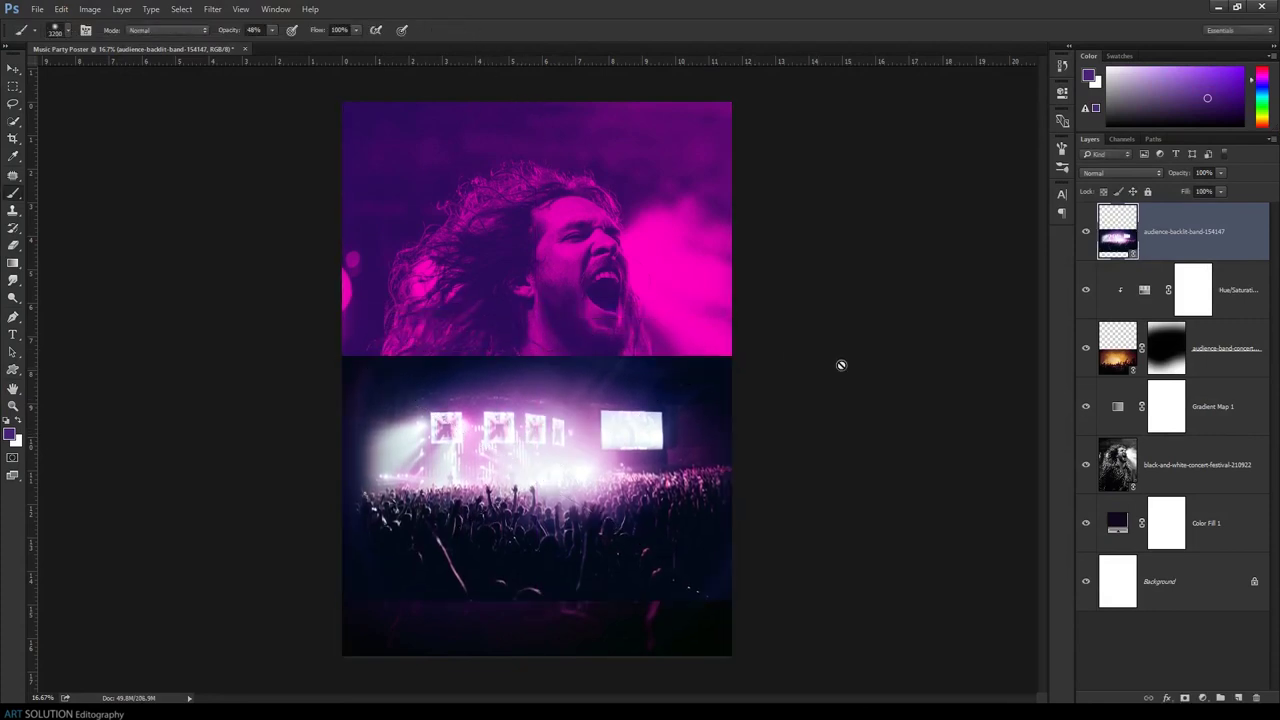
# Add a layer mask and paint black to hide the photo's bottom and fade it into the face
pyautogui.click(1202, 697)
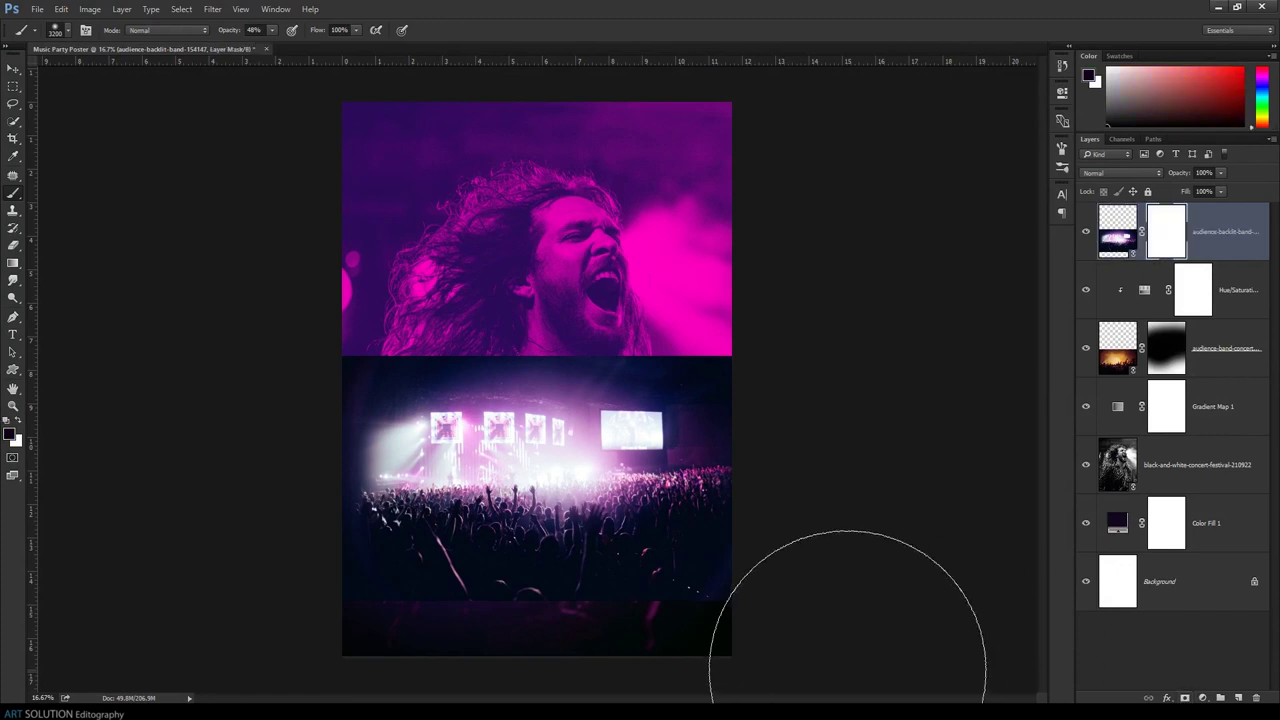
pyautogui.press('[')
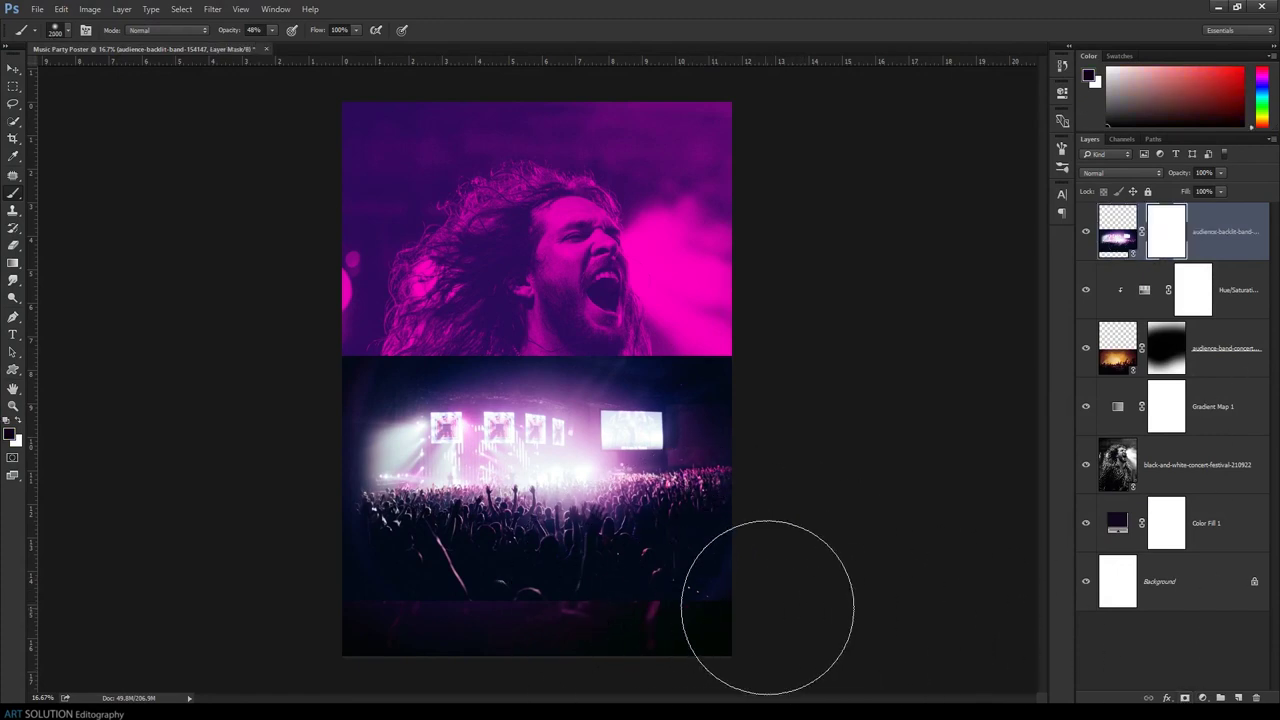
pyautogui.moveTo(646, 629); pyautogui.dragTo(214, 629)
pyautogui.moveTo(797, 628); pyautogui.dragTo(386, 629)
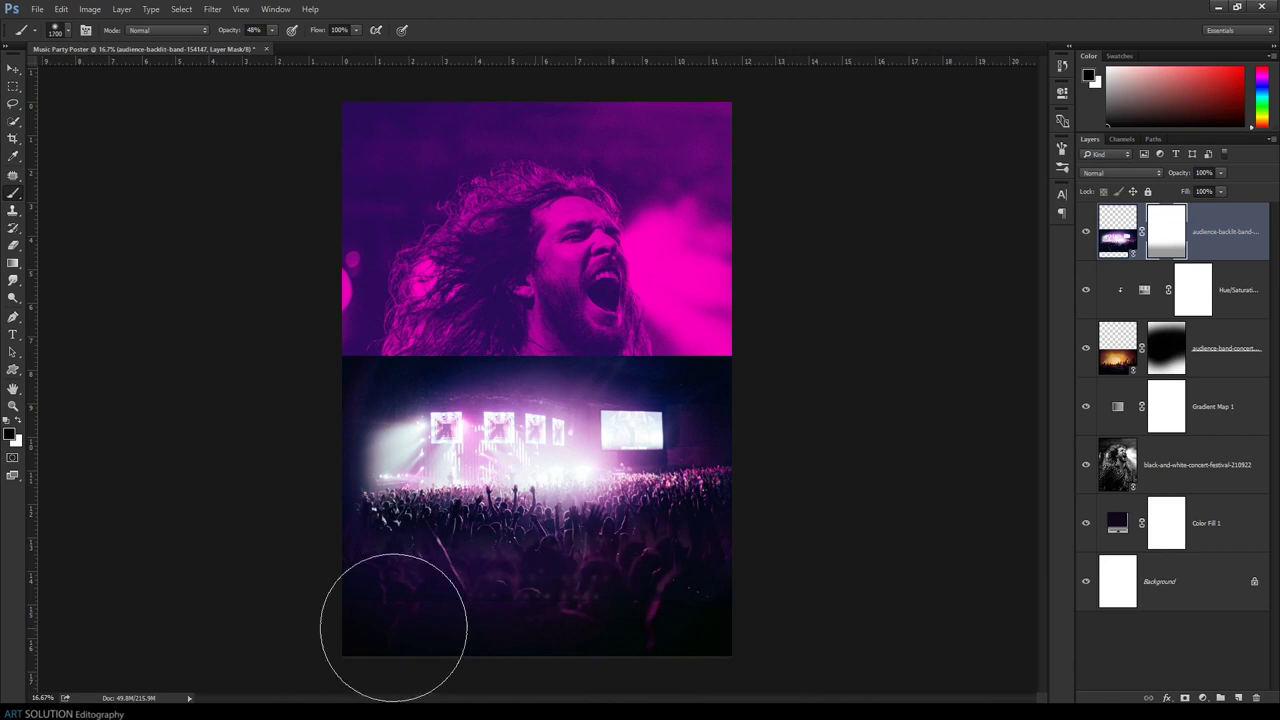
pyautogui.press('[')
pyautogui.moveTo(497, 460); pyautogui.dragTo(486, 357)
# Refine the mask with larger brushes around the singer's face, hair, chest and lower-right crowd
pyautogui.press(']')
pyautogui.press(']')
pyautogui.press(']')
pyautogui.press(']')
pyautogui.press(']')
pyautogui.press(']')
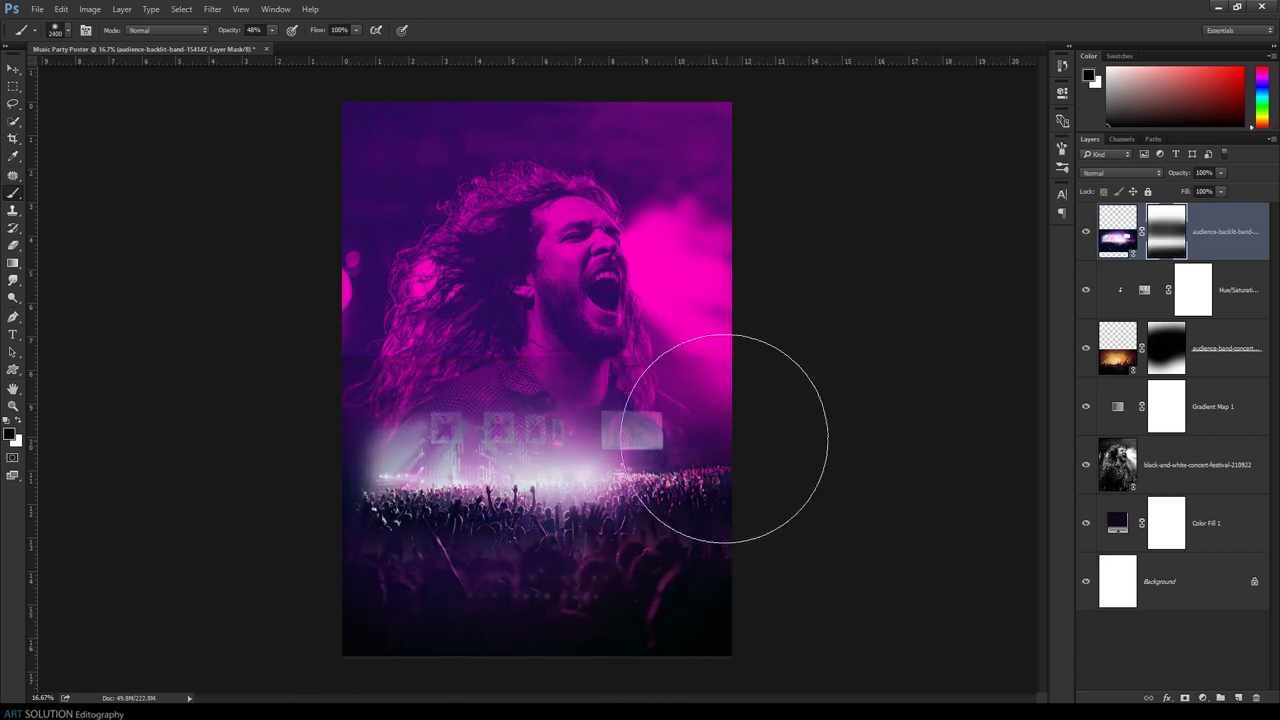
pyautogui.moveTo(714, 414); pyautogui.dragTo(640, 360)
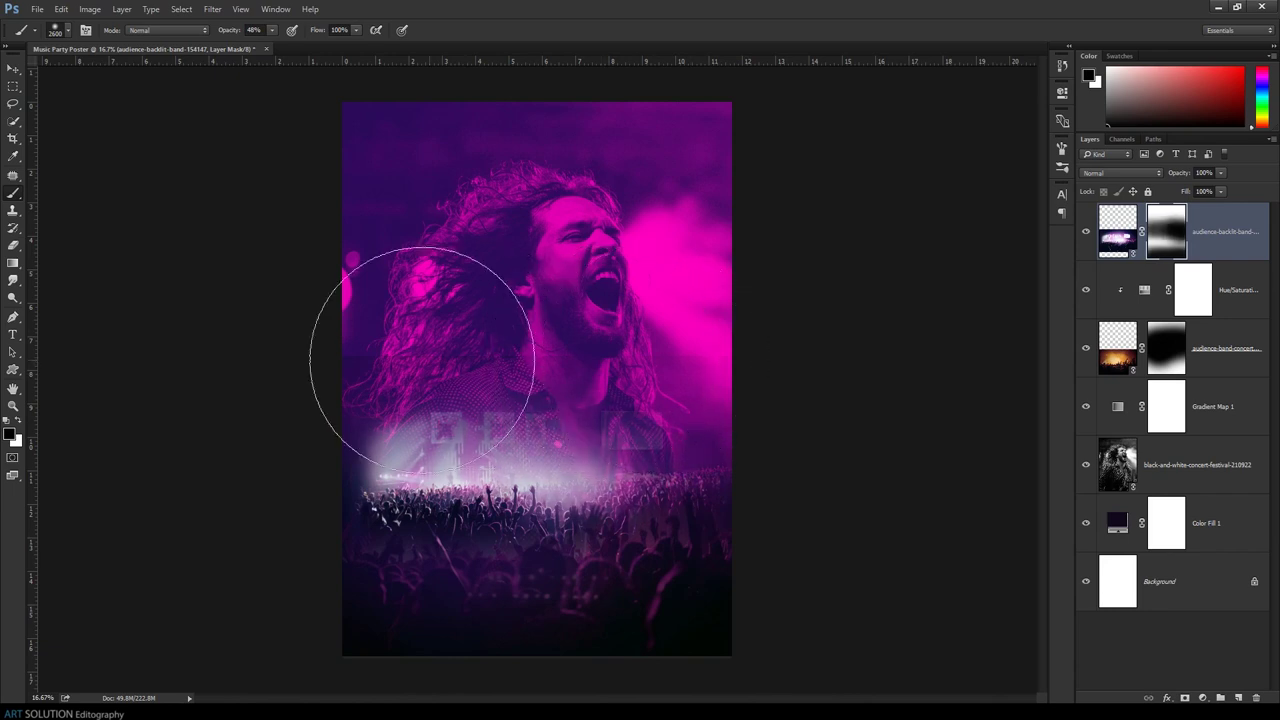
pyautogui.moveTo(409, 371); pyautogui.dragTo(400, 314)
pyautogui.press(']')
pyautogui.press(']')
pyautogui.press(']')
pyautogui.moveTo(714, 520); pyautogui.dragTo(633, 505)
pyautogui.press(']')
pyautogui.press(']')
pyautogui.press(']')
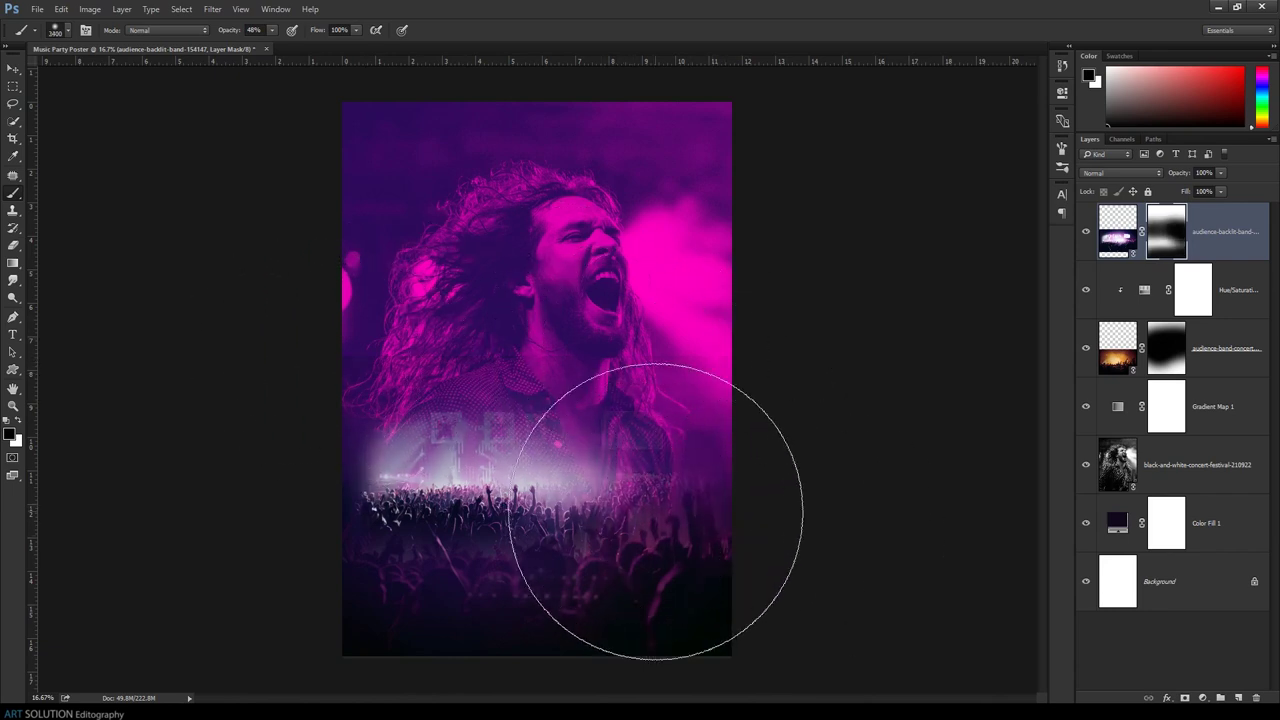
pyautogui.moveTo(300, 480); pyautogui.dragTo(459, 387)
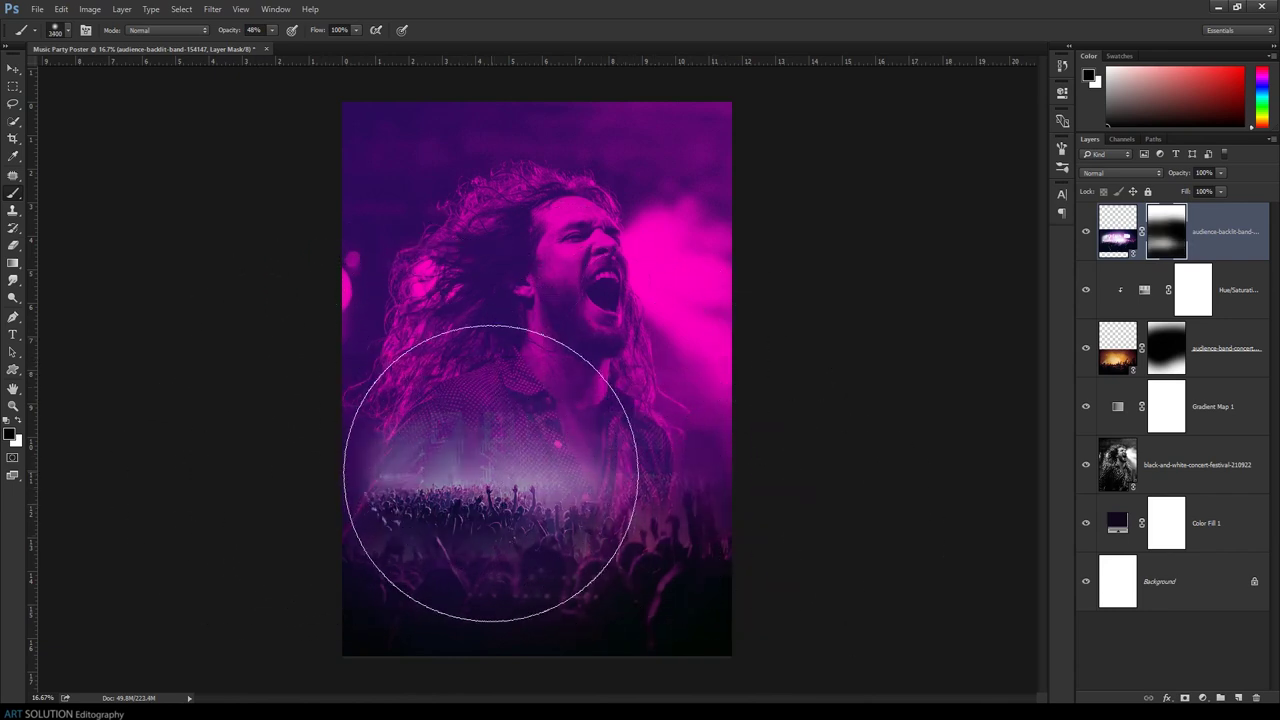
pyautogui.click(491, 471)
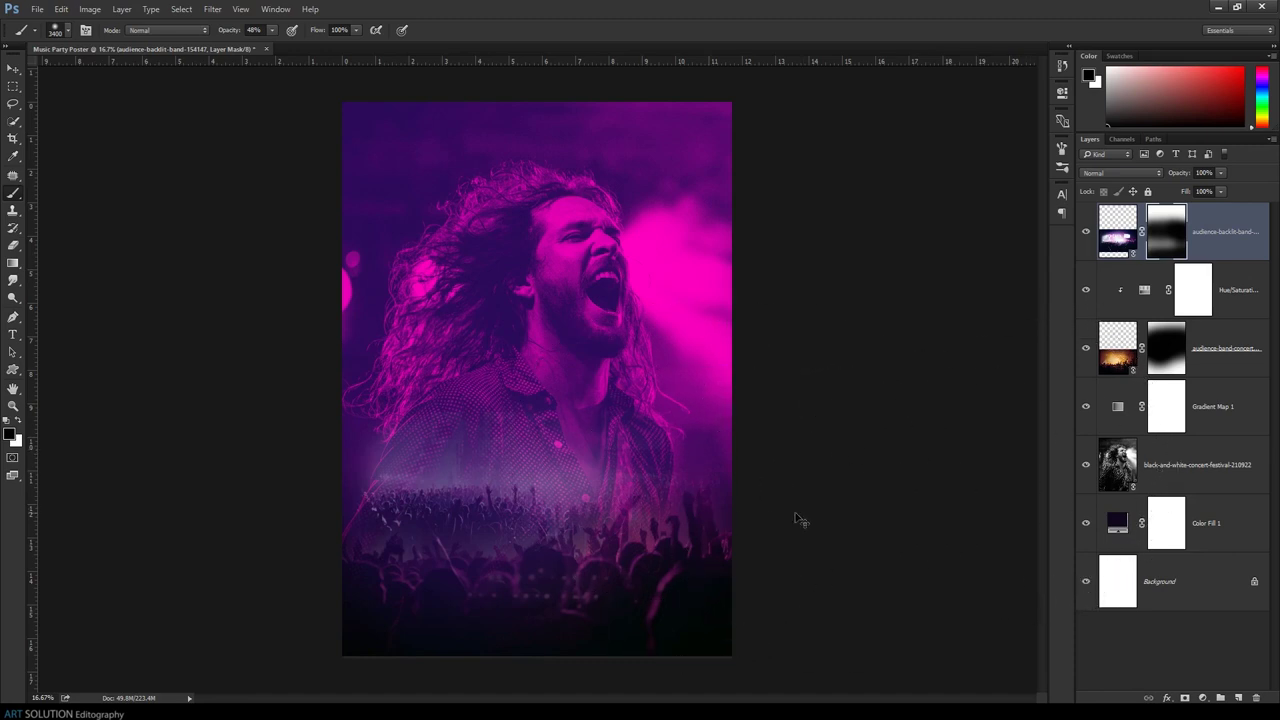
pyautogui.click(61, 9)
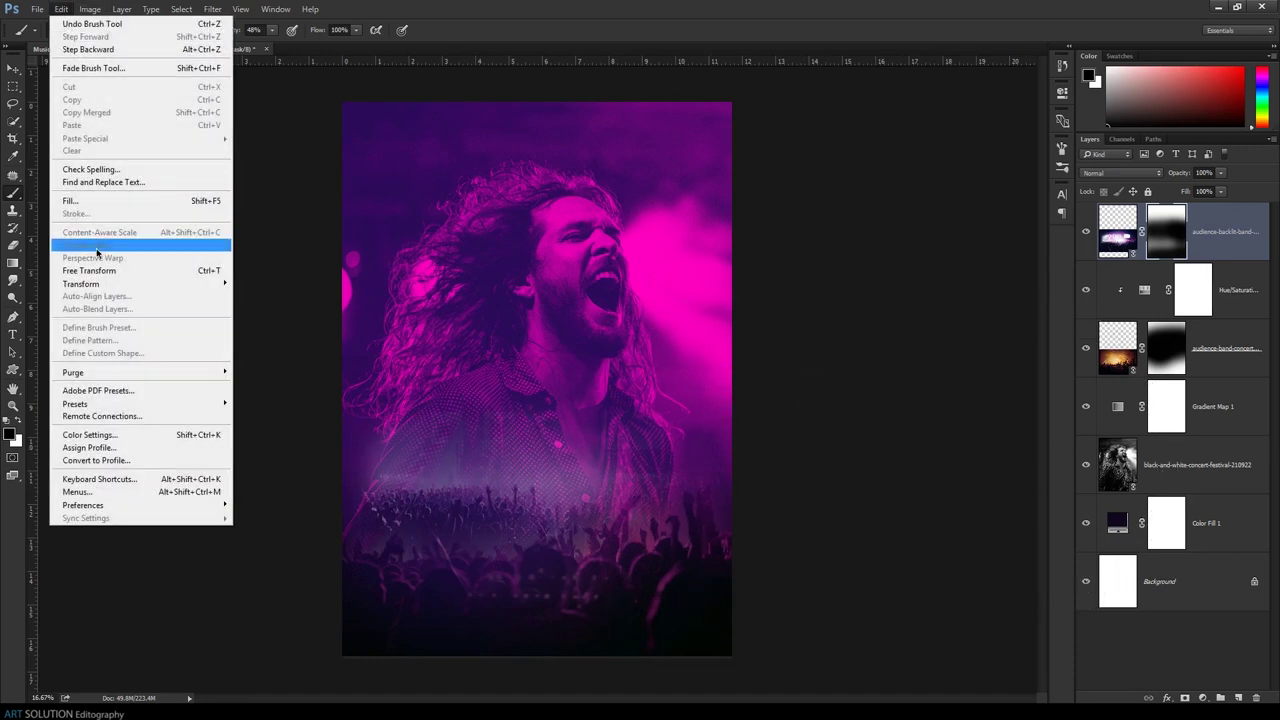
# Free-transform the backlit photo to about 154% and shift it right
pyautogui.click(100, 272)
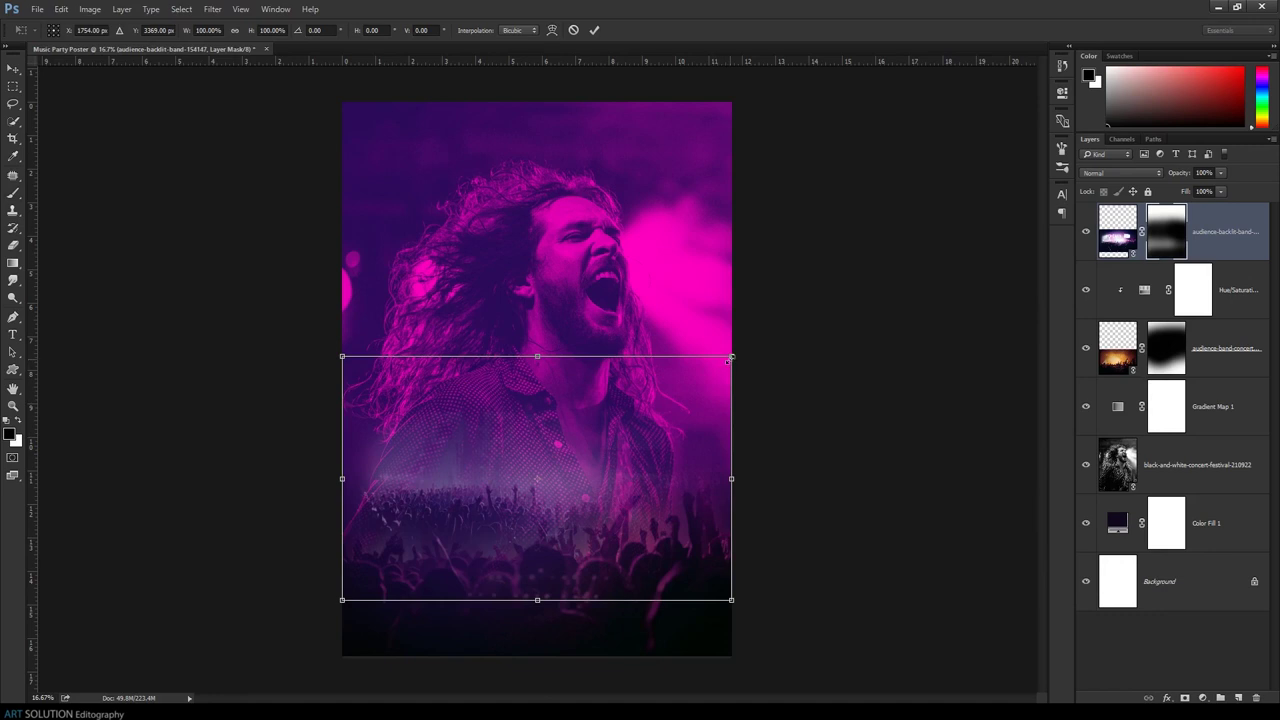
pyautogui.moveTo(731, 357); pyautogui.dragTo(834, 286)
pyautogui.moveTo(728, 432)
pyautogui.mouseDown()
pyautogui.moveTo(785, 425)
pyautogui.moveTo(809, 445)
pyautogui.mouseUp()
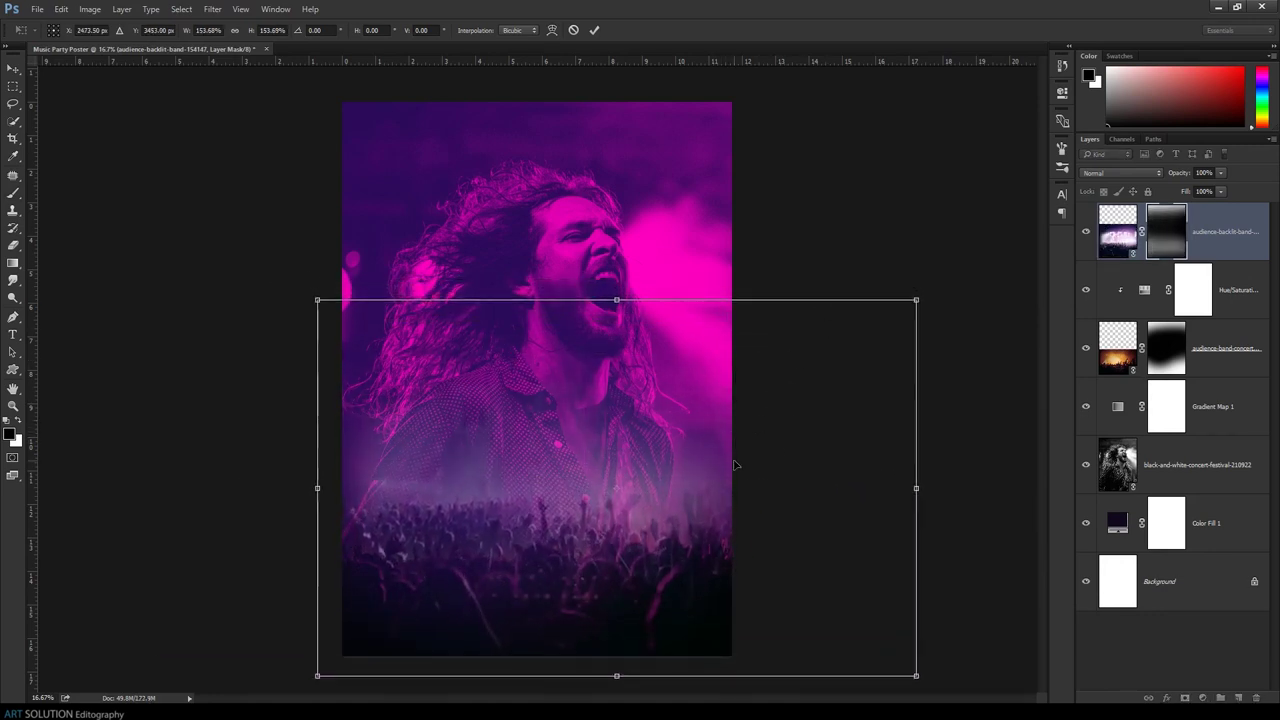
pyautogui.press('Return')
# Mask more of the lower crowd with a 2700 px brush, then nudge the photo left
pyautogui.press('b')
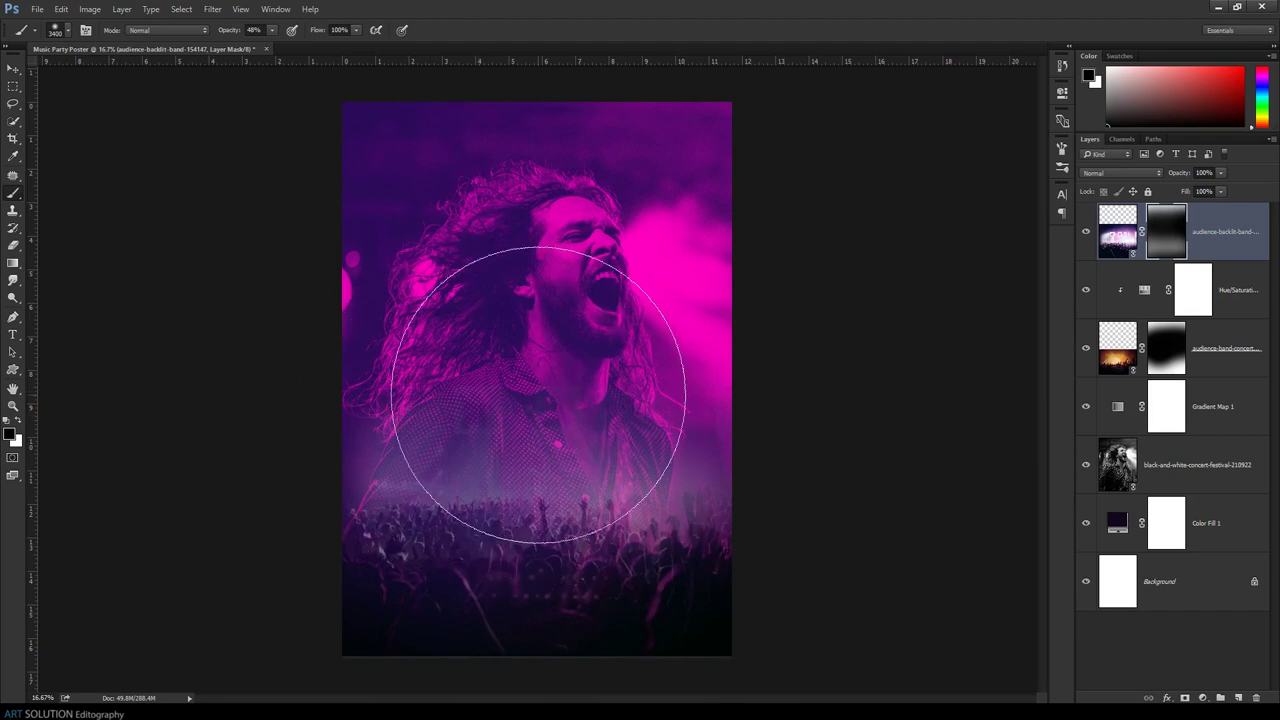
pyautogui.press('[')
pyautogui.press('[')
pyautogui.press('[')
pyautogui.moveTo(391, 466)
pyautogui.mouseDown()
pyautogui.moveTo(486, 466)
pyautogui.moveTo(541, 484)
pyautogui.mouseUp()
pyautogui.moveTo(451, 494); pyautogui.dragTo(463, 500)
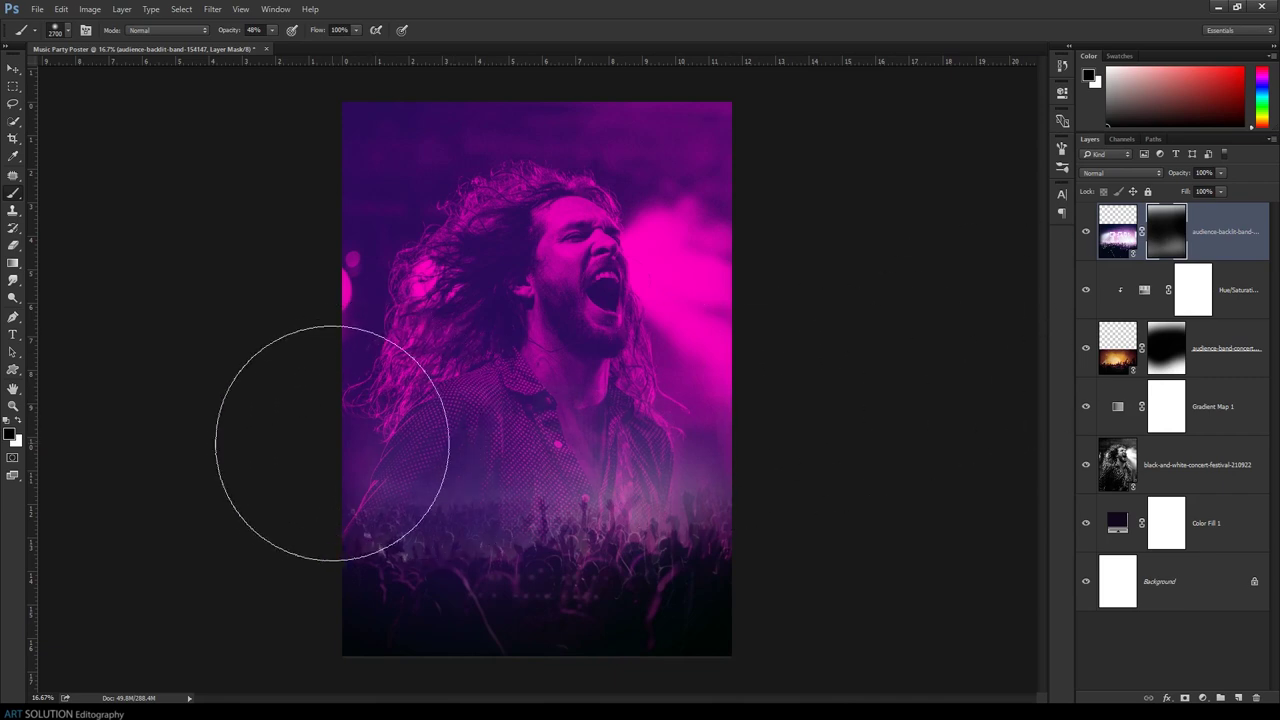
pyautogui.press('v')
pyautogui.moveTo(628, 532); pyautogui.dragTo(598, 533)
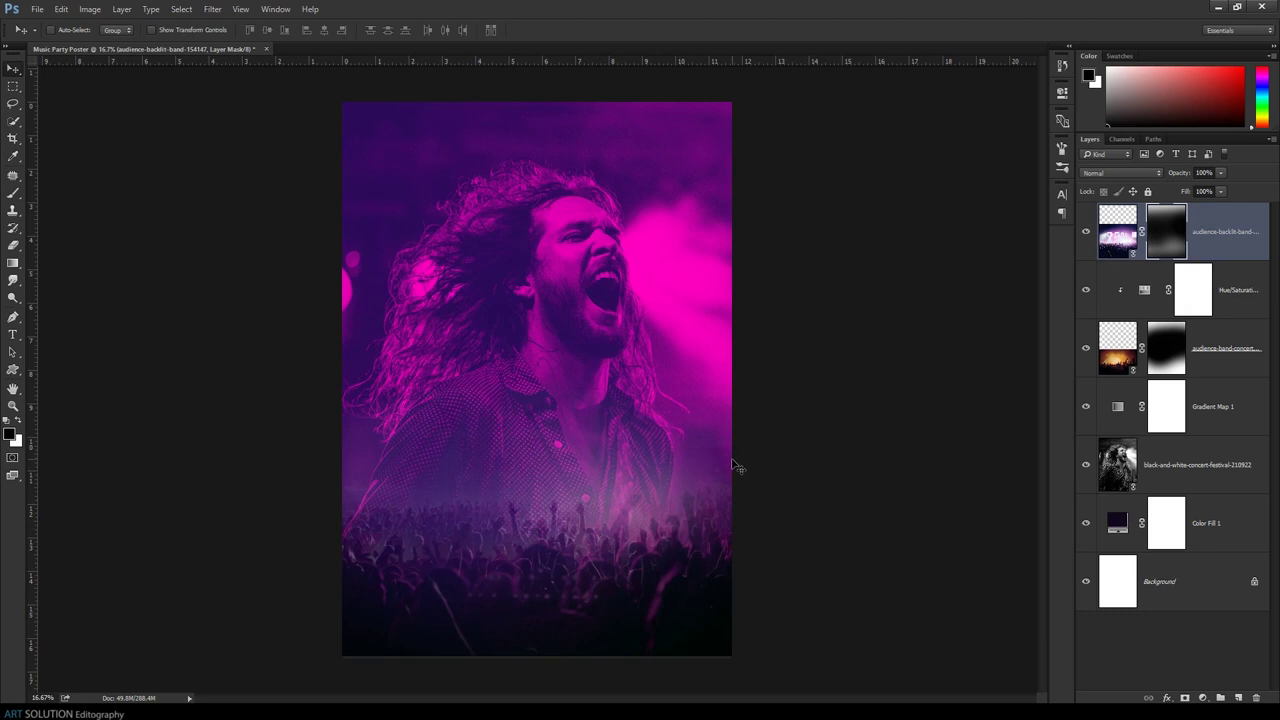
pyautogui.hotkey('ctrl', '-')
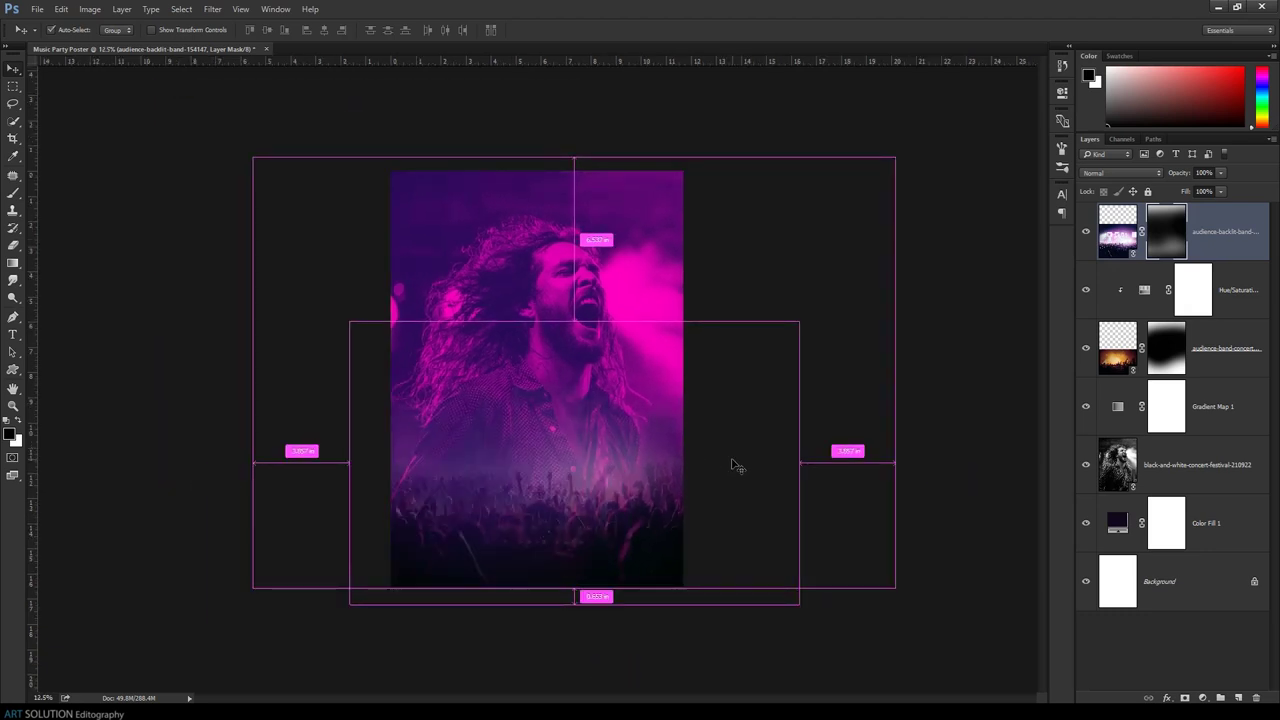
pyautogui.hotkey('ctrl', '+')
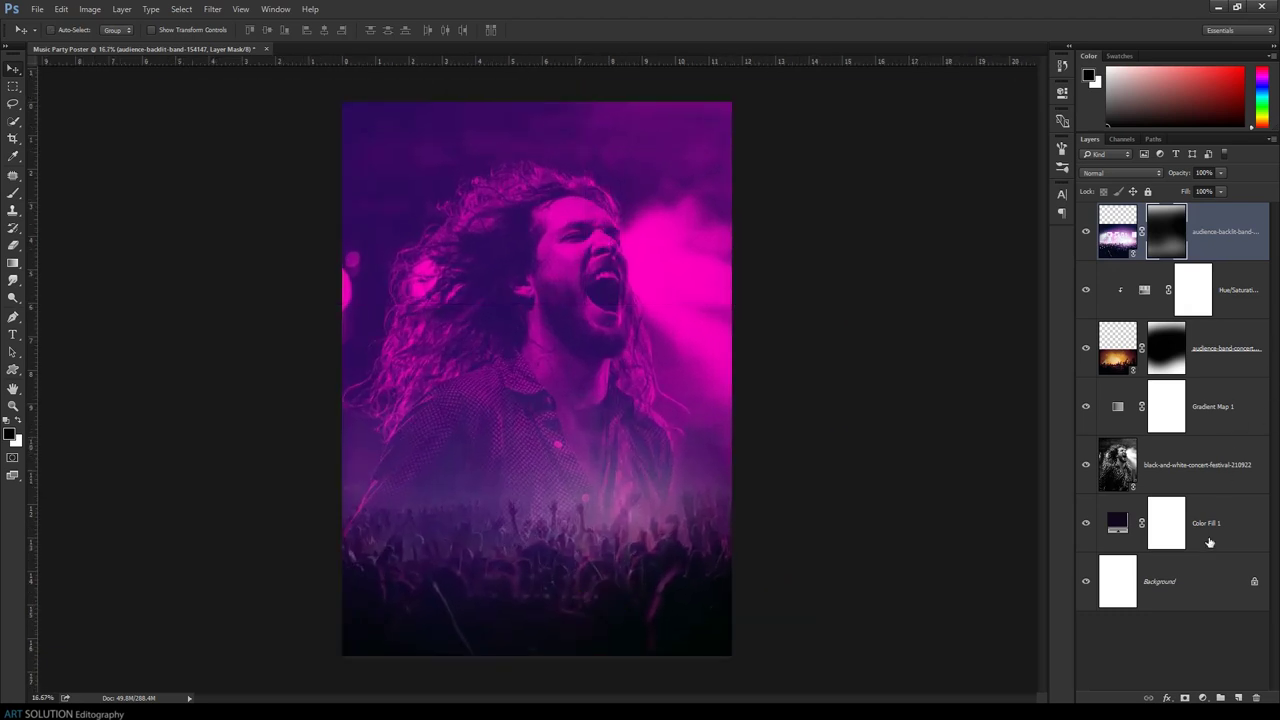
# Paint black on the backlit photo's mask left of the figure and over the chest
pyautogui.press('b')
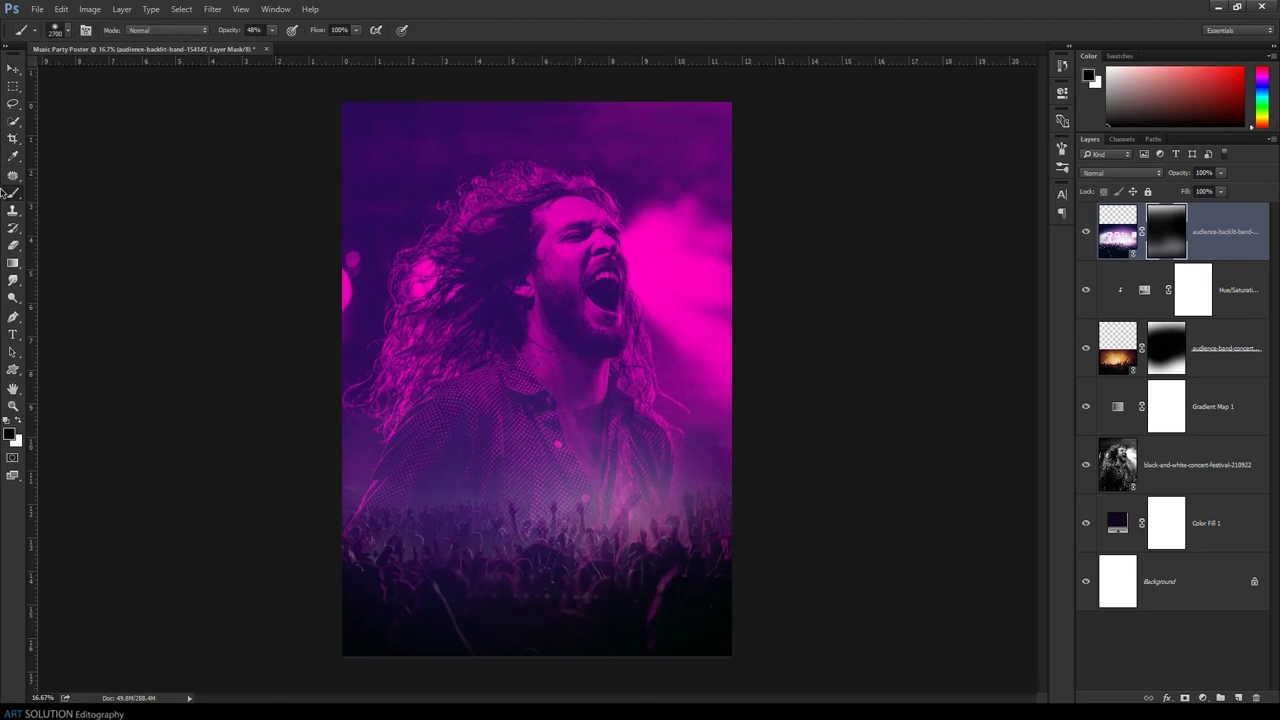
pyautogui.moveTo(537, 459); pyautogui.dragTo(480, 443)
pyautogui.moveTo(566, 460); pyautogui.dragTo(551, 486)
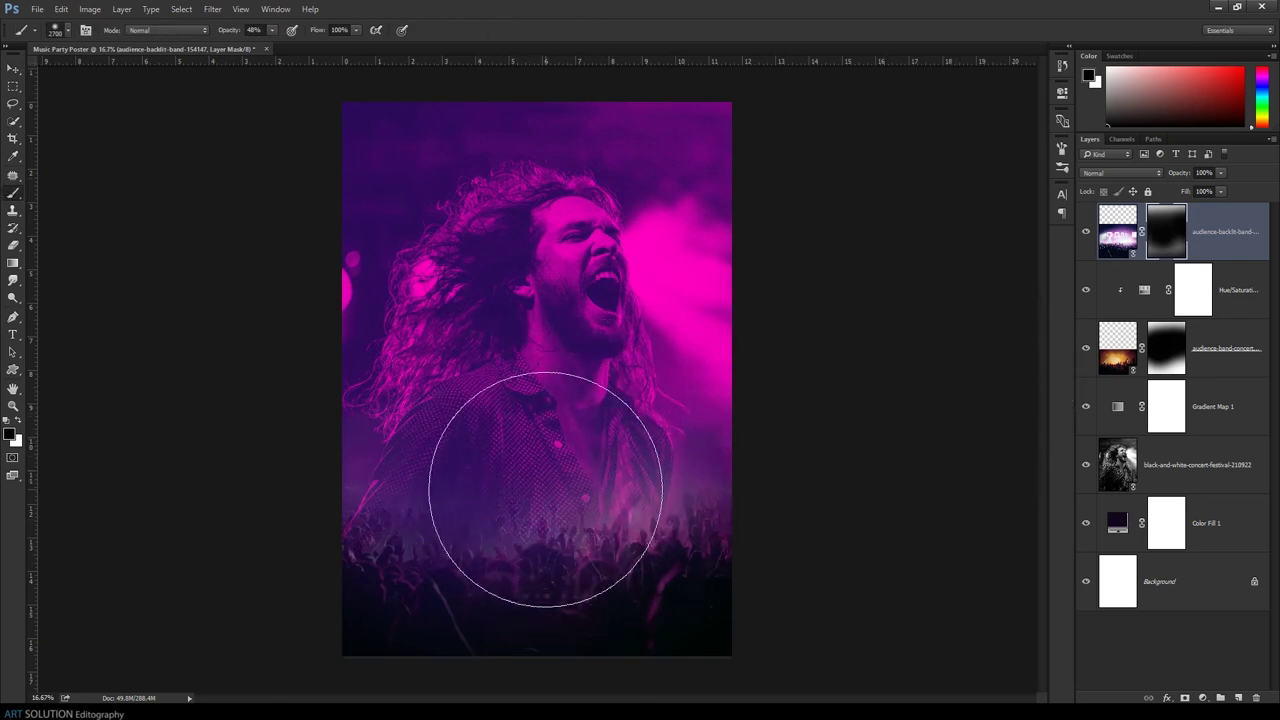
pyautogui.hotkey('ctrl', '-')
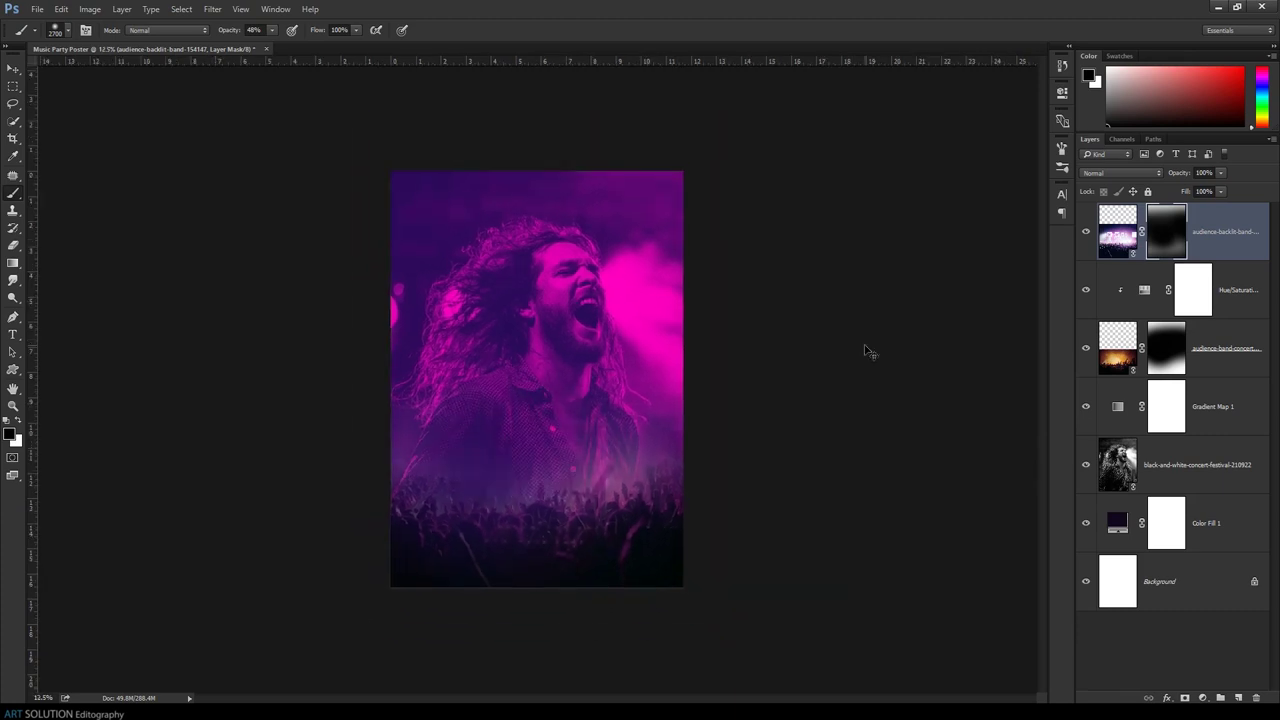
pyautogui.hotkey('ctrl', '+')
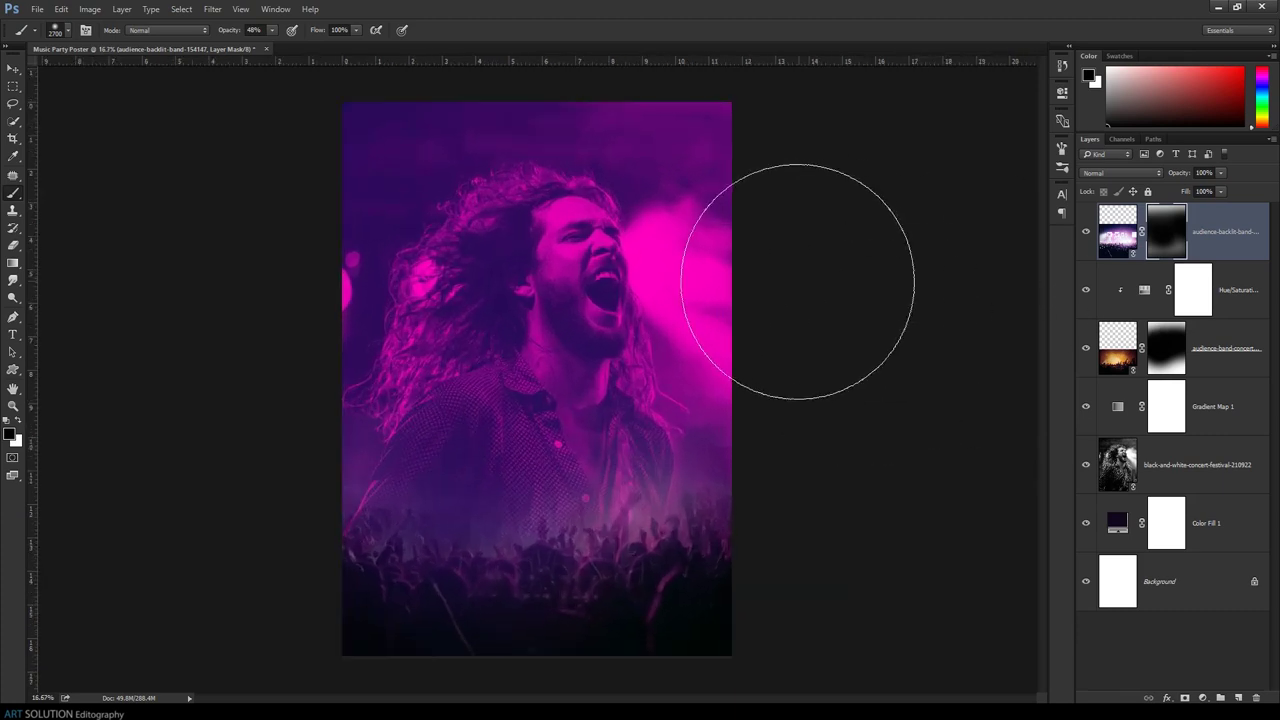
pyautogui.click(37, 9)
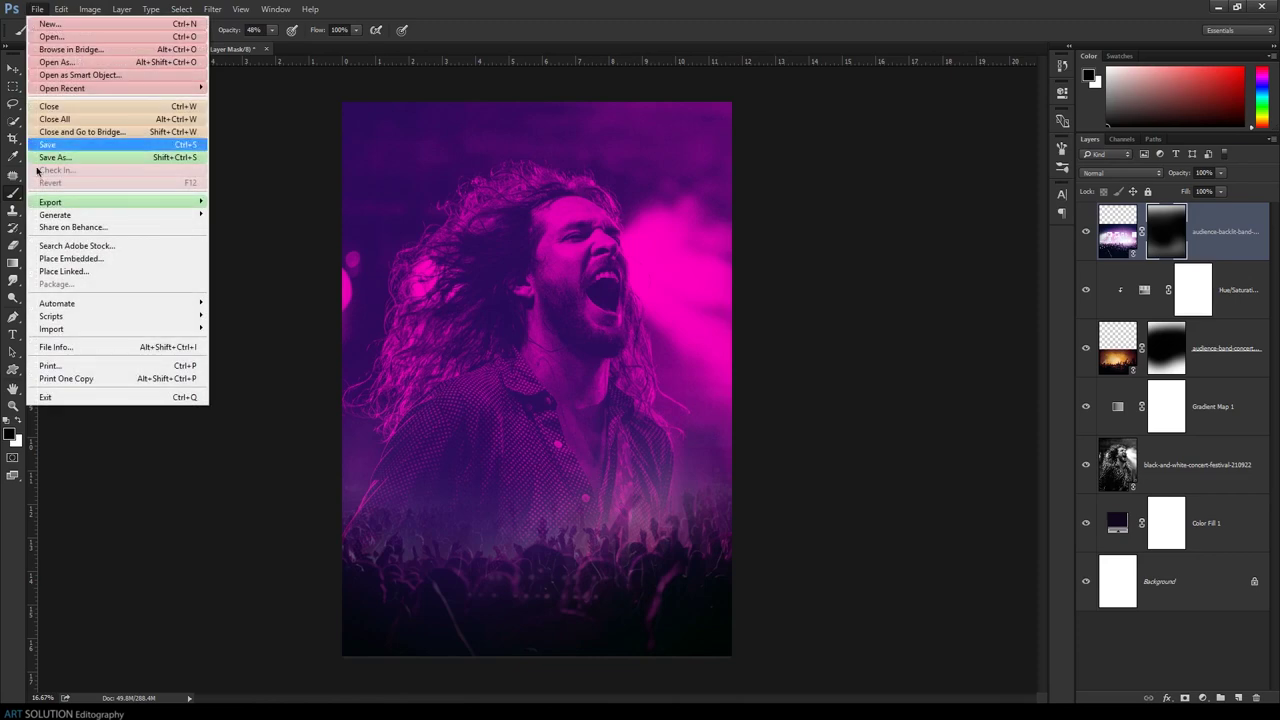
# Place the audience-band-celebration photo and move it up to the poster's top
pyautogui.click(80, 274)
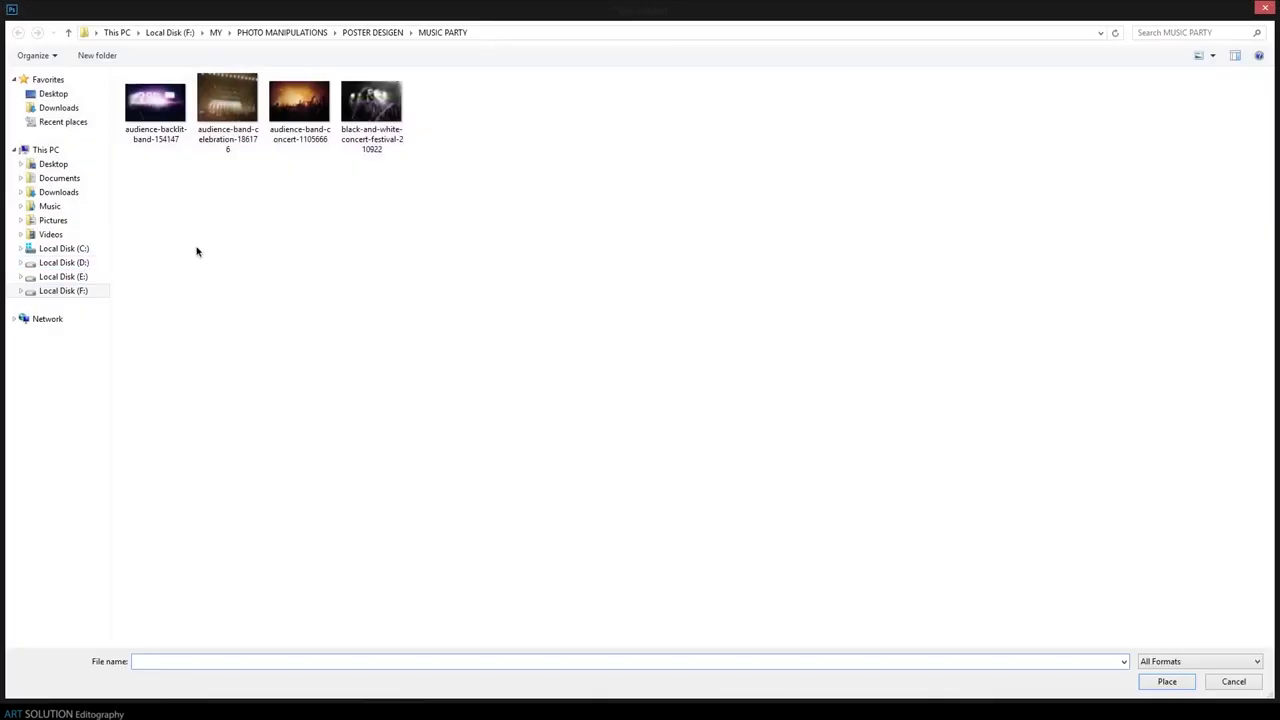
pyautogui.doubleClick(233, 145)
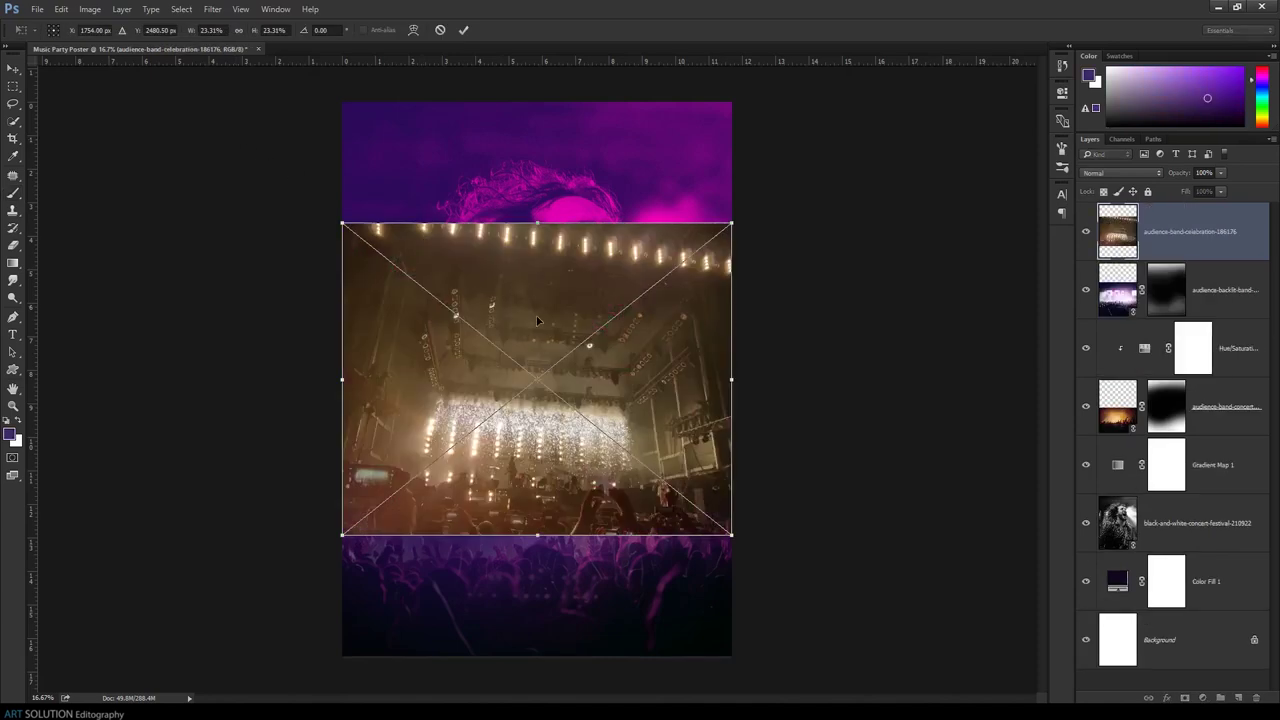
pyautogui.press('Return')
pyautogui.press('b')
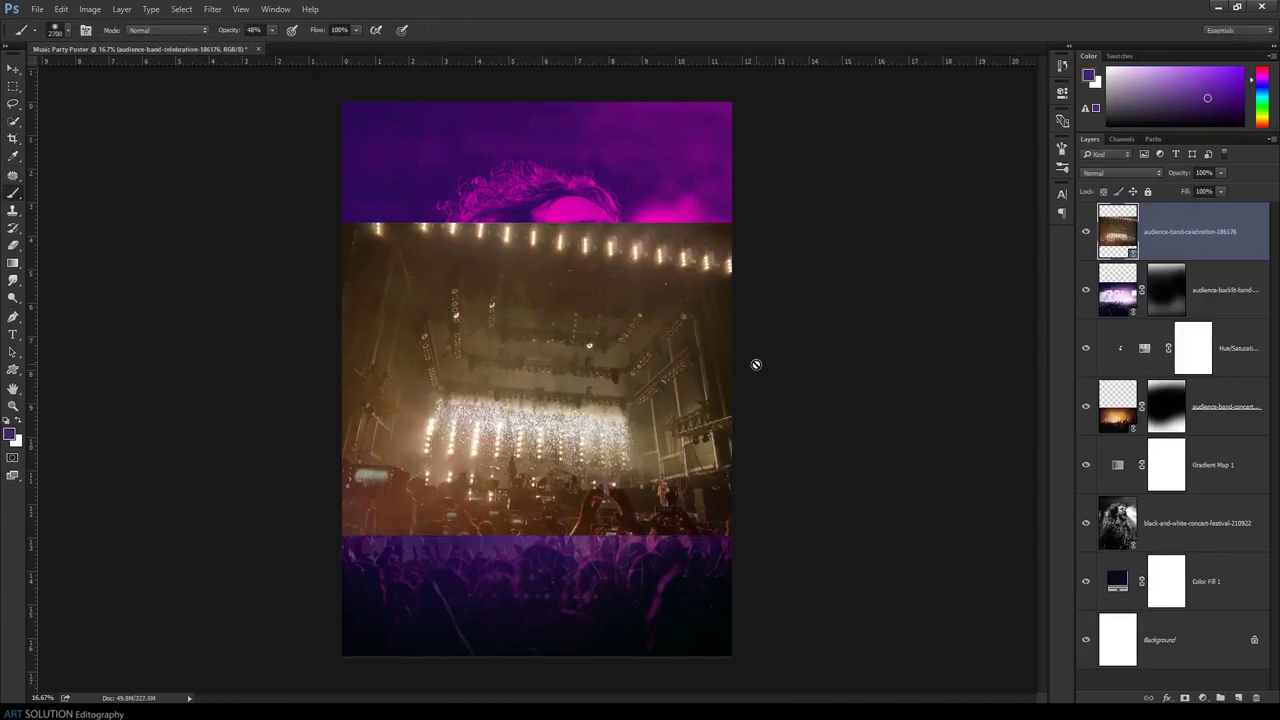
pyautogui.click(13, 68)
pyautogui.moveTo(534, 318); pyautogui.dragTo(533, 197)
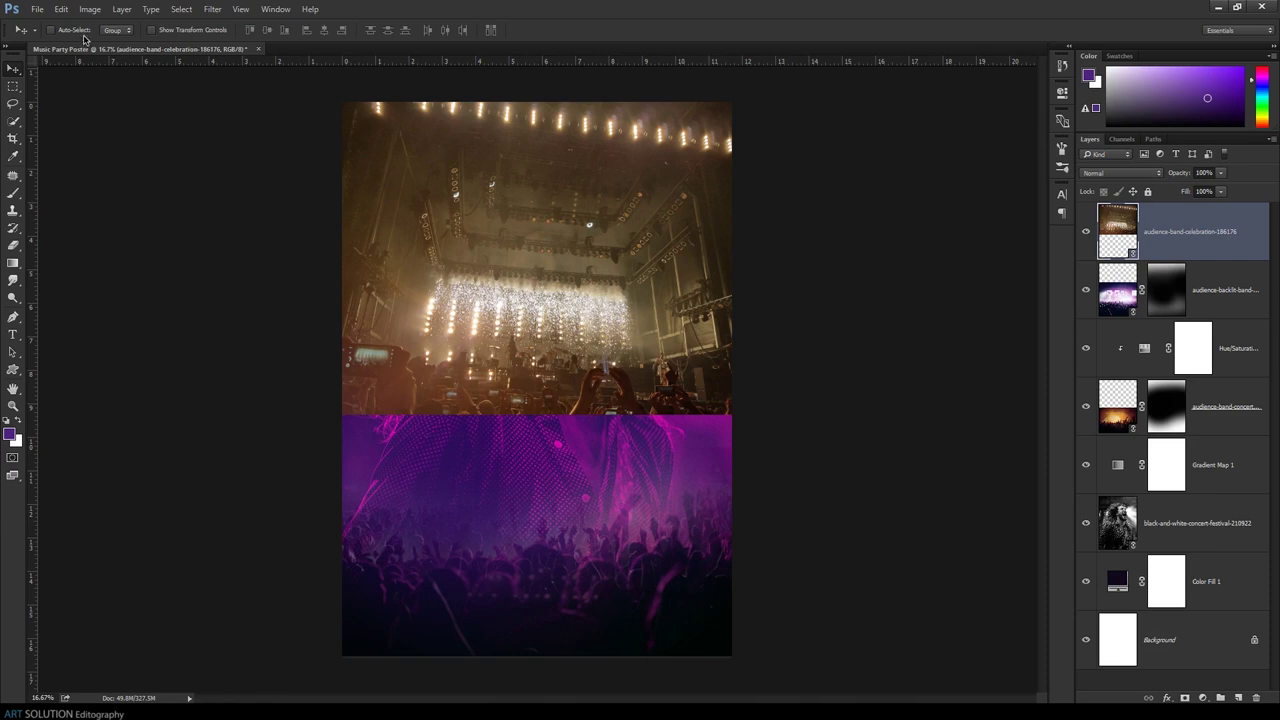
# Enlarge the celebration photo with Free Transform past the right edge and add an empty layer mask
pyautogui.click(61, 9)
pyautogui.click(89, 270)
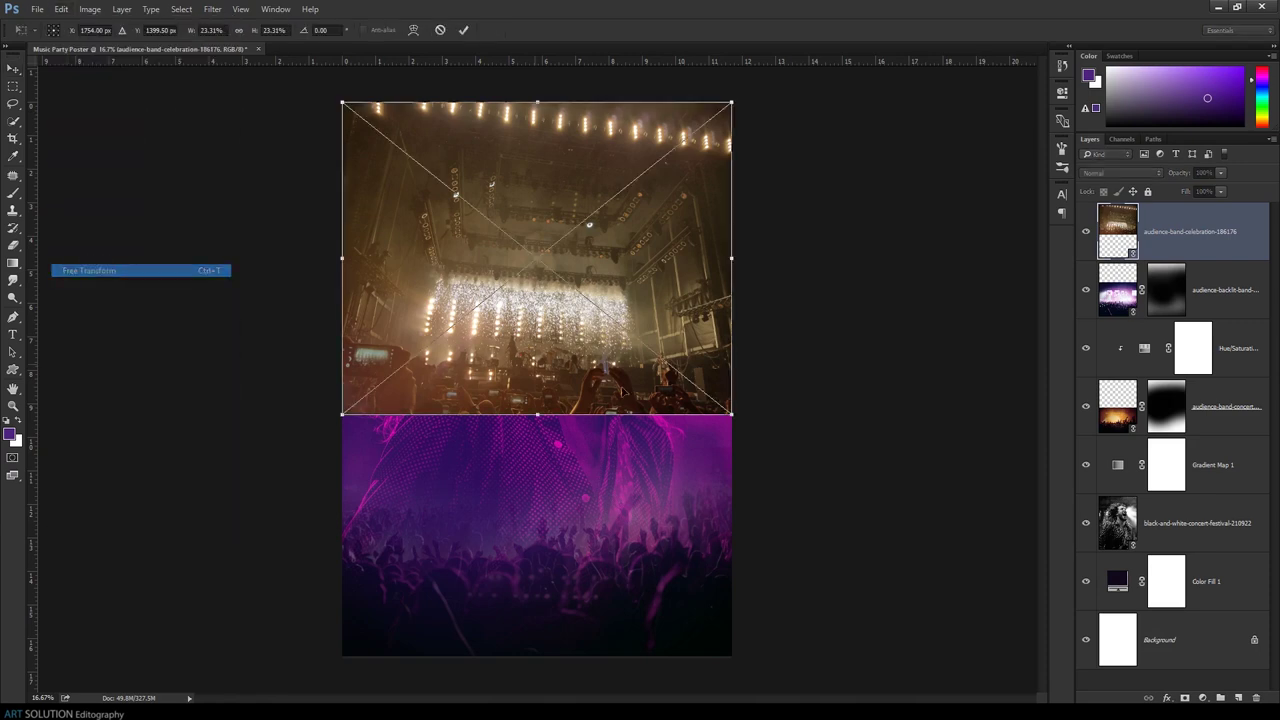
pyautogui.moveTo(731, 414); pyautogui.dragTo(676, 478)
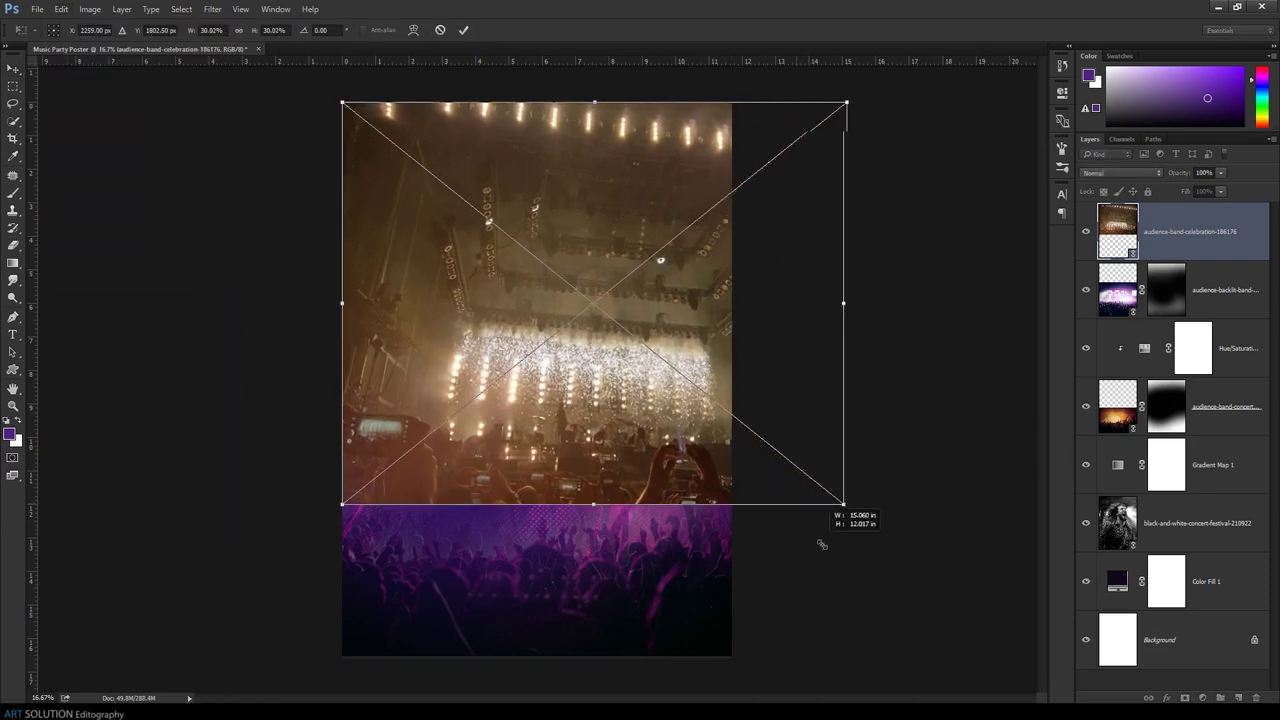
pyautogui.moveTo(676, 478); pyautogui.dragTo(671, 478)
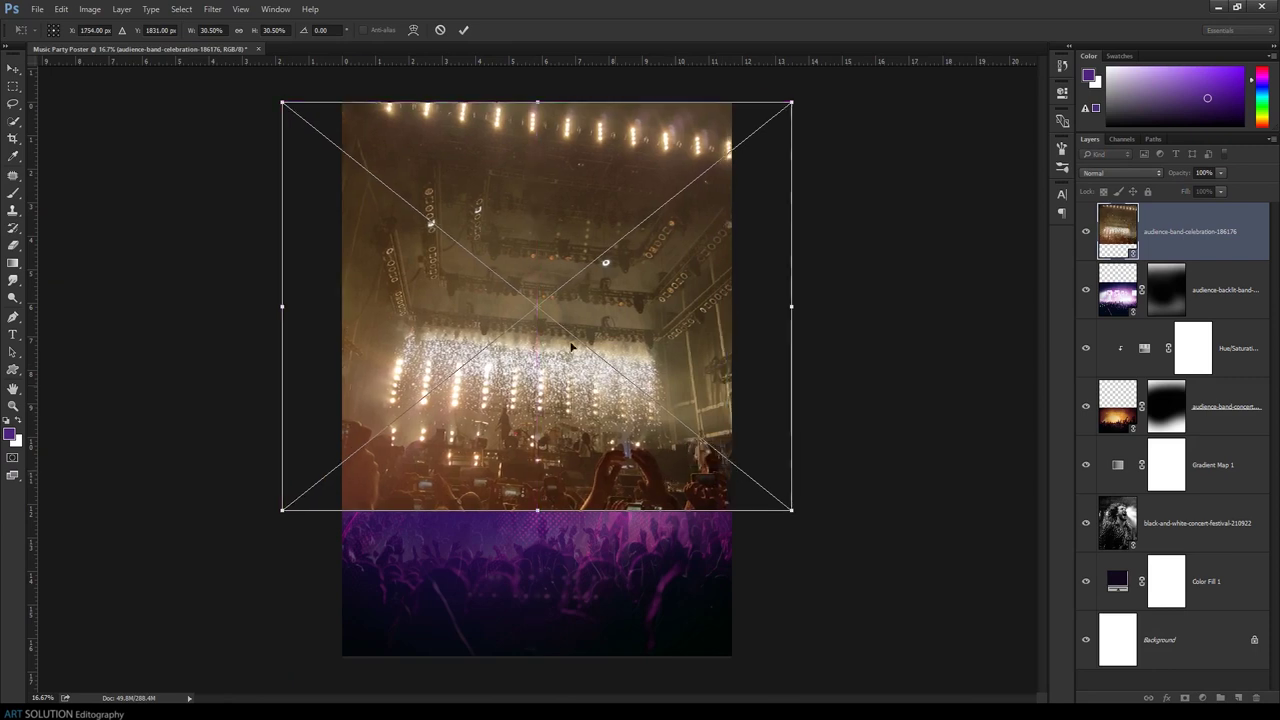
pyautogui.click(463, 29)
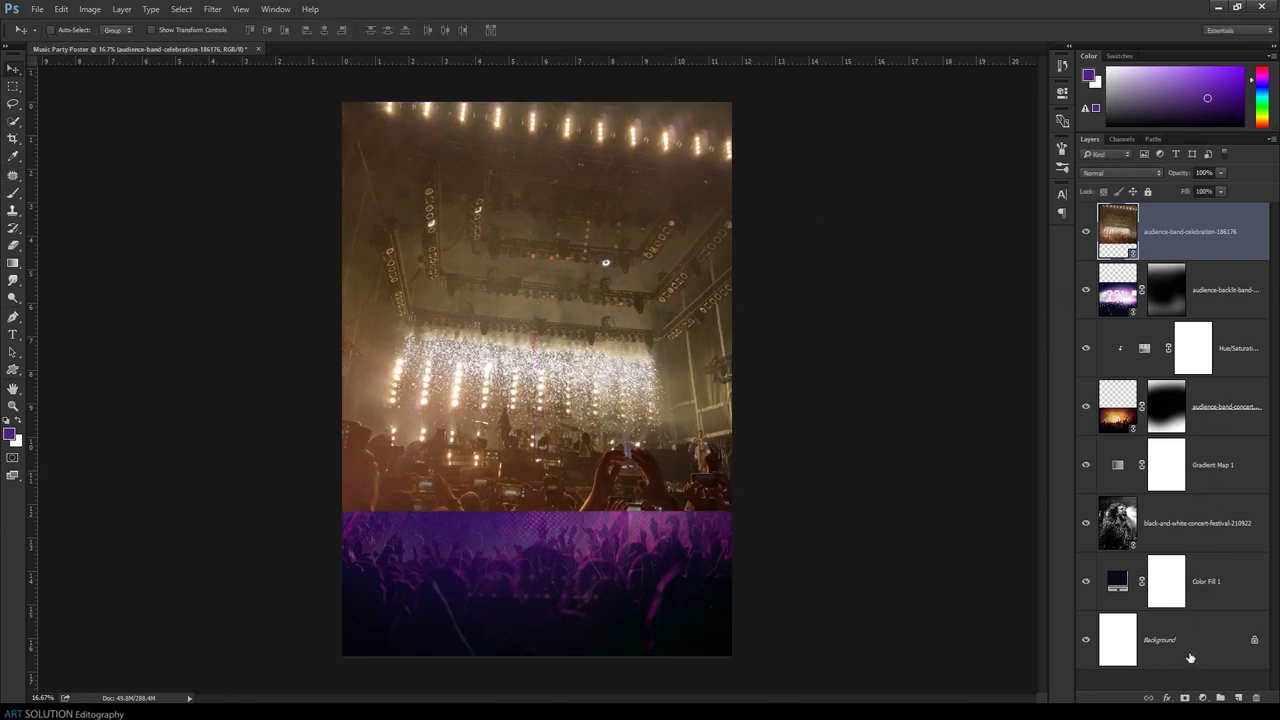
pyautogui.click(1185, 697)
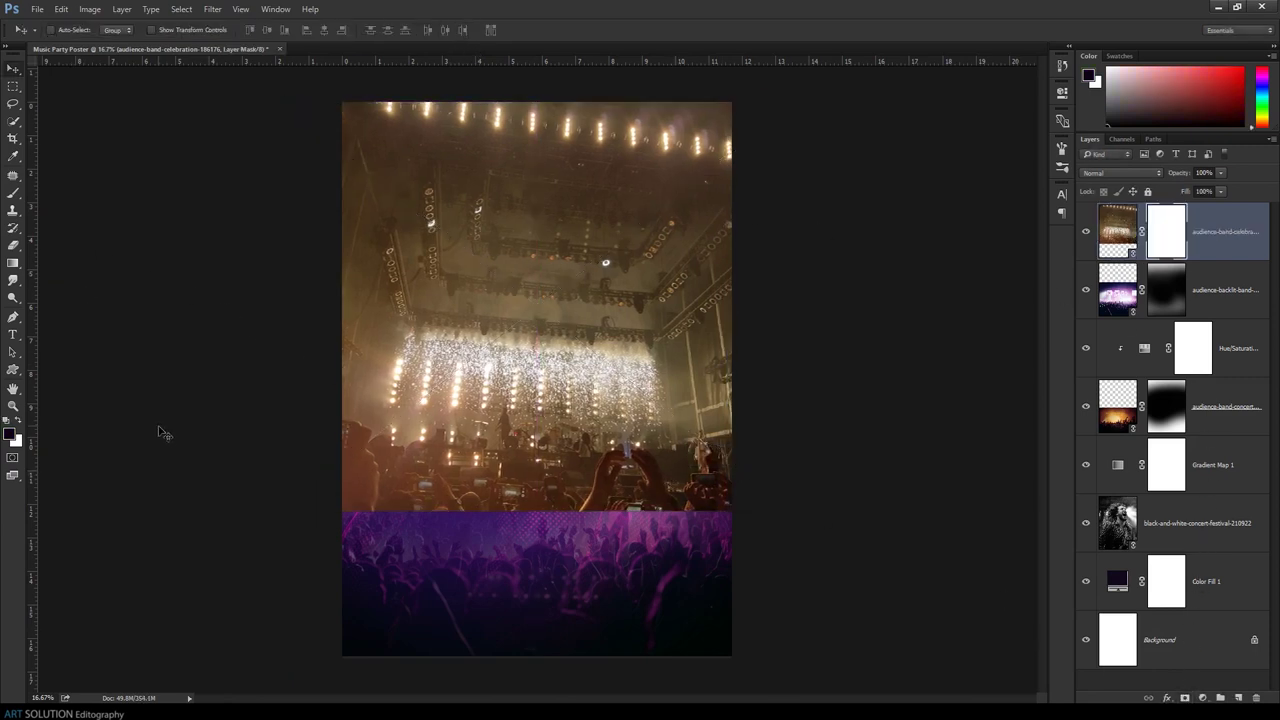
# Paint black on the celebration photo's mask with a large brush to reveal the crowd and face
pyautogui.click(13, 192)
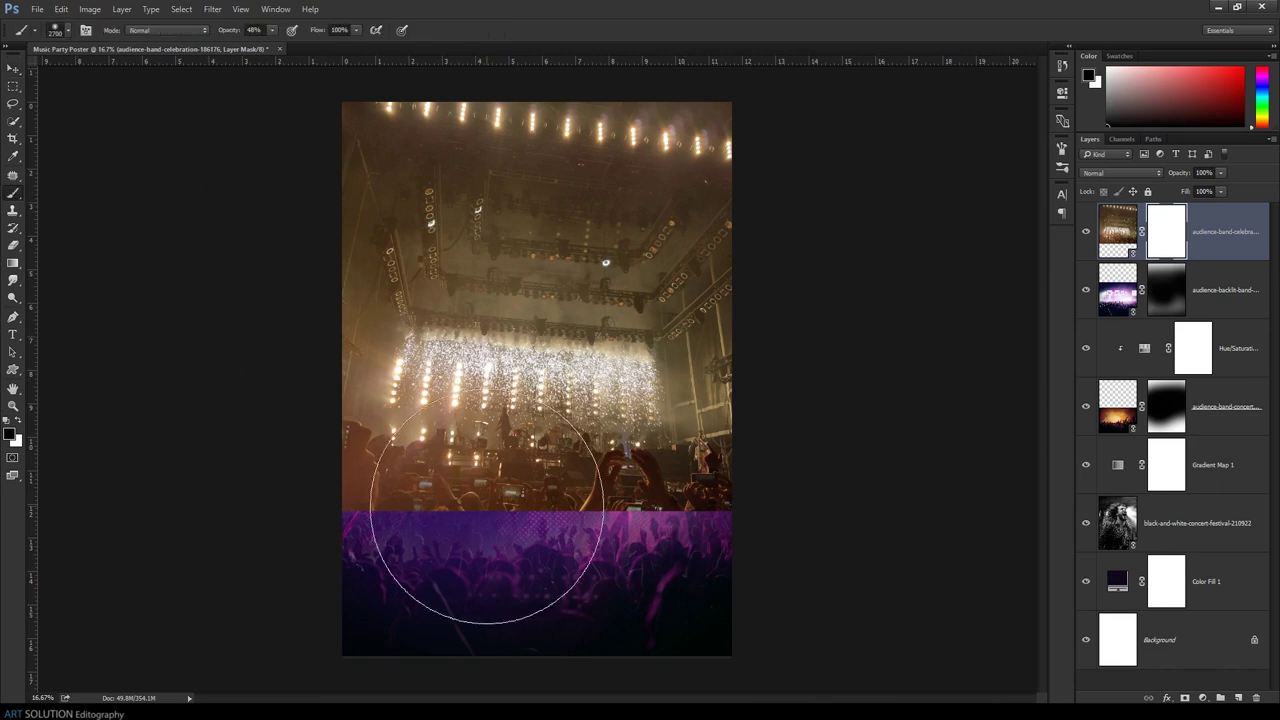
pyautogui.press(']')
pyautogui.press(']')
pyautogui.press(']')
pyautogui.moveTo(529, 480)
pyautogui.mouseDown()
pyautogui.moveTo(529, 500)
pyautogui.moveTo(530, 447)
pyautogui.moveTo(466, 486)
pyautogui.moveTo(566, 337)
pyautogui.moveTo(471, 500)
pyautogui.moveTo(589, 529)
pyautogui.moveTo(656, 508)
pyautogui.moveTo(486, 661)
pyautogui.mouseUp()
pyautogui.click(566, 337)
pyautogui.press('[')
pyautogui.press('[')
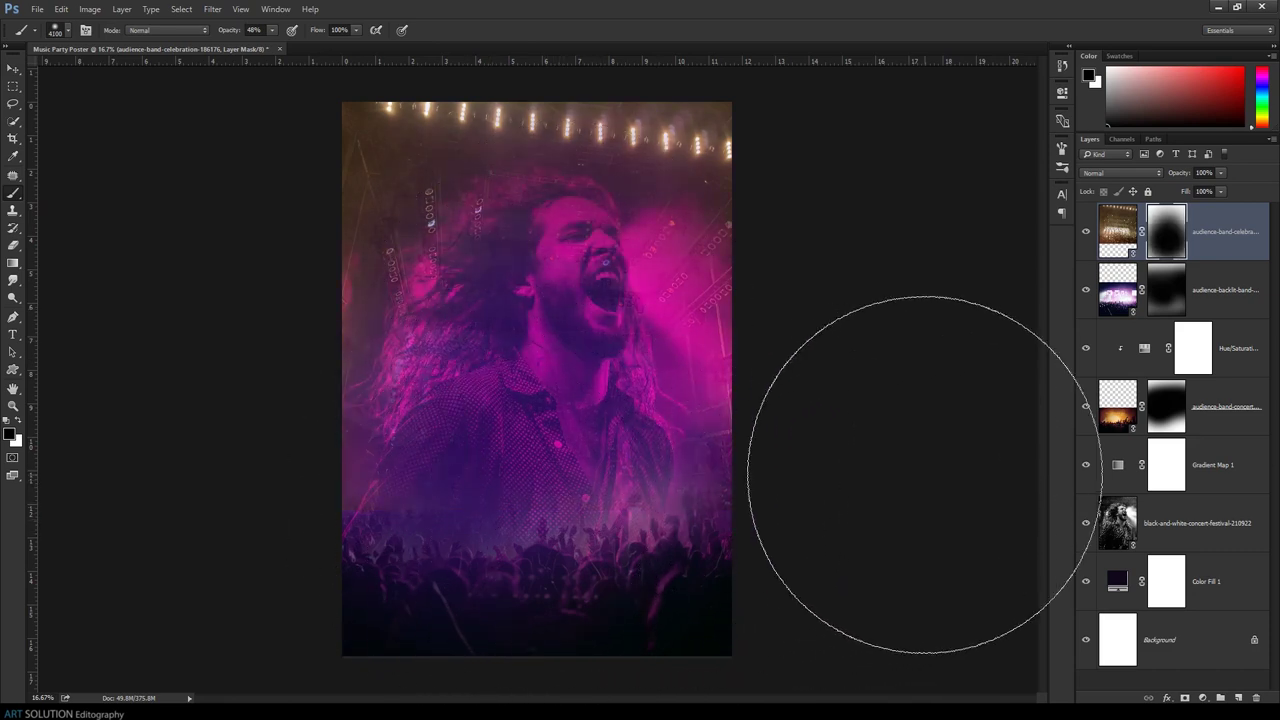
# Add a Color Balance layer clipped to the celebration photo with Magenta -100
pyautogui.click(1204, 698)
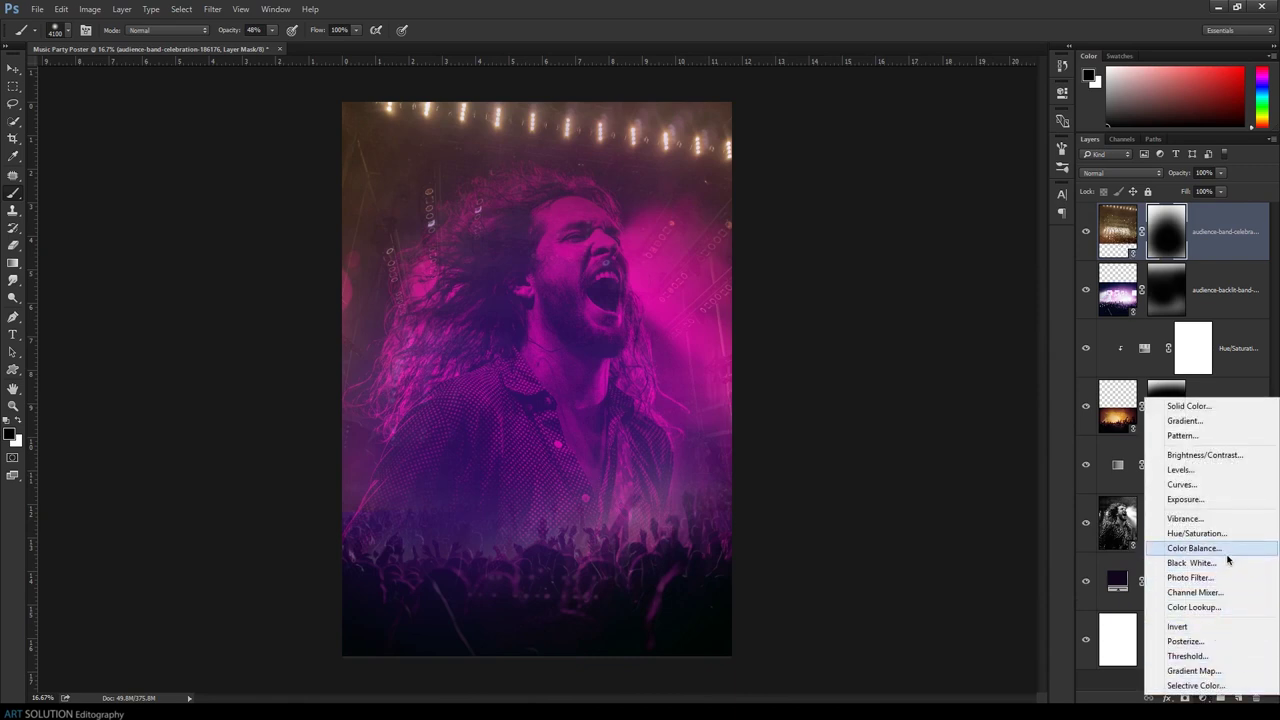
pyautogui.click(1226, 552)
pyautogui.click(945, 310)
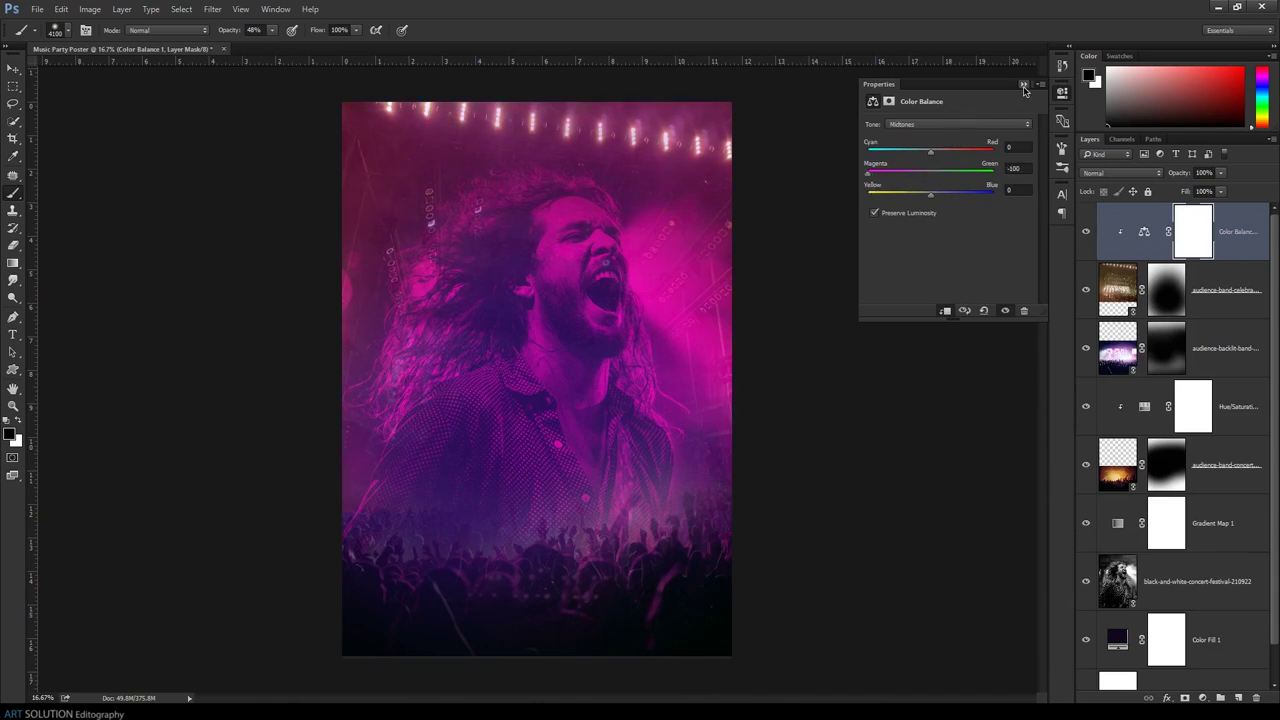
pyautogui.click(1022, 85)
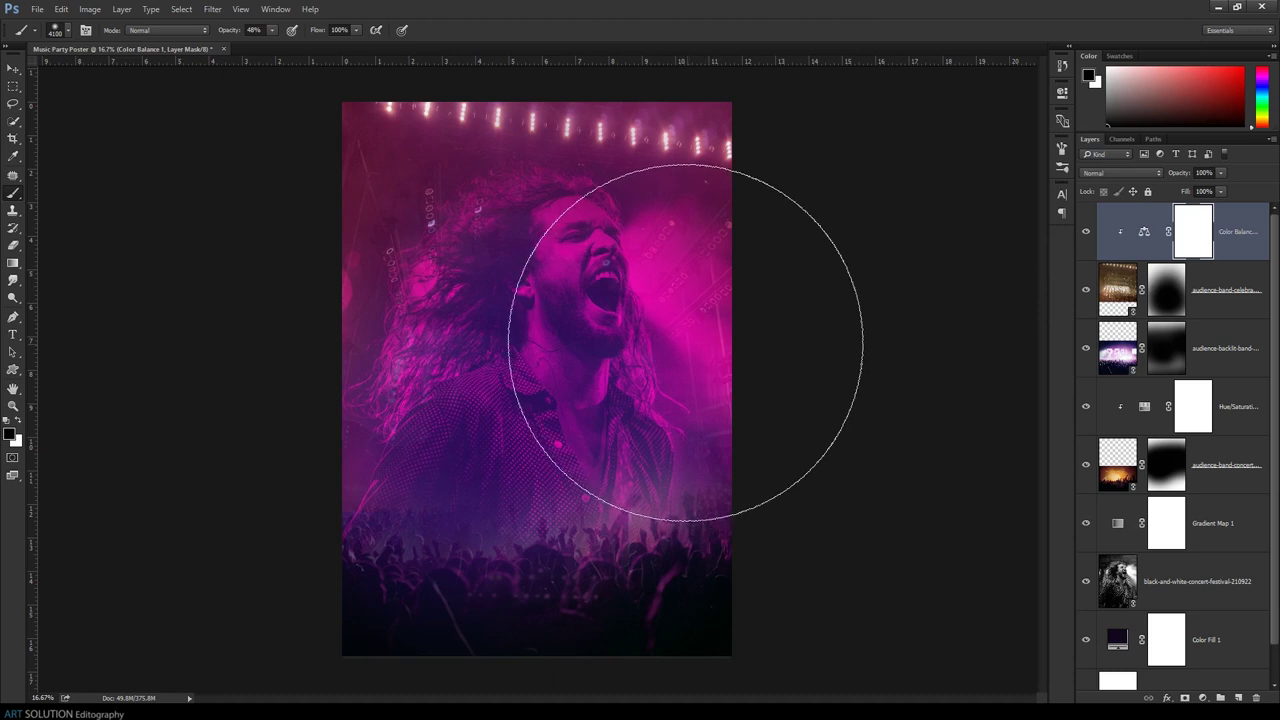
# Refine the celebration photo's mask with a smaller brush to reveal more of the face and hair
pyautogui.click(1166, 290)
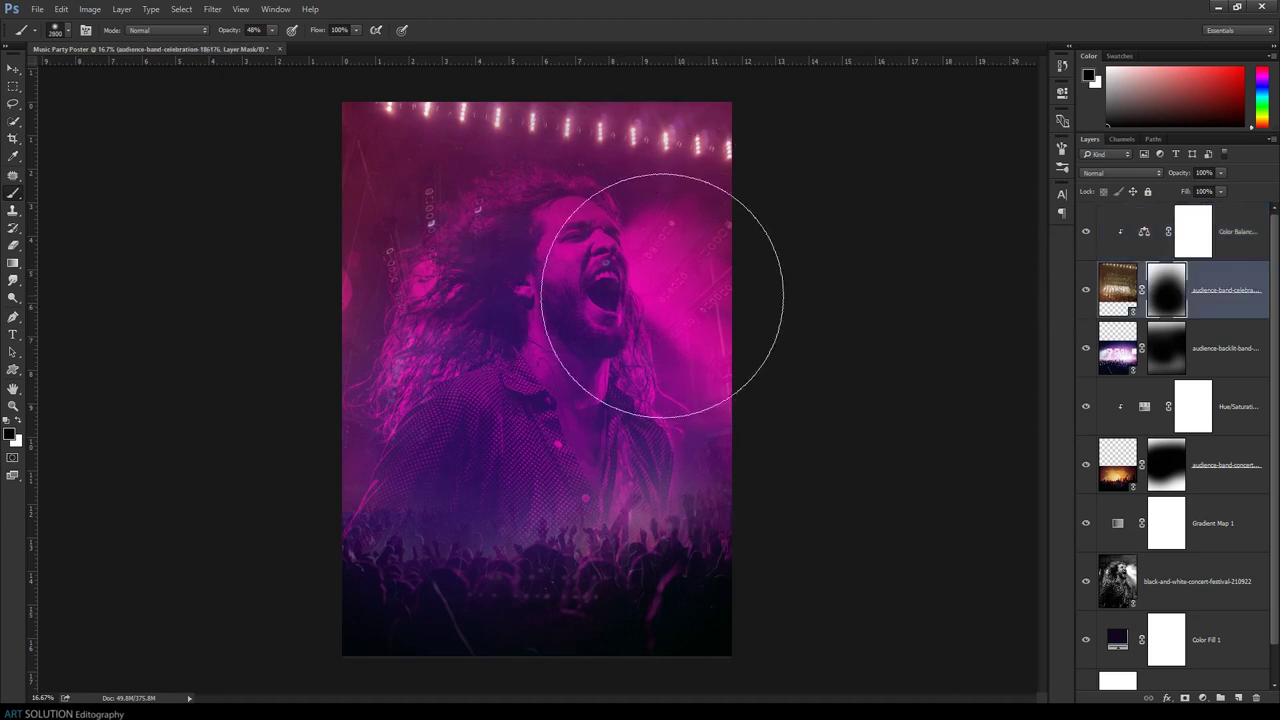
pyautogui.press('[')
pyautogui.press('[')
pyautogui.press('[')
pyautogui.moveTo(598, 262)
pyautogui.mouseDown()
pyautogui.moveTo(397, 399)
pyautogui.moveTo(471, 400)
pyautogui.moveTo(557, 314)
pyautogui.moveTo(571, 257)
pyautogui.moveTo(578, 468)
pyautogui.mouseUp()
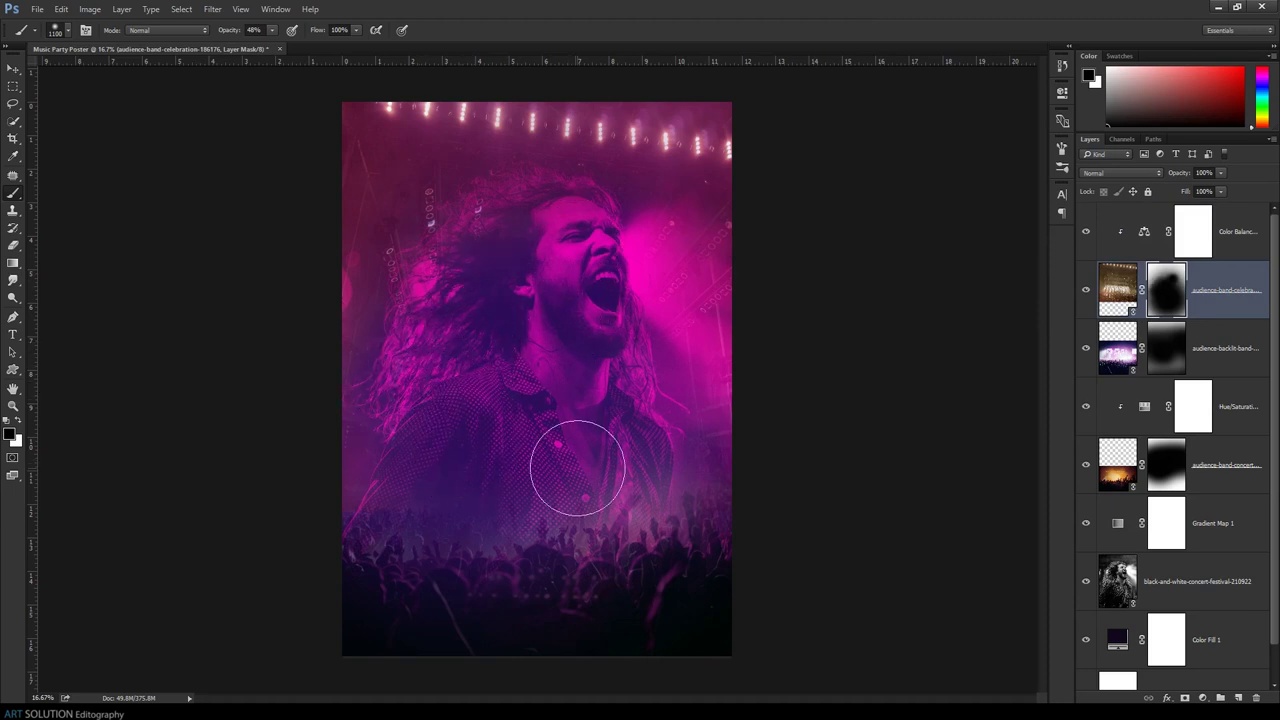
pyautogui.hotkey('ctrl', '-')
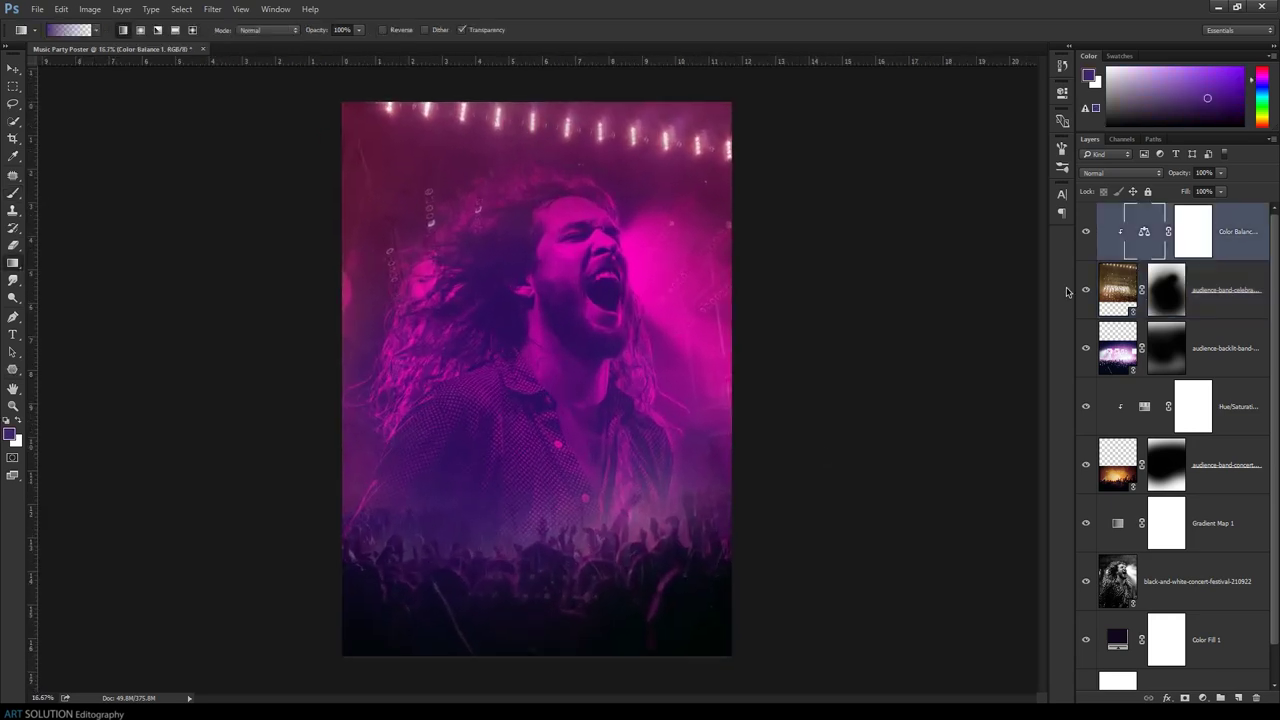
# Add a white (ffffff) 72 pt text layer reading MUSIC on the poster
pyautogui.click(13, 335)
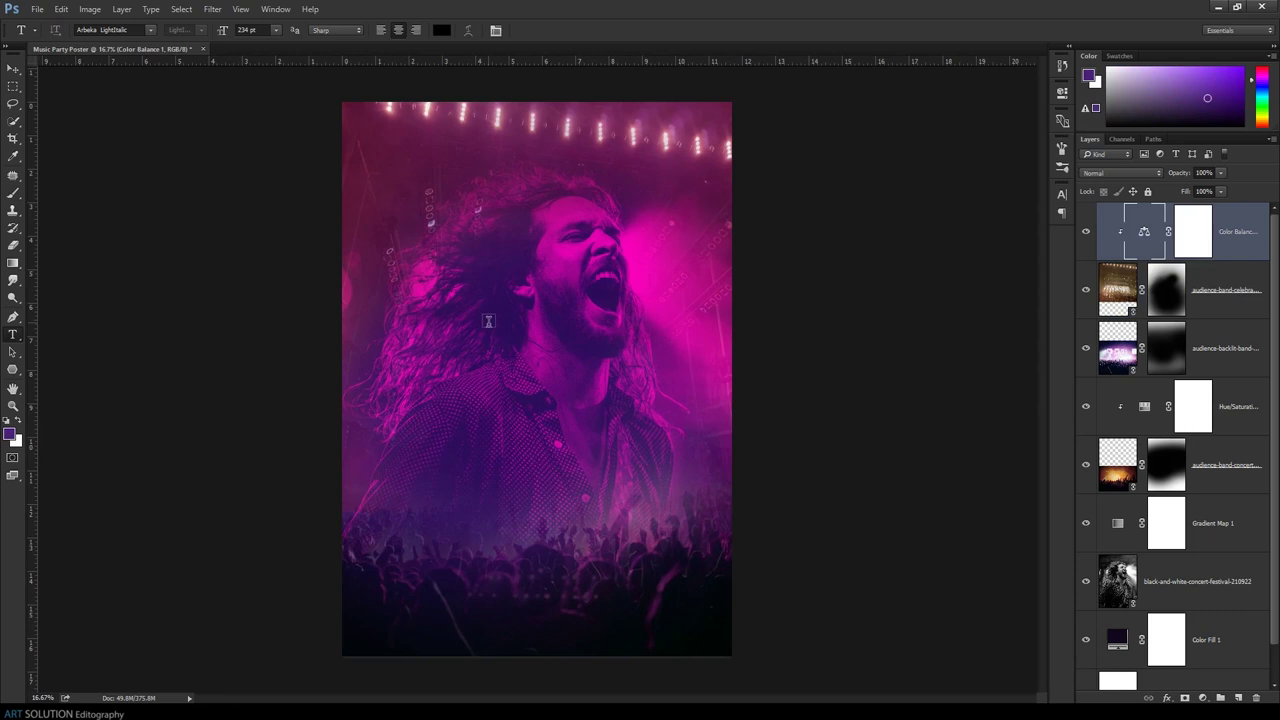
pyautogui.click(497, 358)
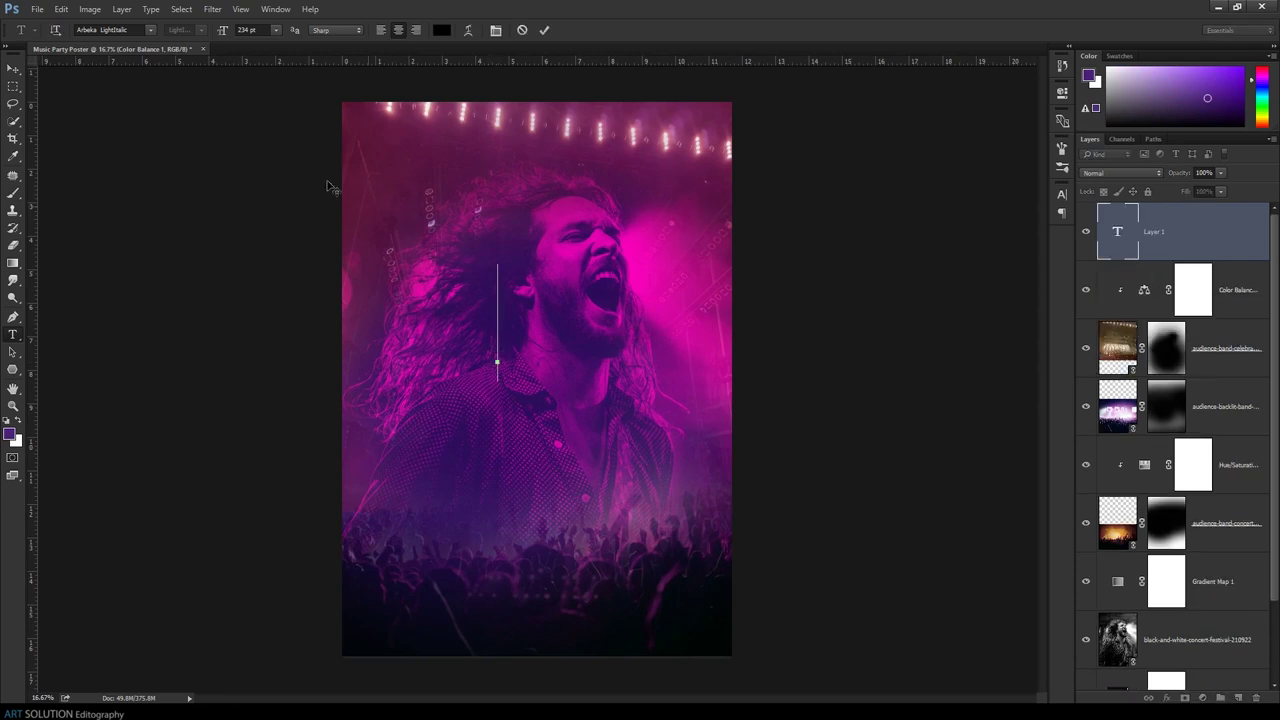
pyautogui.click(276, 30)
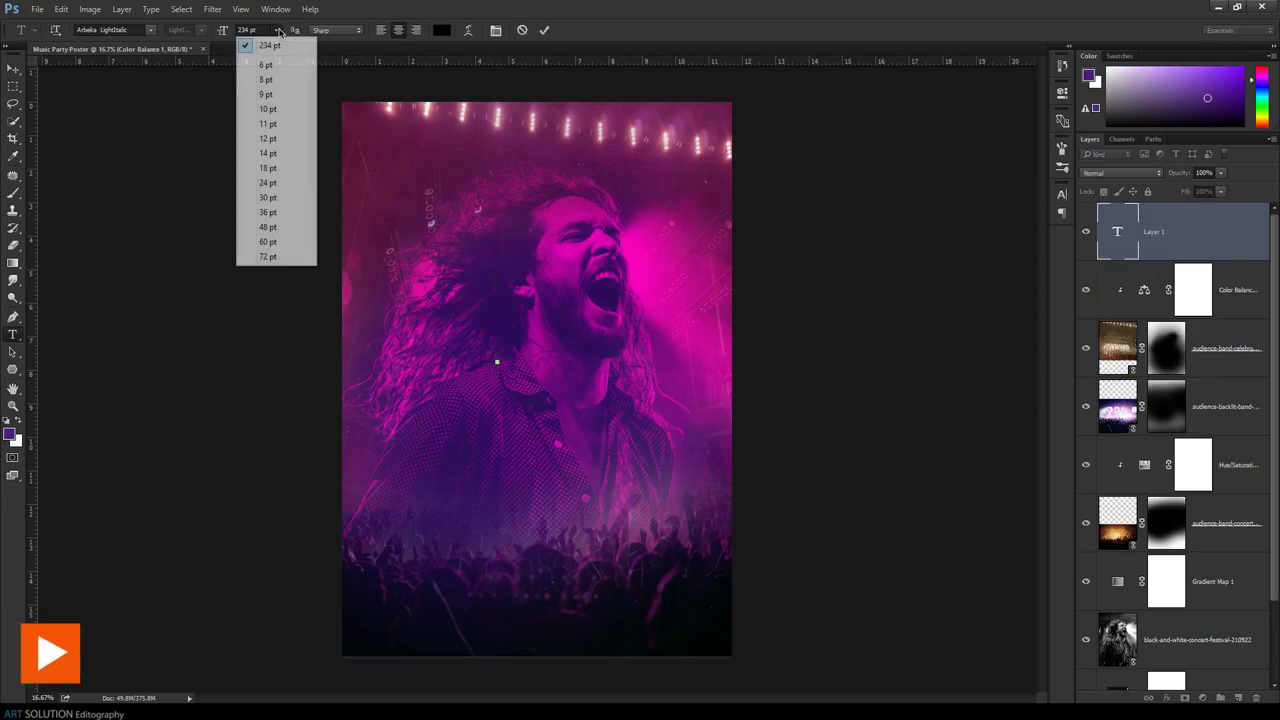
pyautogui.click(276, 197)
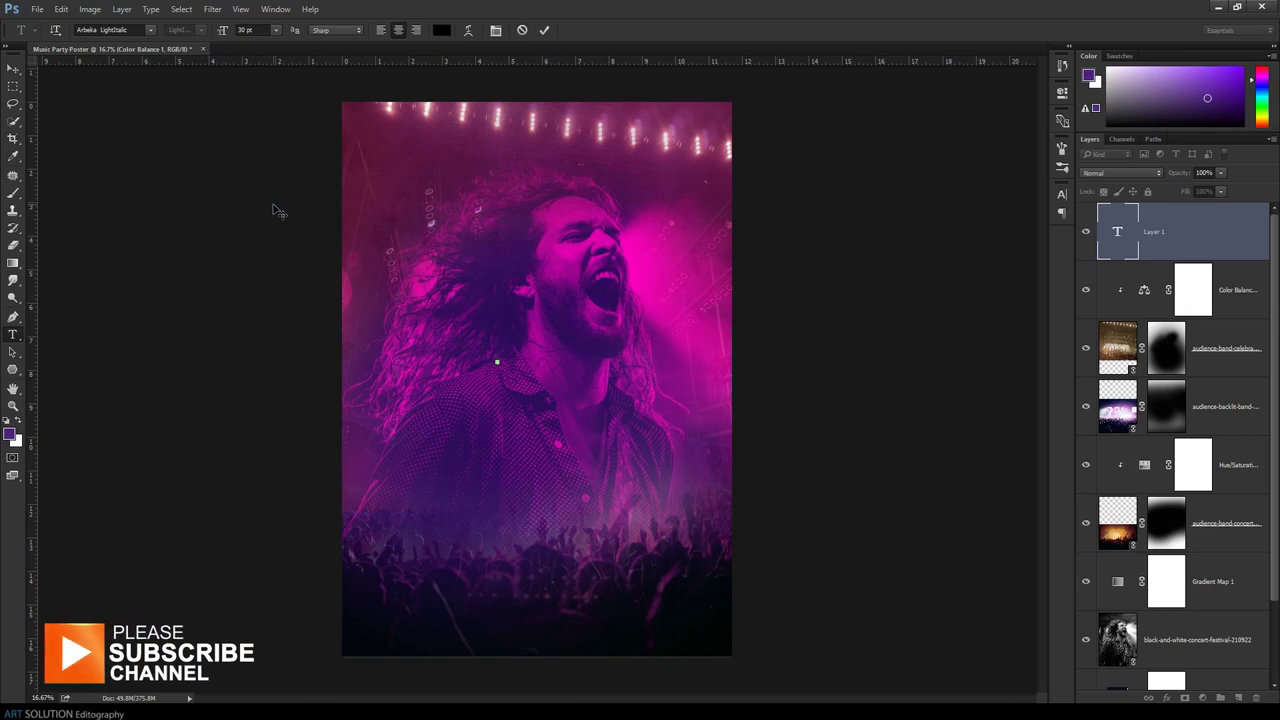
pyautogui.click(276, 30)
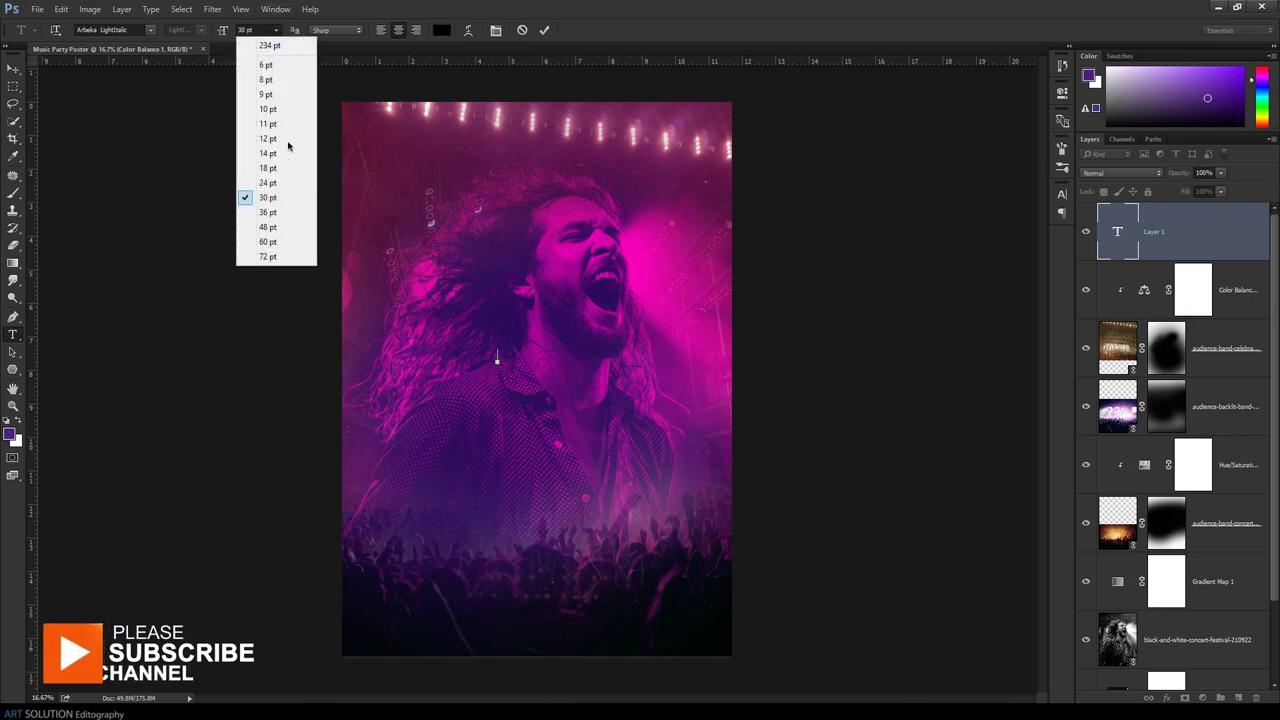
pyautogui.click(286, 257)
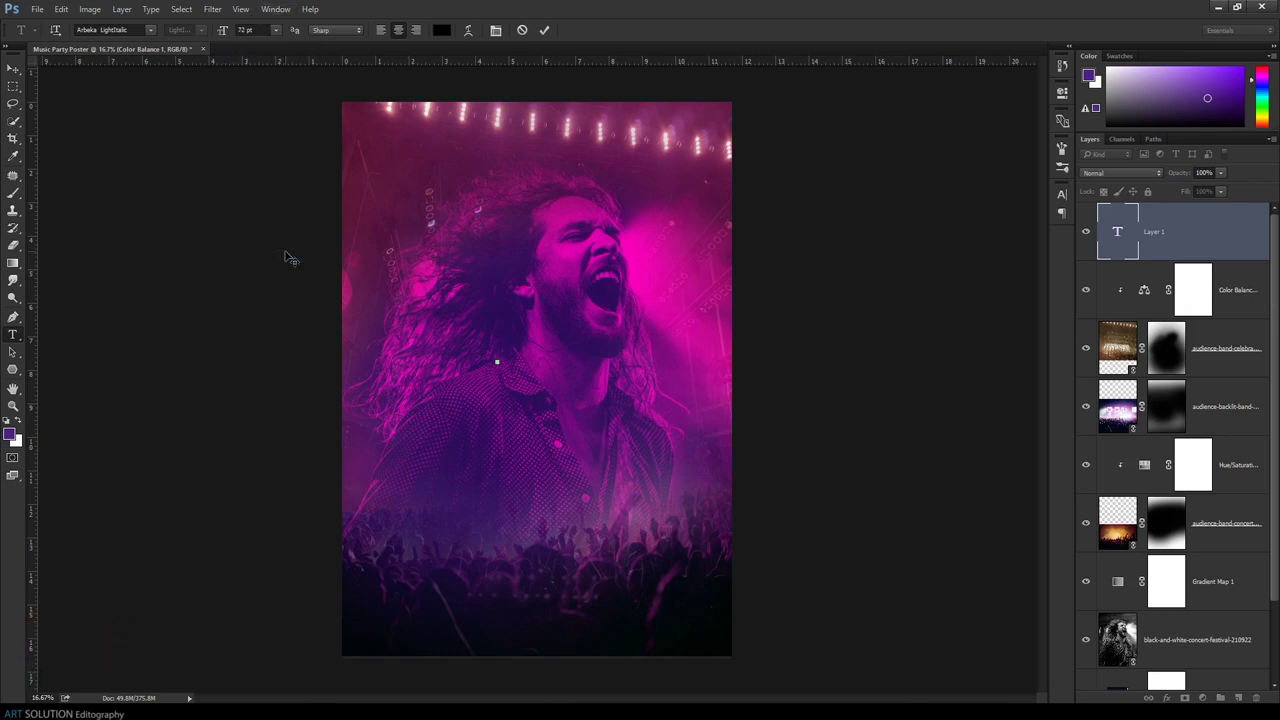
pyautogui.click(441, 30)
pyautogui.write('ffffff')
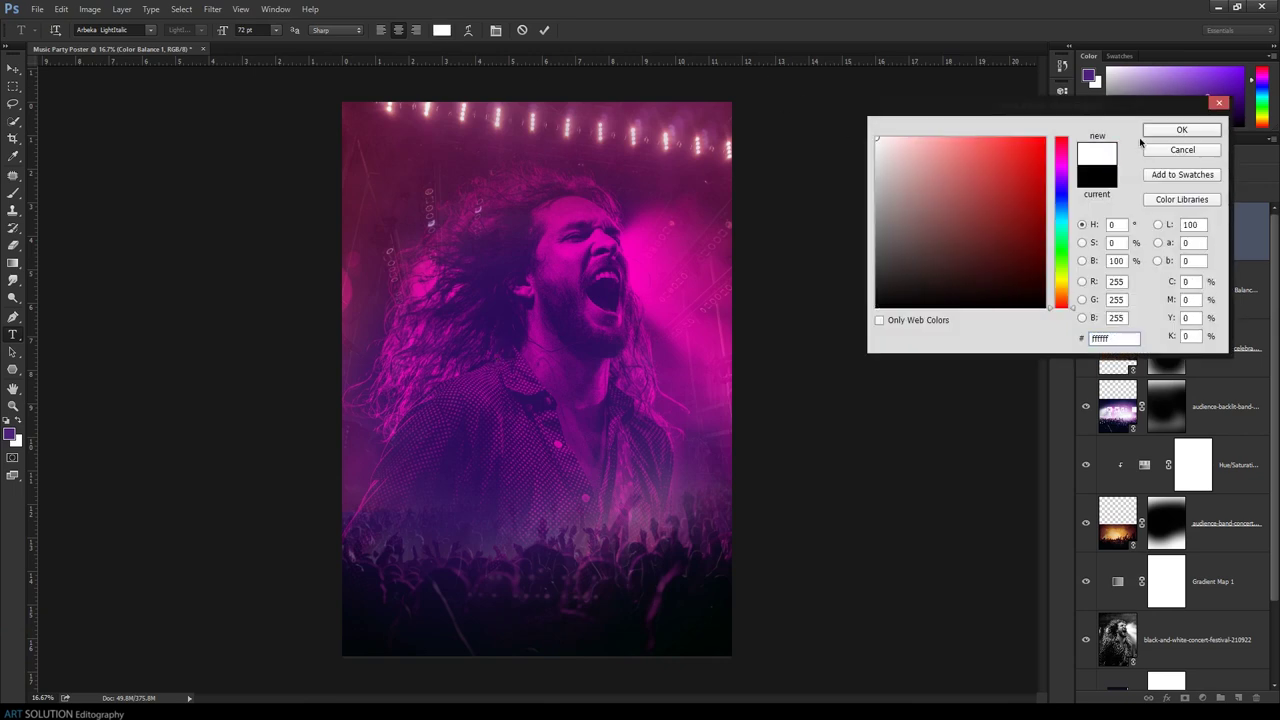
pyautogui.click(1180, 130)
pyautogui.click(472, 362)
pyautogui.write('MUSIC')
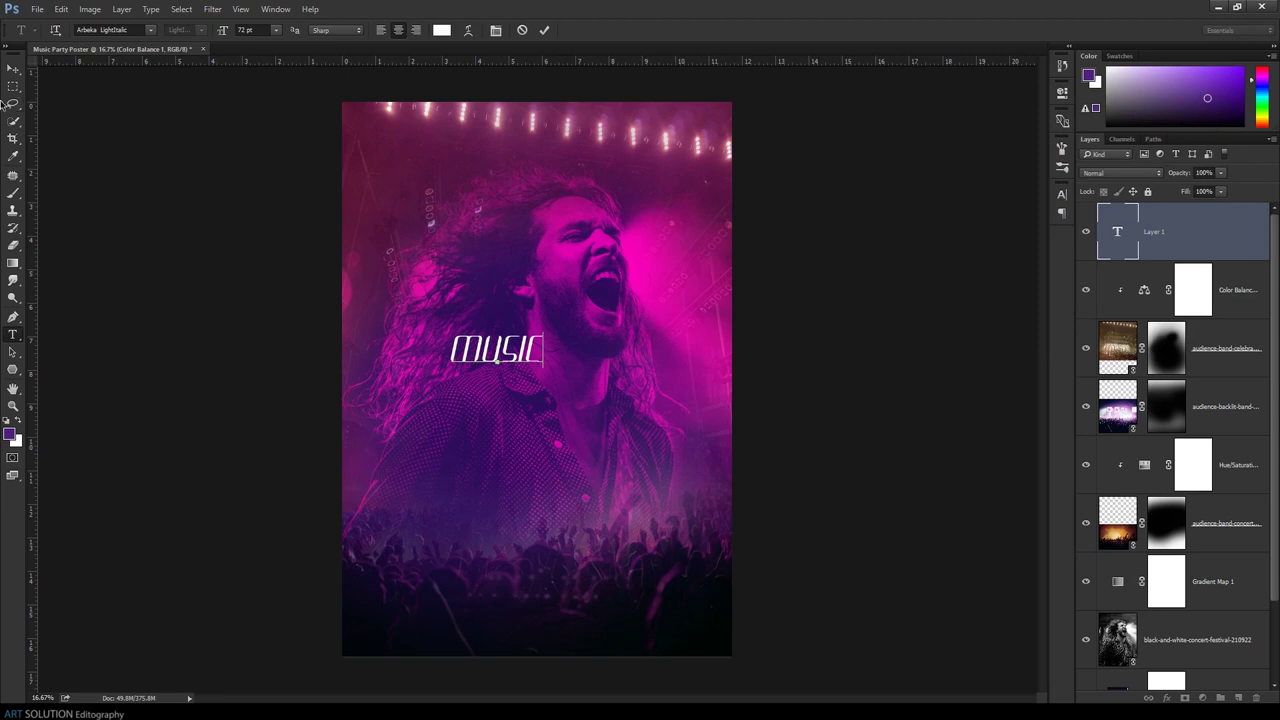
pyautogui.click(13, 68)
# Centre MUSIC, then duplicate it just below and retype the copy as PARTY
pyautogui.moveTo(500, 347); pyautogui.dragTo(543, 343)
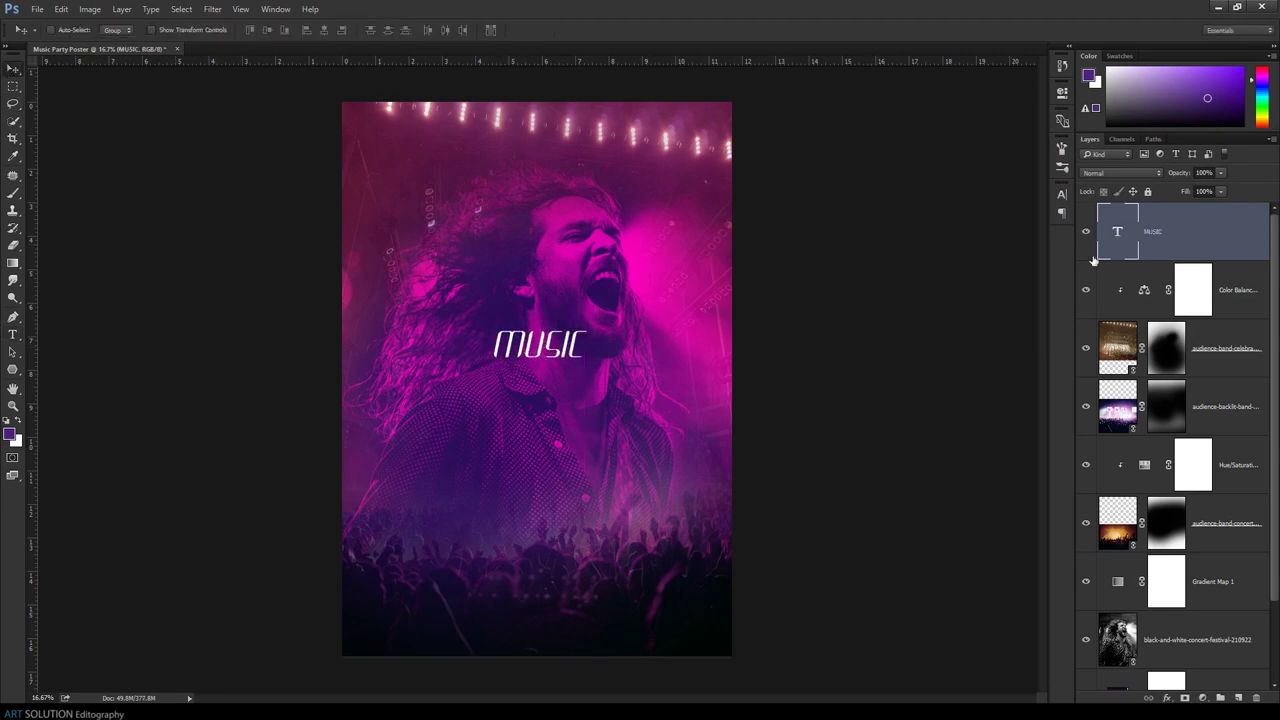
pyautogui.rightClick(1242, 236)
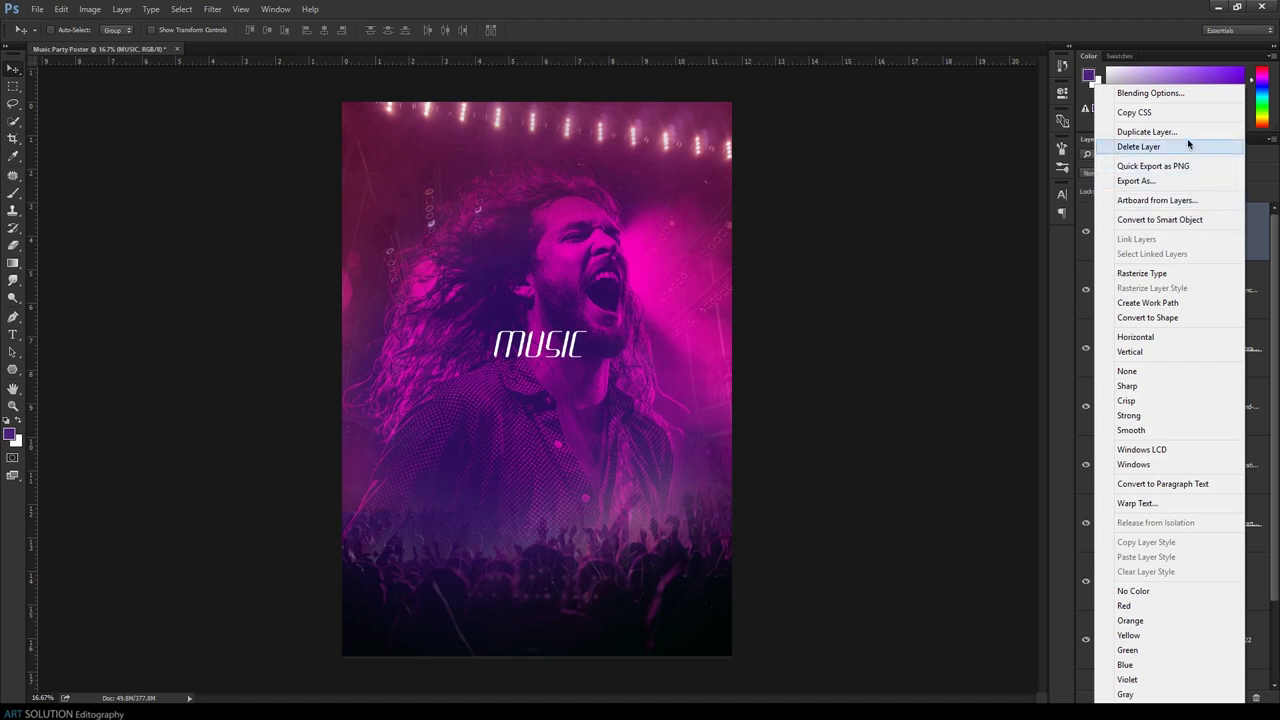
pyautogui.click(1170, 131)
pyautogui.press('Return')
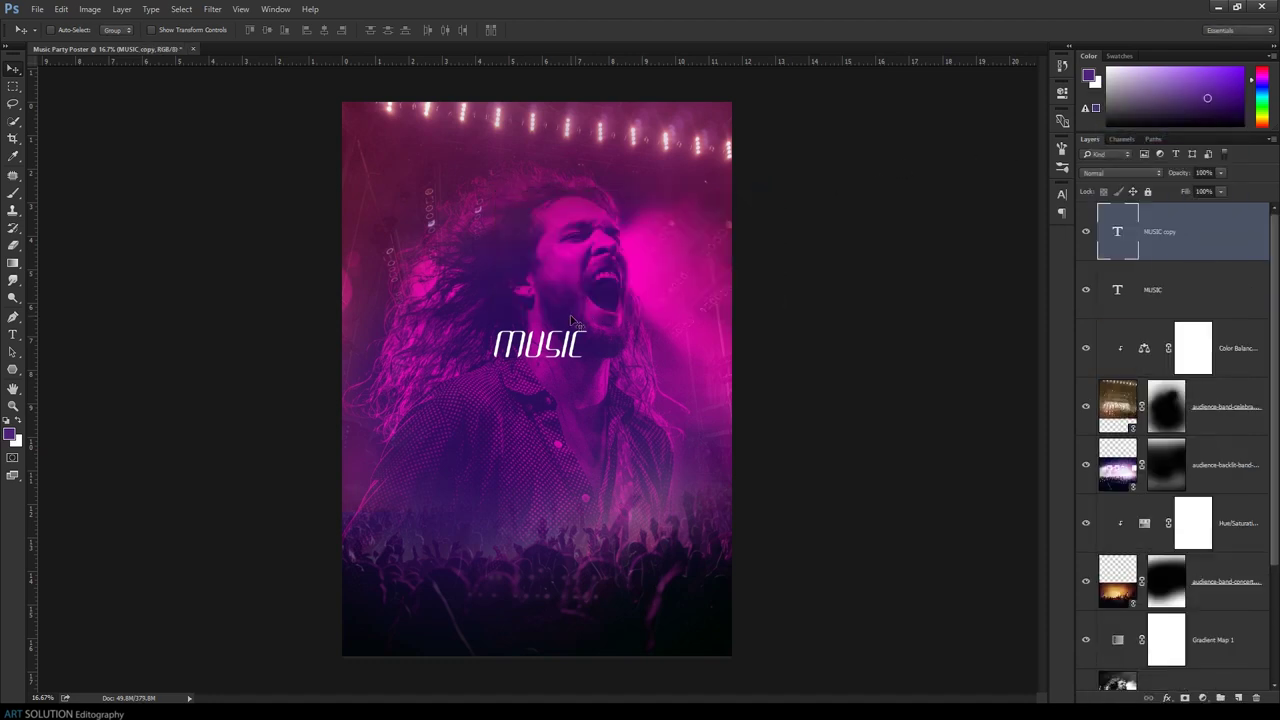
pyautogui.moveTo(572, 322); pyautogui.dragTo(572, 356)
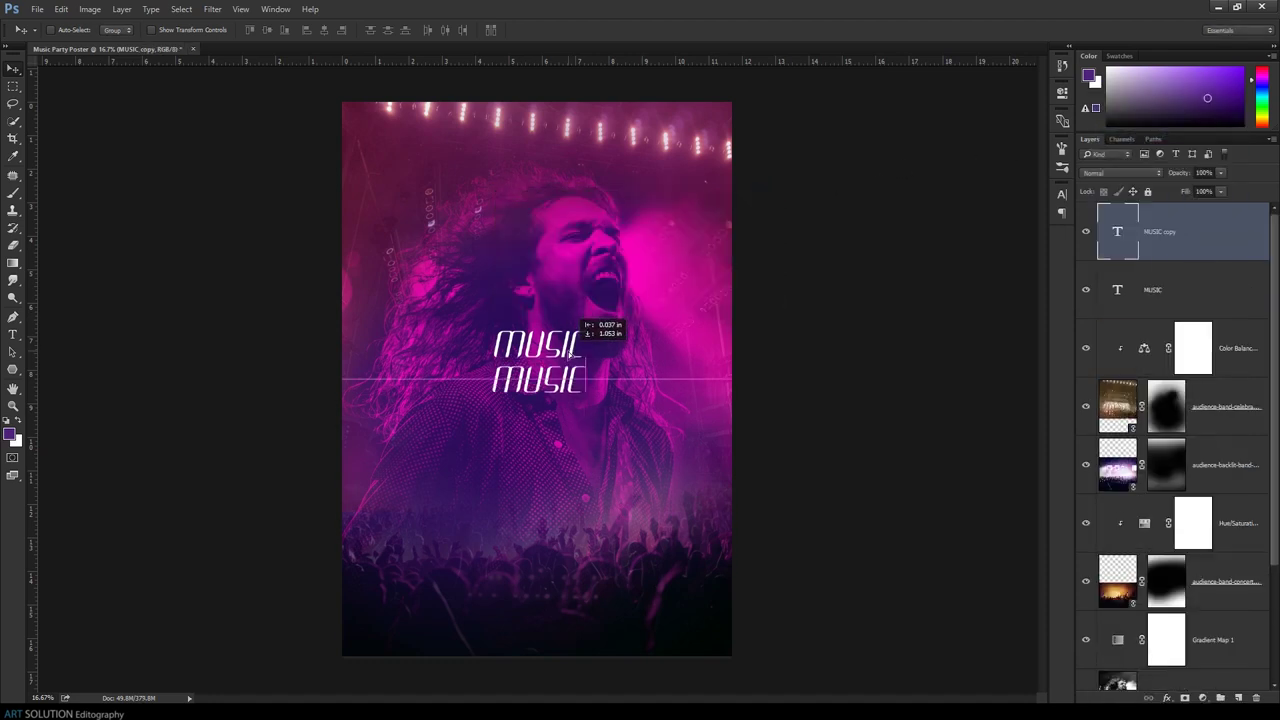
pyautogui.doubleClick(1120, 240)
pyautogui.write('PARTY')
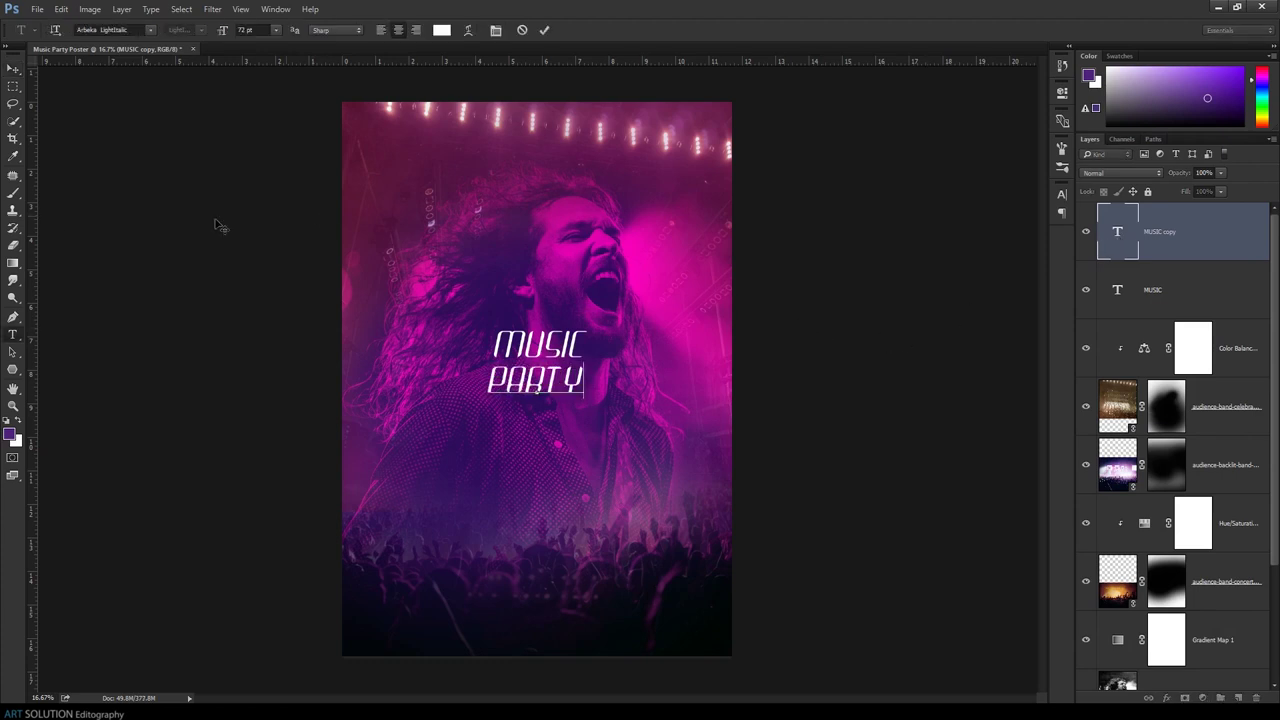
pyautogui.click(13, 68)
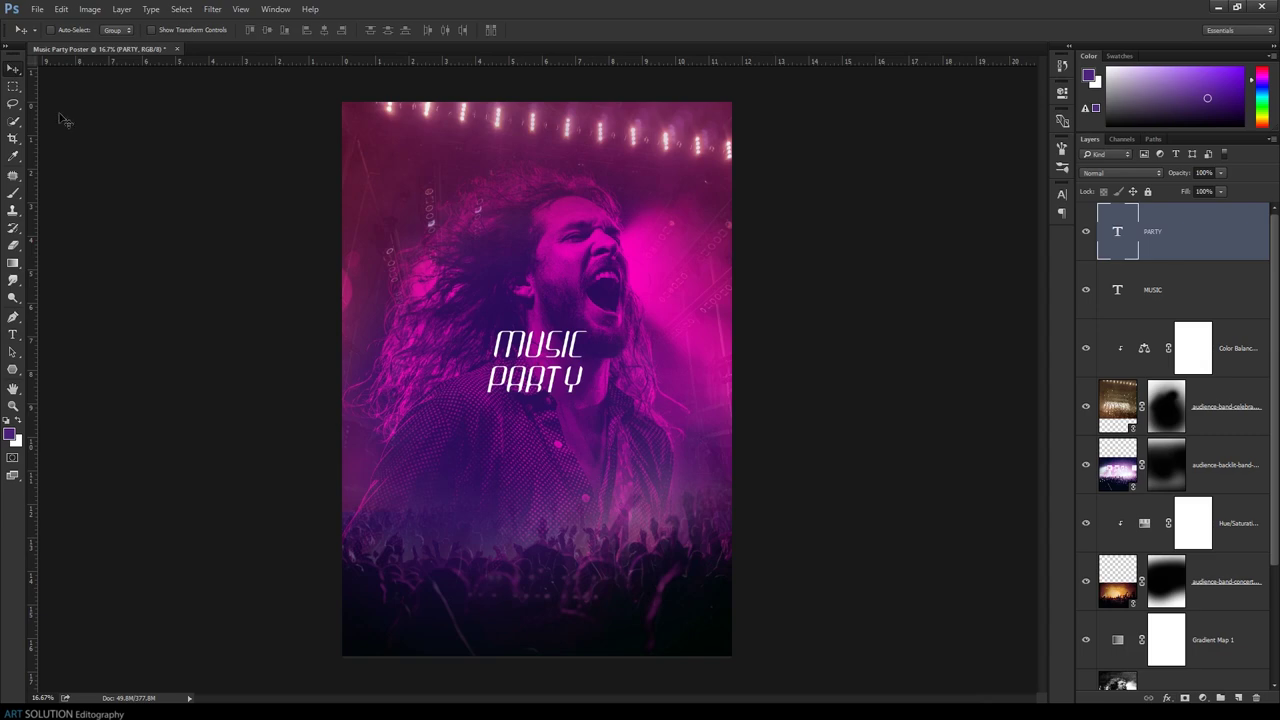
pyautogui.hotkey('ctrl', '+')
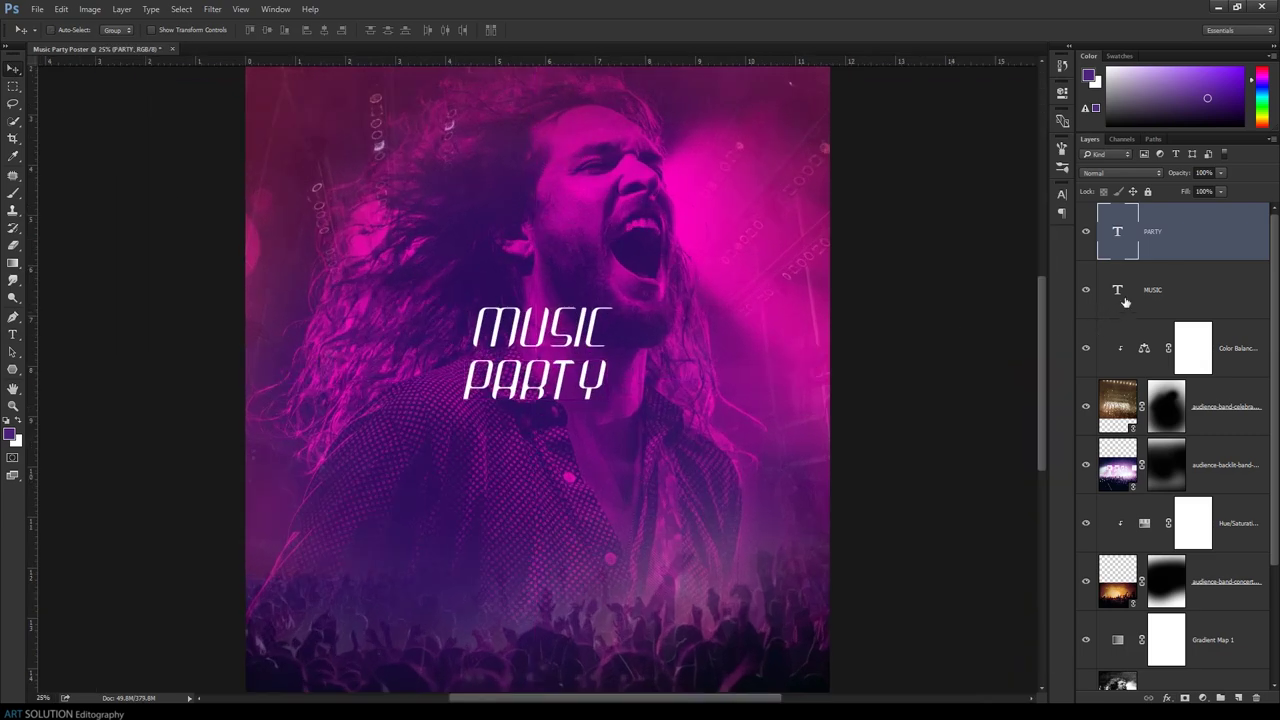
# Set the MUSIC text in the AmazObitaemOstrov Bold font
pyautogui.doubleClick(1117, 289)
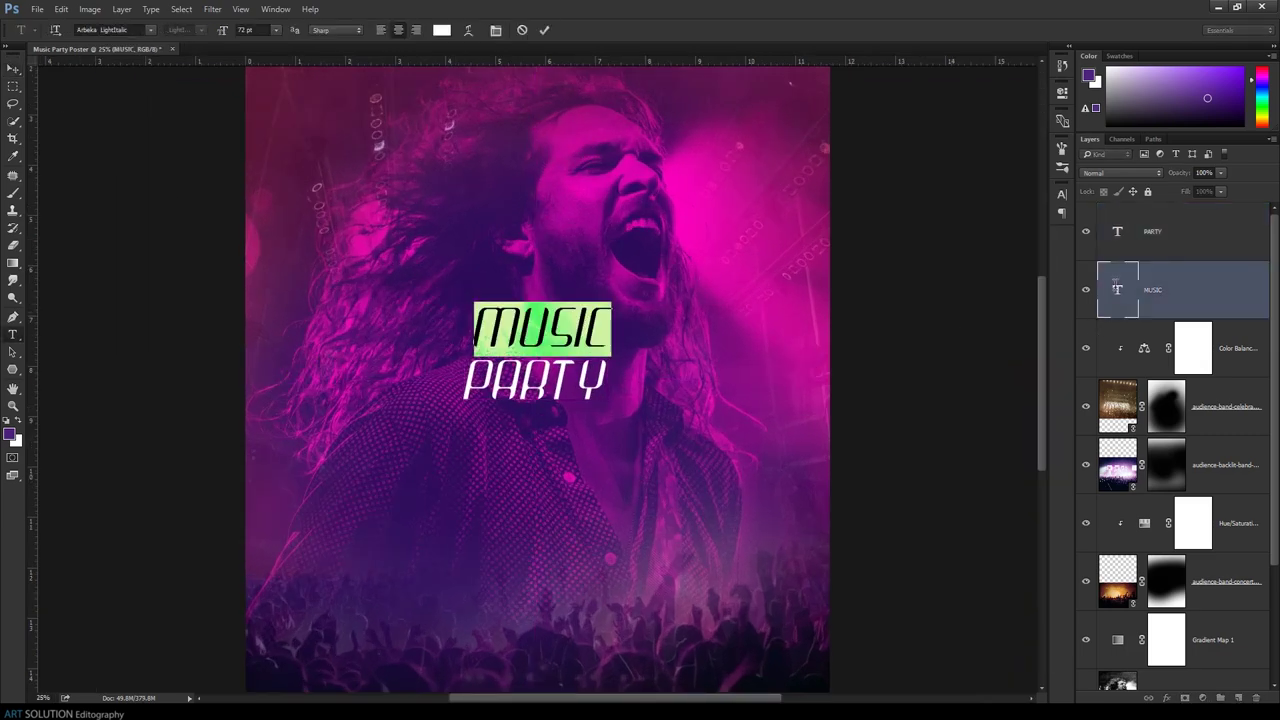
pyautogui.click(148, 30)
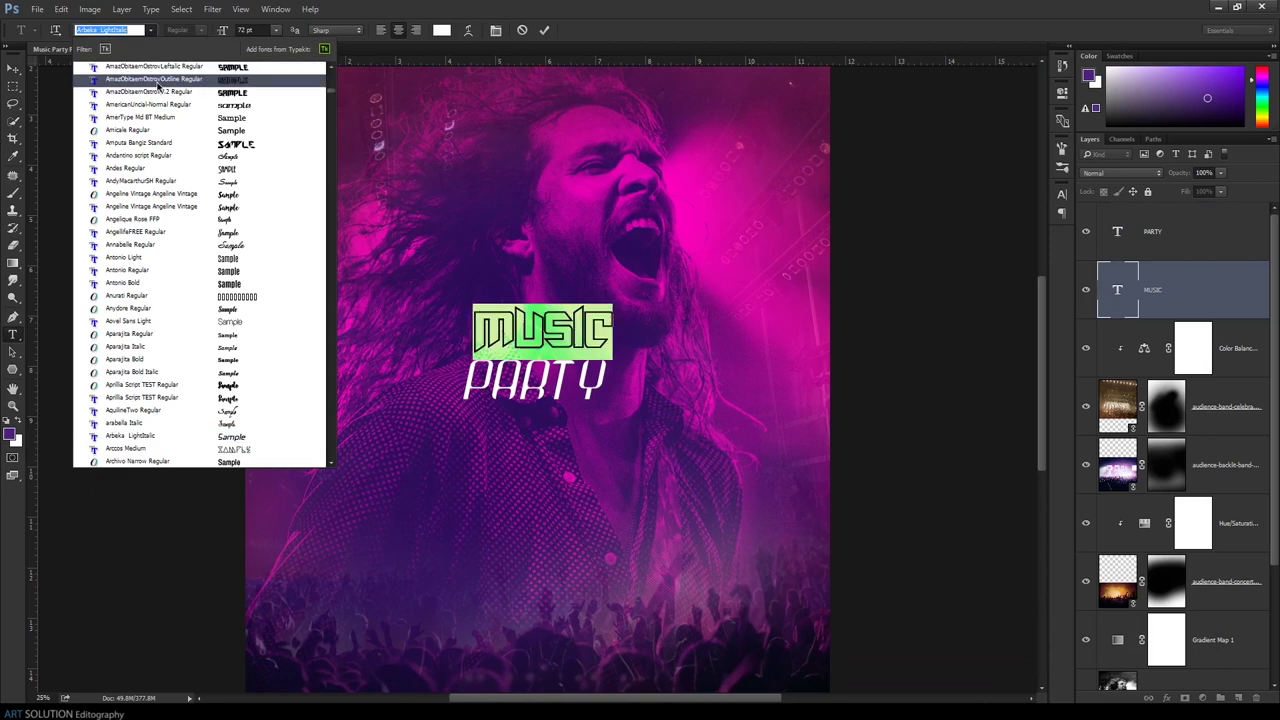
pyautogui.scroll(3, 157, 86)
pyautogui.scroll(3, 160, 90)
pyautogui.scroll(2, 165, 95)
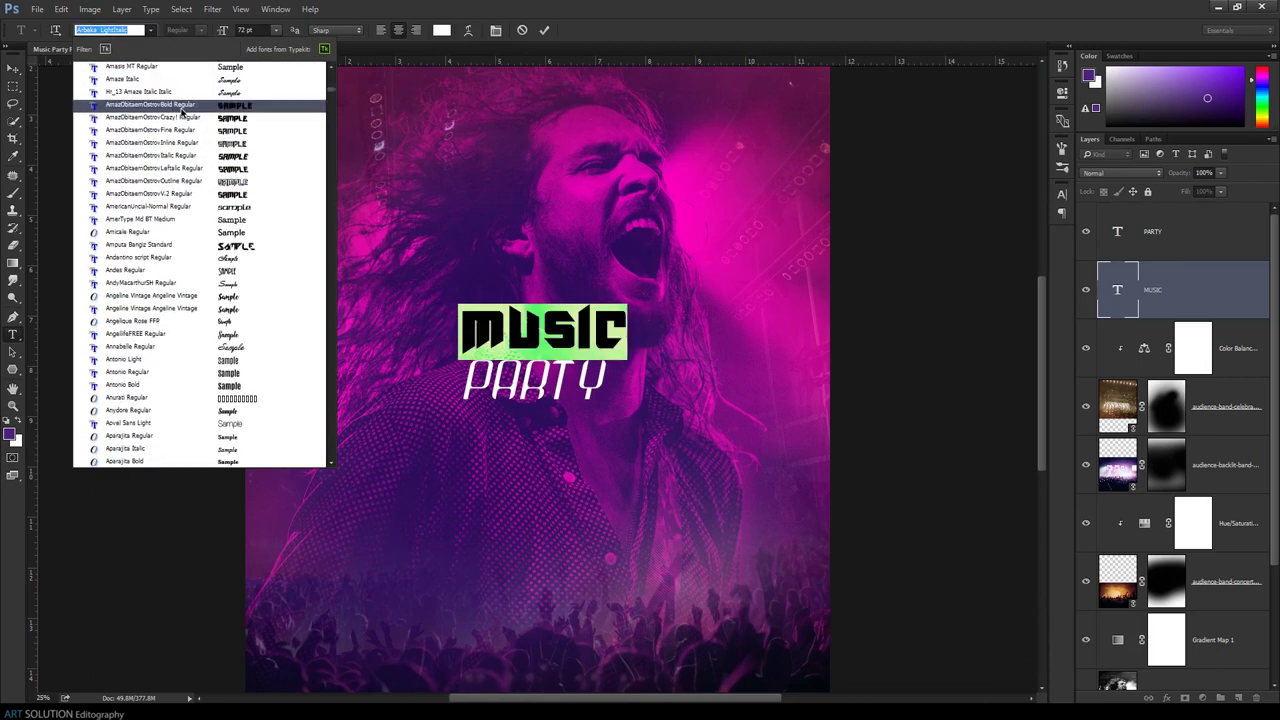
pyautogui.click(182, 113)
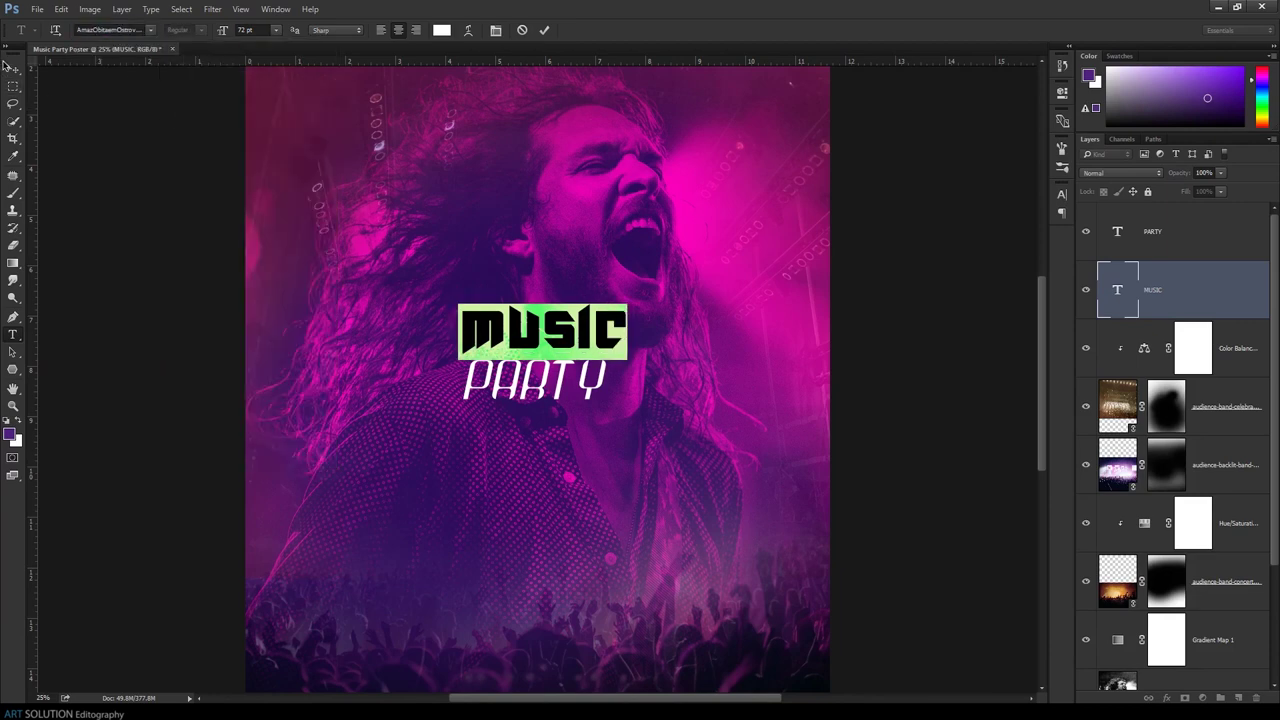
pyautogui.click(13, 68)
pyautogui.hotkey('ctrl', '-')
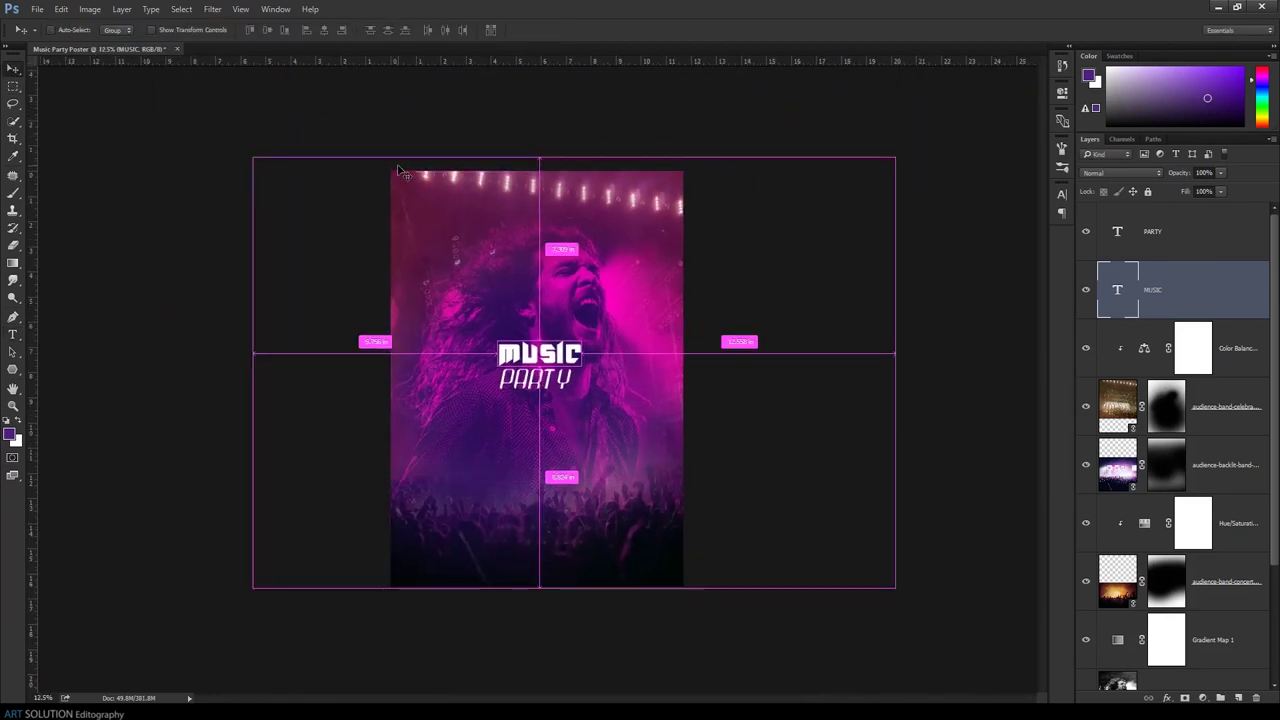
# Scale the MUSIC text up to about 207% and apply it
pyautogui.hotkey('ctrl', 't')
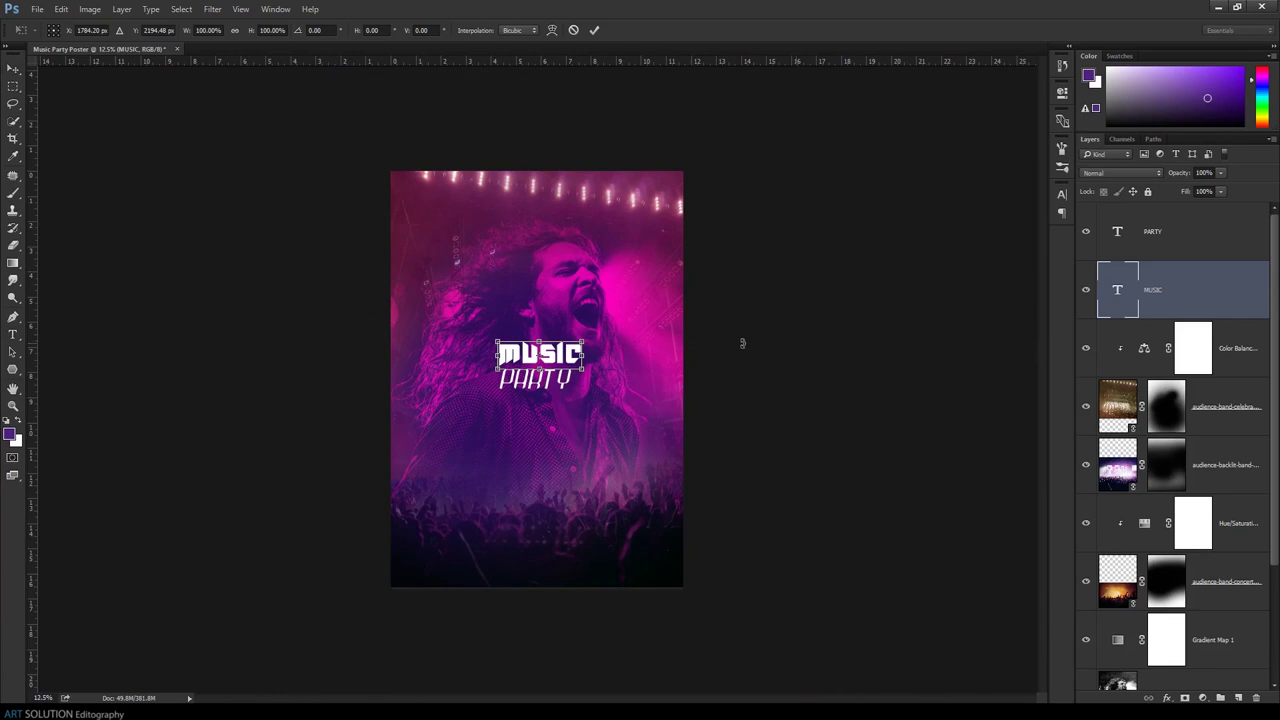
pyautogui.moveTo(584, 341); pyautogui.dragTo(653, 318)
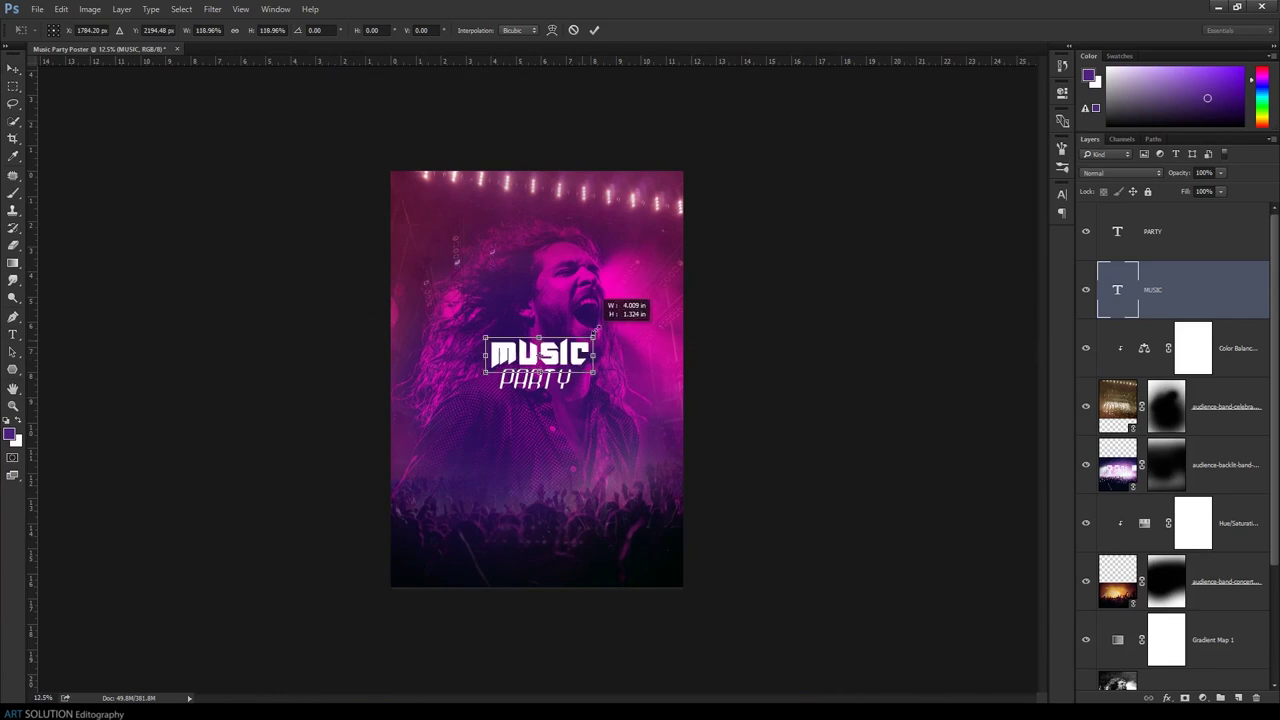
pyautogui.moveTo(651, 317); pyautogui.dragTo(625, 340)
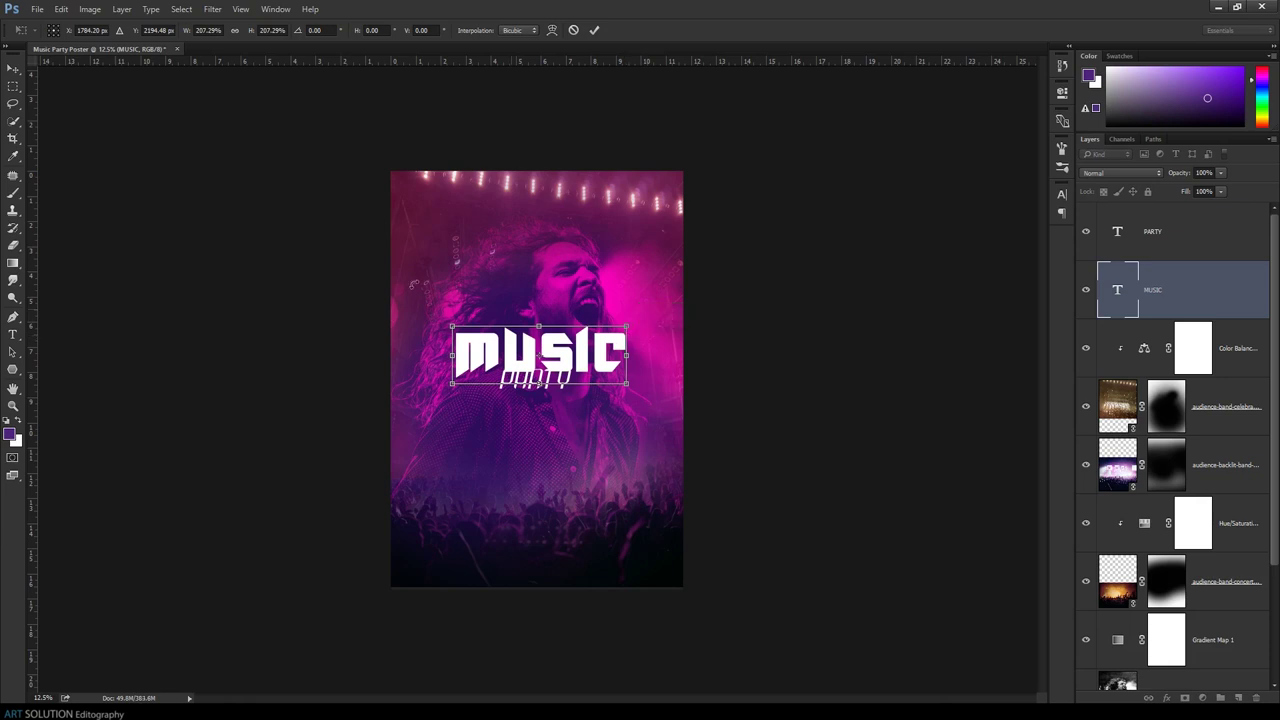
pyautogui.click(14, 82)
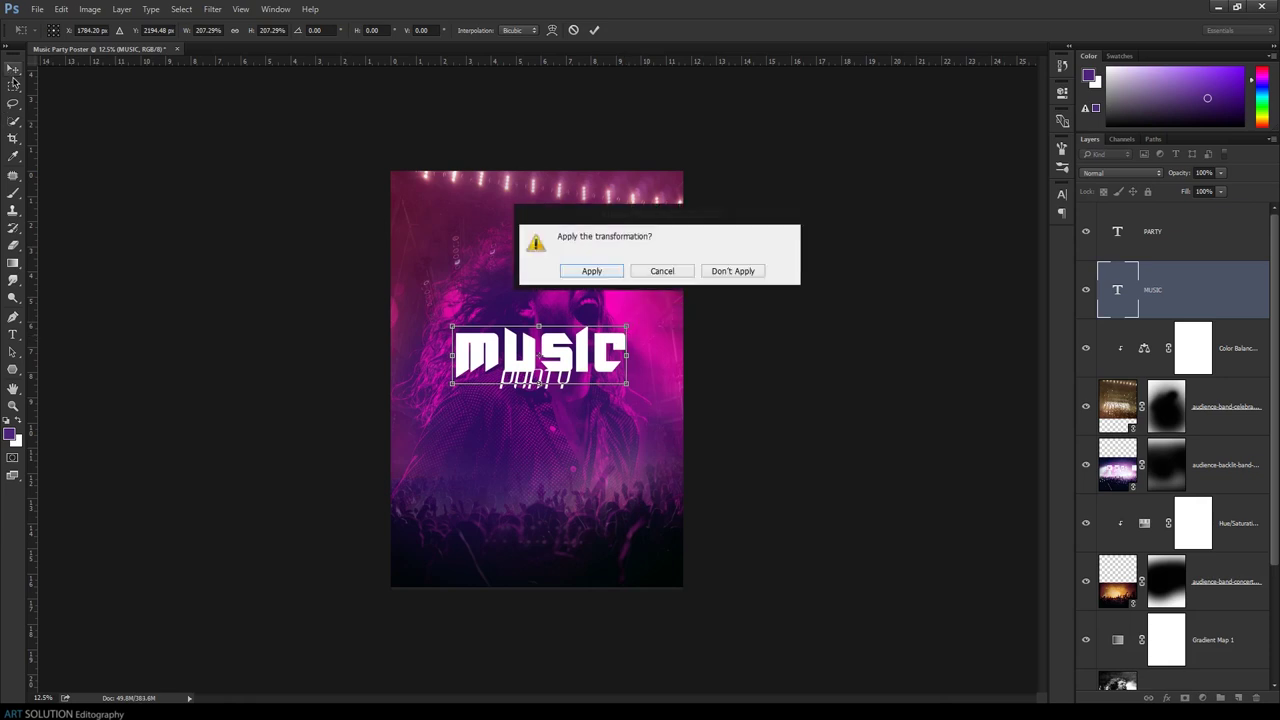
pyautogui.click(591, 272)
# Nudge PARTY slightly down so it sits beneath MUSIC
pyautogui.hotkey('ctrl', '+')
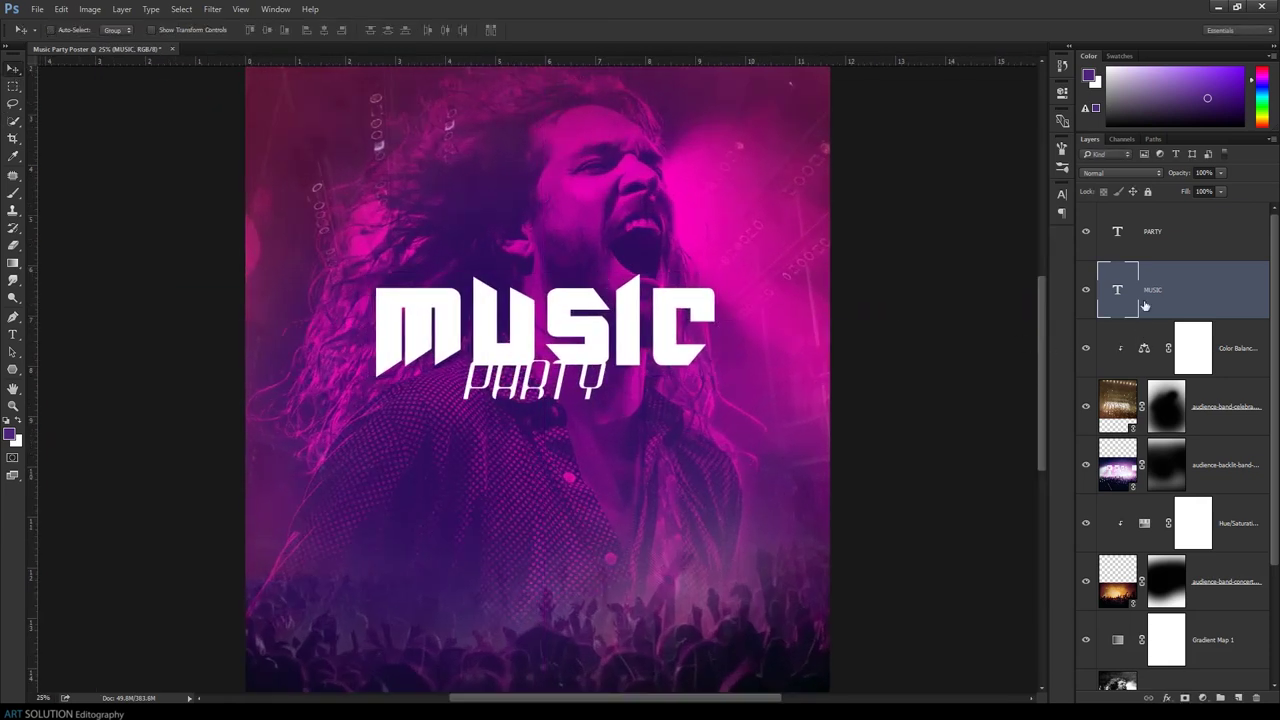
pyautogui.click(1160, 245)
pyautogui.moveTo(664, 389); pyautogui.dragTo(668, 397)
pyautogui.hotkey('ctrl', '-')
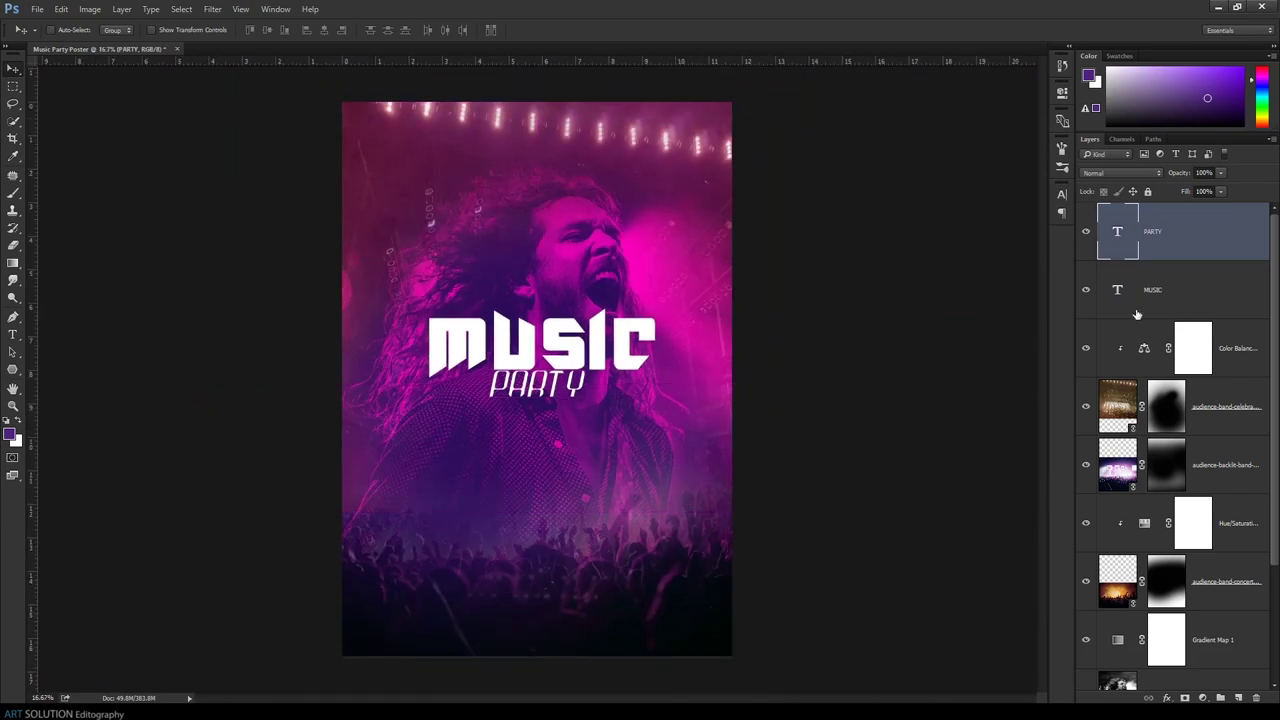
# Switch PARTY to the outlined AmazObitaemOstrov font
pyautogui.doubleClick(1115, 233)
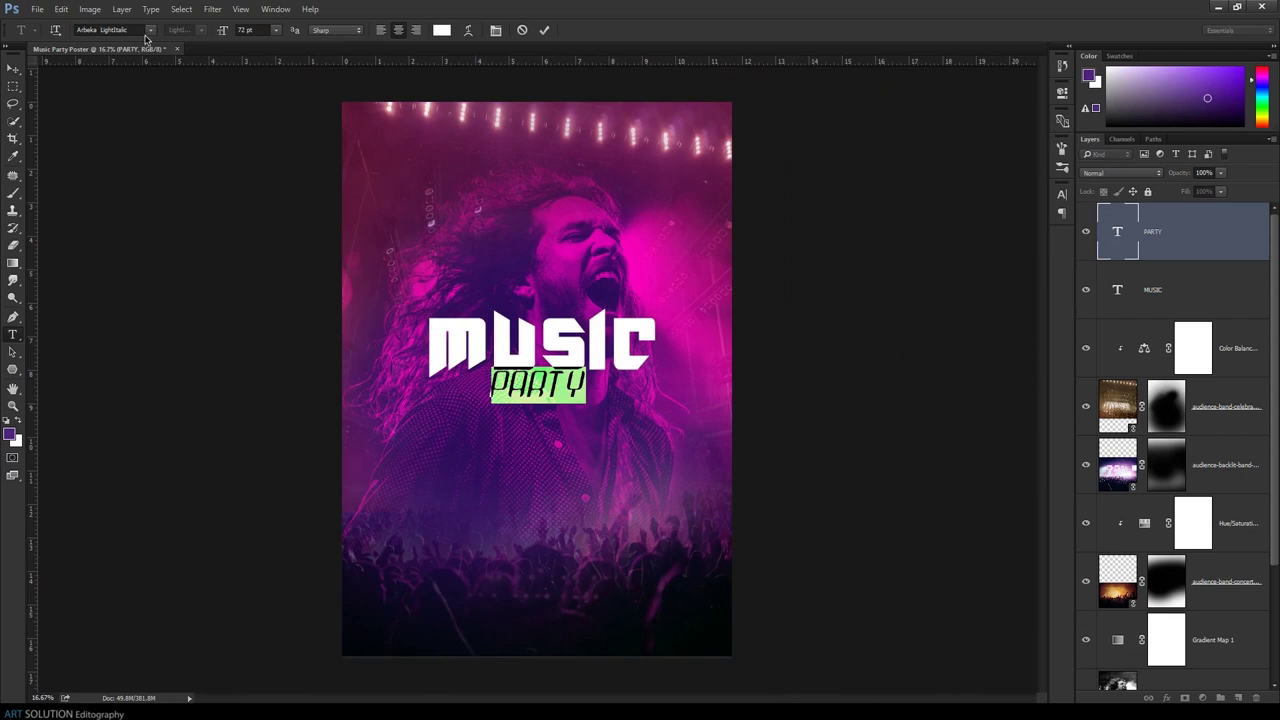
pyautogui.click(149, 30)
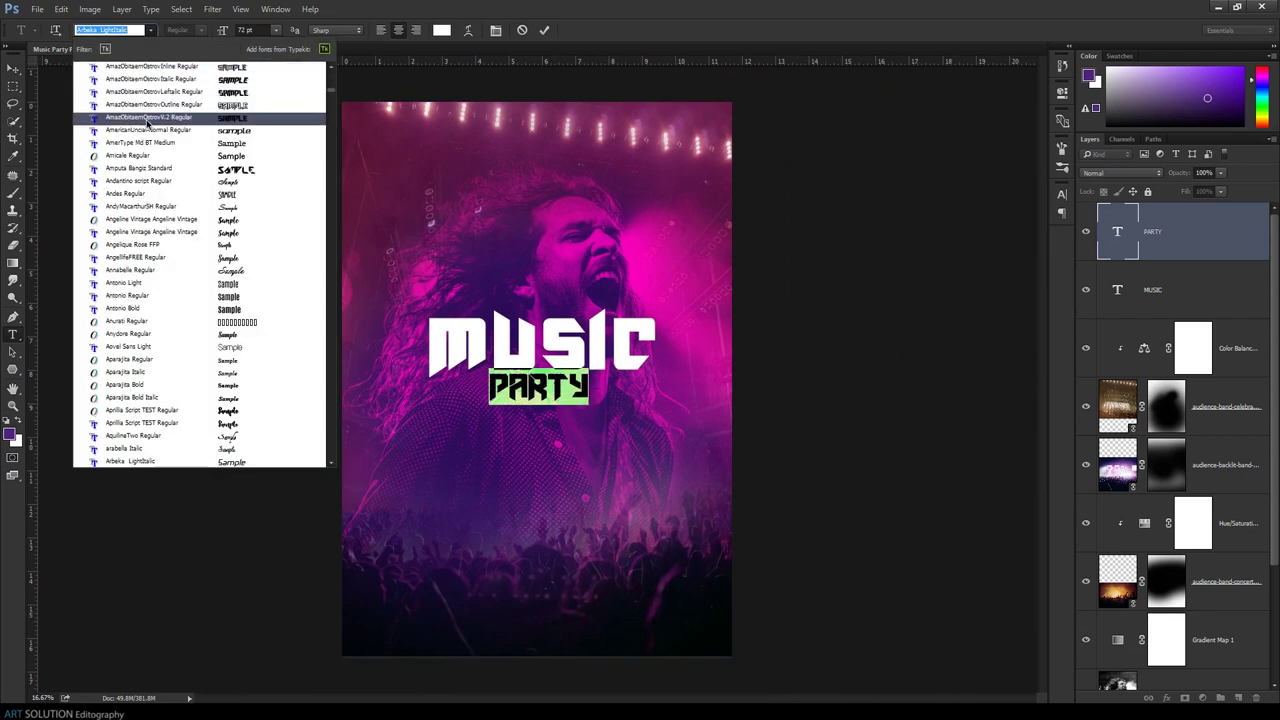
pyautogui.click(136, 105)
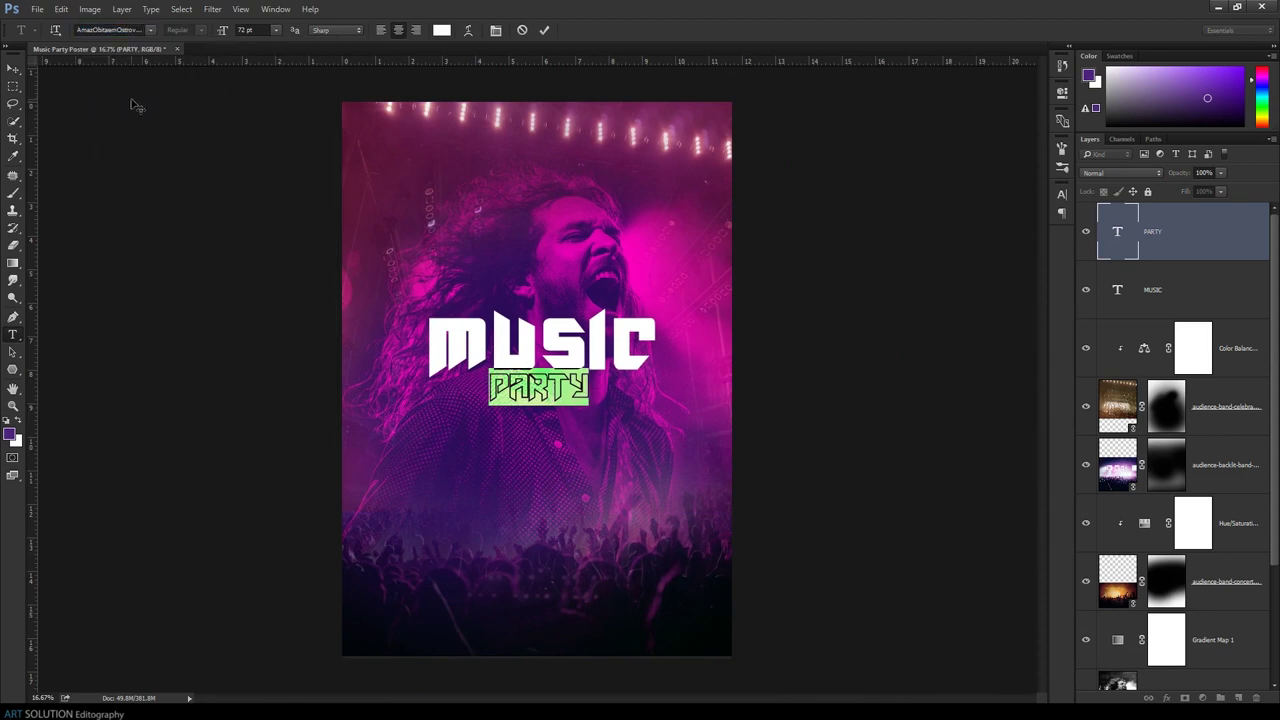
pyautogui.click(11, 70)
pyautogui.hotkey('ctrl', '-')
pyautogui.hotkey('ctrl', '+')
pyautogui.hotkey('ctrl', '+')
pyautogui.hotkey('ctrl', '+')
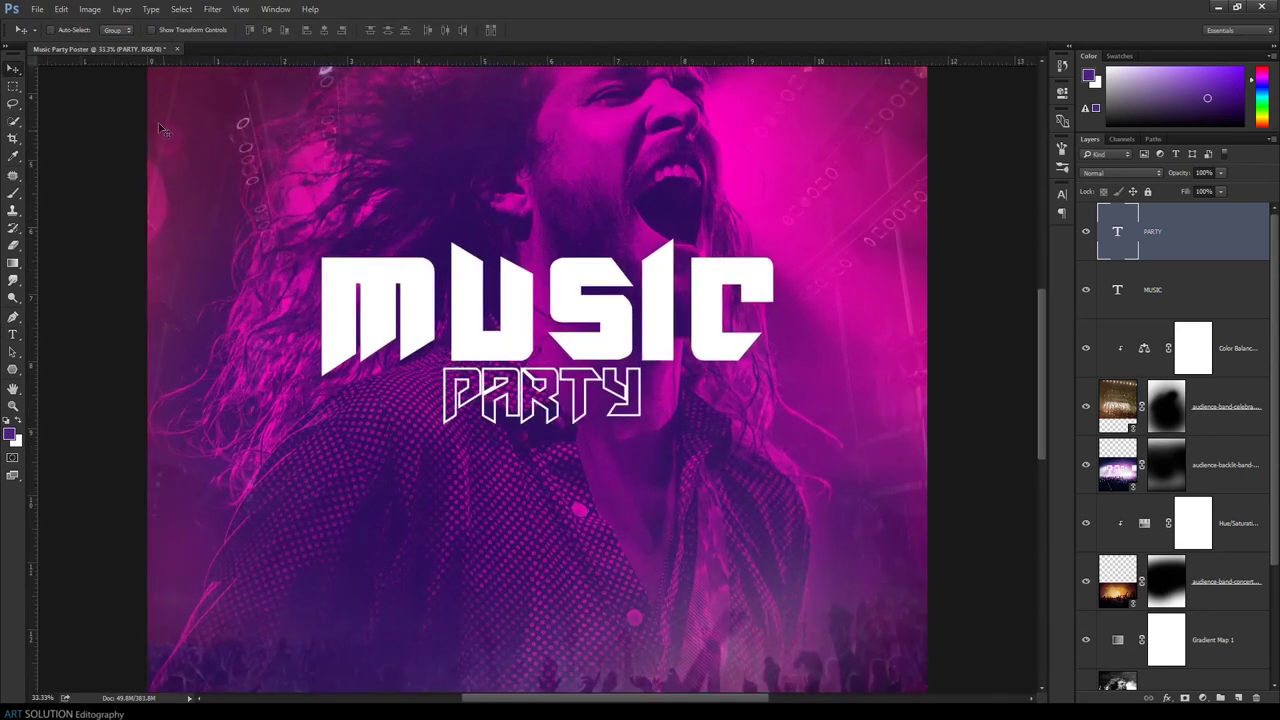
# Free-transform PARTY to about 139%, nudging it down and right beneath MUSIC
pyautogui.click(61, 9)
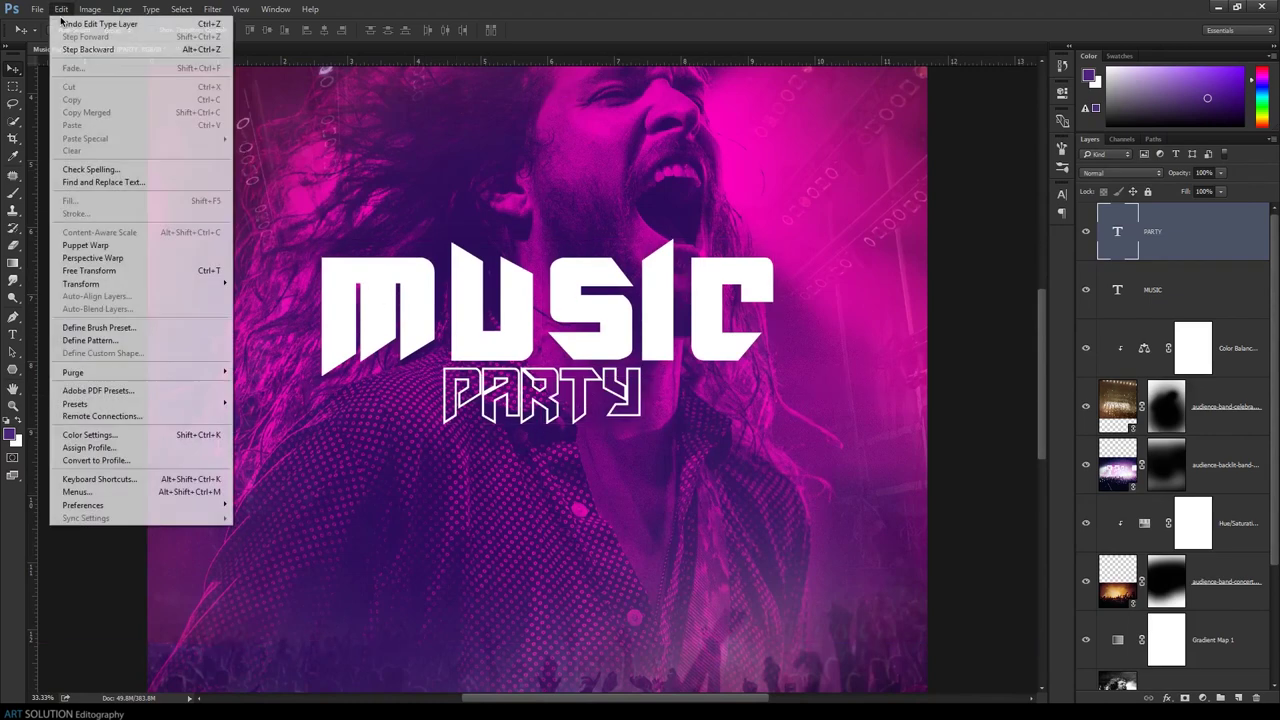
pyautogui.click(62, 271)
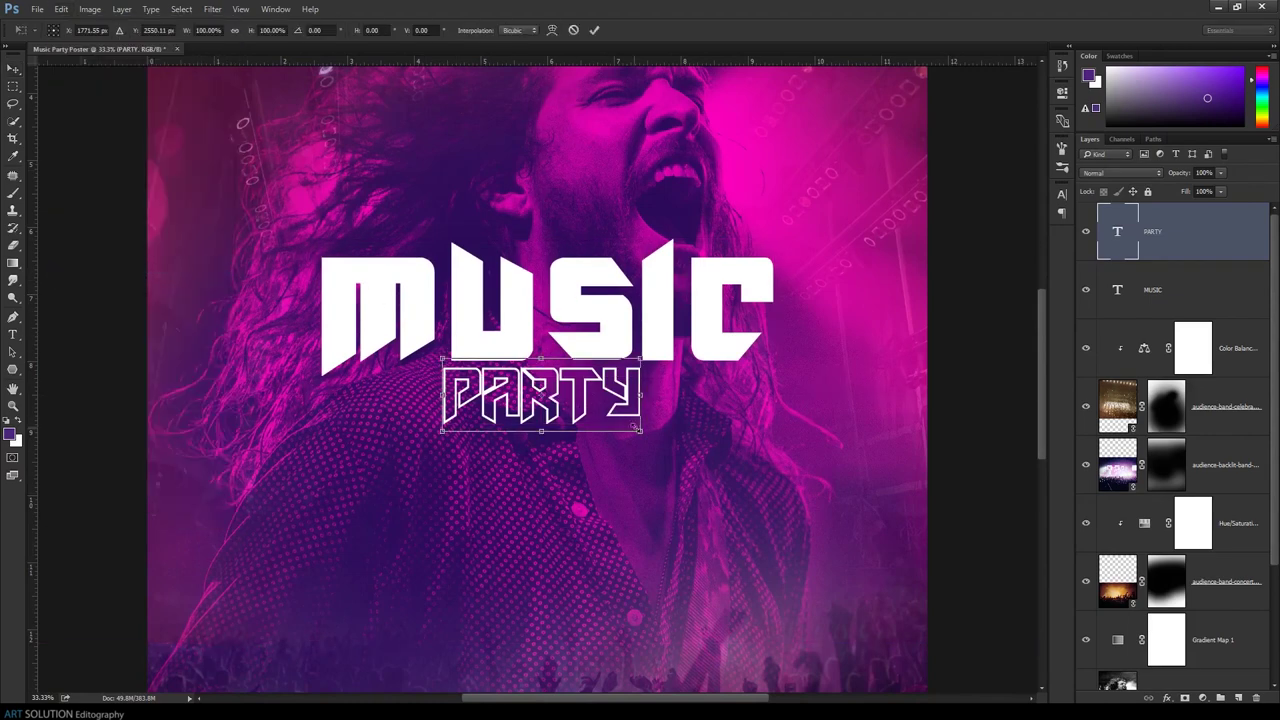
pyautogui.moveTo(643, 432); pyautogui.dragTo(685, 437)
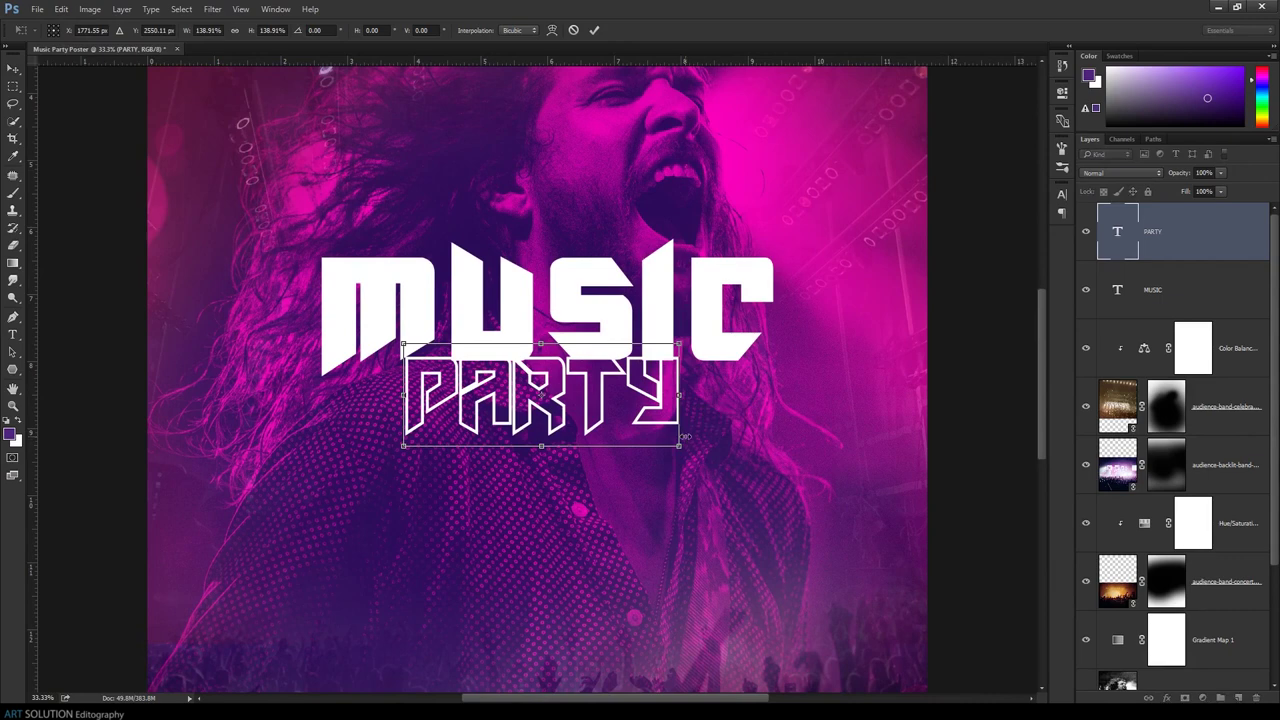
pyautogui.moveTo(615, 410); pyautogui.dragTo(622, 419)
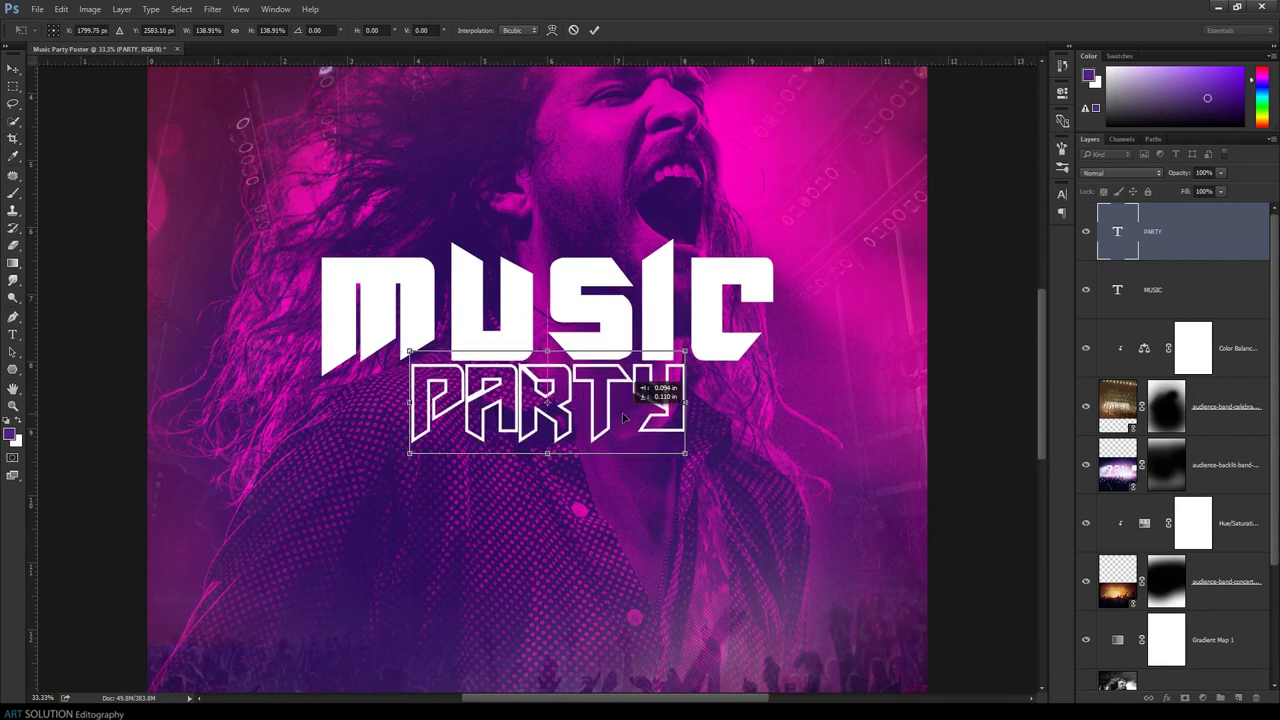
pyautogui.press('Return')
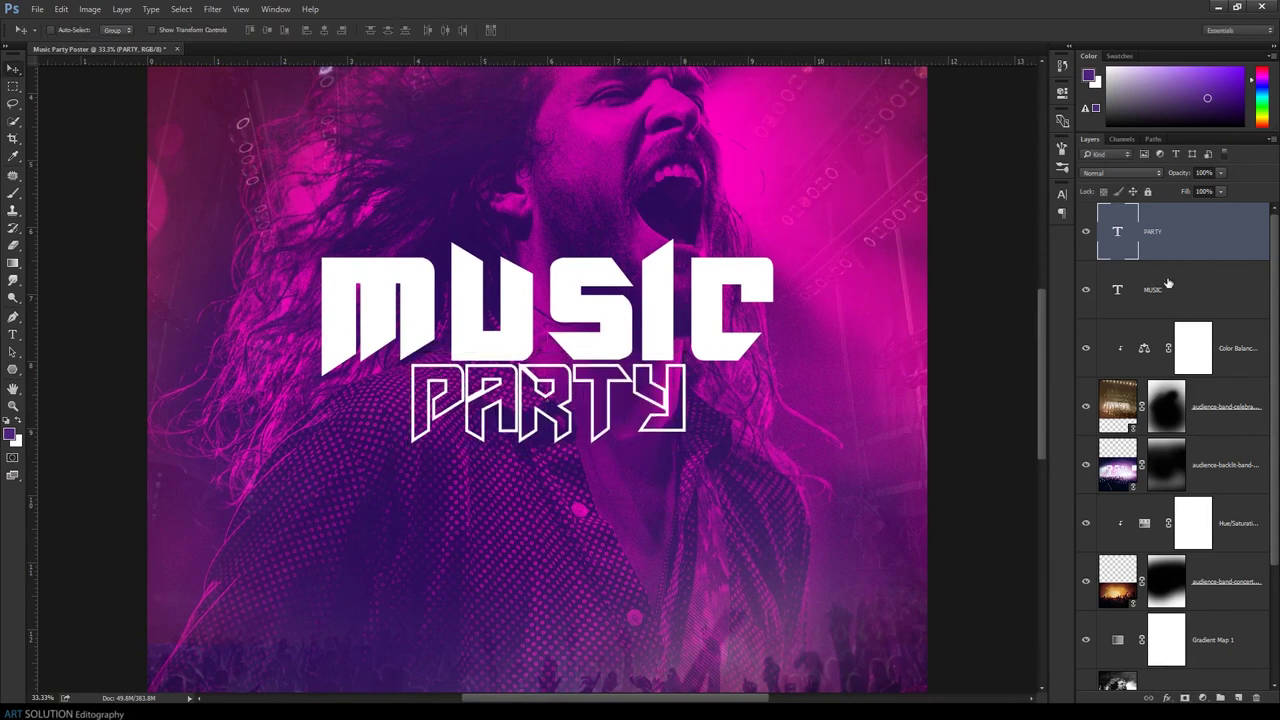
pyautogui.keyDown('shift'); pyautogui.click(1193, 286); pyautogui.keyUp('shift')
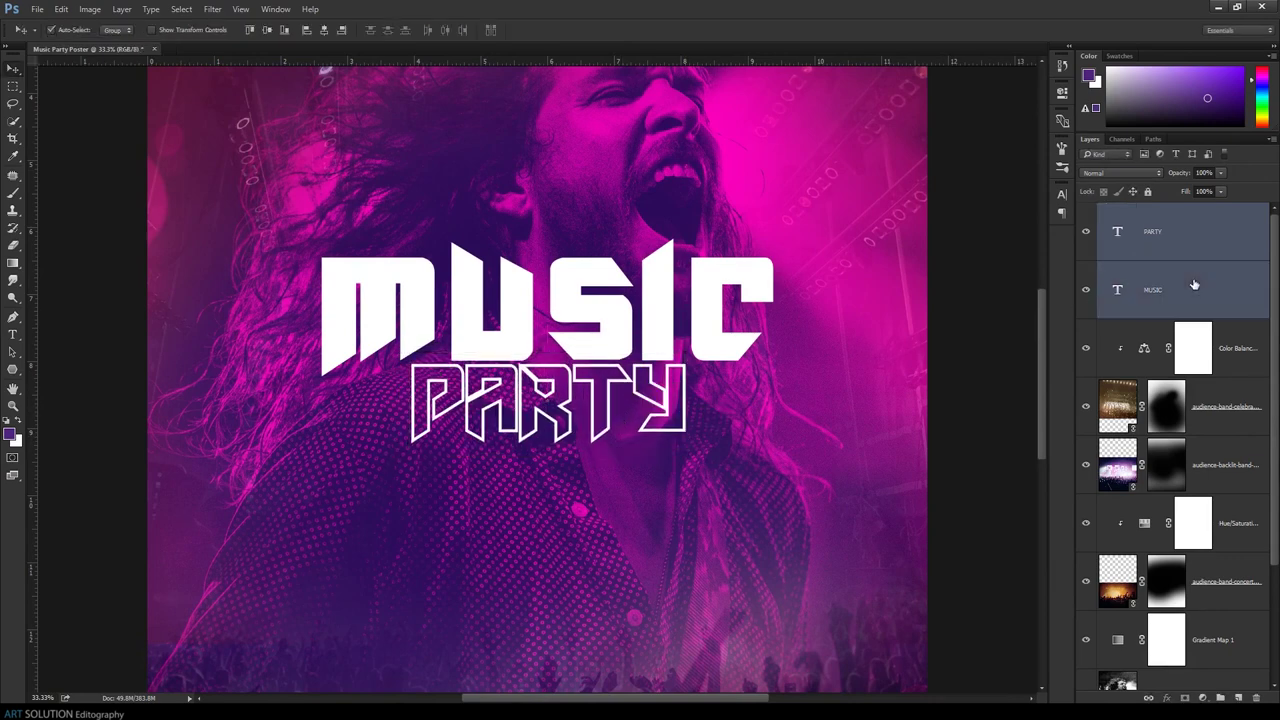
# Align PARTY horizontally centred under MUSIC and select both title layers
pyautogui.click(326, 30)
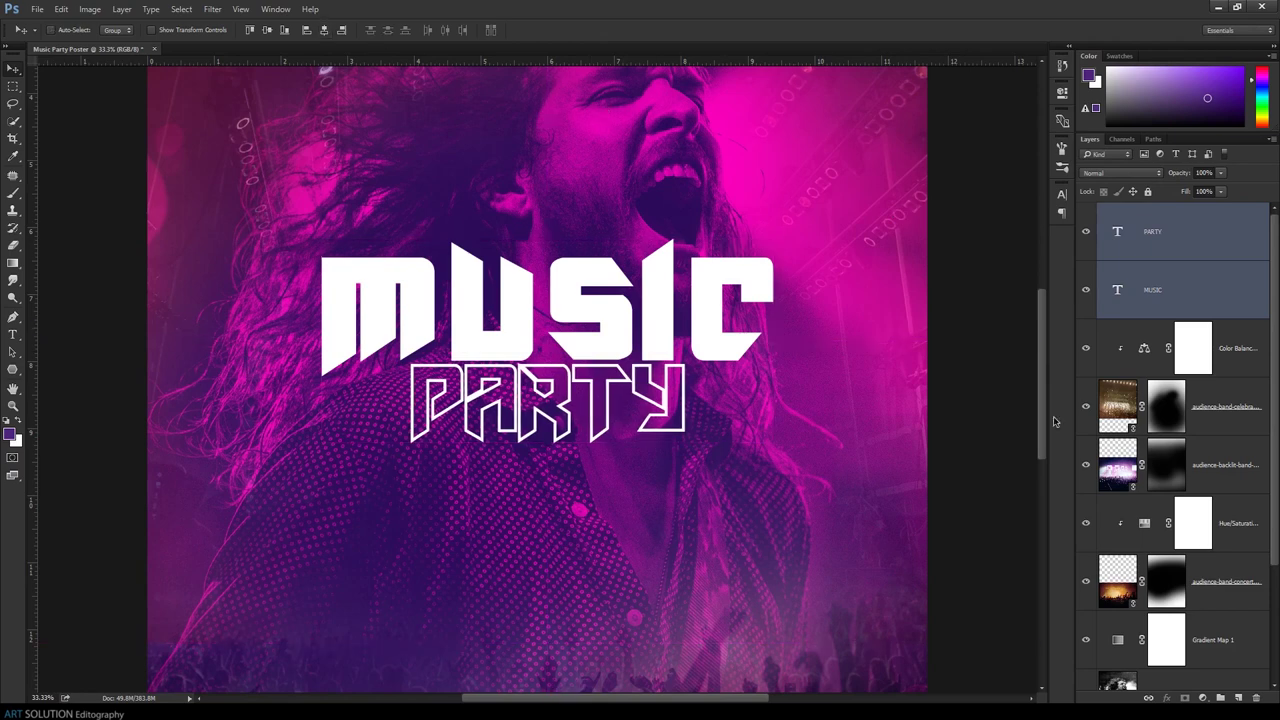
pyautogui.scroll(-3, 1165, 608)
pyautogui.click(1168, 653)
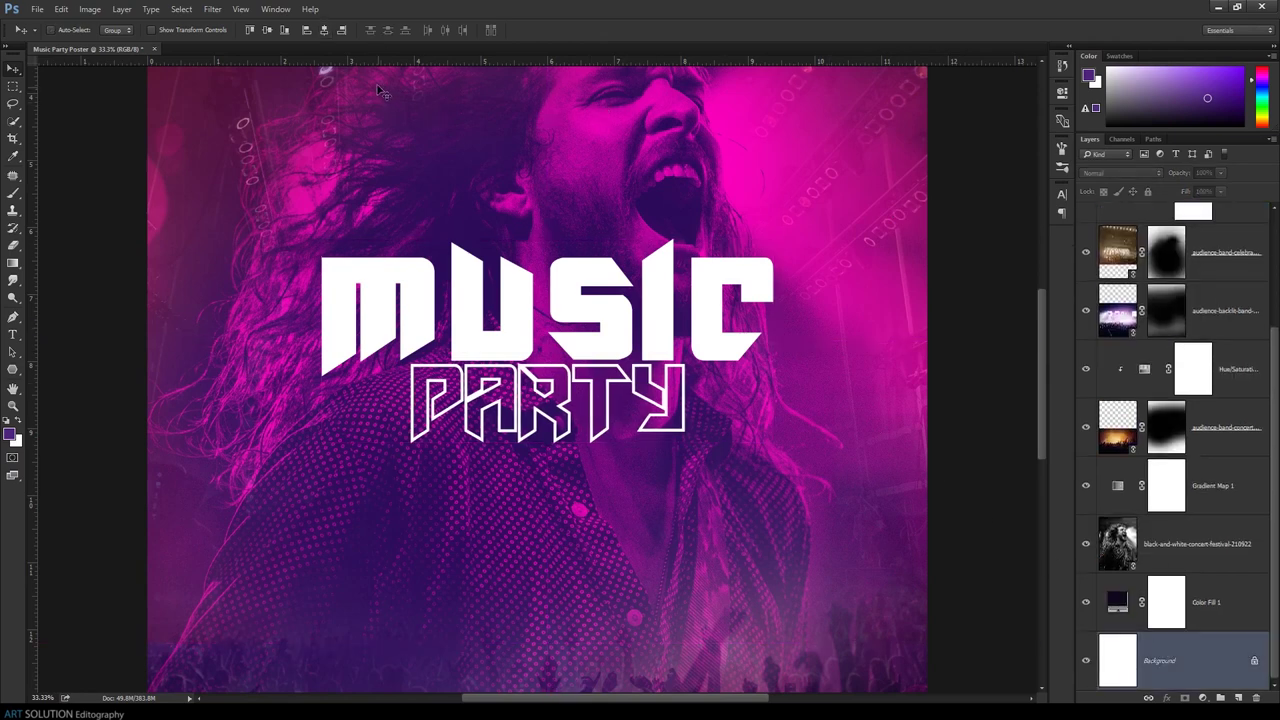
pyautogui.click(325, 32)
pyautogui.scroll(3, 1246, 360)
pyautogui.click(1232, 252)
pyautogui.hotkey('ctrl', '-')
pyautogui.hotkey('ctrl', '-')
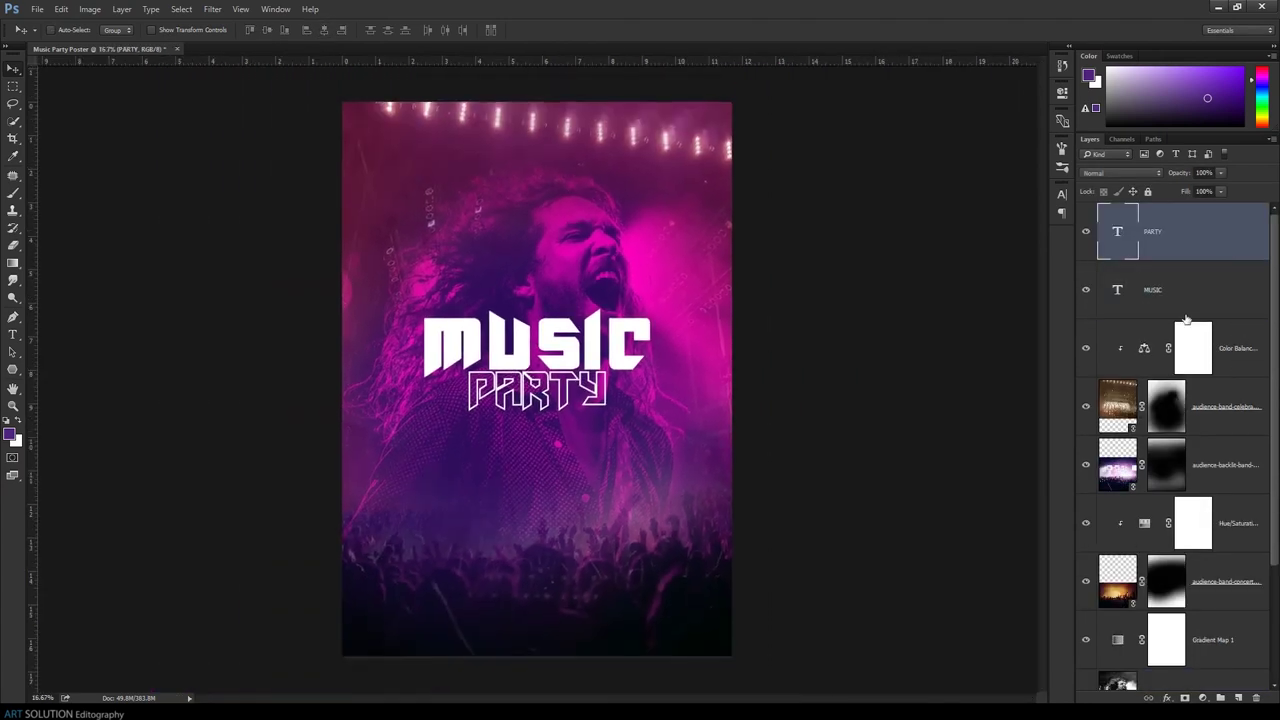
pyautogui.keyDown('shift'); pyautogui.click(1183, 292); pyautogui.keyUp('shift')
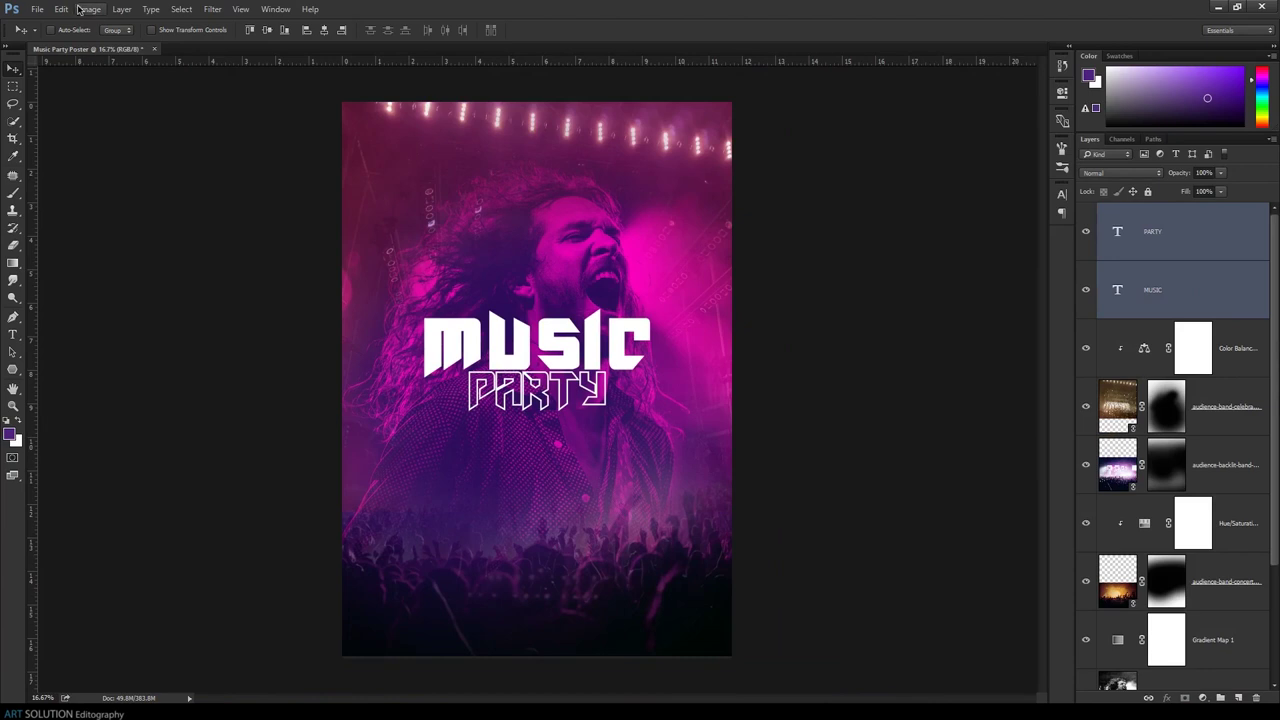
# Free-transform MUSIC and PARTY together to about 112%
pyautogui.click(61, 9)
pyautogui.click(89, 270)
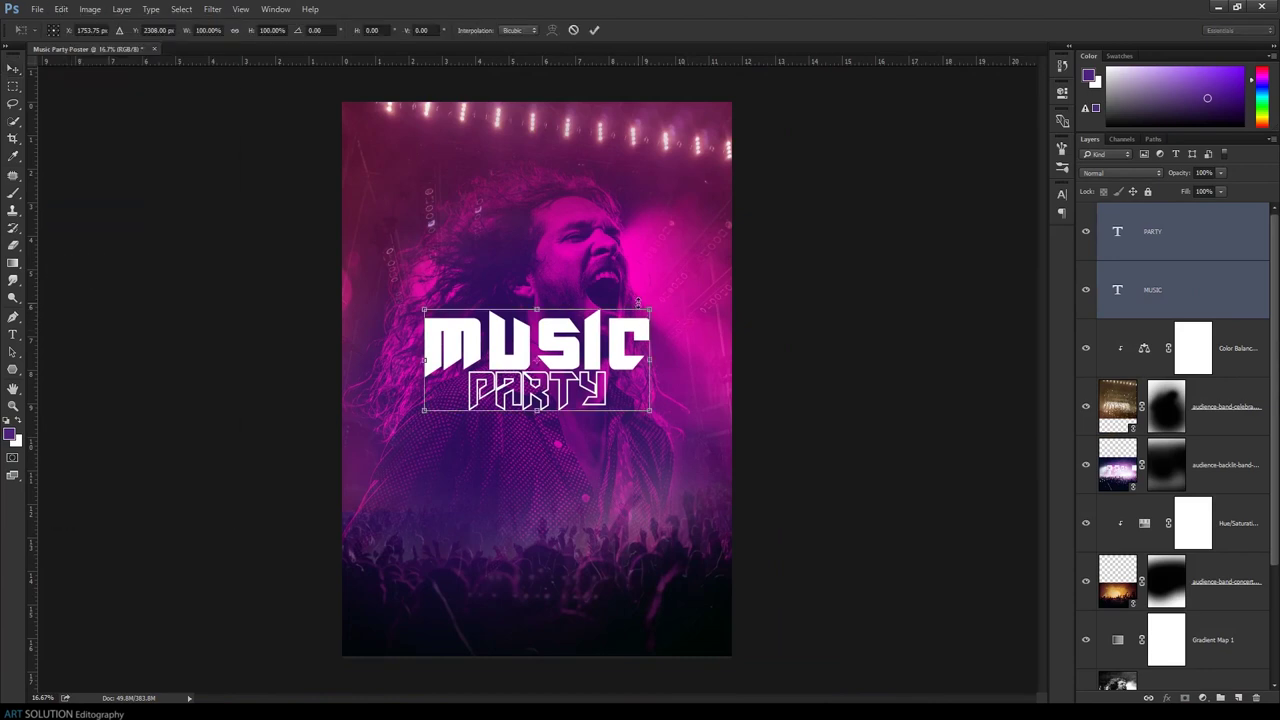
pyautogui.moveTo(651, 305); pyautogui.dragTo(663, 298)
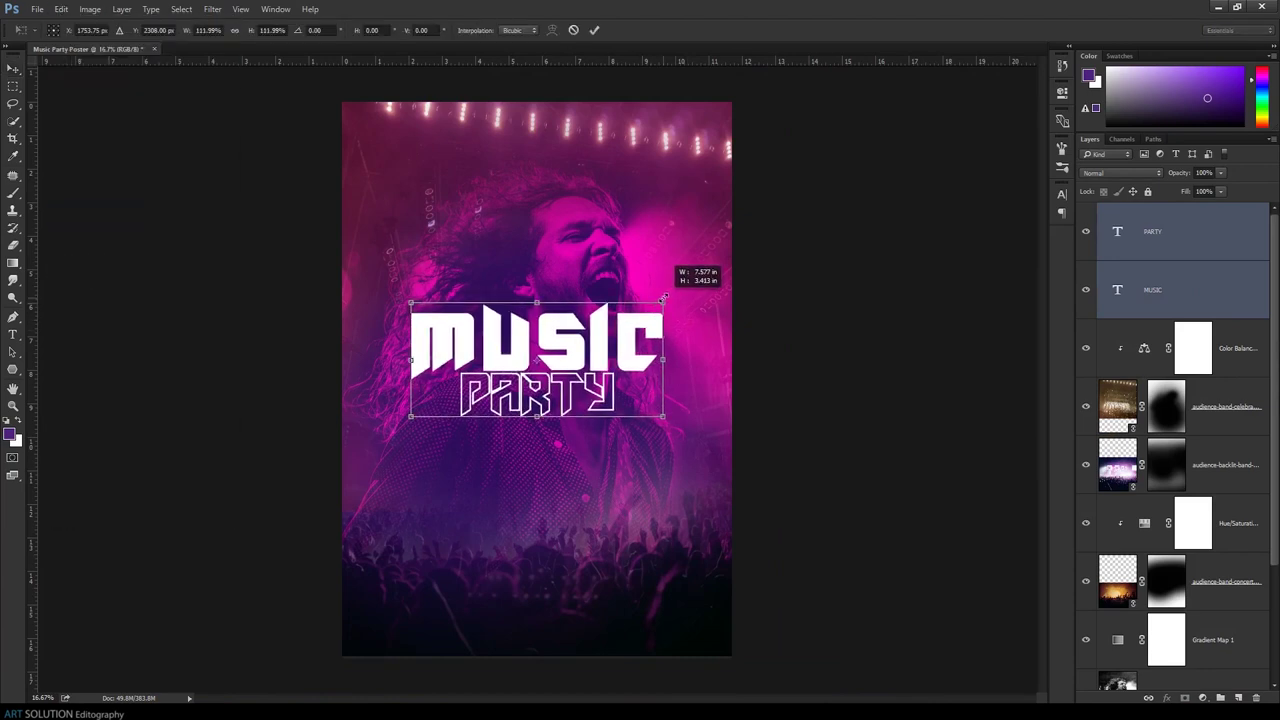
pyautogui.press('Return')
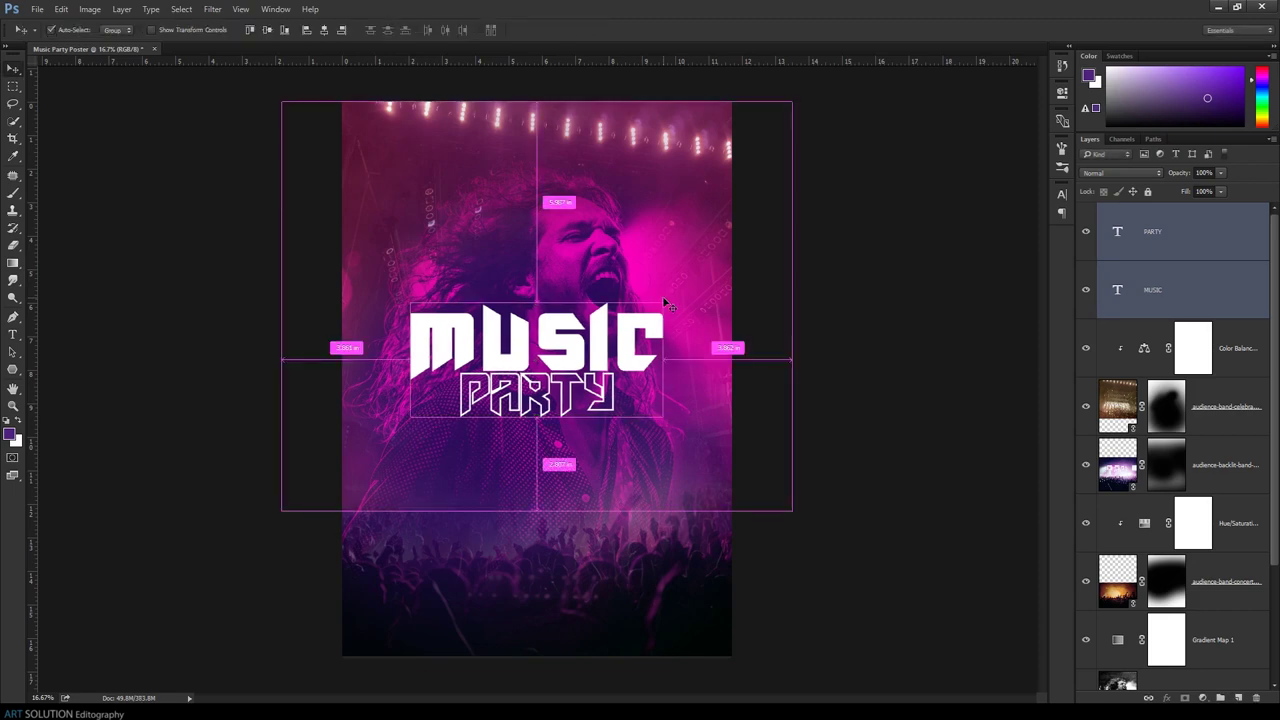
pyautogui.hotkey('ctrl', '+')
pyautogui.hotkey('ctrl', '+')
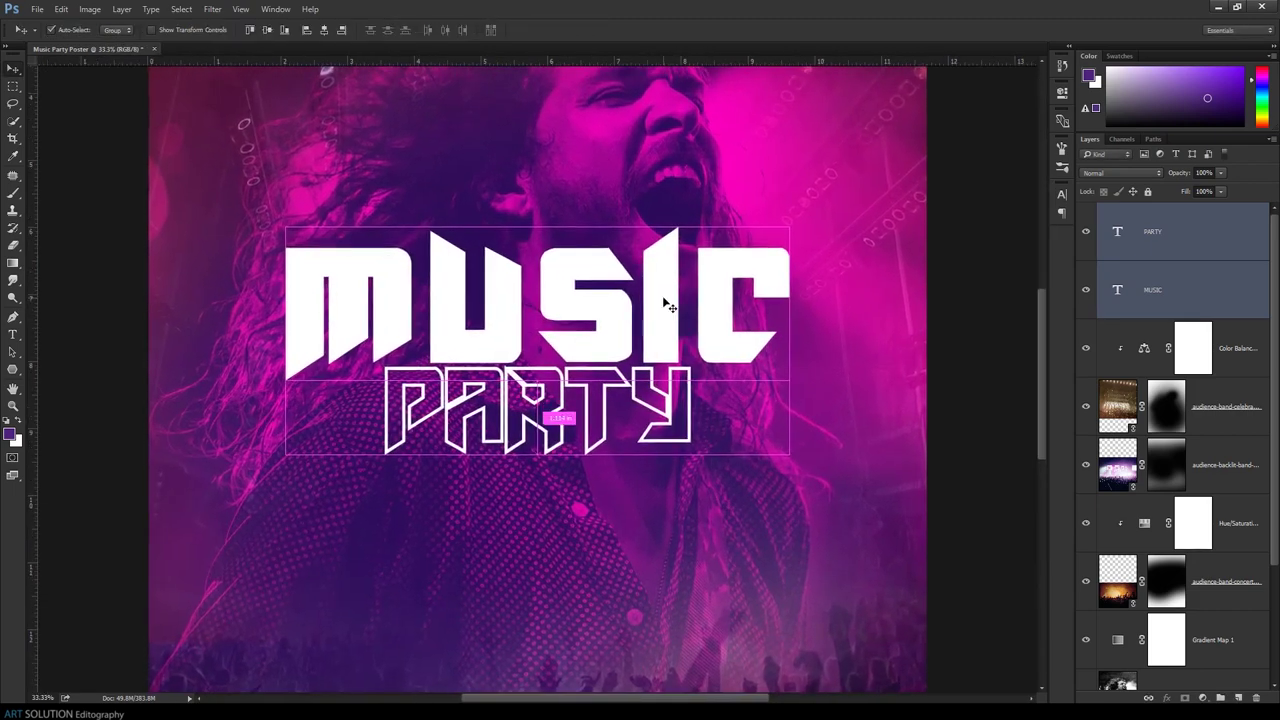
pyautogui.hotkey('ctrl', '-')
pyautogui.hotkey('ctrl', '-')
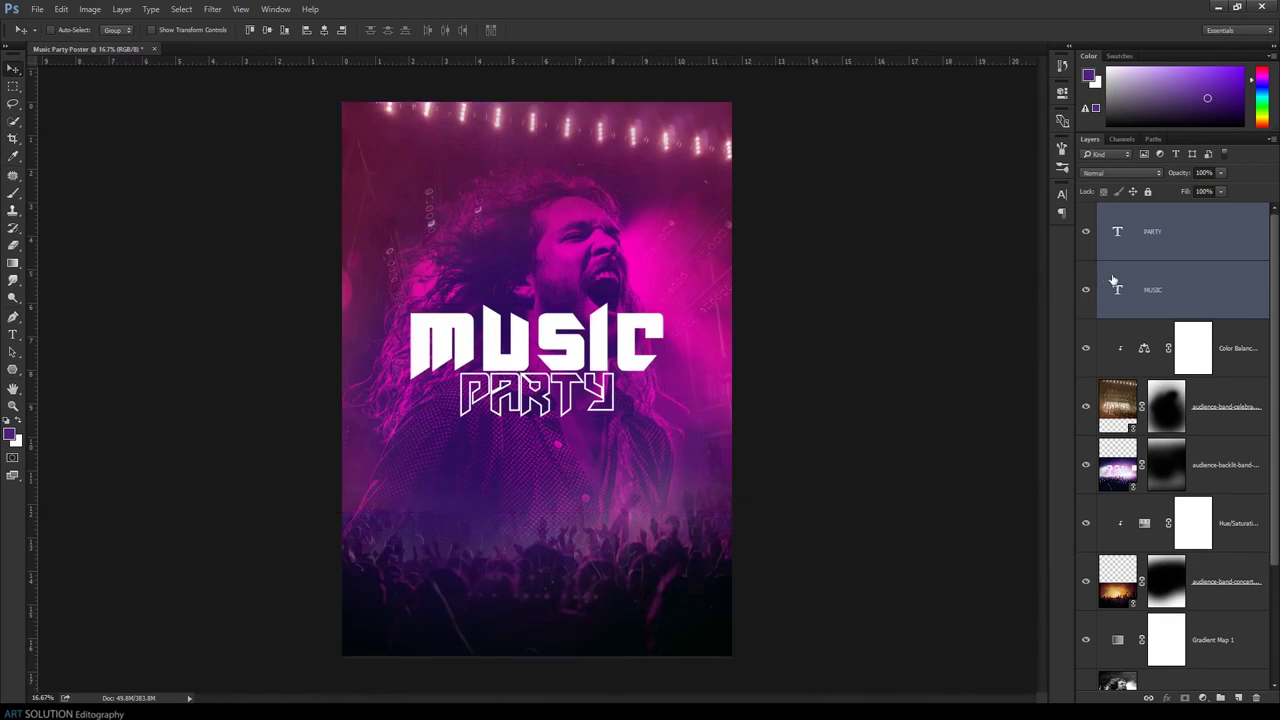
pyautogui.click(1150, 276)
# Give MUSIC a 65% black drop shadow at 18°, 32 px distance, 79 px size
pyautogui.doubleClick(1232, 290)
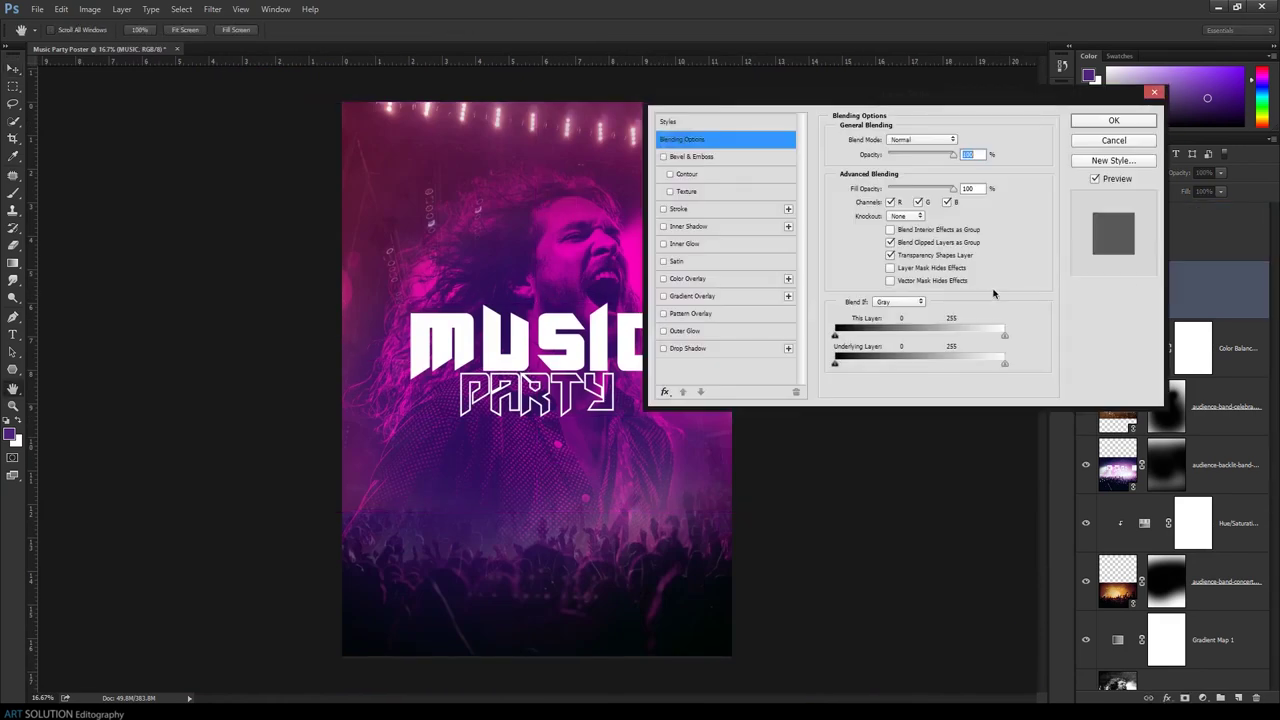
pyautogui.click(664, 349)
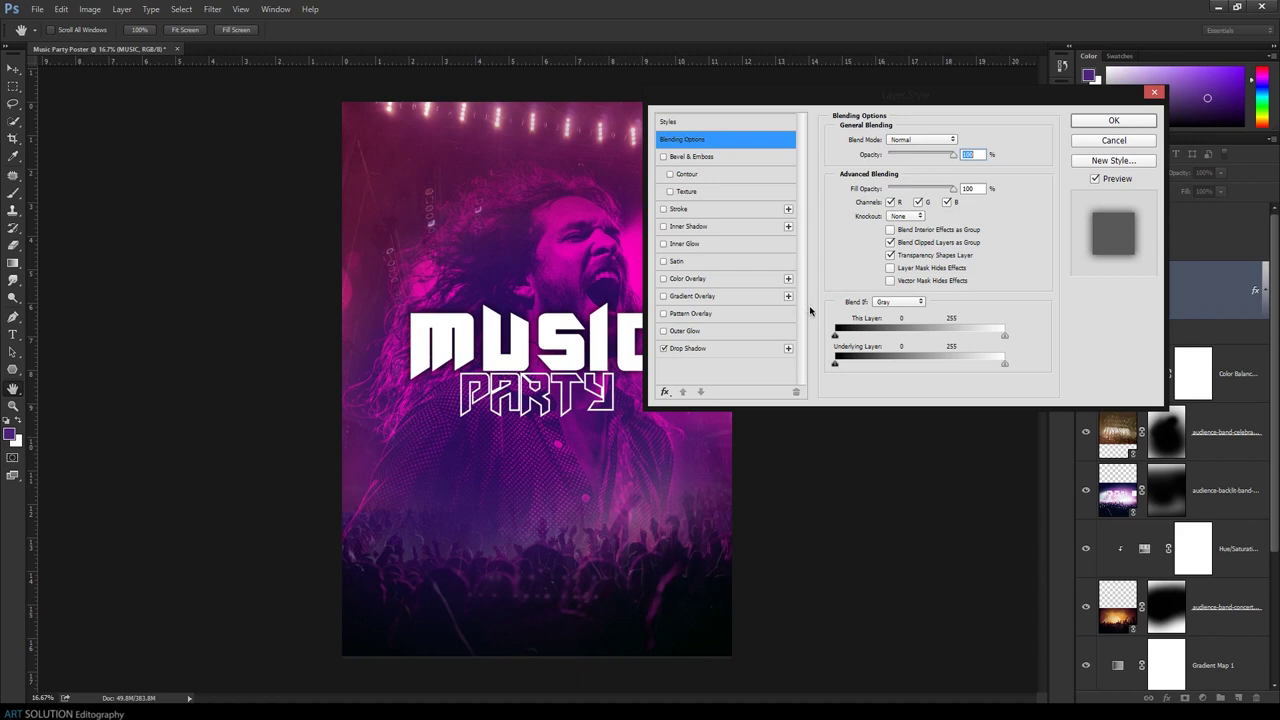
pyautogui.click(732, 349)
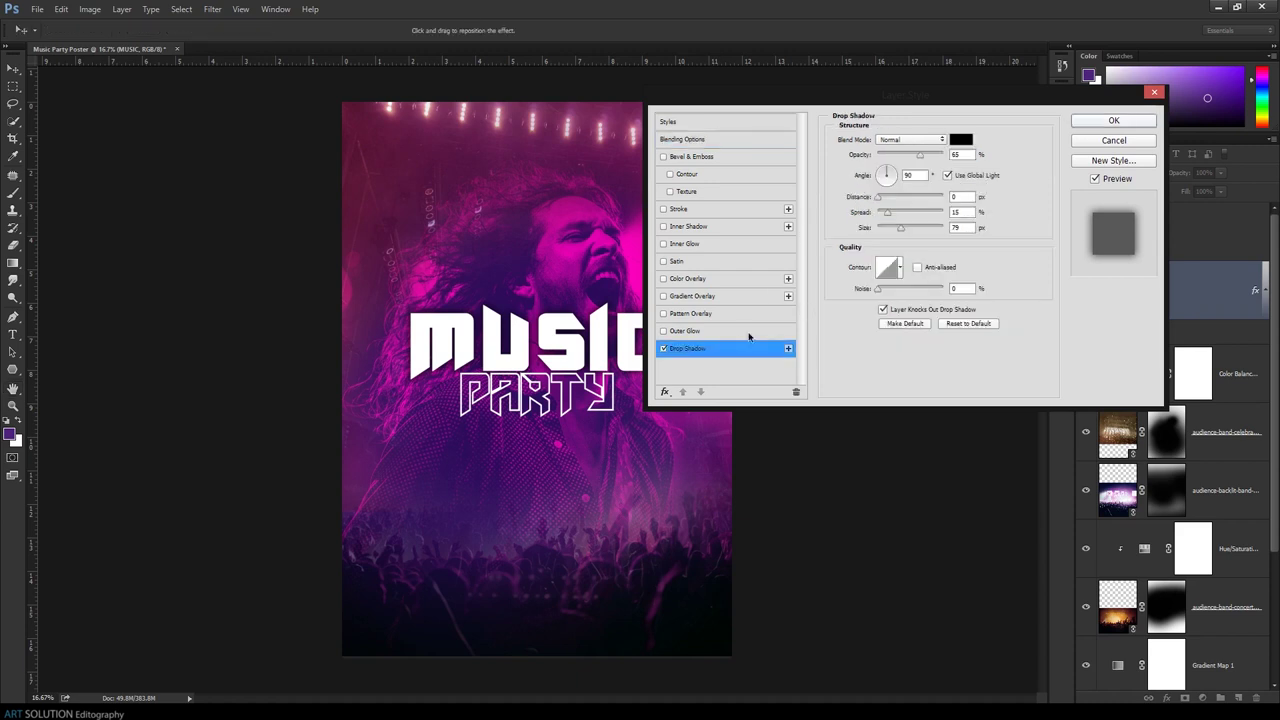
pyautogui.click(893, 183)
pyautogui.moveTo(881, 205)
pyautogui.mouseDown()
pyautogui.moveTo(913, 200)
pyautogui.moveTo(899, 203)
pyautogui.mouseUp()
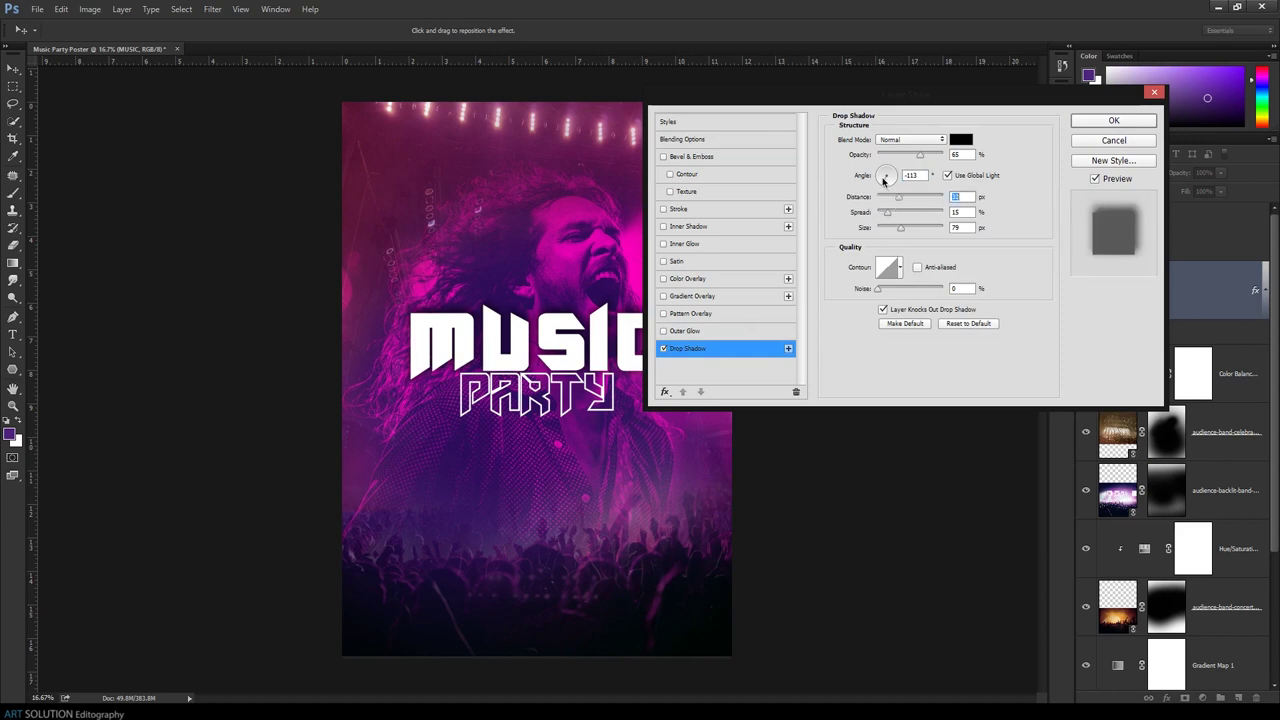
pyautogui.click(896, 176)
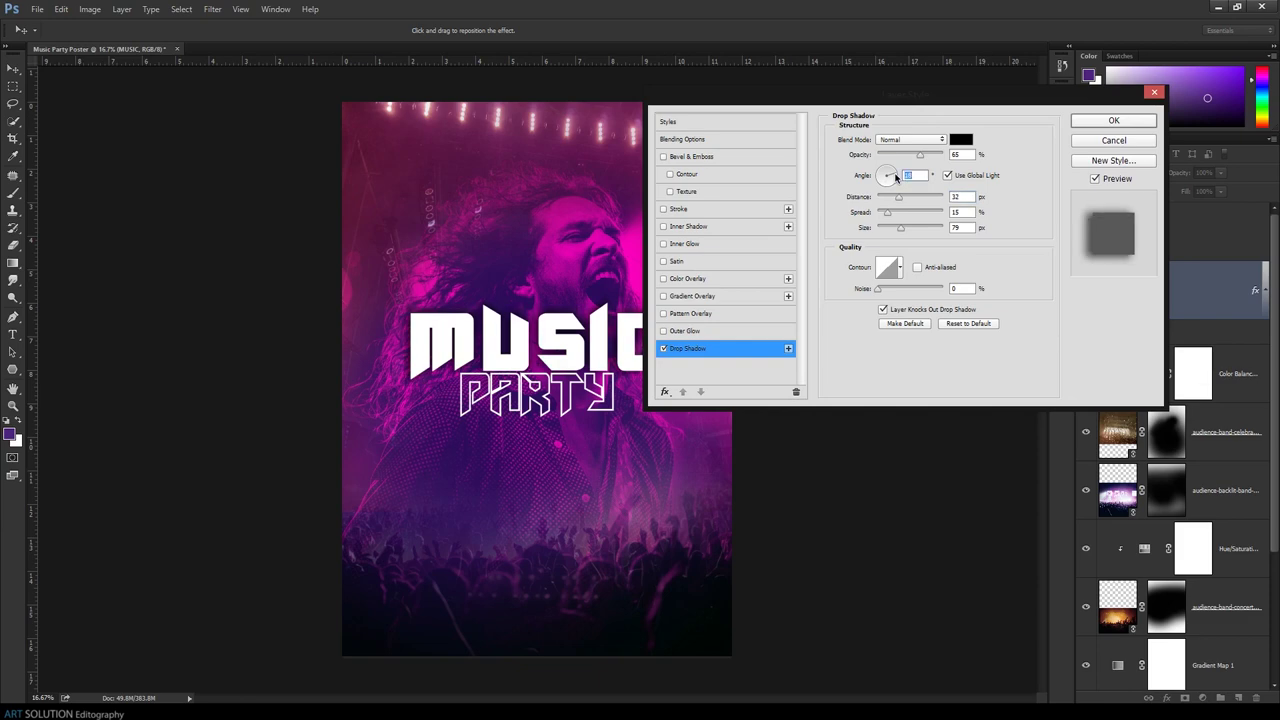
pyautogui.click(1098, 127)
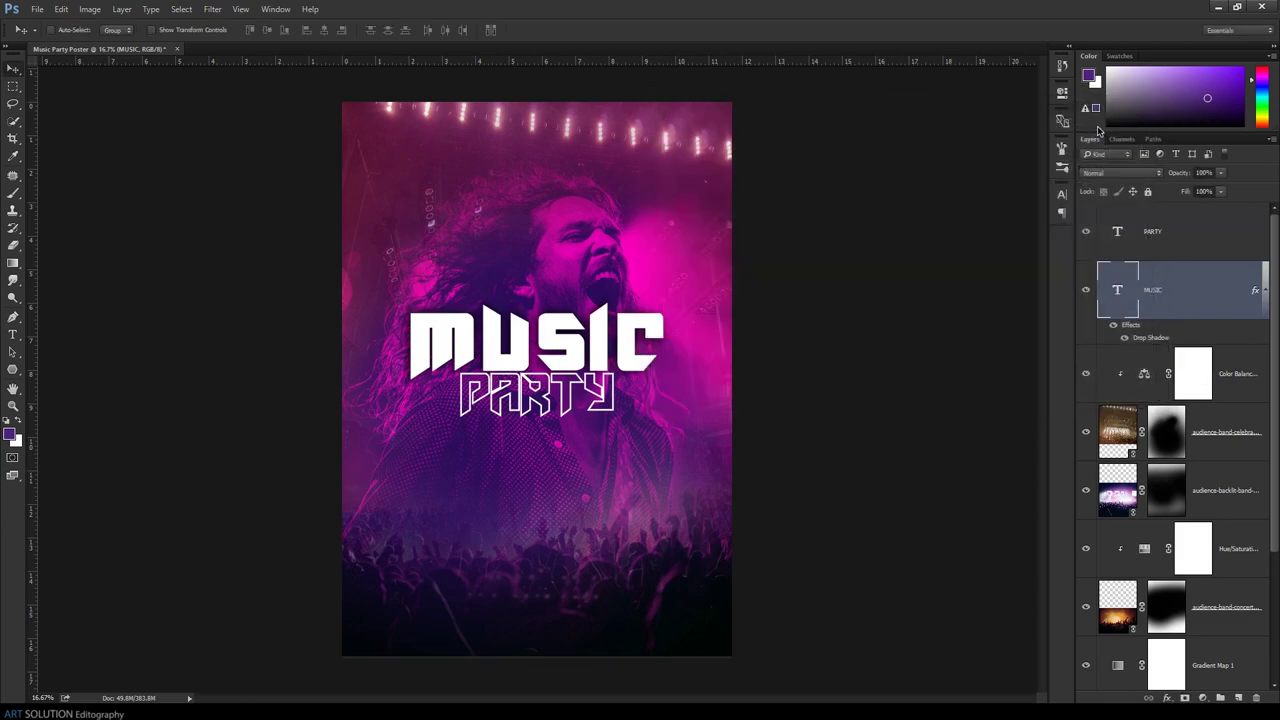
pyautogui.hotkey('ctrl', '-')
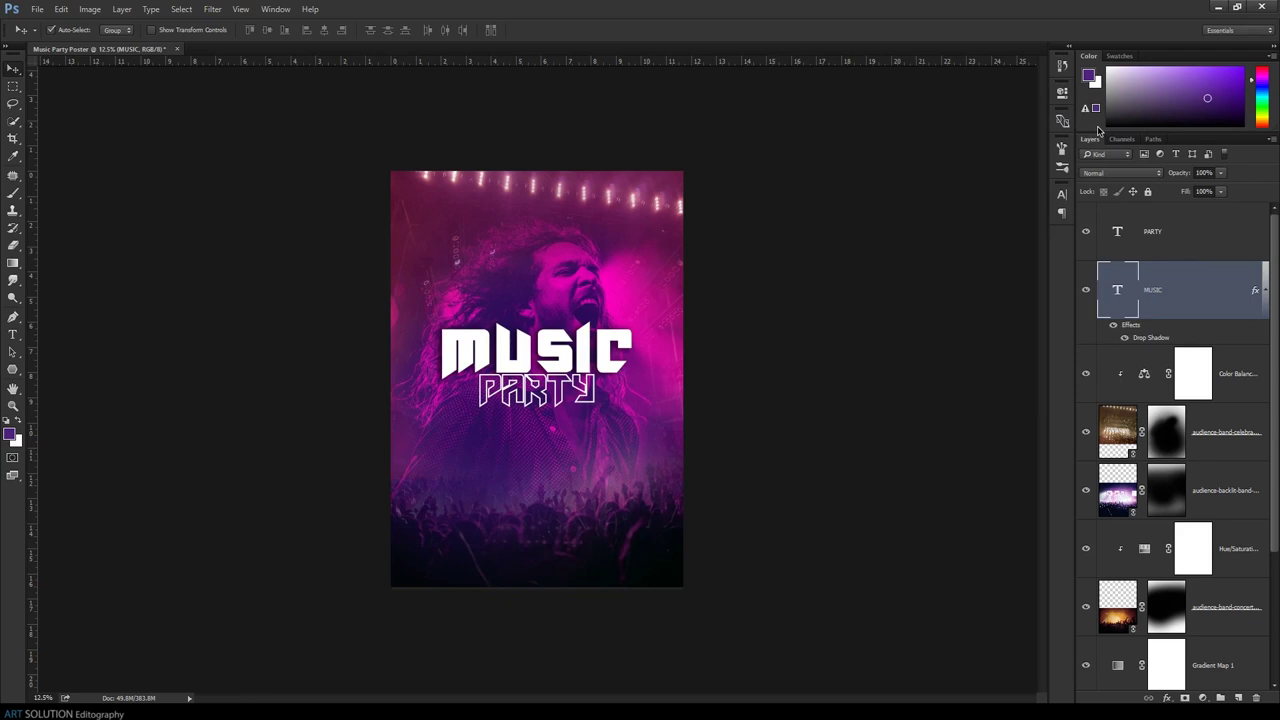
pyautogui.hotkey('ctrl', '+')
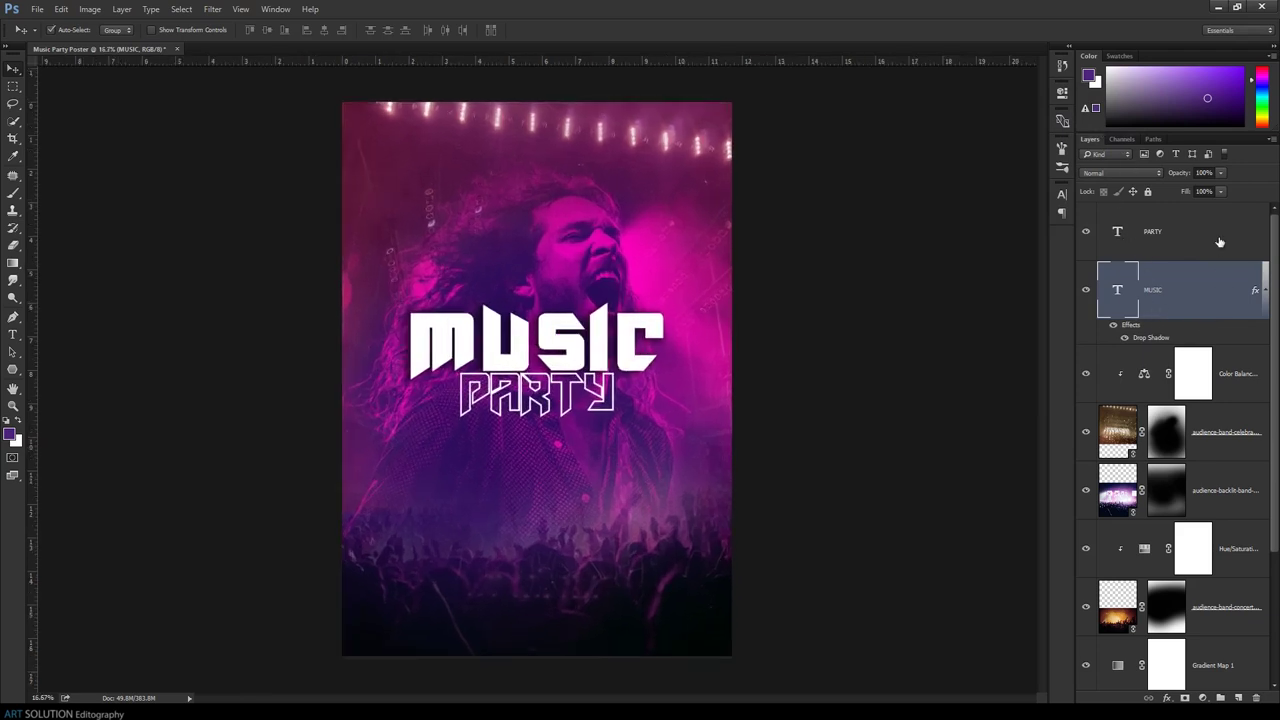
pyautogui.doubleClick(1205, 231)
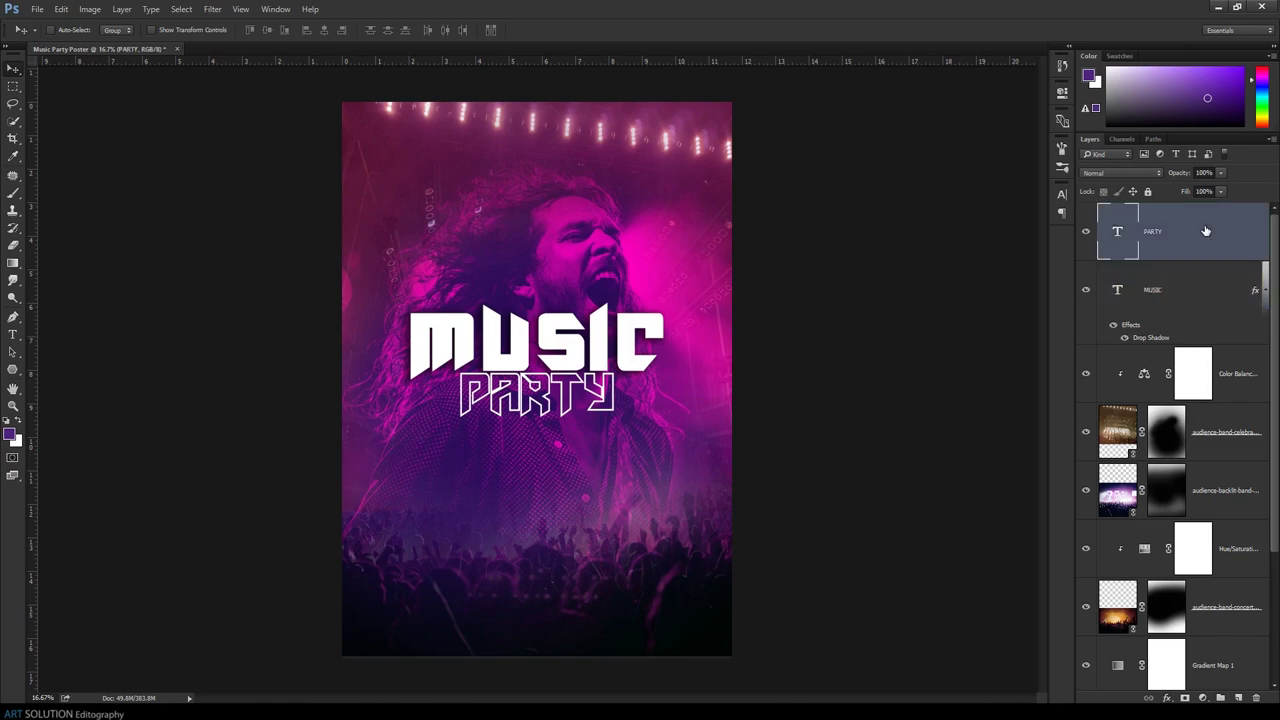
# Add a vivid purple drop shadow to PARTY
pyautogui.click(725, 351)
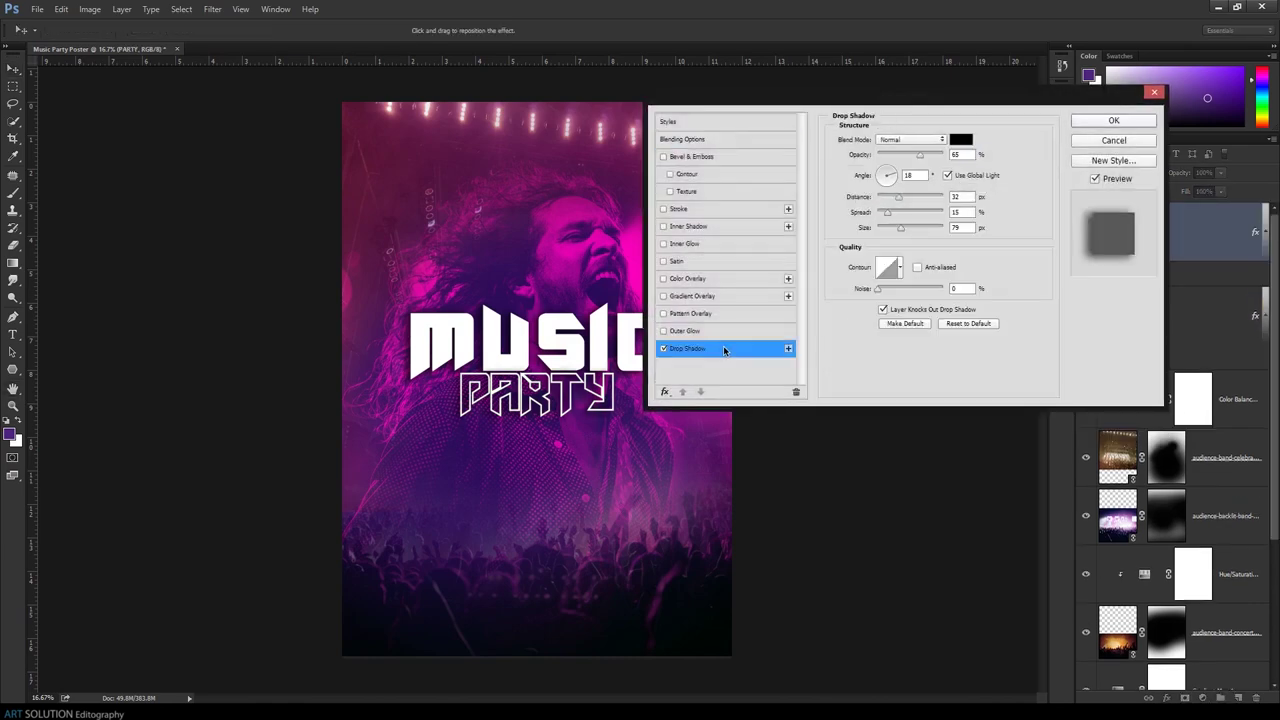
pyautogui.click(960, 140)
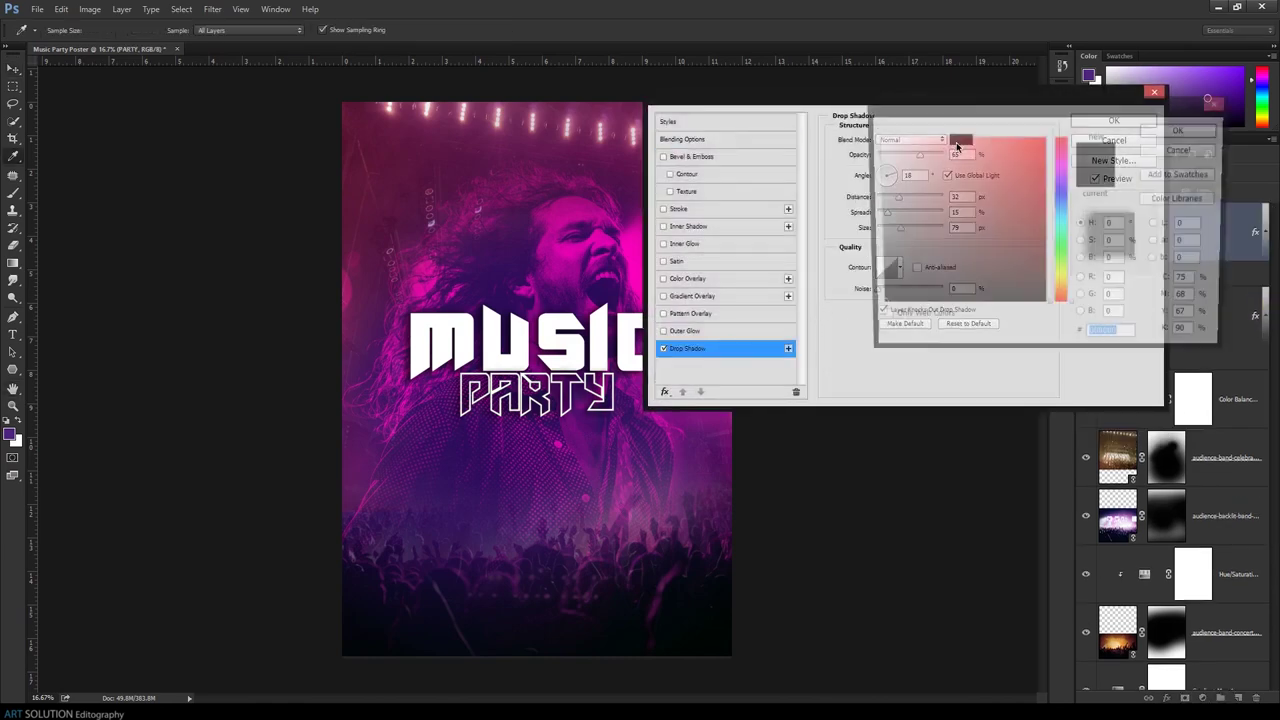
pyautogui.click(1065, 173)
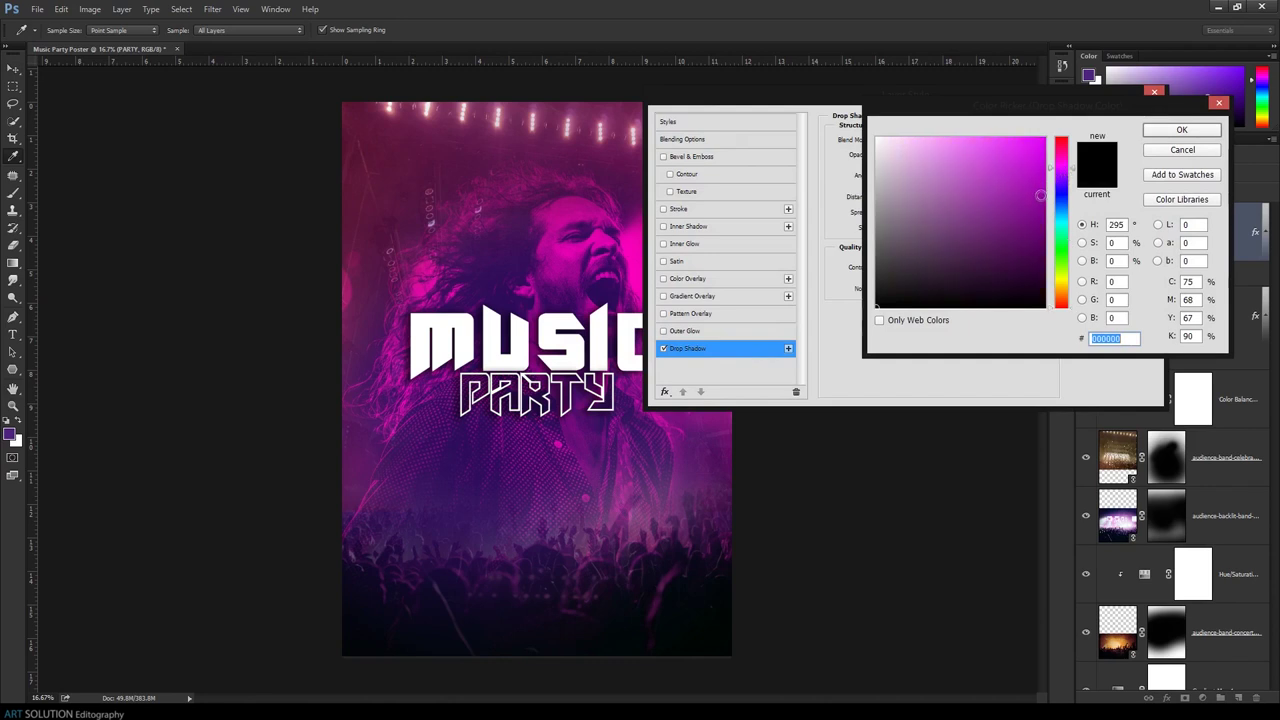
pyautogui.click(1039, 196)
pyautogui.moveTo(1039, 196)
pyautogui.mouseDown()
pyautogui.moveTo(1037, 178)
pyautogui.moveTo(1030, 190)
pyautogui.mouseUp()
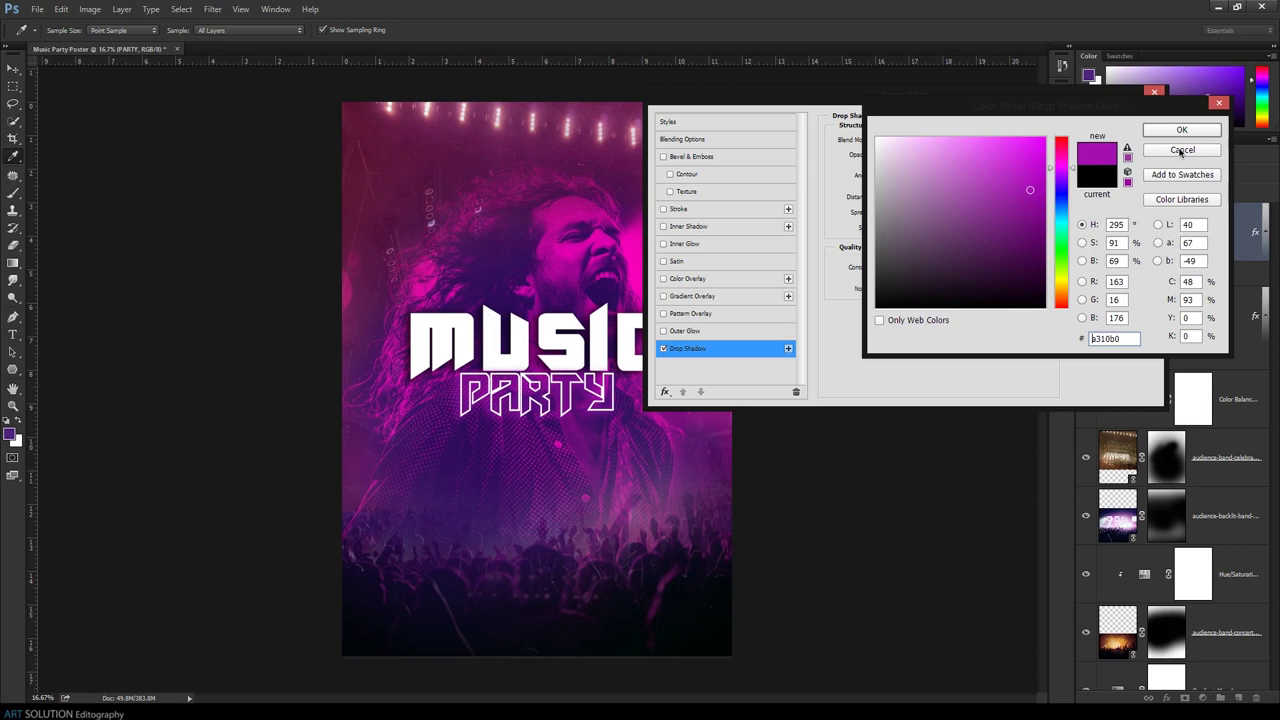
pyautogui.click(1184, 129)
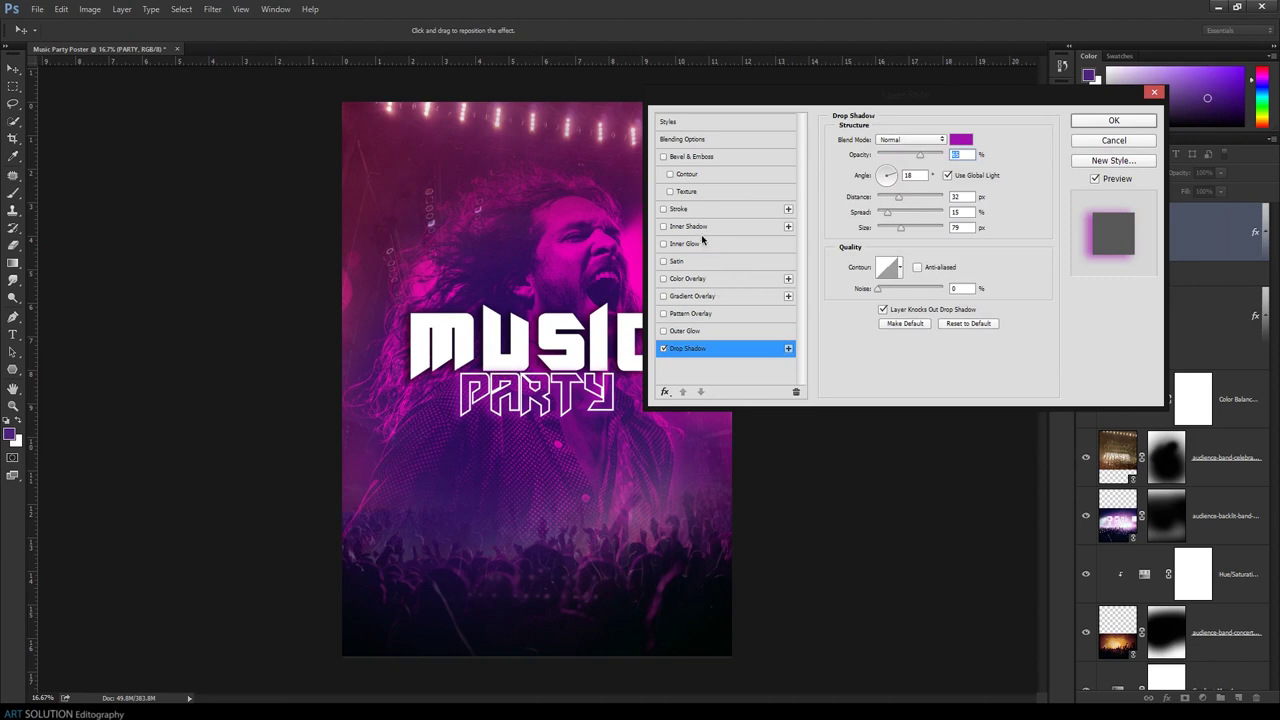
# Add a magenta inner glow to PARTY in Normal mode at 100% opacity
pyautogui.click(664, 245)
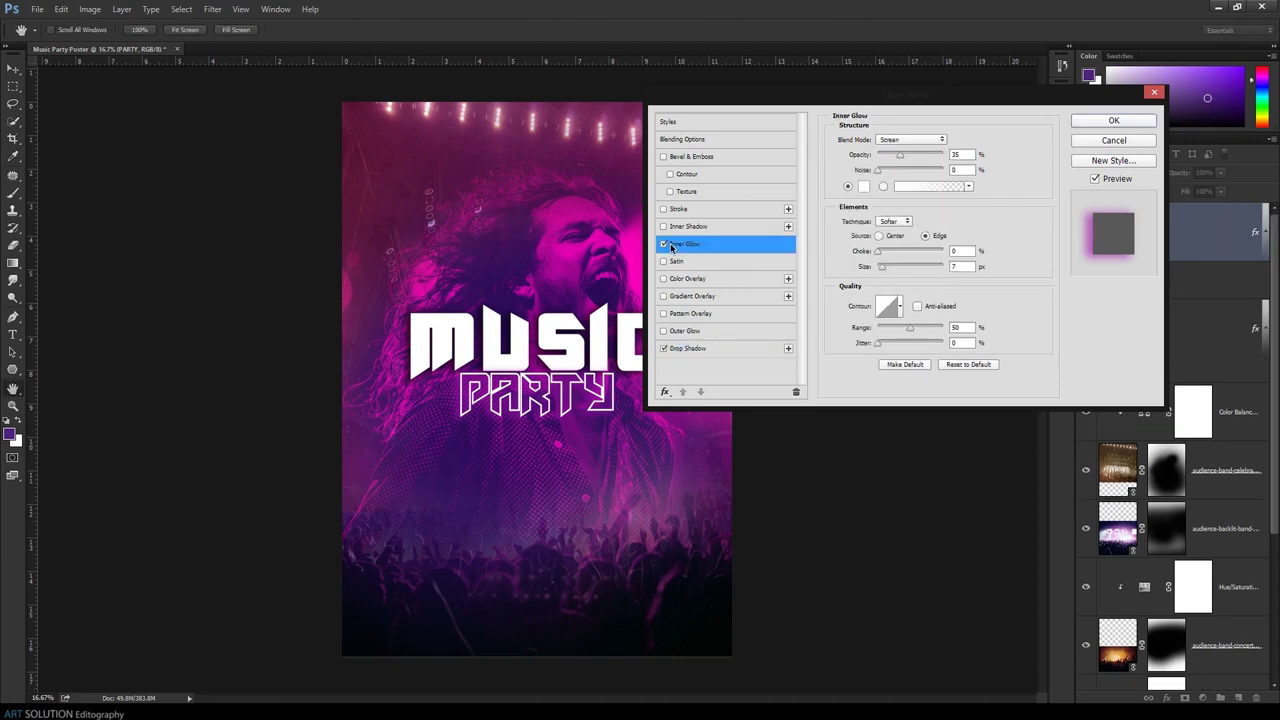
pyautogui.click(864, 186)
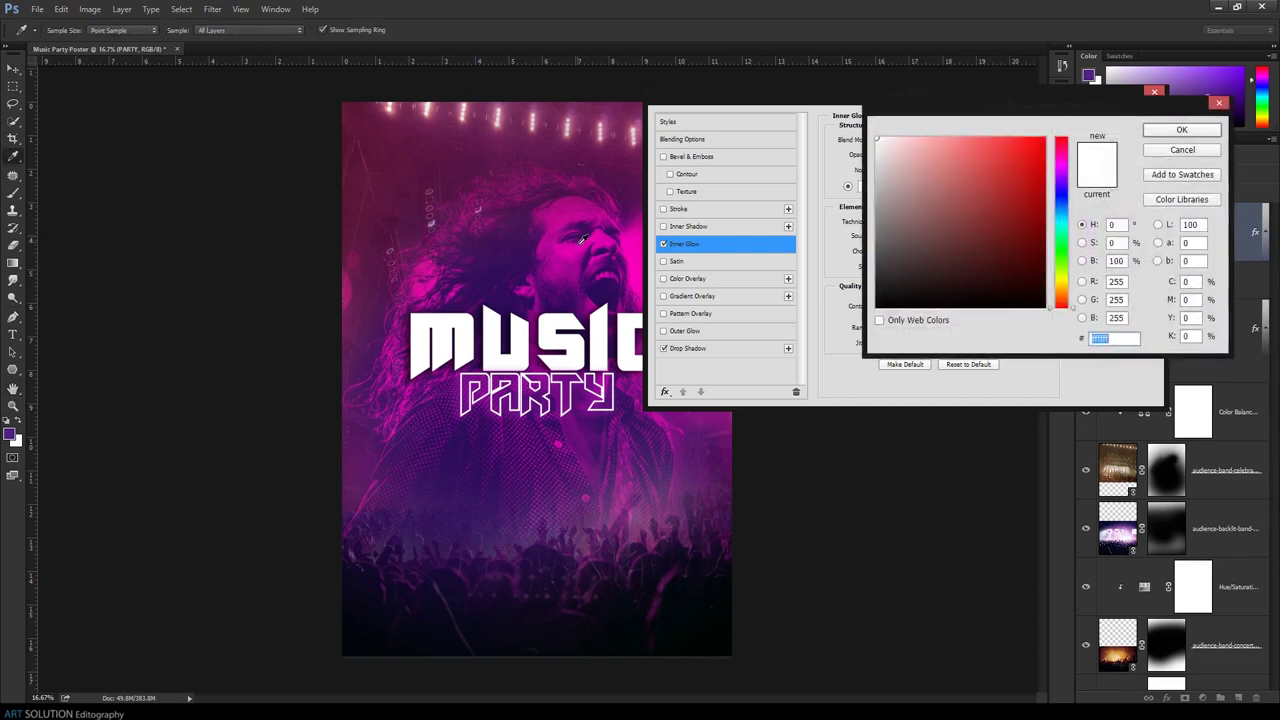
pyautogui.click(584, 244)
pyautogui.click(1186, 131)
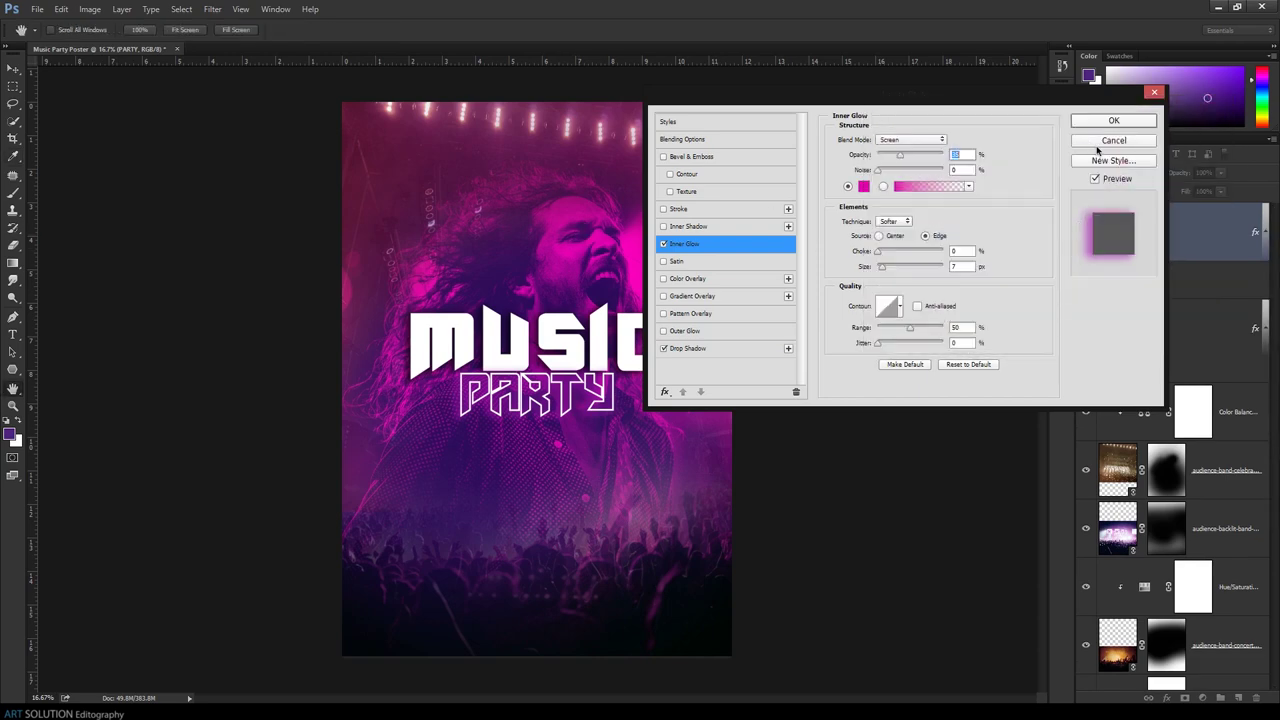
pyautogui.click(905, 140)
pyautogui.click(900, 149)
pyautogui.moveTo(905, 157); pyautogui.dragTo(978, 155)
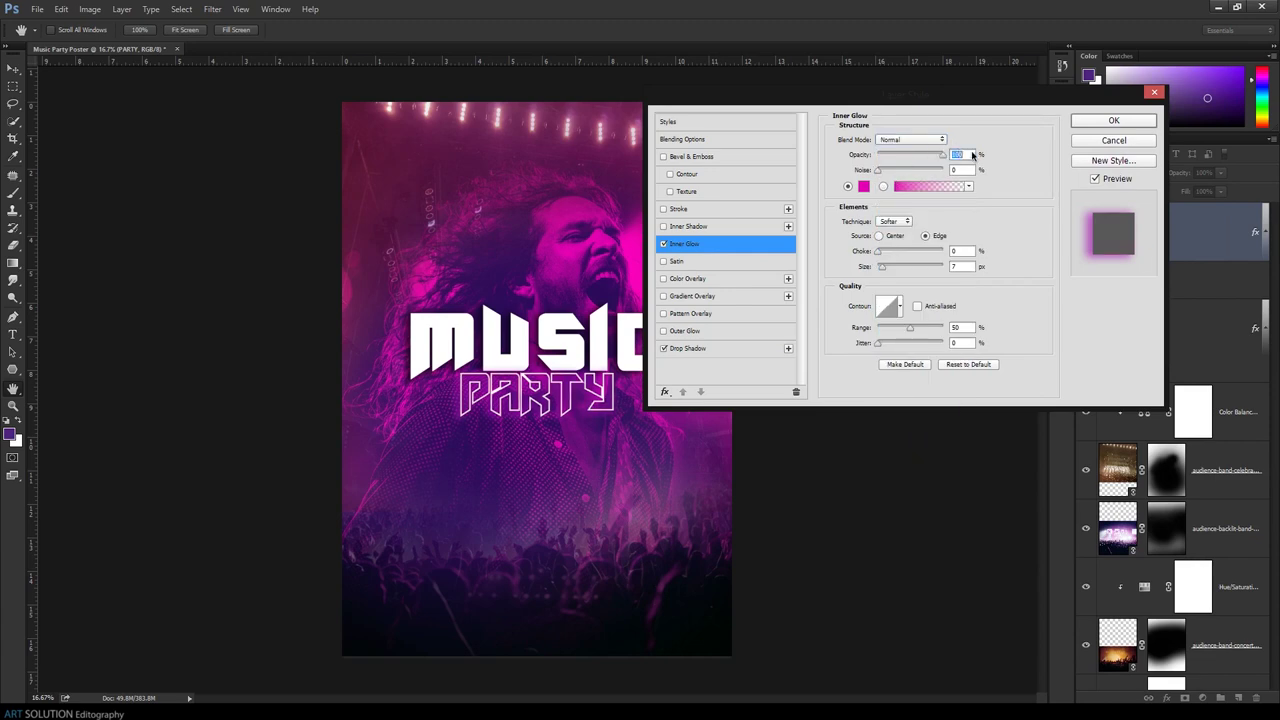
# Apply PARTY's effects and give MUSIC a pink Normal-mode inner glow
pyautogui.click(1113, 120)
pyautogui.doubleClick(1210, 328)
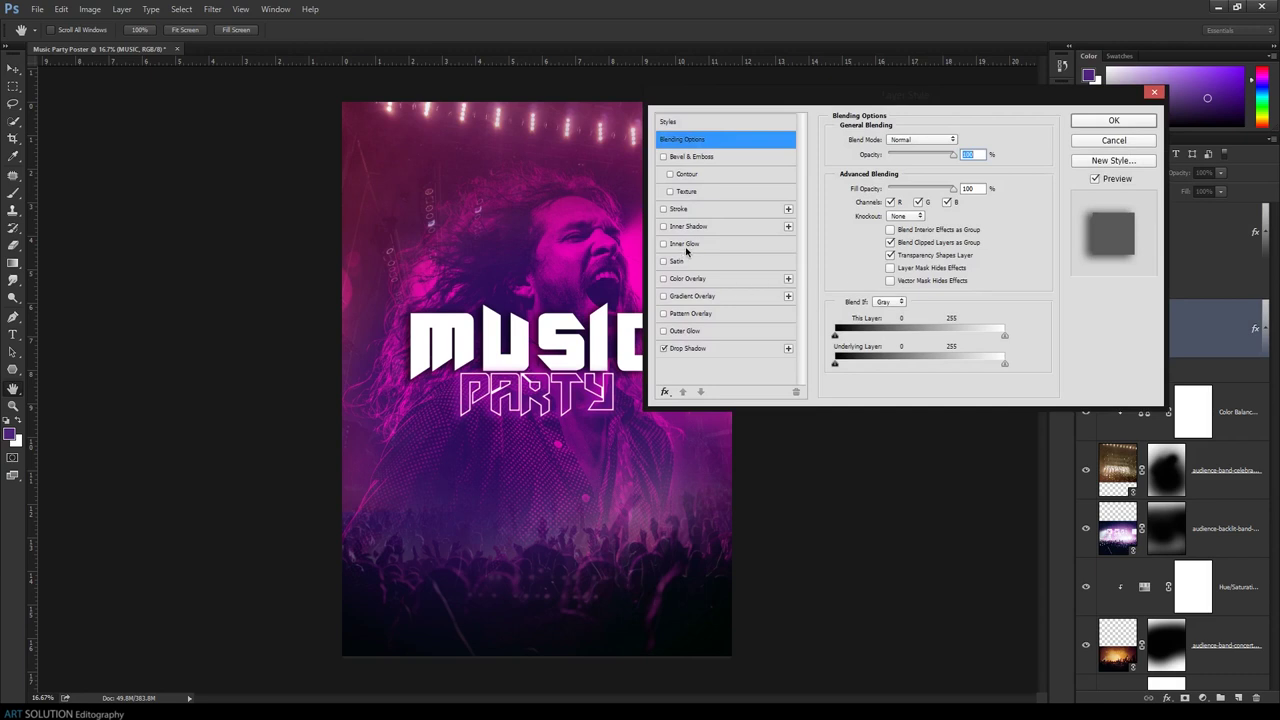
pyautogui.click(686, 244)
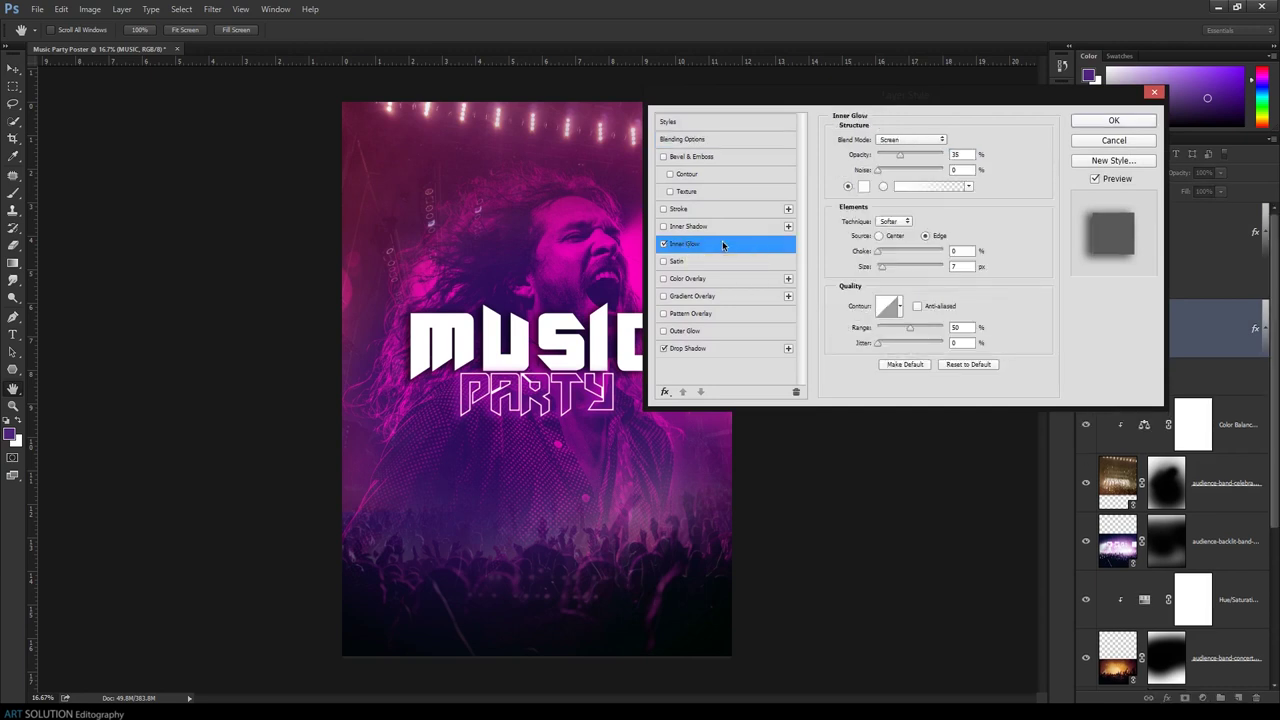
pyautogui.click(864, 187)
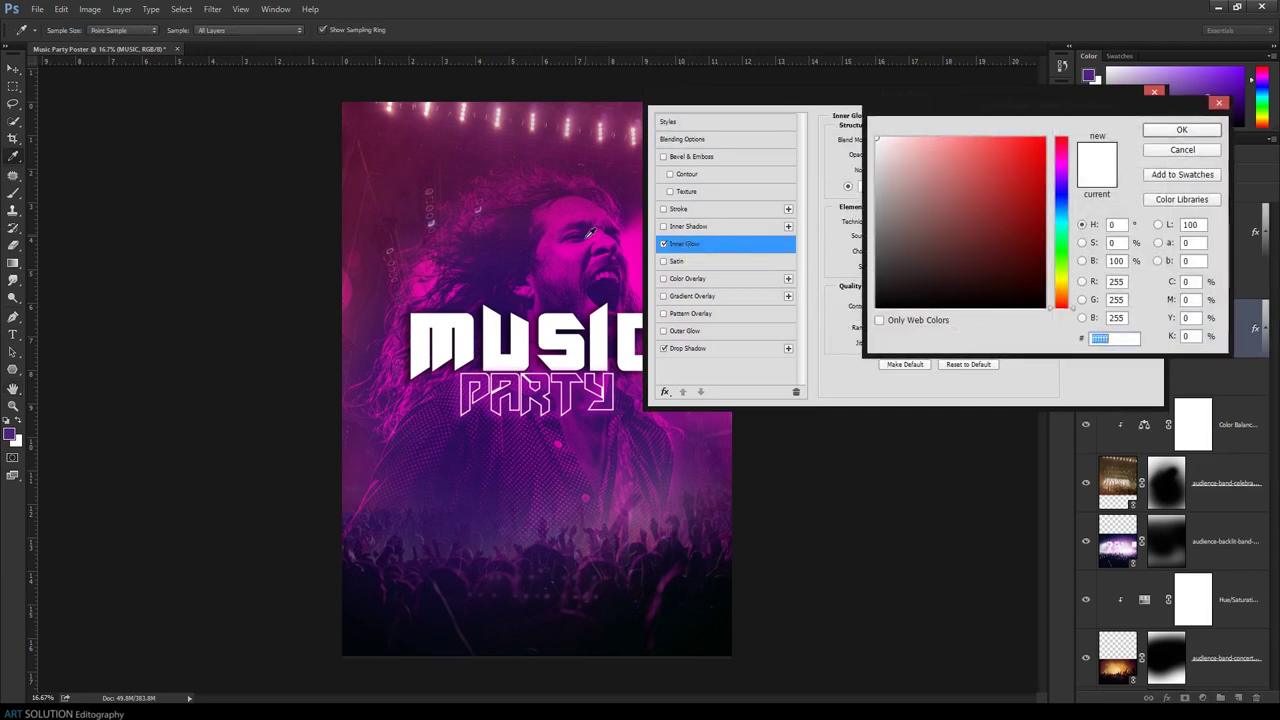
pyautogui.click(590, 242)
pyautogui.click(1167, 128)
pyautogui.click(910, 139)
pyautogui.click(906, 155)
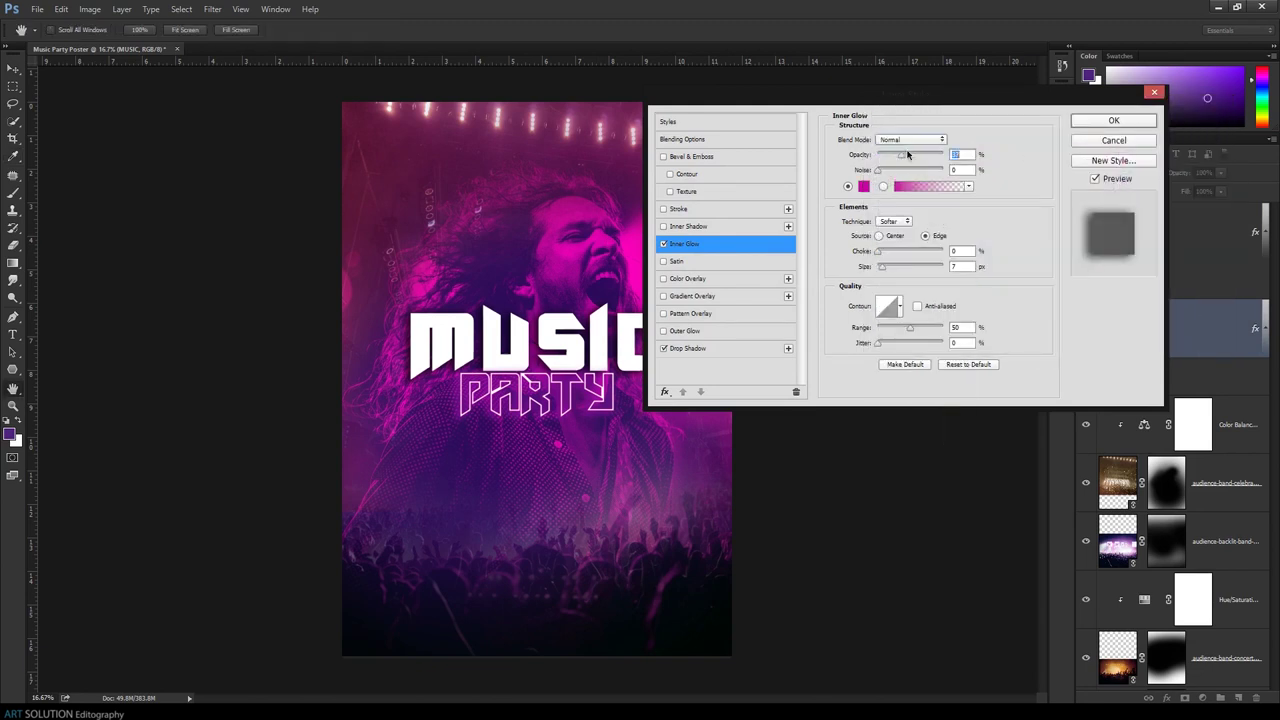
pyautogui.write('100')
pyautogui.doubleClick(957, 154)
# Try a 250 px Hard Light inner glow on MUSIC, then discard it
pyautogui.moveTo(882, 266); pyautogui.dragTo(889, 268)
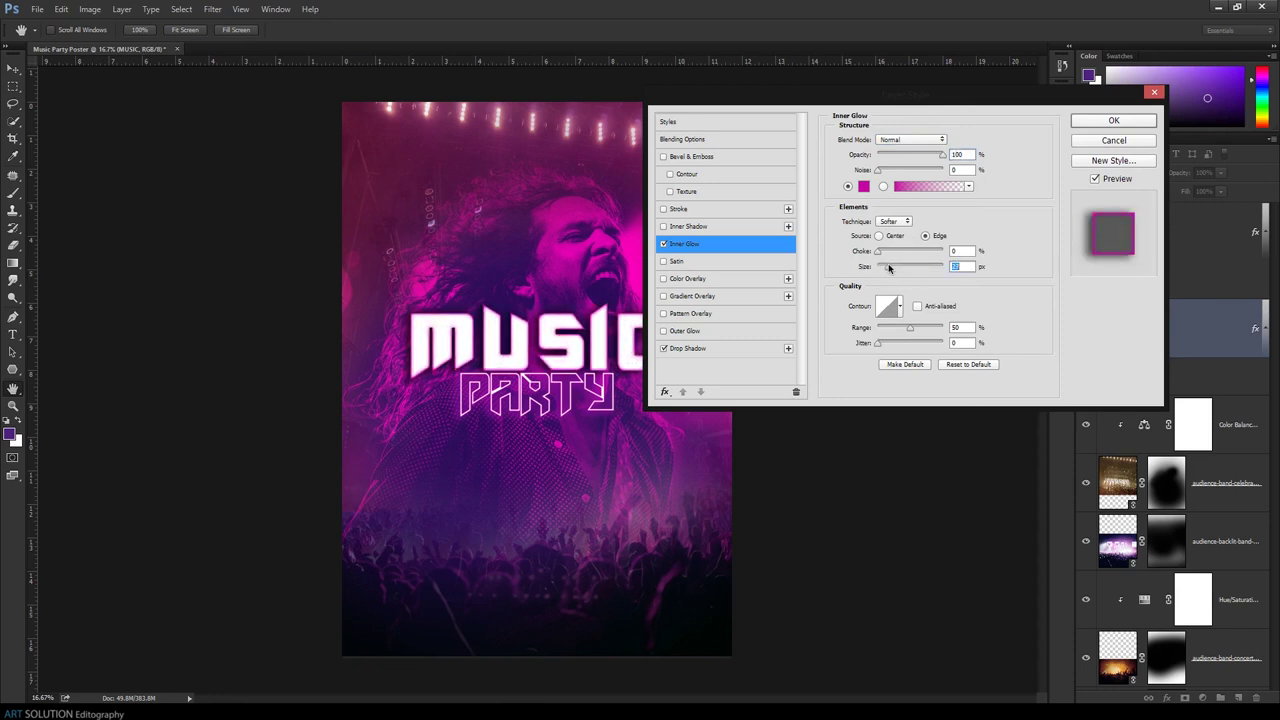
pyautogui.moveTo(890, 268); pyautogui.dragTo(958, 252)
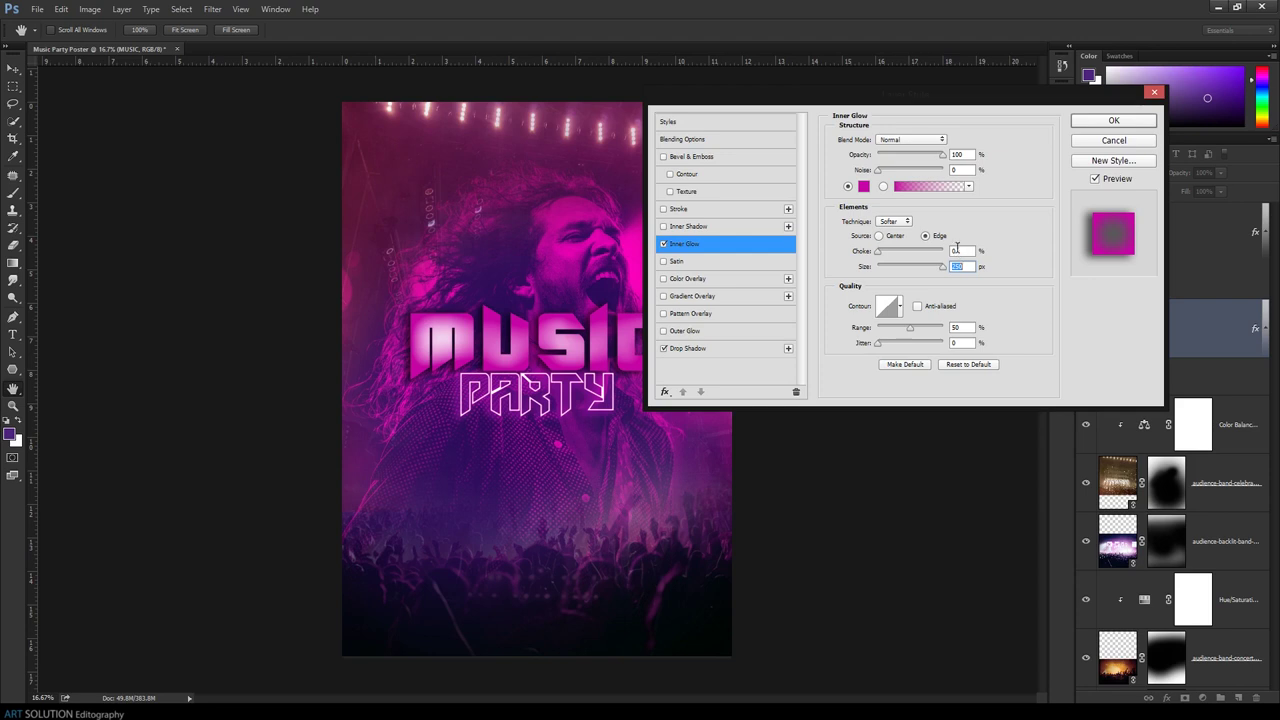
pyautogui.moveTo(941, 156)
pyautogui.mouseDown()
pyautogui.moveTo(908, 156)
pyautogui.moveTo(887, 174)
pyautogui.mouseUp()
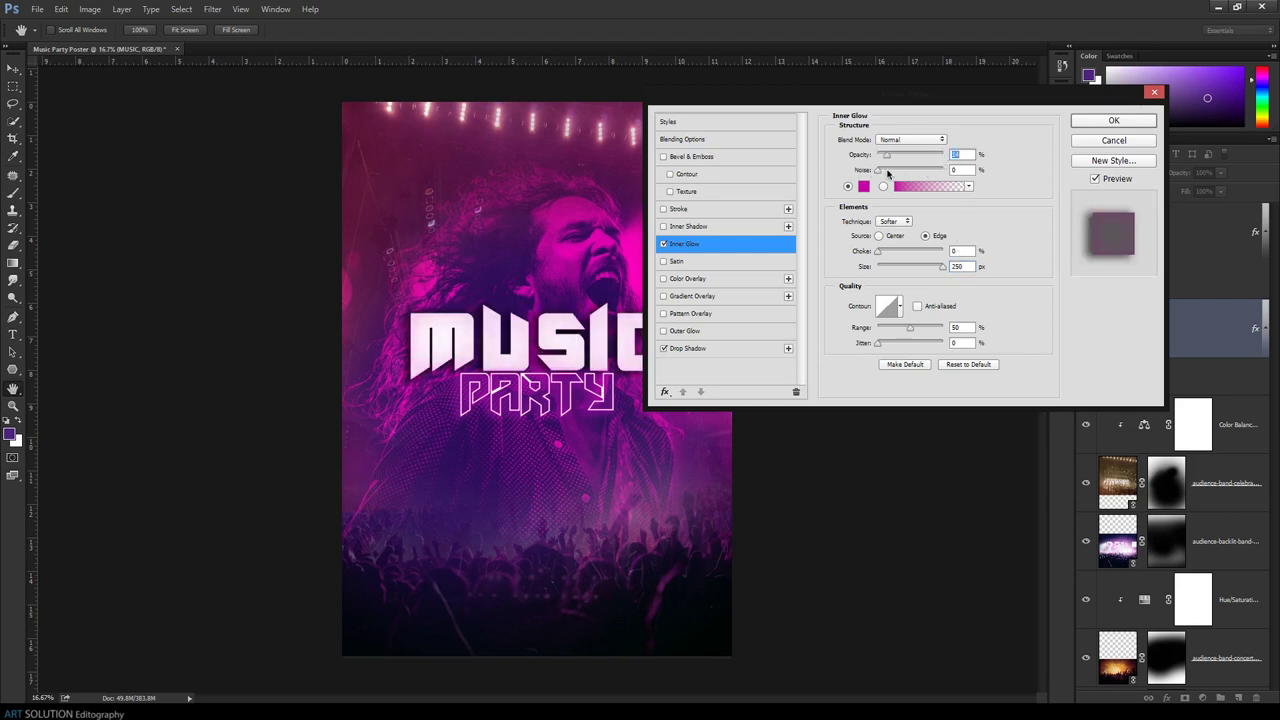
pyautogui.click(905, 140)
pyautogui.click(895, 176)
pyautogui.moveTo(887, 156); pyautogui.dragTo(1005, 155)
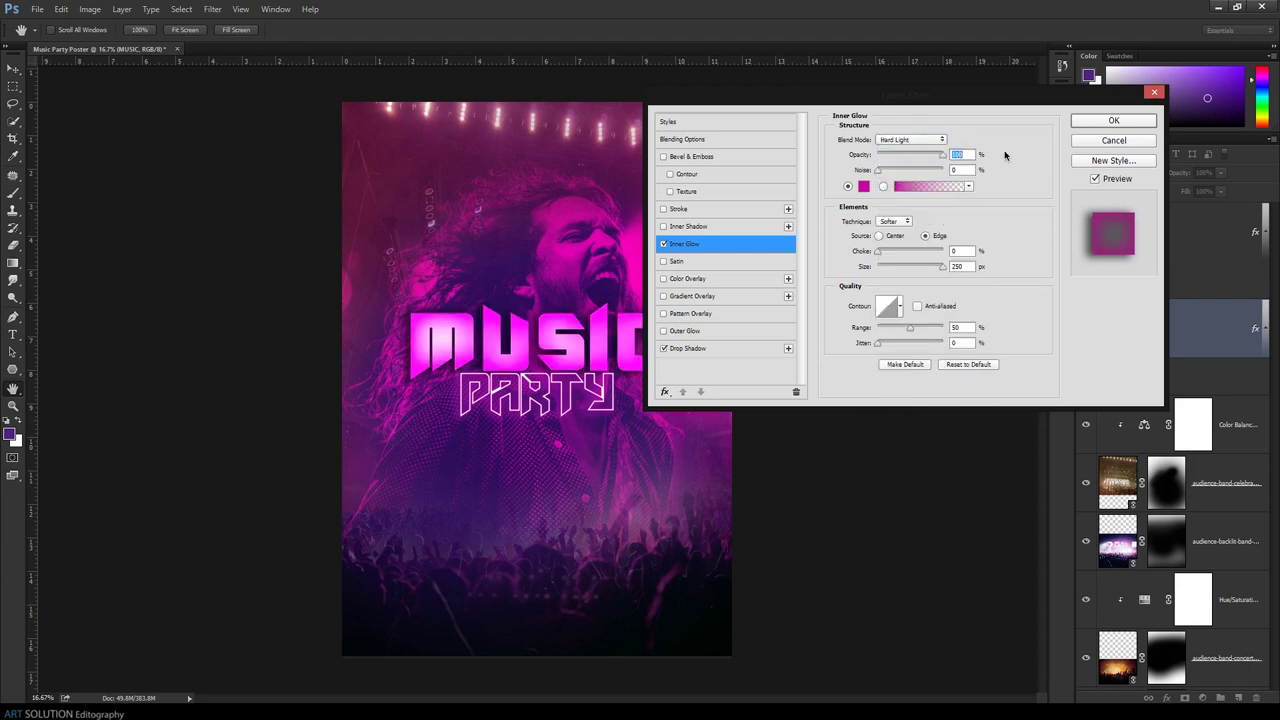
pyautogui.click(1113, 120)
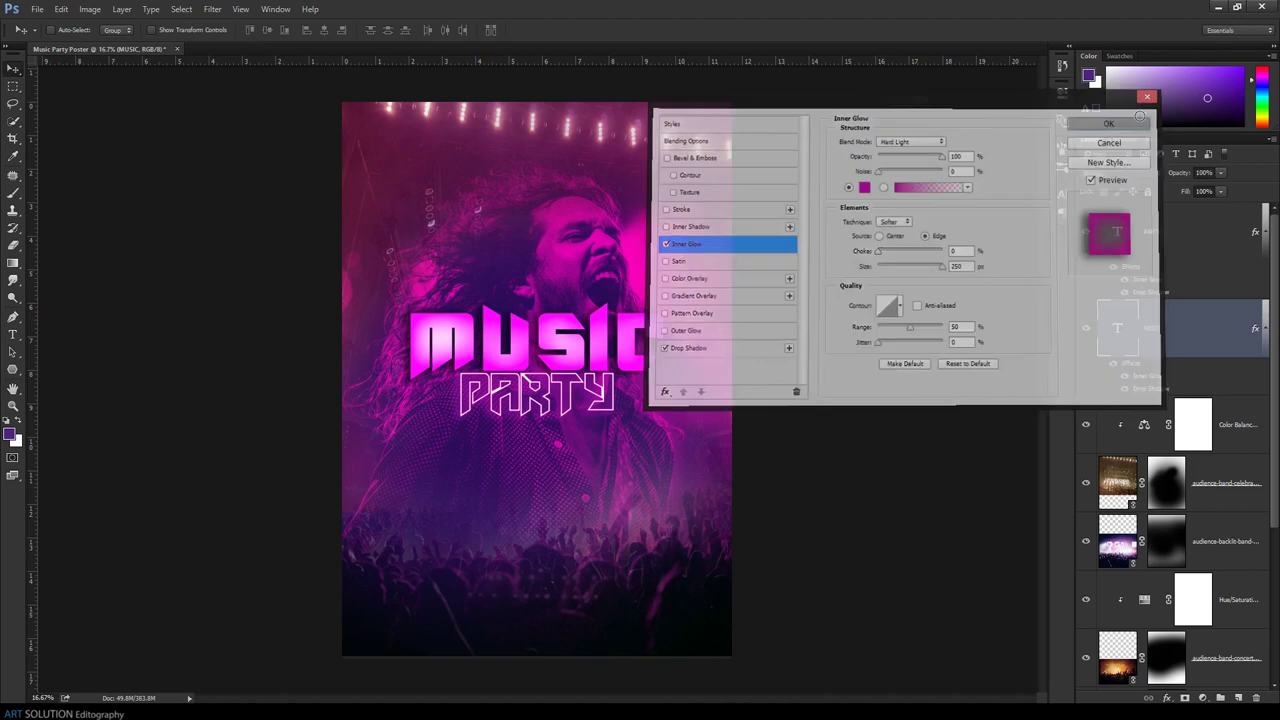
pyautogui.hotkey('ctrl', '-')
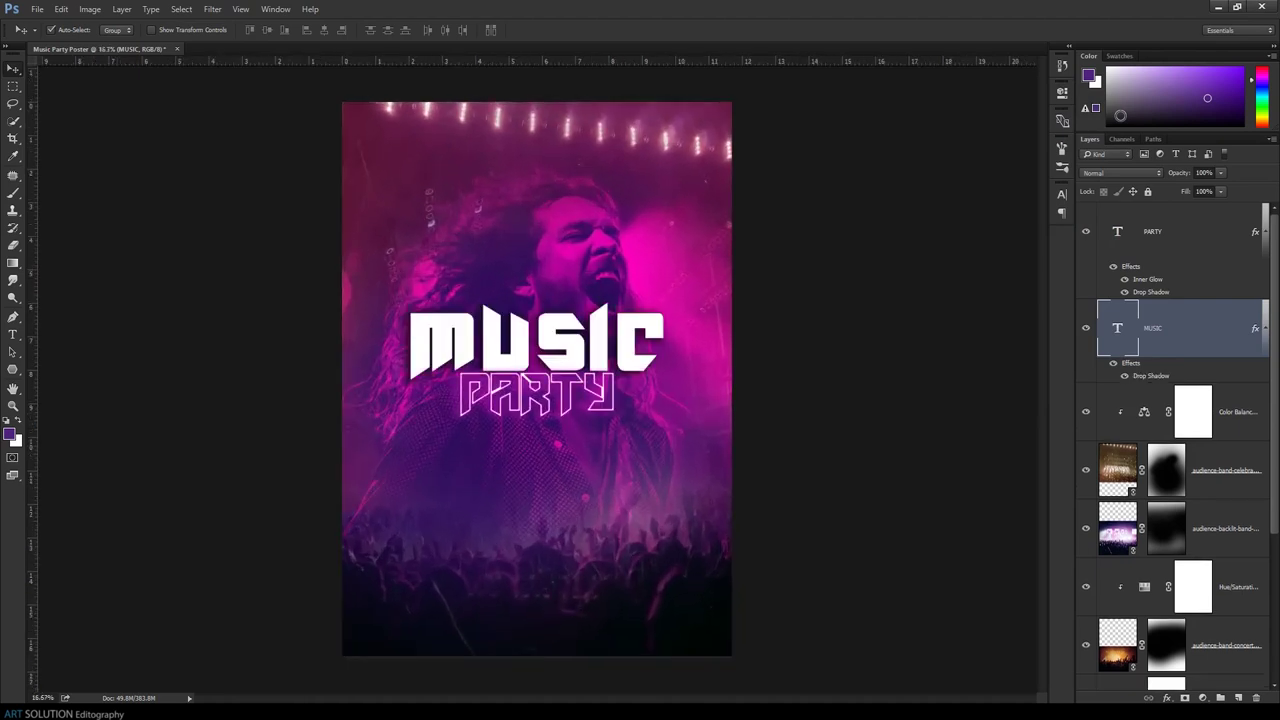
pyautogui.hotkey('ctrl', '+')
pyautogui.hotkey('ctrl', '-')
pyautogui.click(1228, 235)
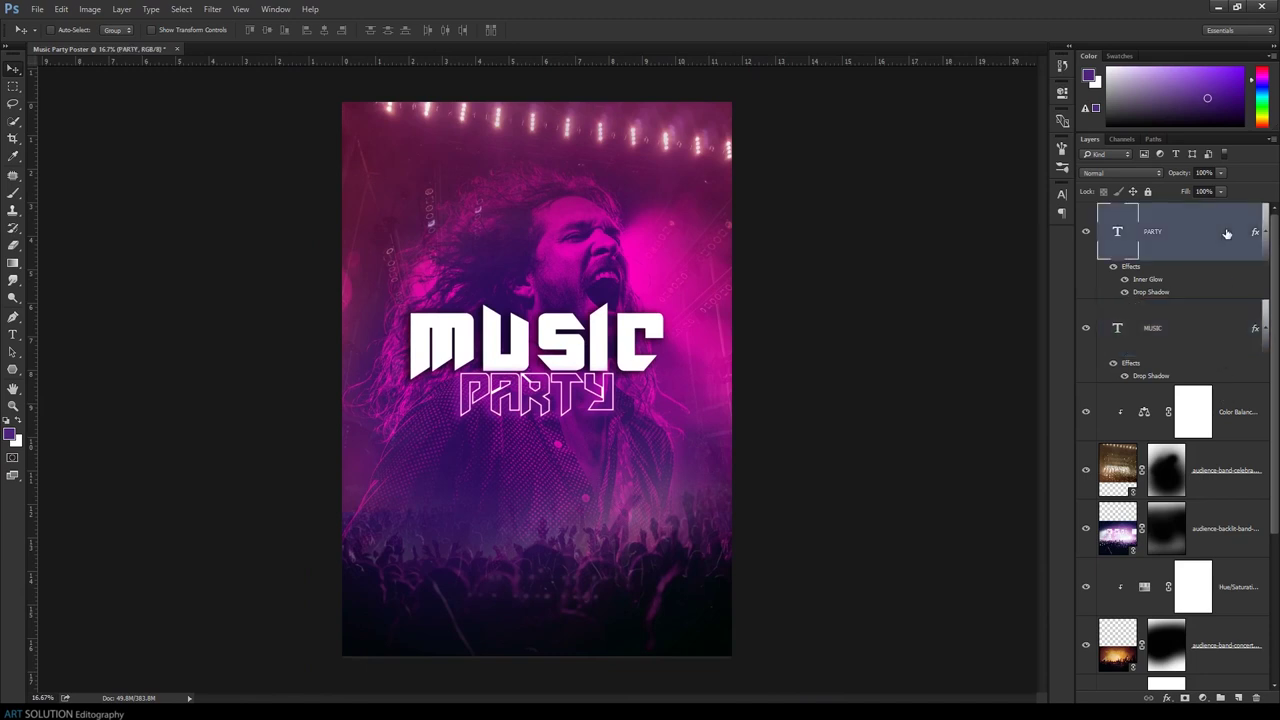
# On a new layer, draw a 2665 px diagonal-stripes custom shape square over the title
pyautogui.click(1239, 697)
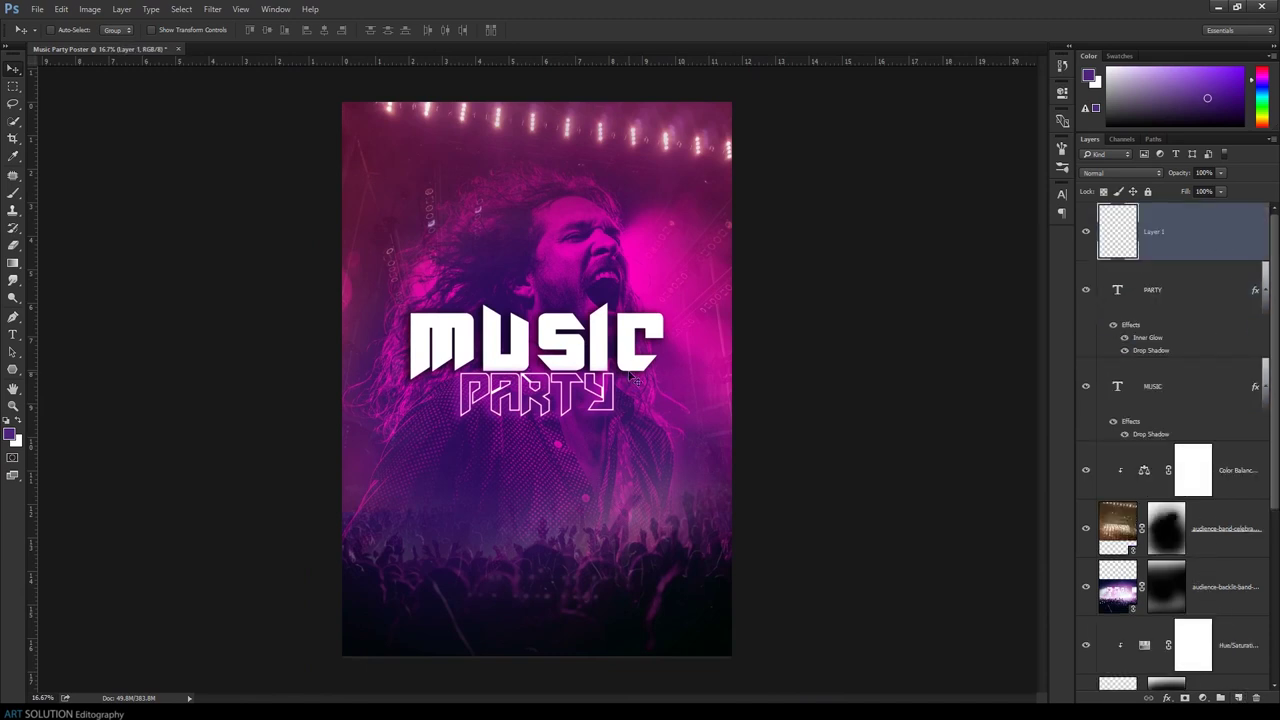
pyautogui.click(13, 121)
pyautogui.click(12, 370)
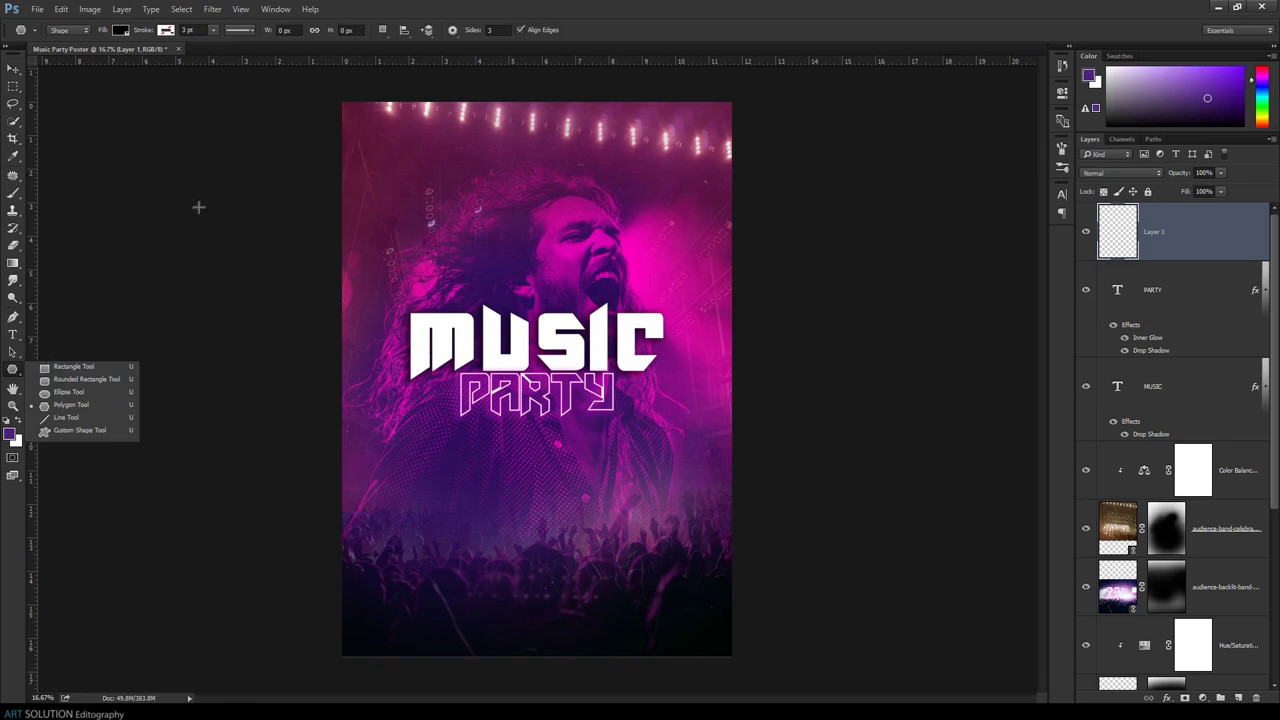
pyautogui.click(80, 430)
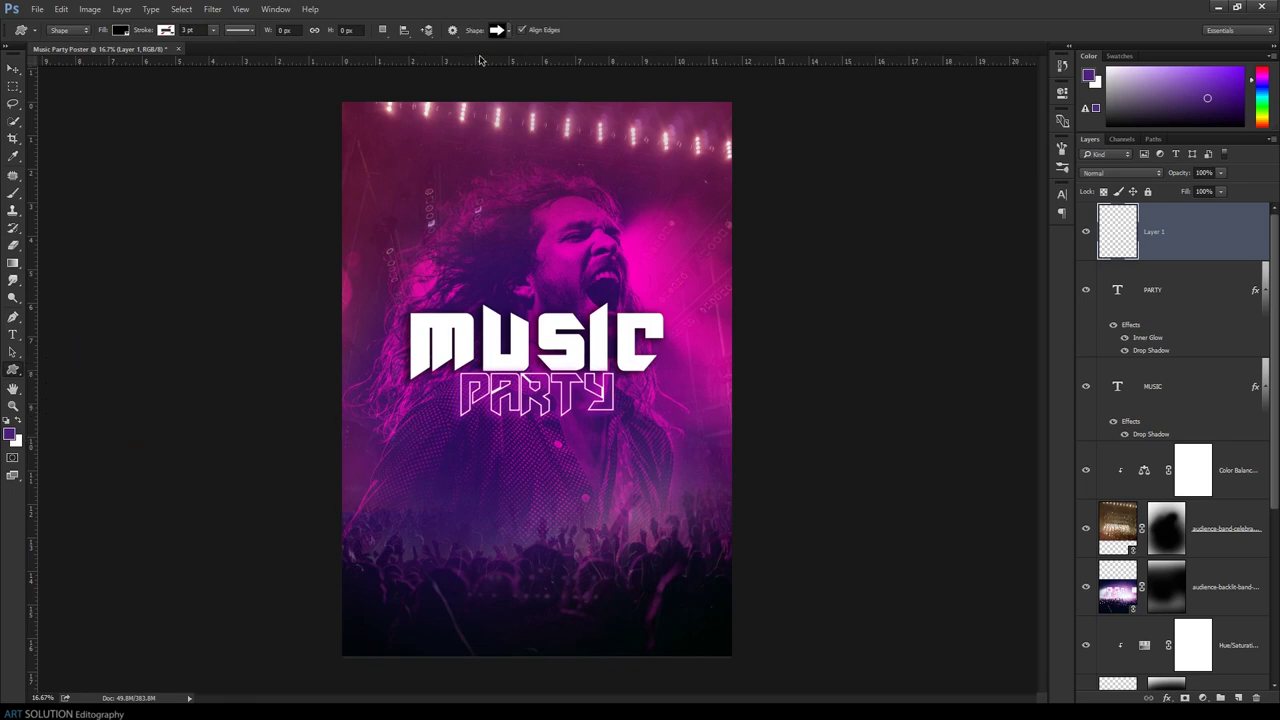
pyautogui.click(502, 34)
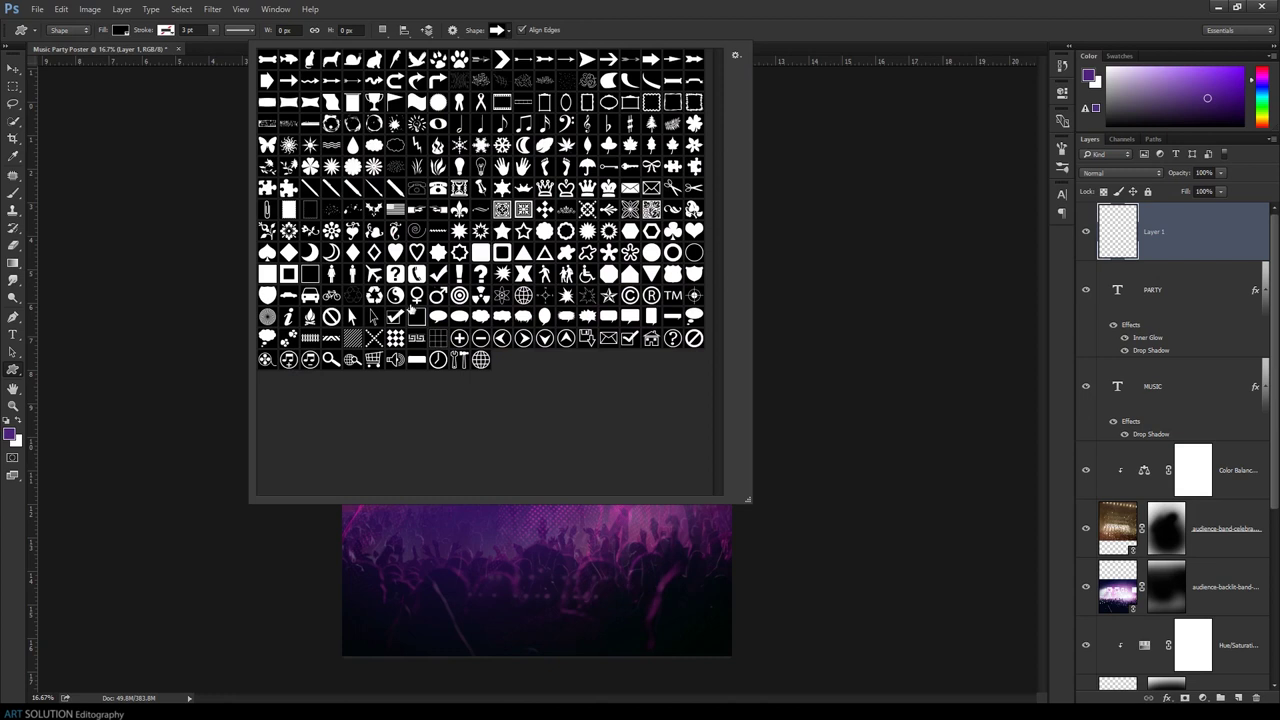
pyautogui.click(355, 339)
pyautogui.click(758, 5)
pyautogui.moveTo(389, 229); pyautogui.dragTo(527, 365)
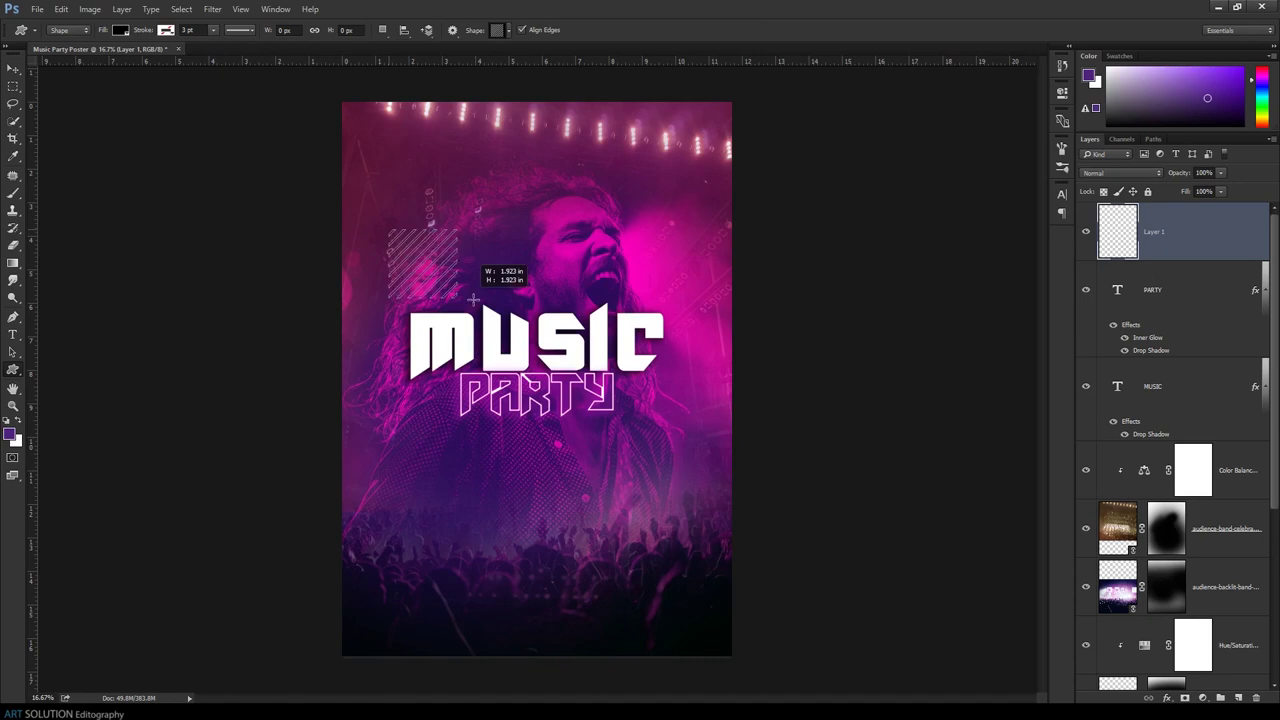
pyautogui.moveTo(535, 362); pyautogui.dragTo(766, 526)
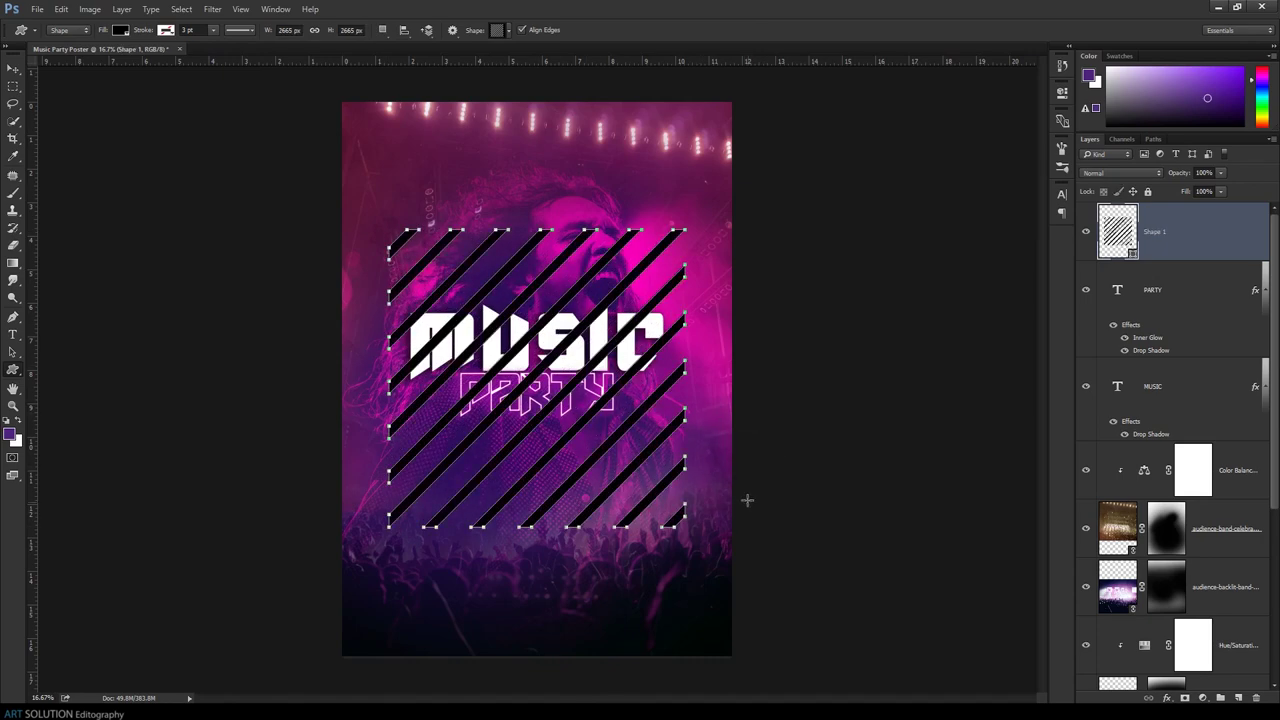
pyautogui.click(124, 33)
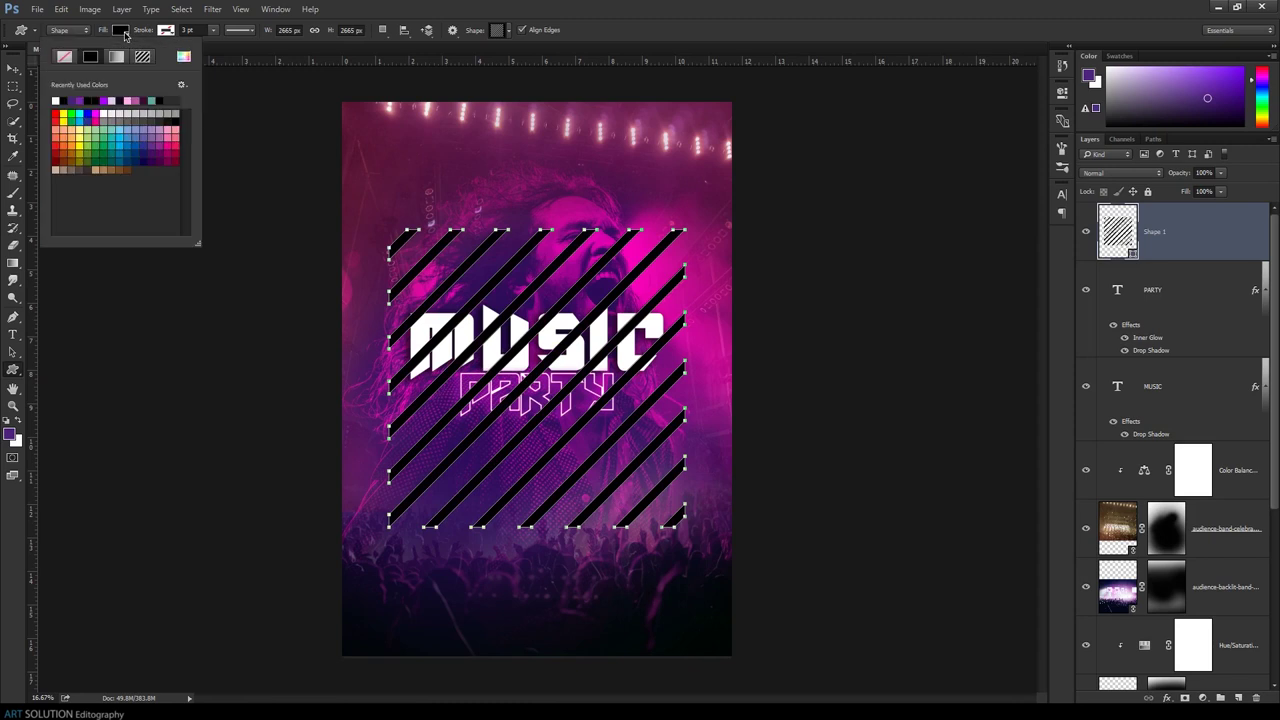
# Fill the stripes with a pink sampled from the poster photo
pyautogui.click(100, 99)
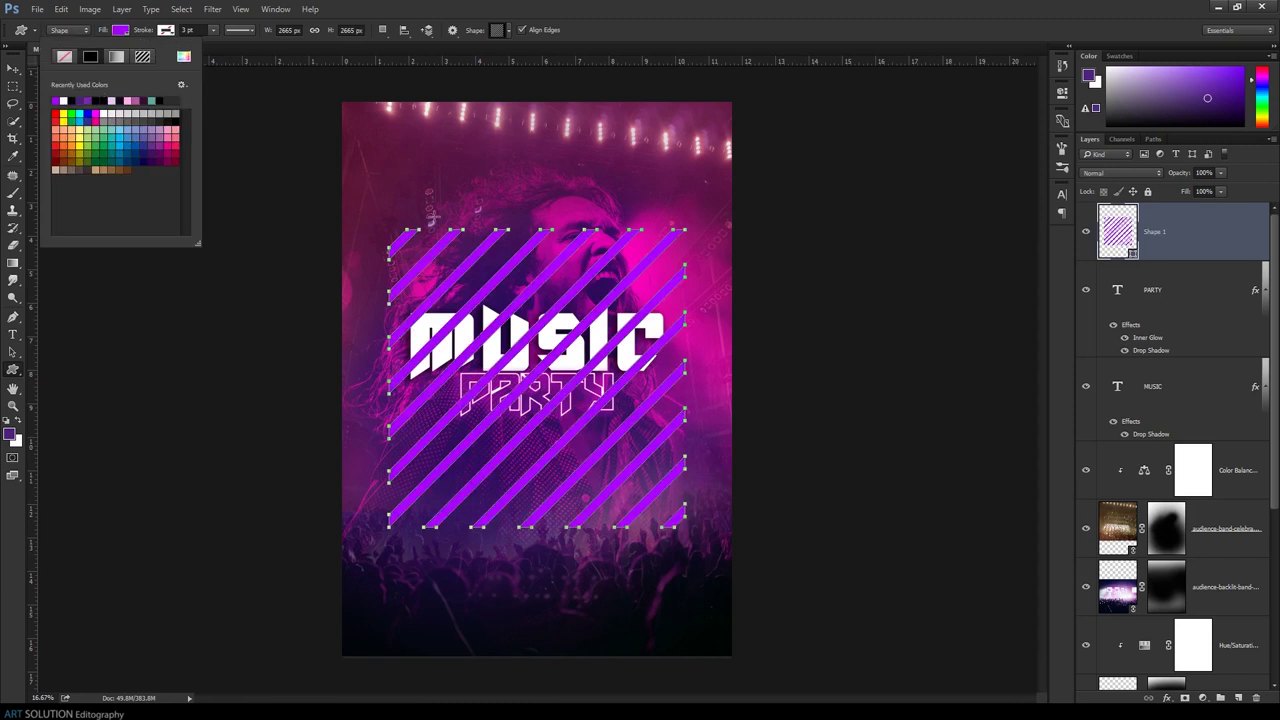
pyautogui.click(183, 57)
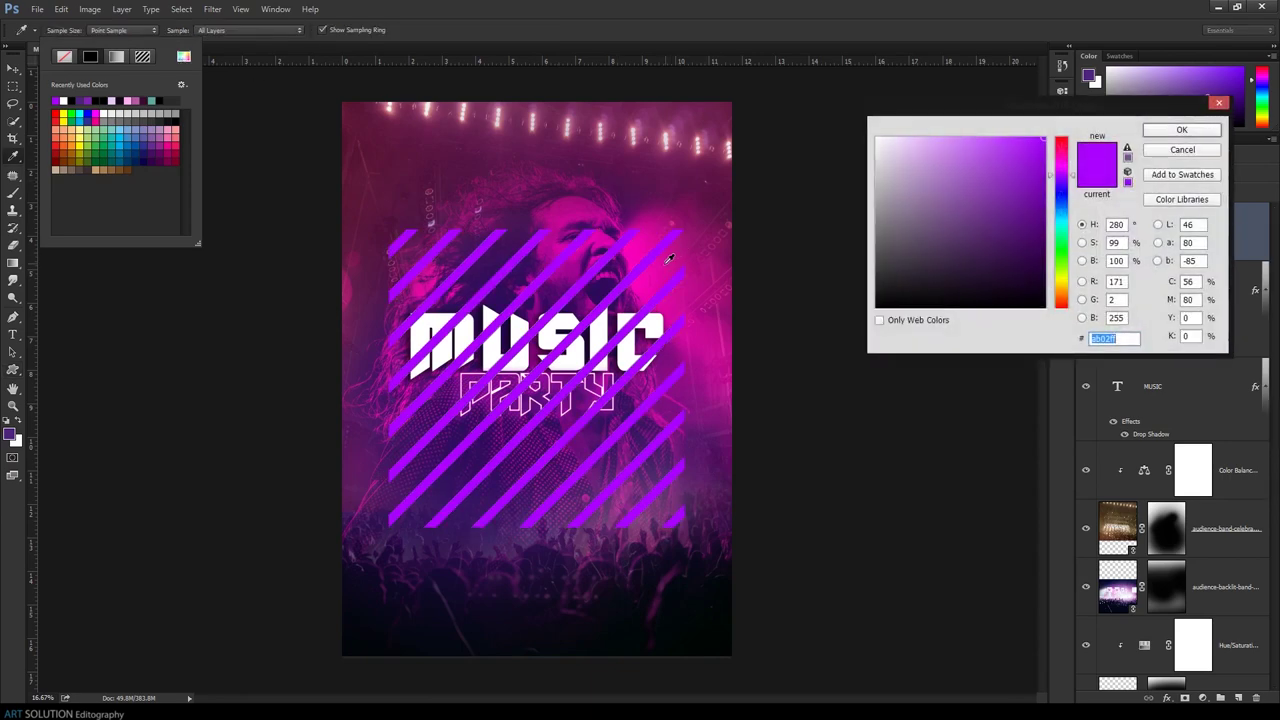
pyautogui.click(669, 259)
pyautogui.click(1181, 129)
pyautogui.click(447, 5)
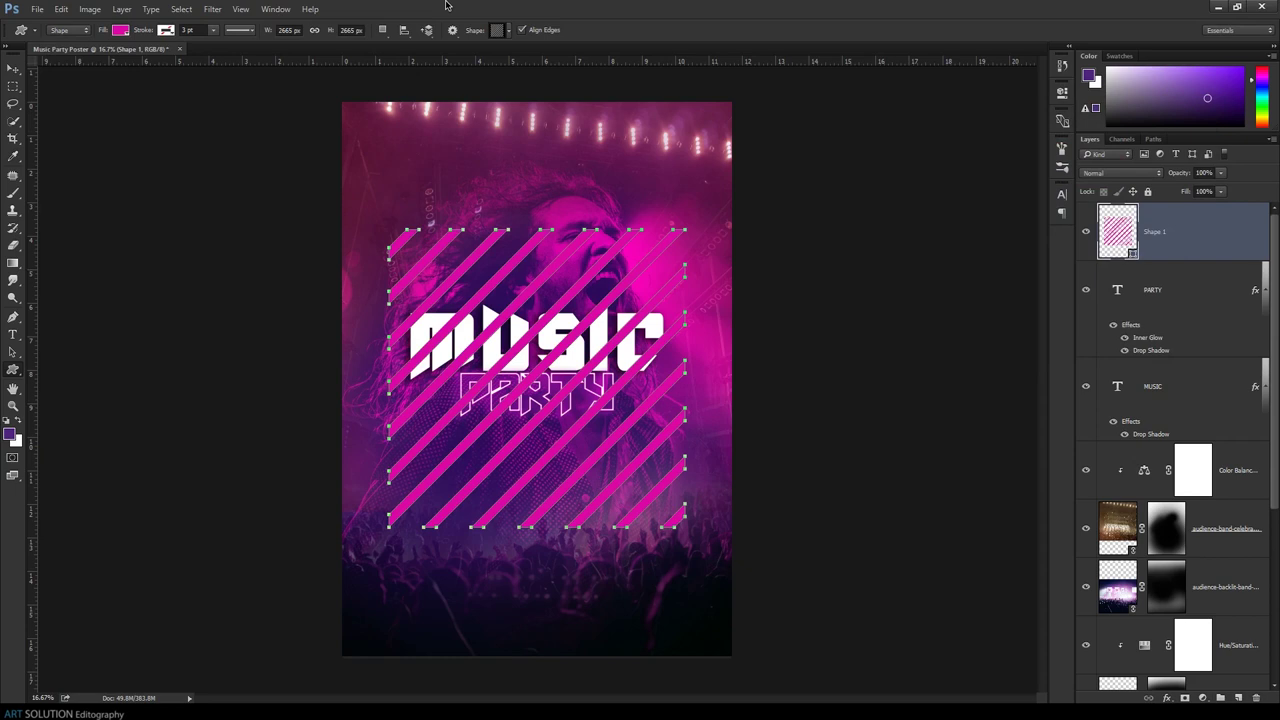
# Restack the Shape 1 stripes layer between PARTY and MUSIC, shifting it toward the top-left
pyautogui.click(12, 67)
pyautogui.moveTo(480, 287)
pyautogui.mouseDown()
pyautogui.moveTo(493, 262)
pyautogui.moveTo(477, 249)
pyautogui.mouseUp()
pyautogui.moveTo(1199, 240); pyautogui.dragTo(1185, 358)
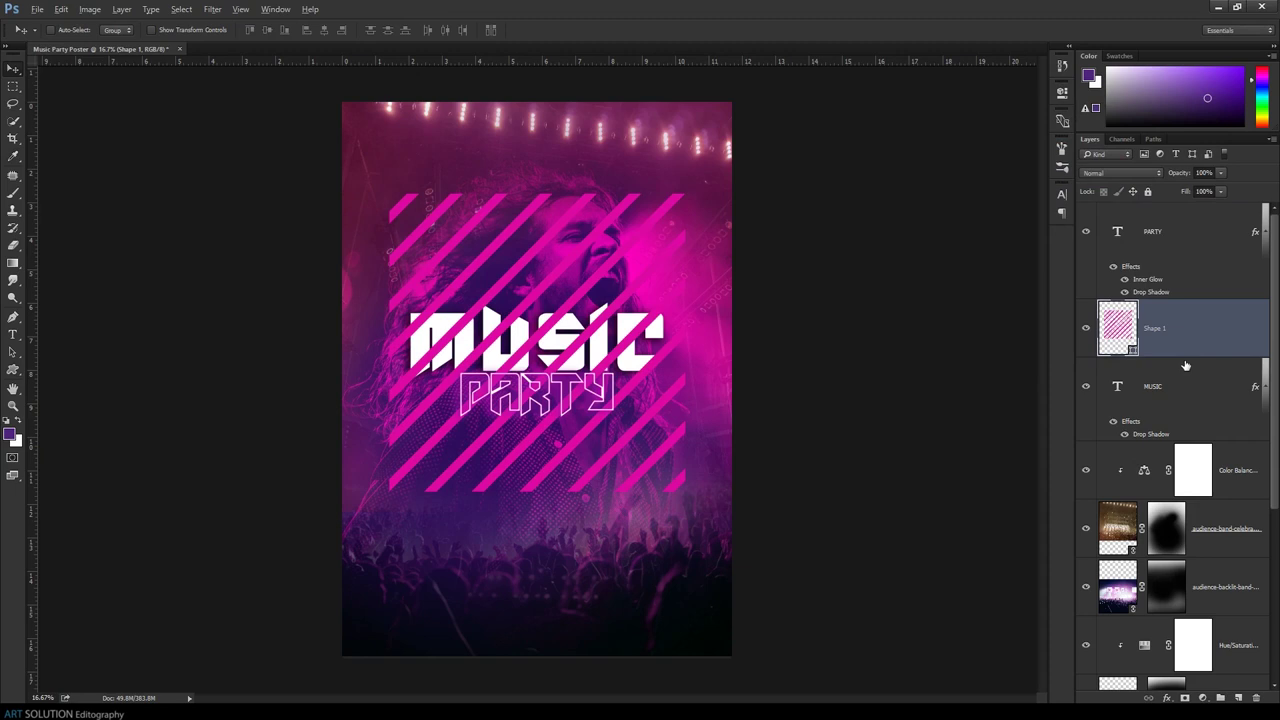
pyautogui.keyDown('alt'); pyautogui.click(1186, 357); pyautogui.keyUp('alt')
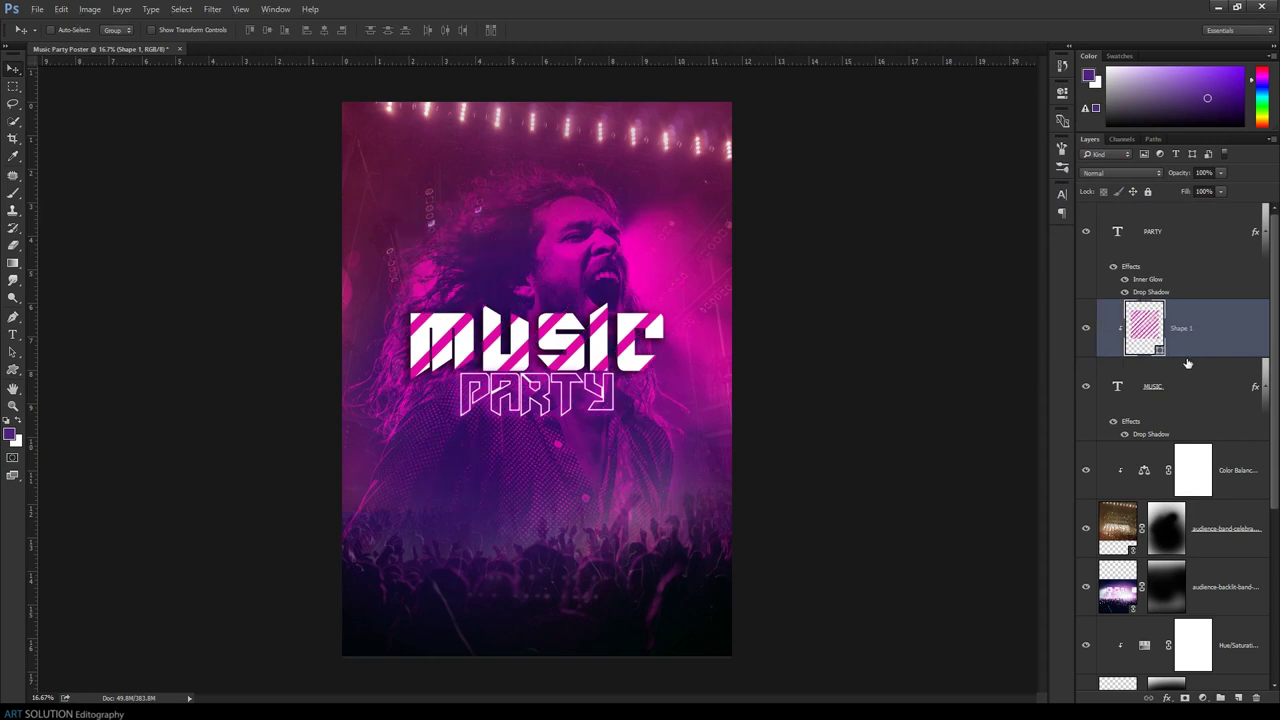
pyautogui.hotkey('ctrl', 'alt', 'g')
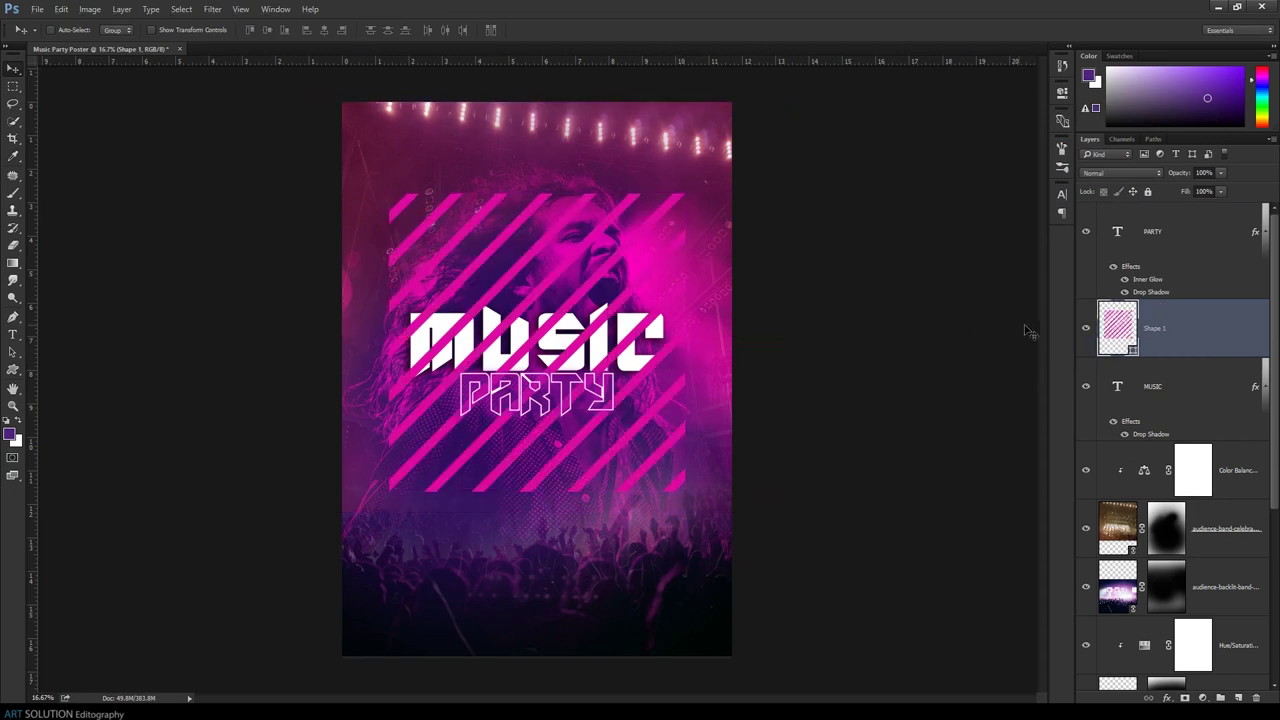
pyautogui.moveTo(584, 290); pyautogui.dragTo(535, 215)
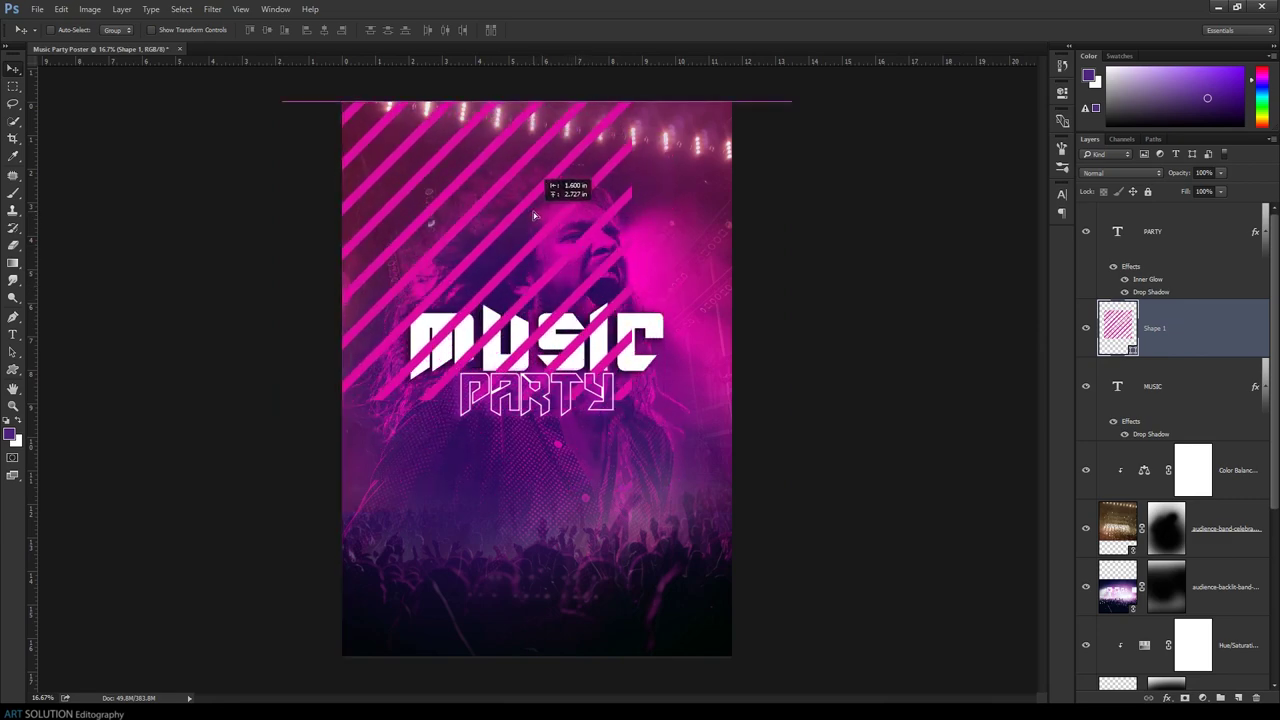
# Scale the stripes from the top-left corner to about 136%, spanning the poster width, and add a layer mask
pyautogui.moveTo(535, 215); pyautogui.dragTo(535, 216)
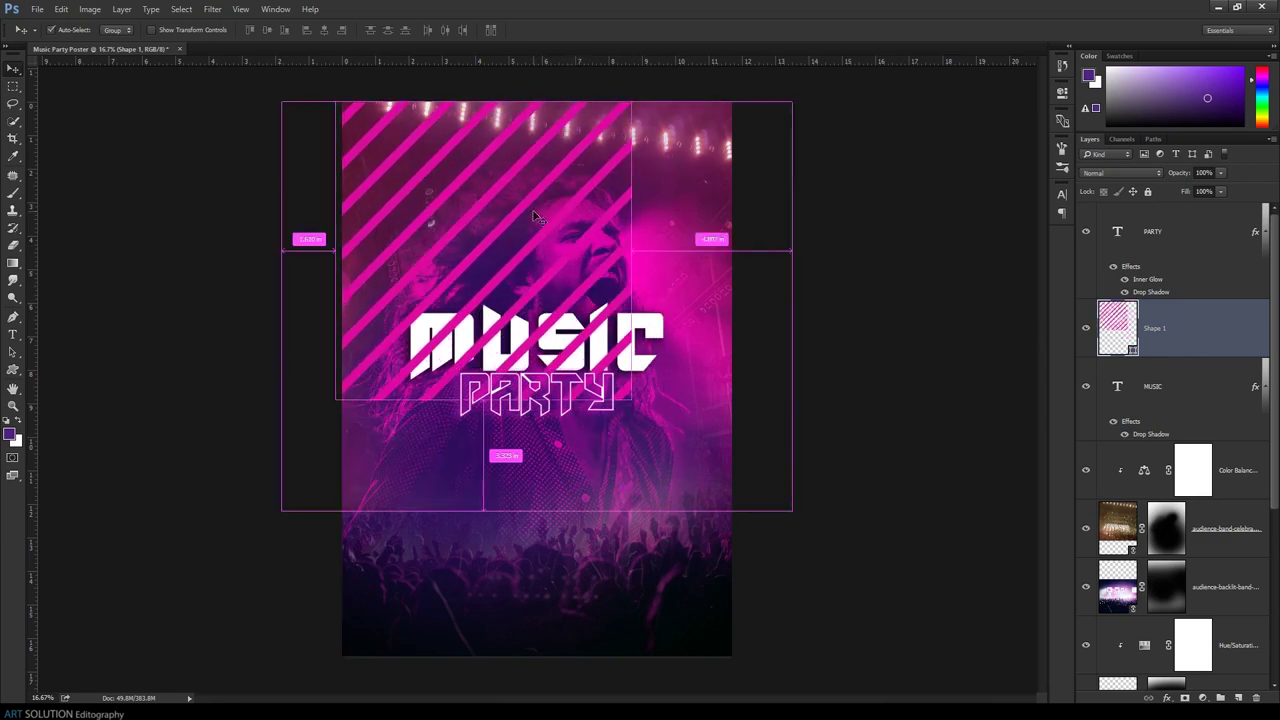
pyautogui.hotkey('ctrl', 't')
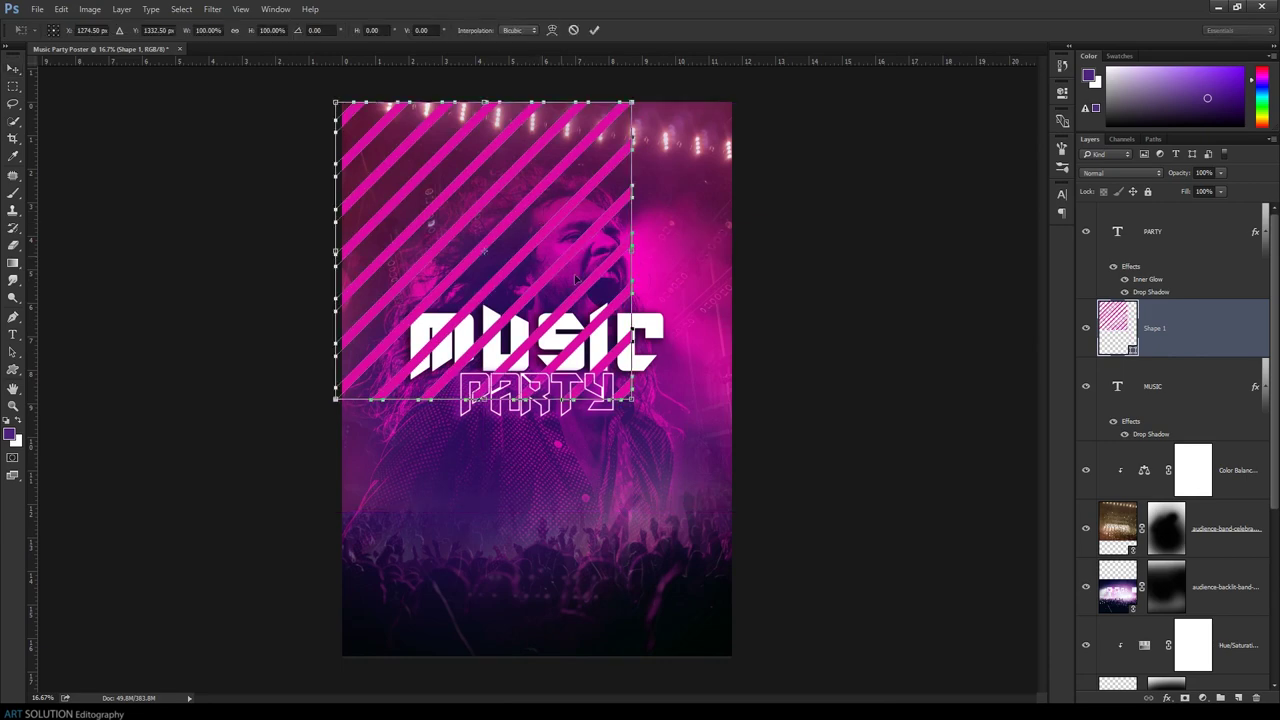
pyautogui.moveTo(640, 405); pyautogui.dragTo(739, 509)
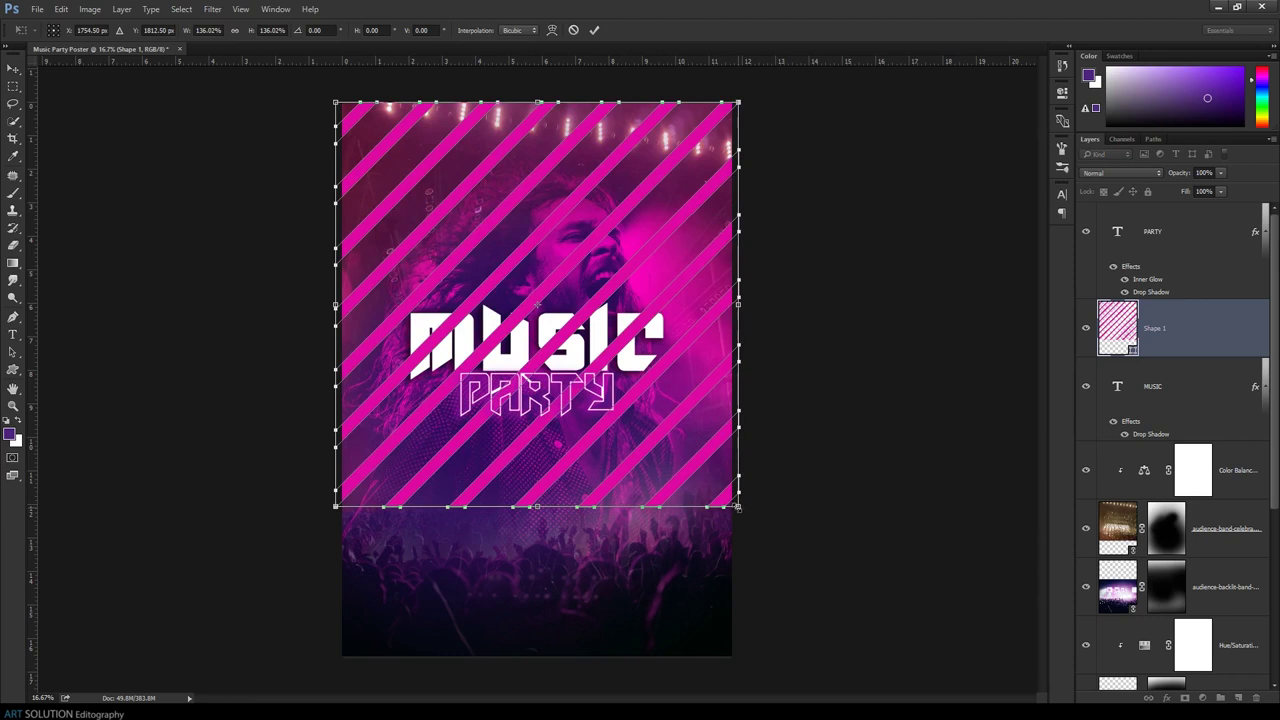
pyautogui.press('Return')
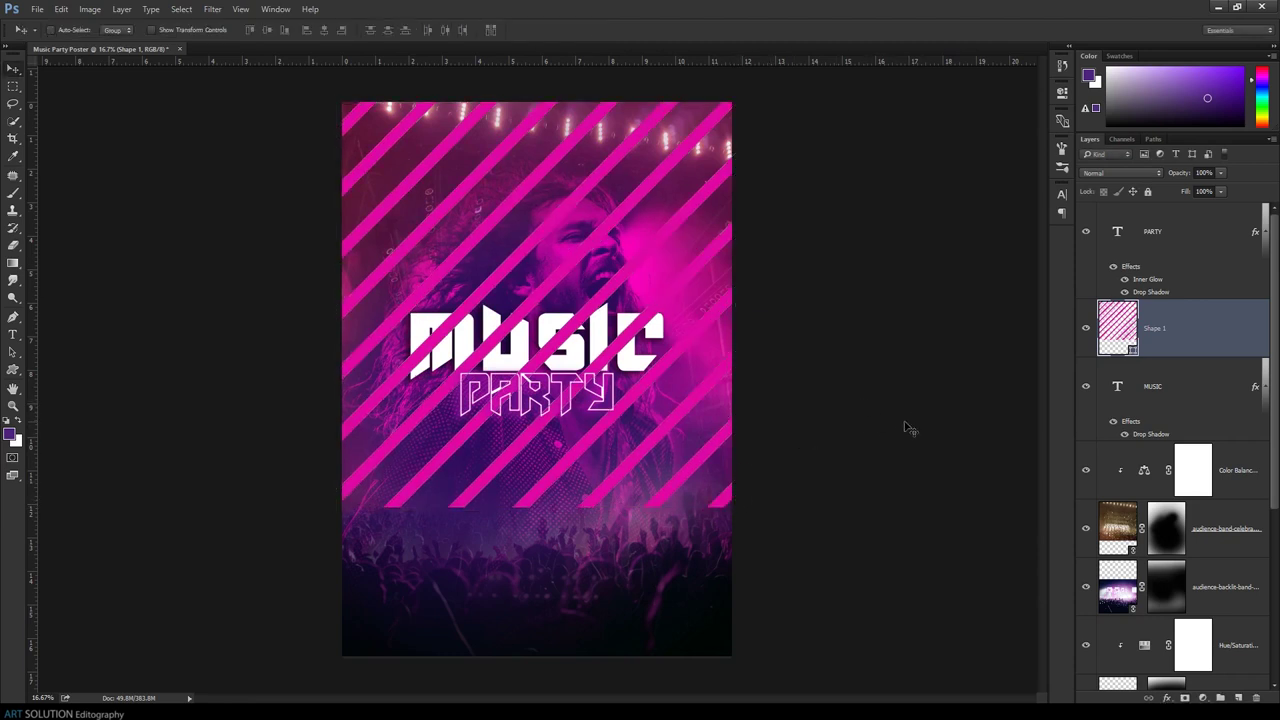
pyautogui.click(1185, 697)
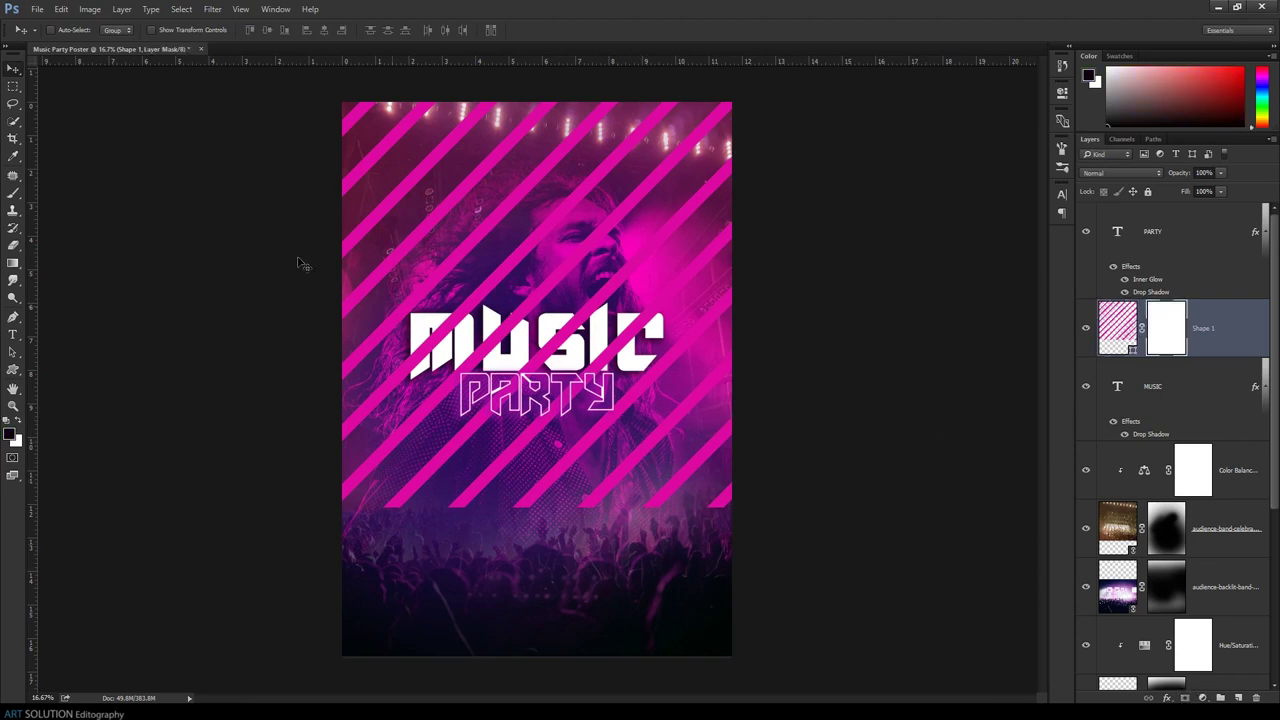
# Paint black on Shape 1's mask with a large soft brush to hide stripes over the face, title and lower poster
pyautogui.click(13, 193)
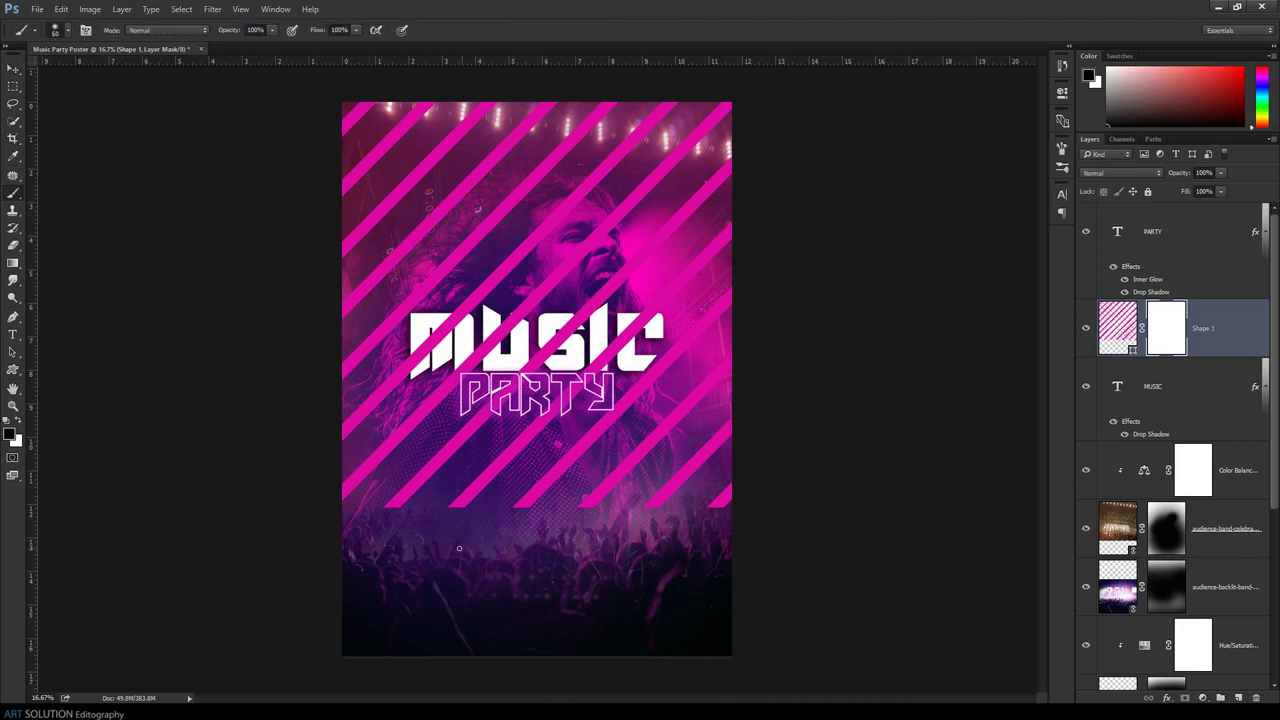
pyautogui.press(']')
pyautogui.press(']')
pyautogui.press(']')
pyautogui.moveTo(675, 534)
pyautogui.mouseDown()
pyautogui.moveTo(355, 540)
pyautogui.moveTo(400, 500)
pyautogui.moveTo(500, 214)
pyautogui.moveTo(586, 271)
pyautogui.moveTo(586, 229)
pyautogui.moveTo(655, 392)
pyautogui.mouseUp()
pyautogui.press(']')
pyautogui.press(']')
pyautogui.press(']')
pyautogui.press(']')
pyautogui.press(']')
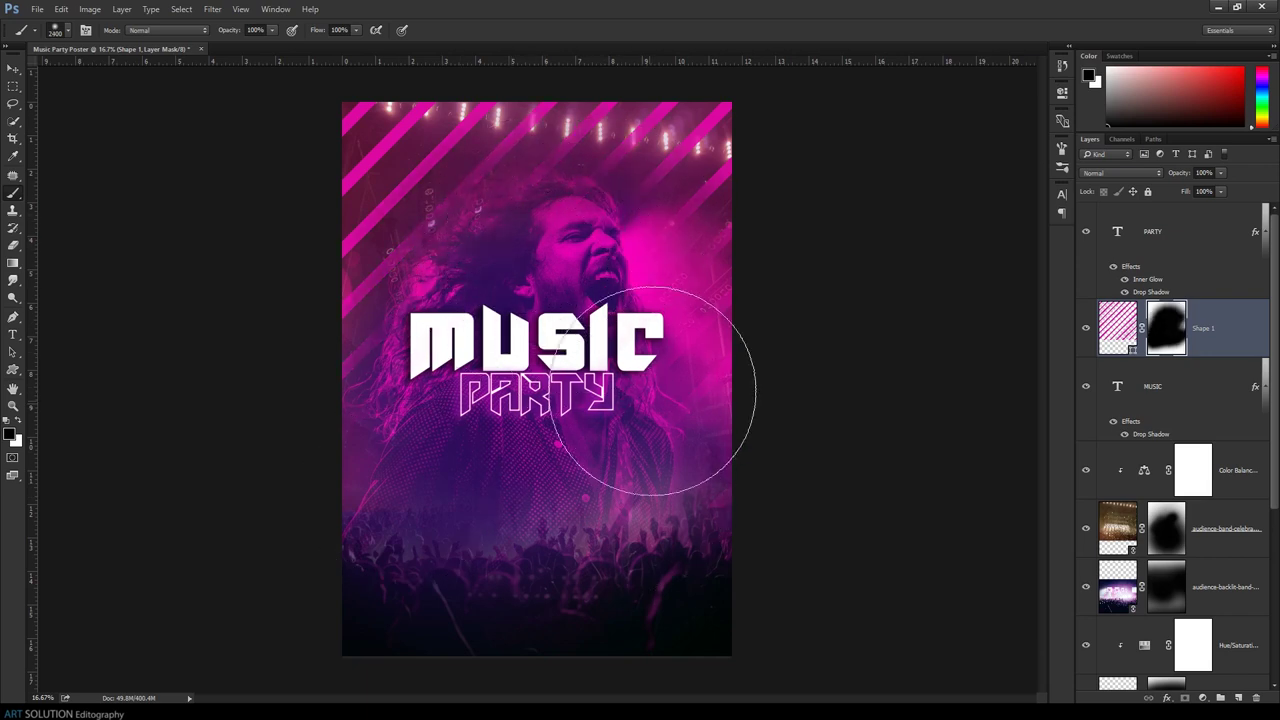
pyautogui.moveTo(426, 463); pyautogui.dragTo(471, 300)
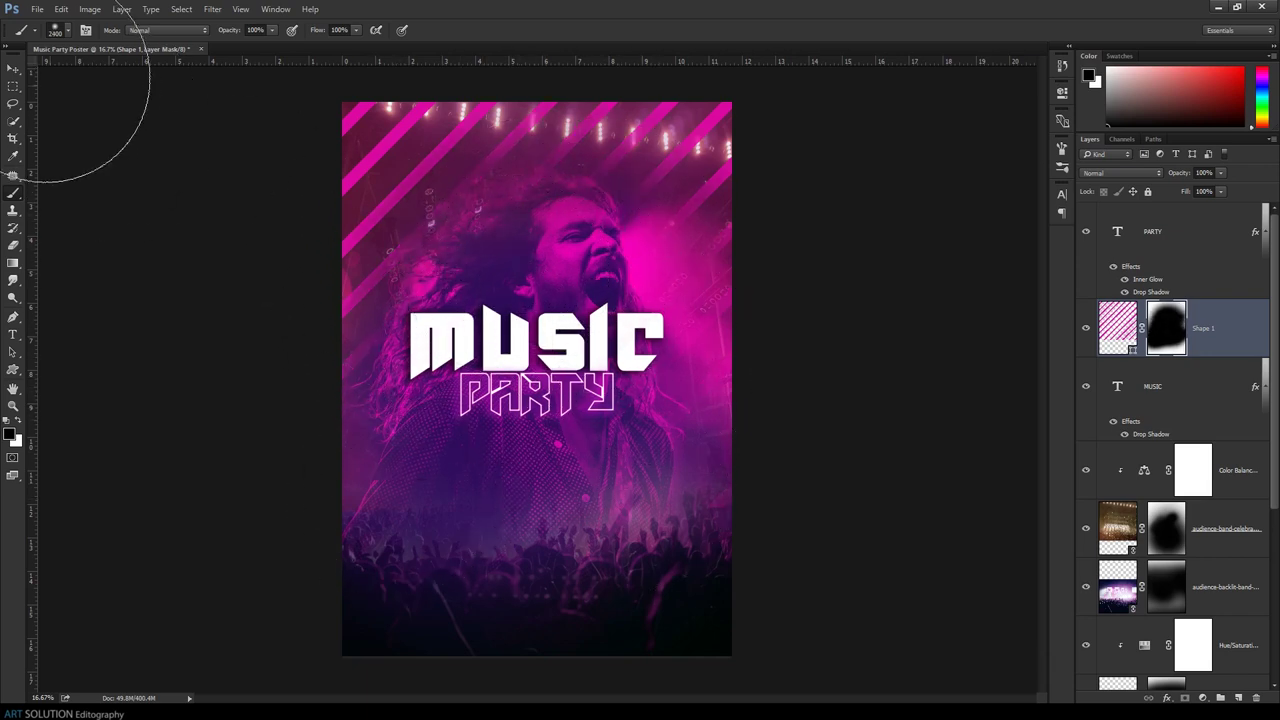
pyautogui.click(13, 68)
pyautogui.rightClick(1116, 320)
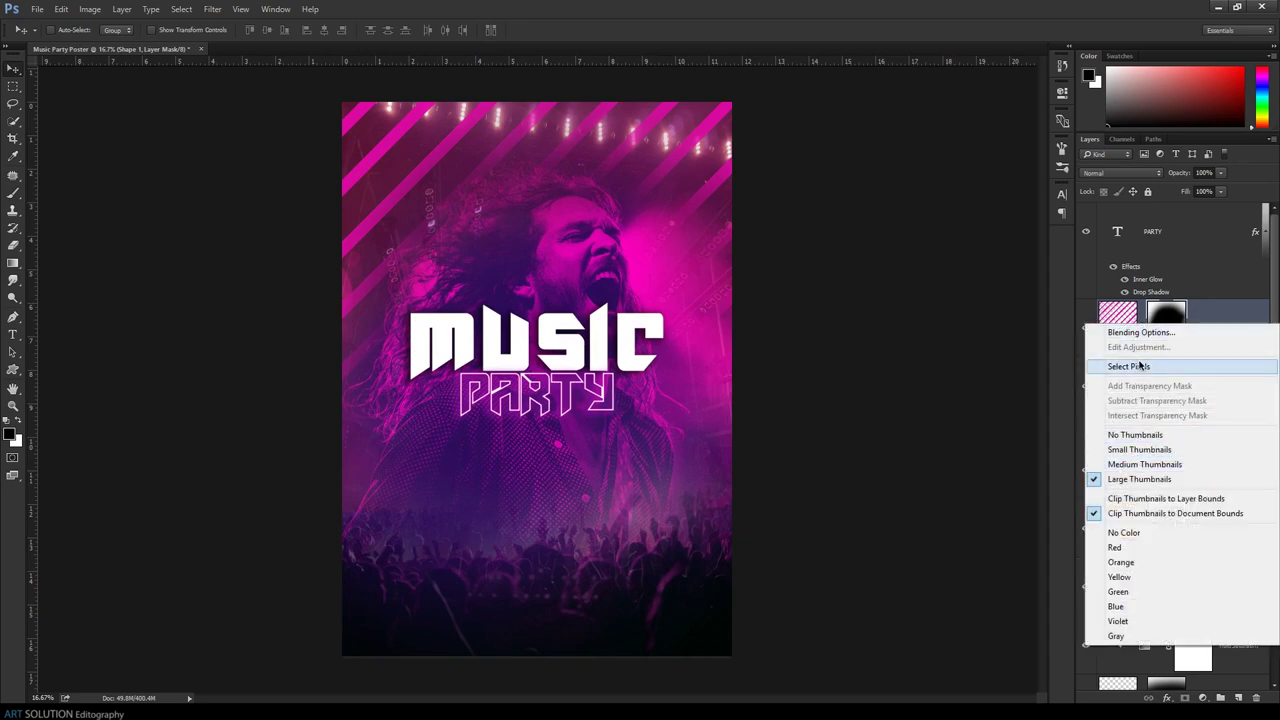
# Duplicate the Shape 1 stripes layer and shift the copy slightly upward
pyautogui.rightClick(1202, 314)
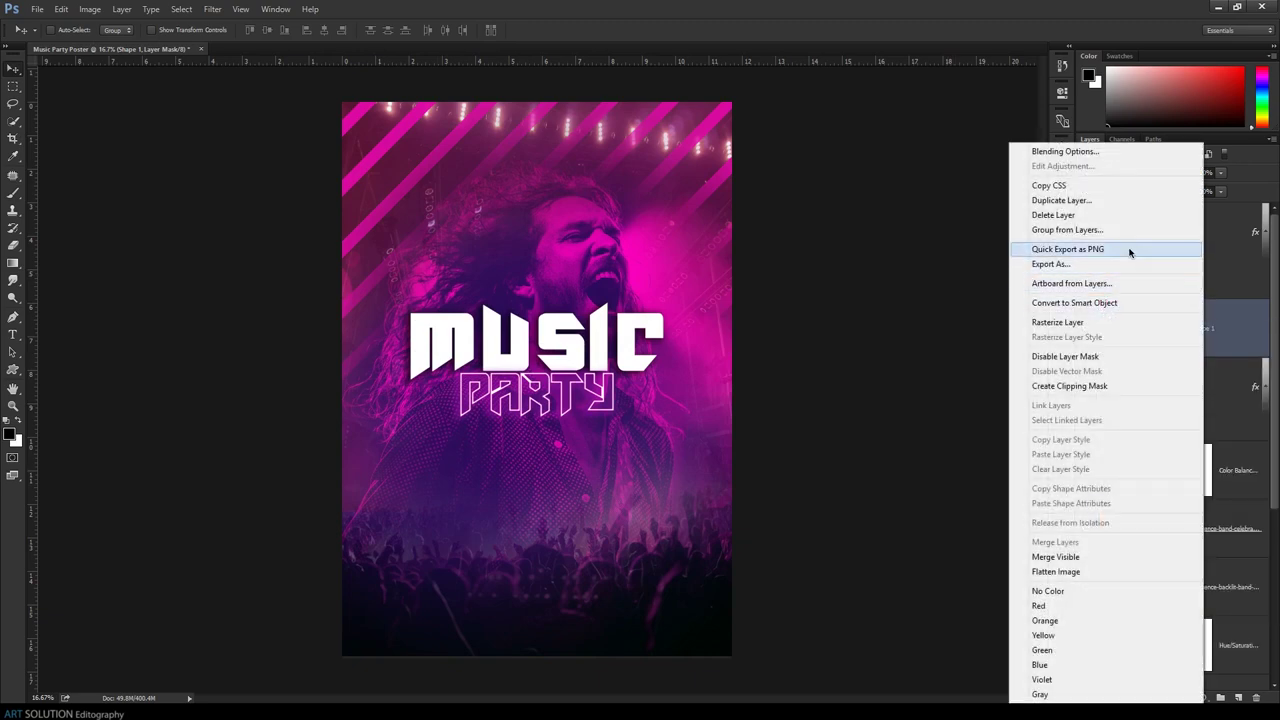
pyautogui.click(1062, 201)
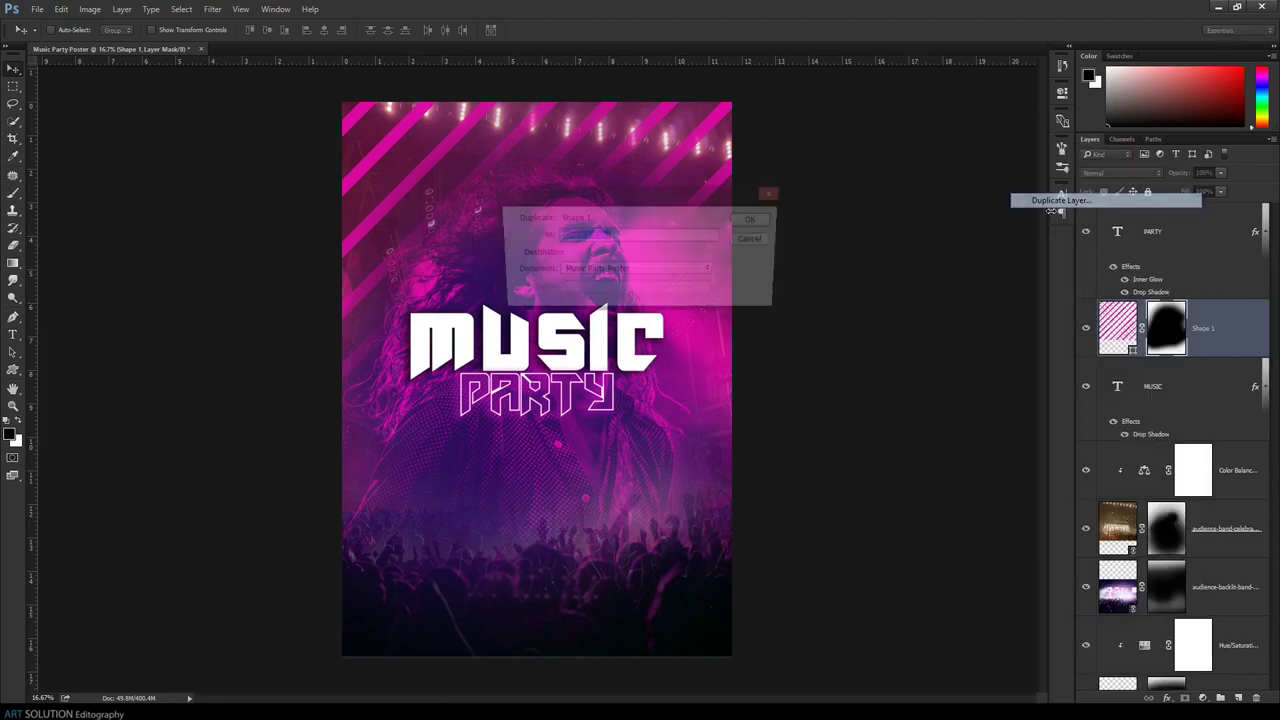
pyautogui.click(750, 219)
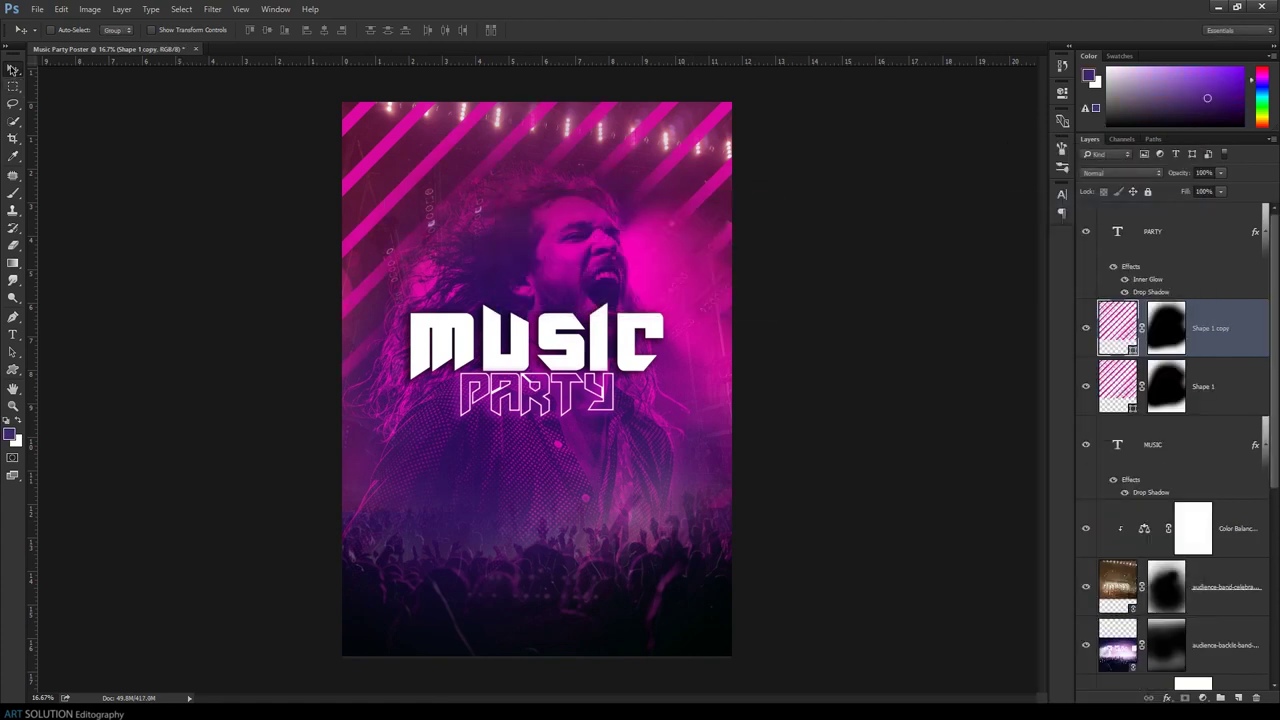
pyautogui.moveTo(506, 162); pyautogui.dragTo(533, 100)
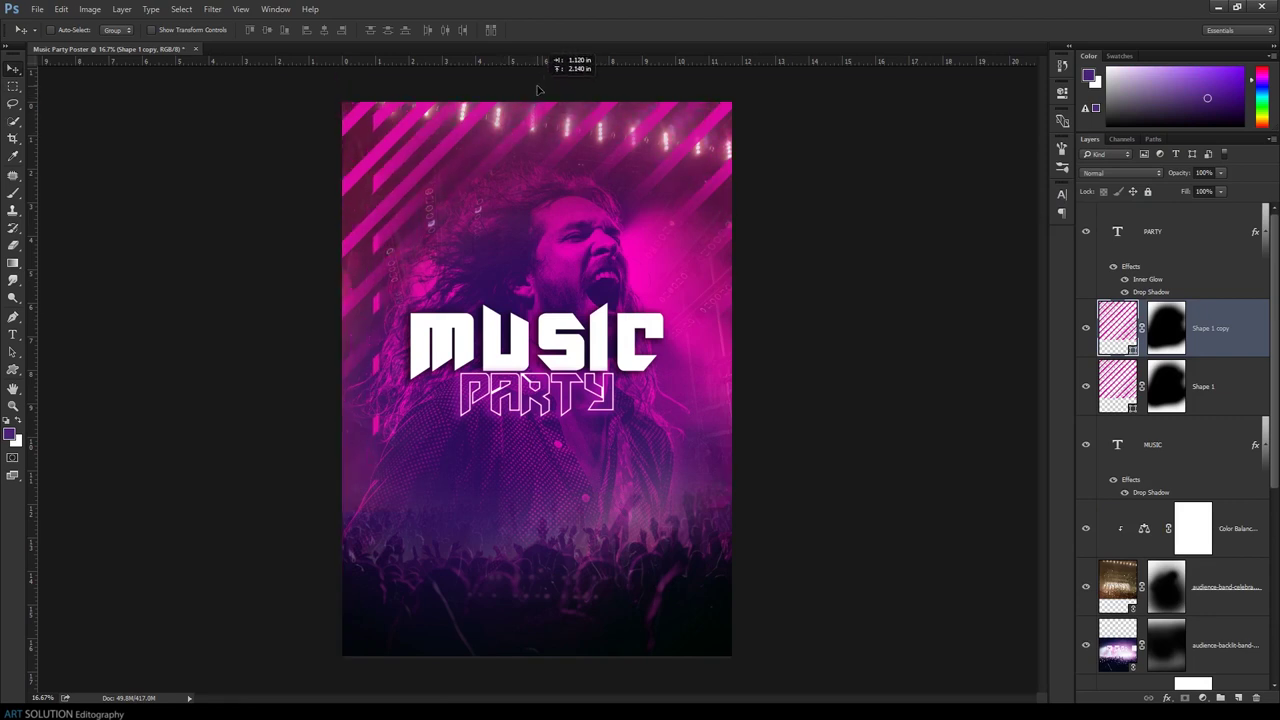
pyautogui.moveTo(533, 100); pyautogui.dragTo(532, 96)
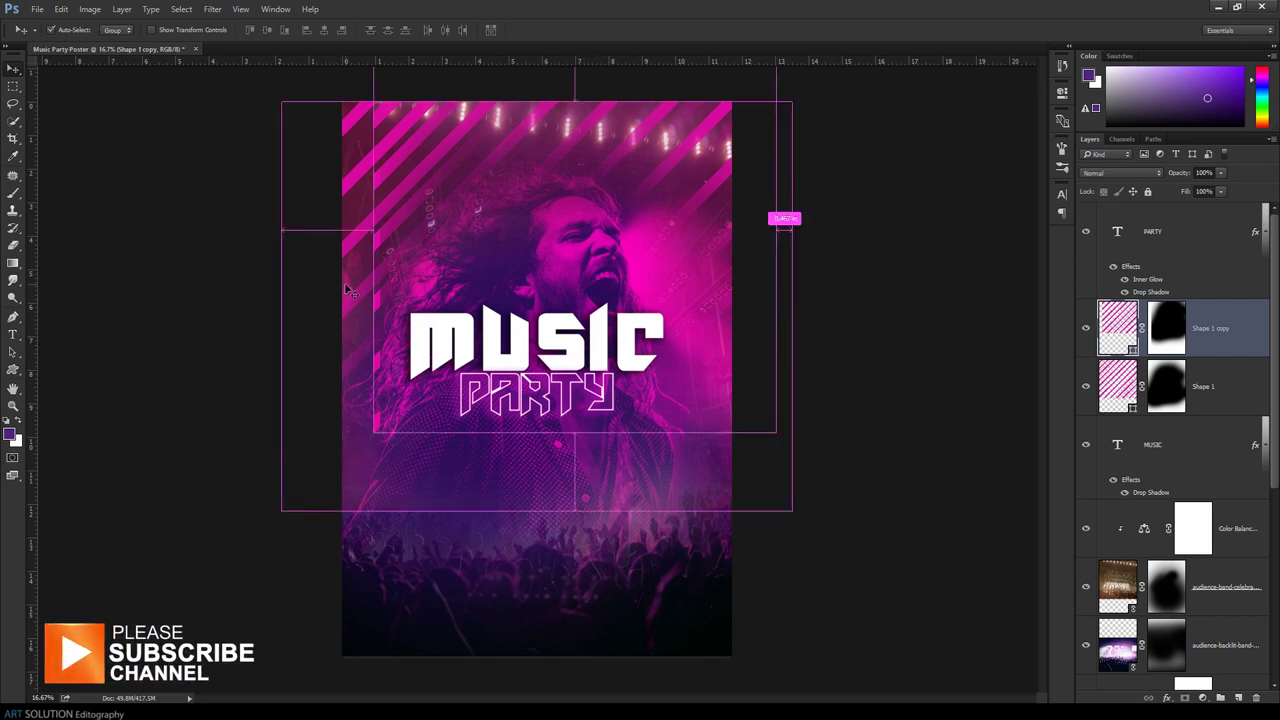
# Fill the stripe copy white and nudge it slightly right of the pink stripes
pyautogui.hotkey('ctrl', 'shift', 'BackSpace')
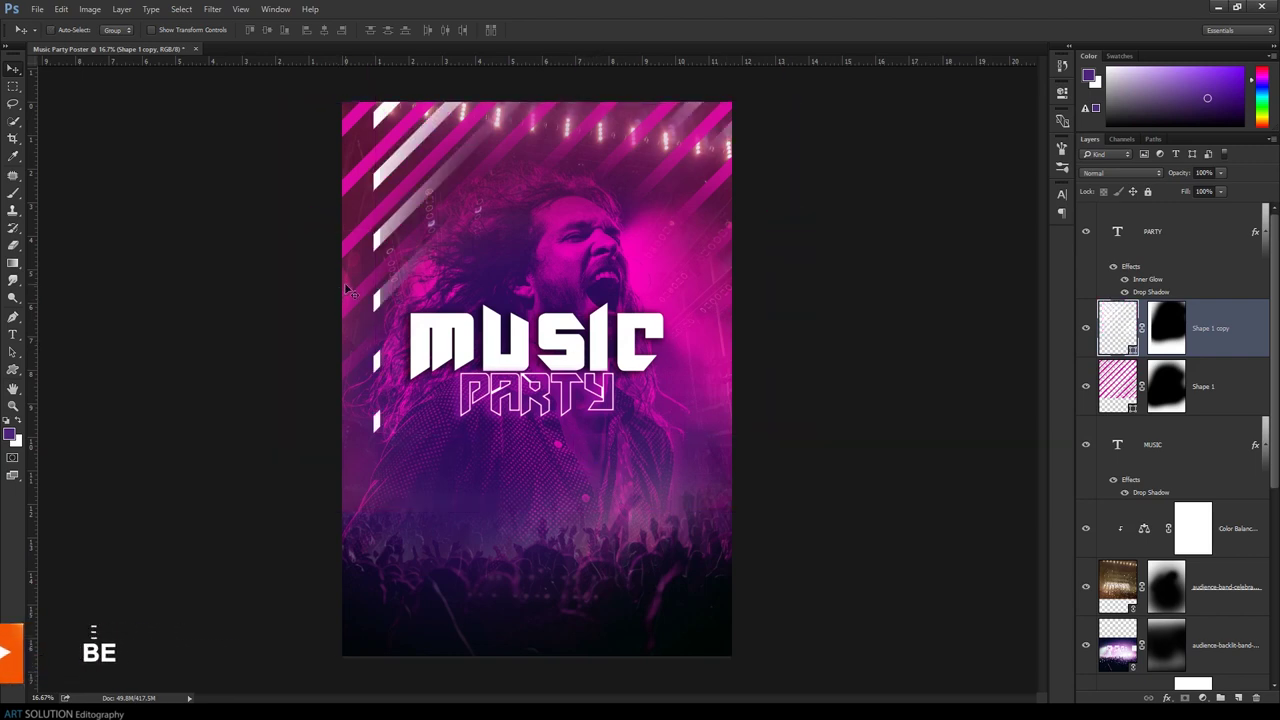
pyautogui.moveTo(537, 244); pyautogui.dragTo(541, 212)
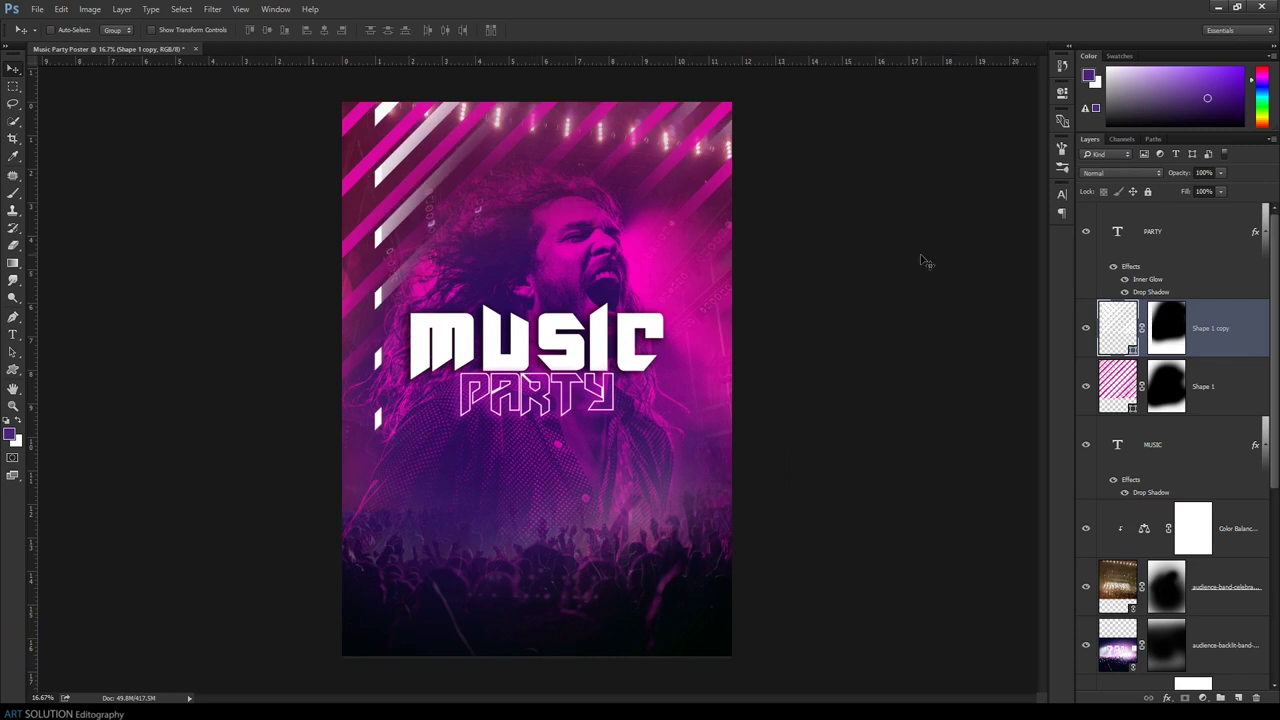
pyautogui.hotkey('ctrl', '-')
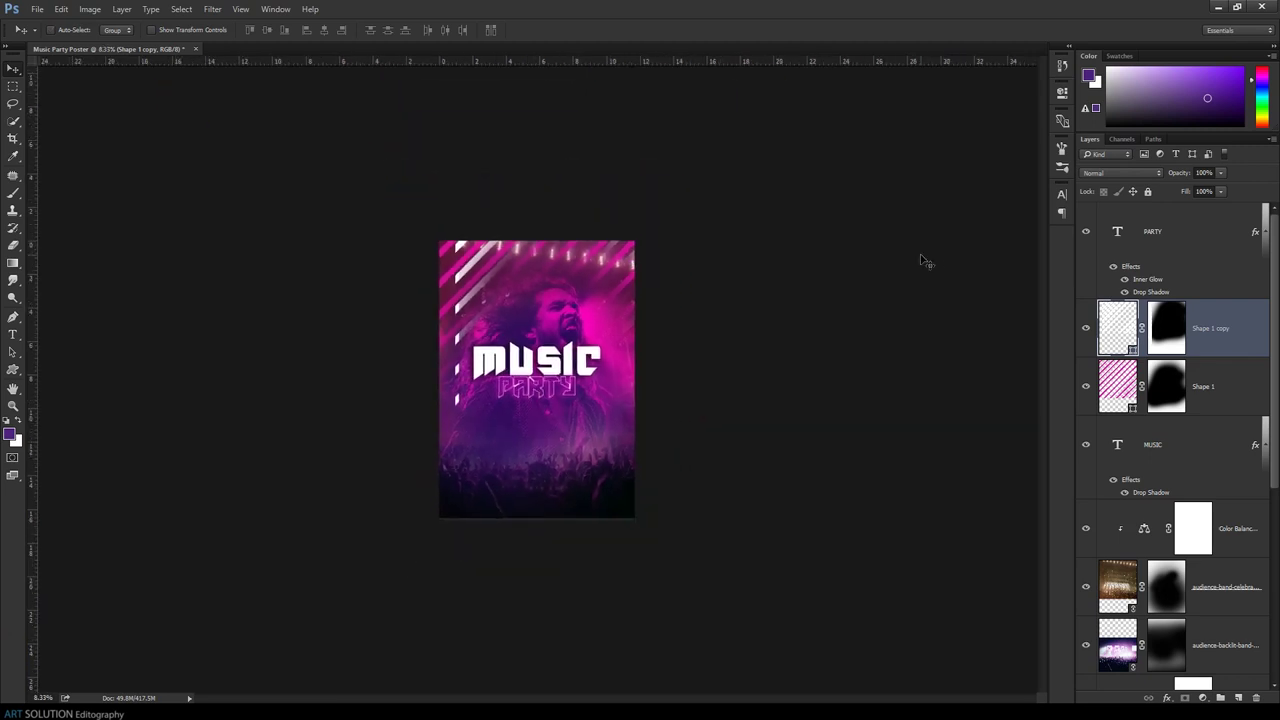
pyautogui.hotkey('ctrl', '+')
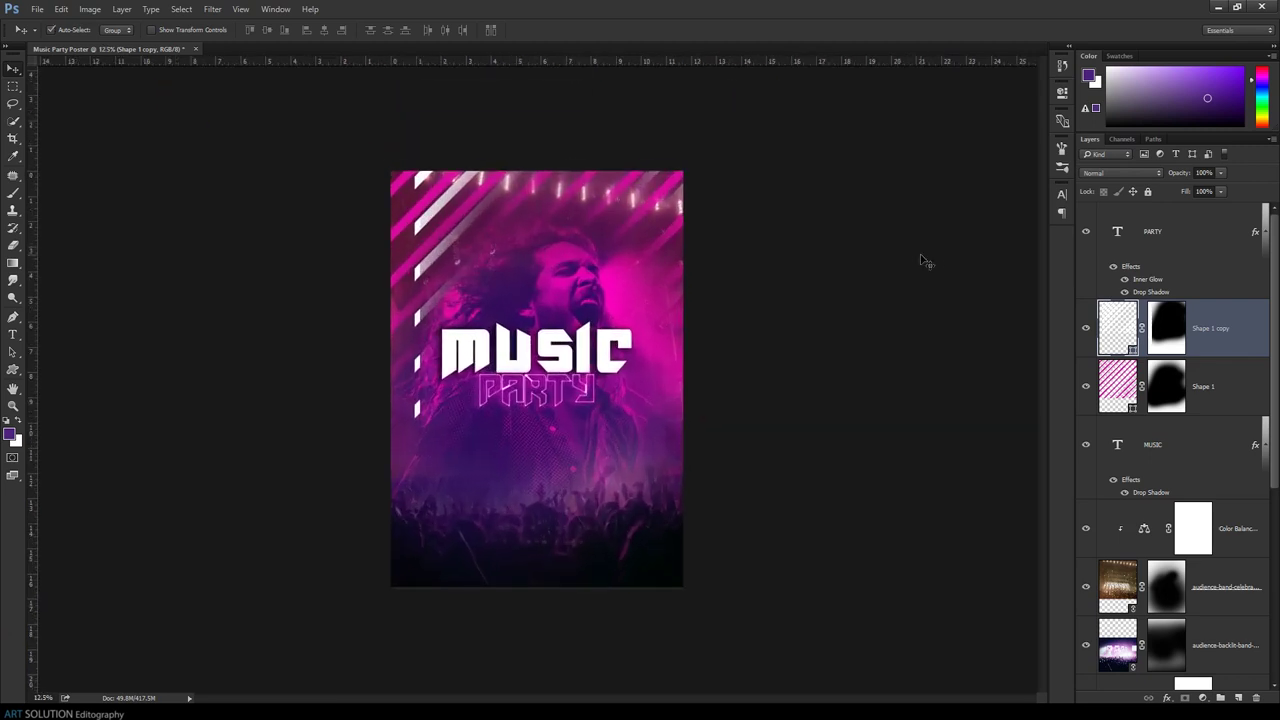
# Group the pink and white stripe layers into Group 1 and duplicate the group
pyautogui.hotkey('ctrl', '+')
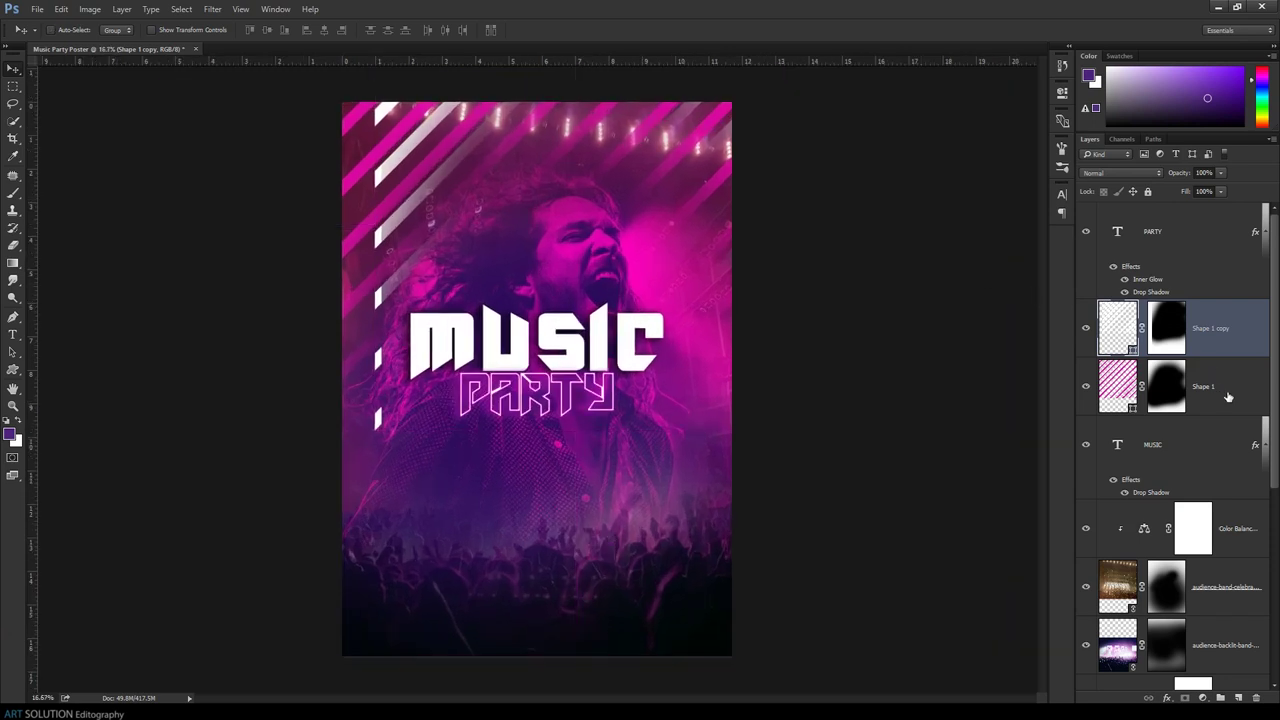
pyautogui.keyDown('shift'); pyautogui.click(1228, 397); pyautogui.keyUp('shift')
pyautogui.hotkey('ctrl', 'g')
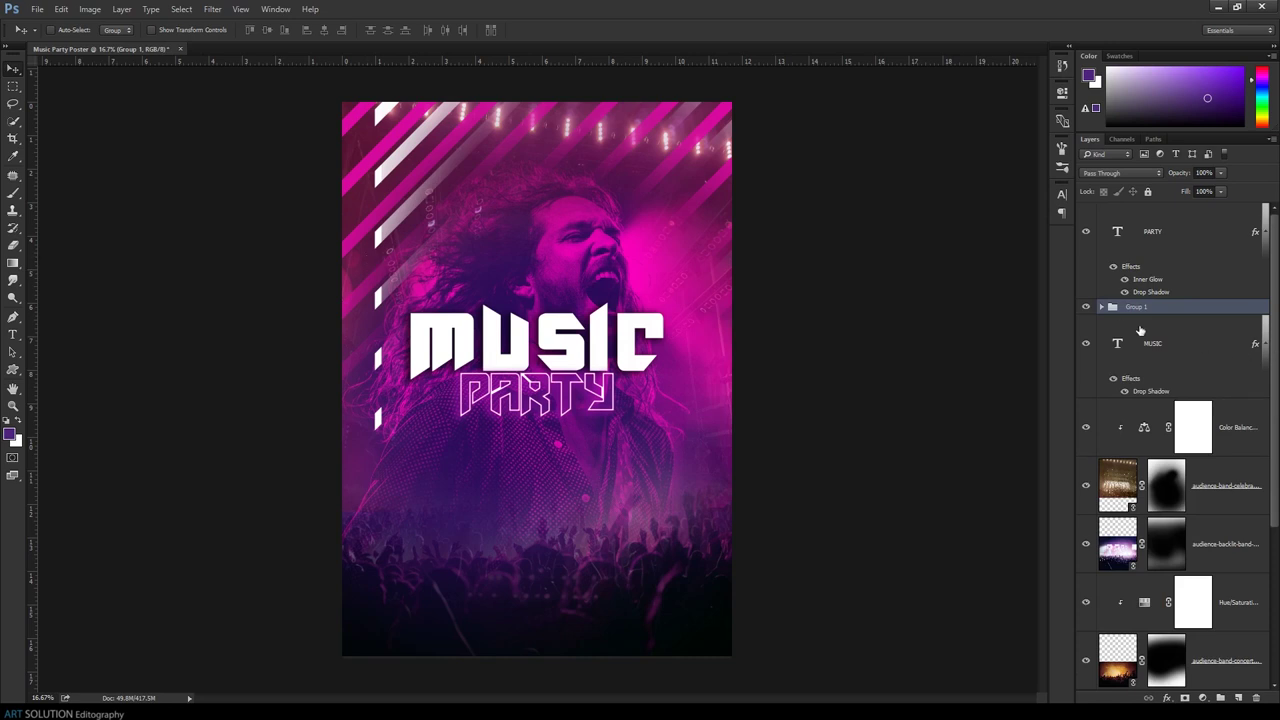
pyautogui.rightClick(1229, 312)
pyautogui.click(1175, 311)
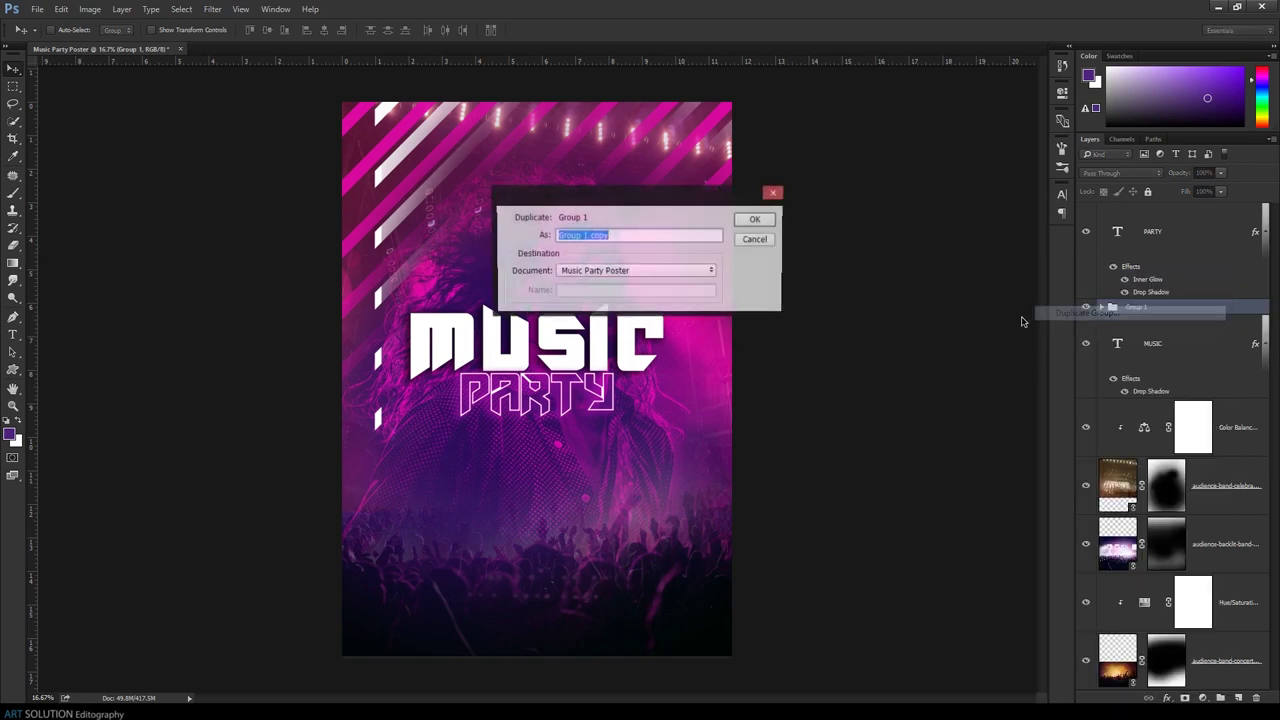
pyautogui.click(755, 219)
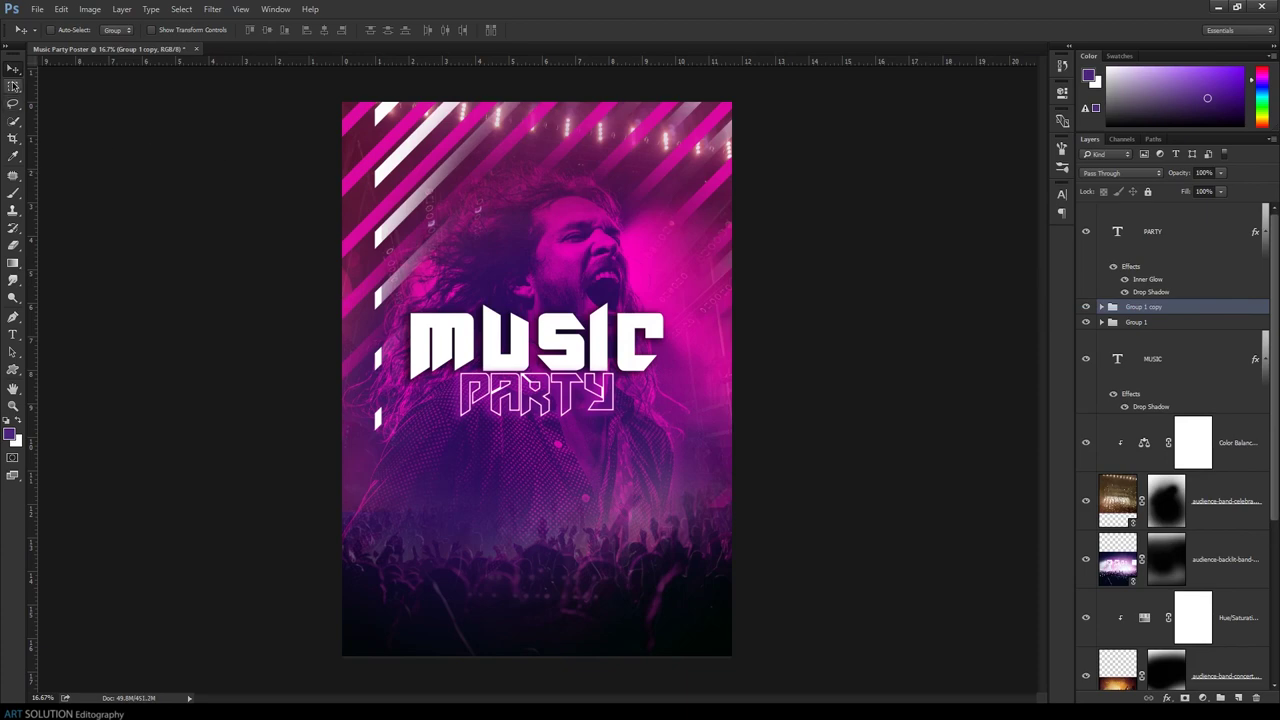
pyautogui.moveTo(428, 121); pyautogui.dragTo(437, 236)
pyautogui.moveTo(441, 265); pyautogui.dragTo(441, 265)
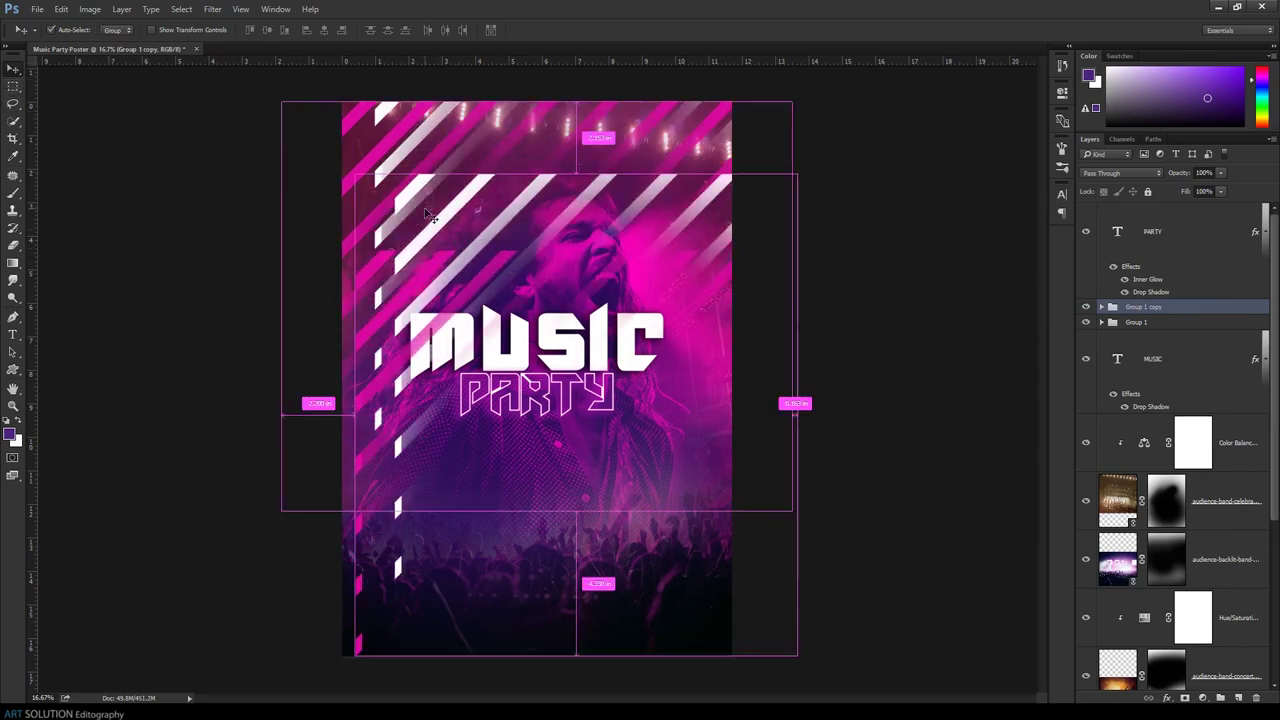
# Flip the Group 1 copy vertically and horizontally and move it into the bottom-right corner
pyautogui.click(61, 9)
pyautogui.click(107, 270)
pyautogui.rightClick(530, 273)
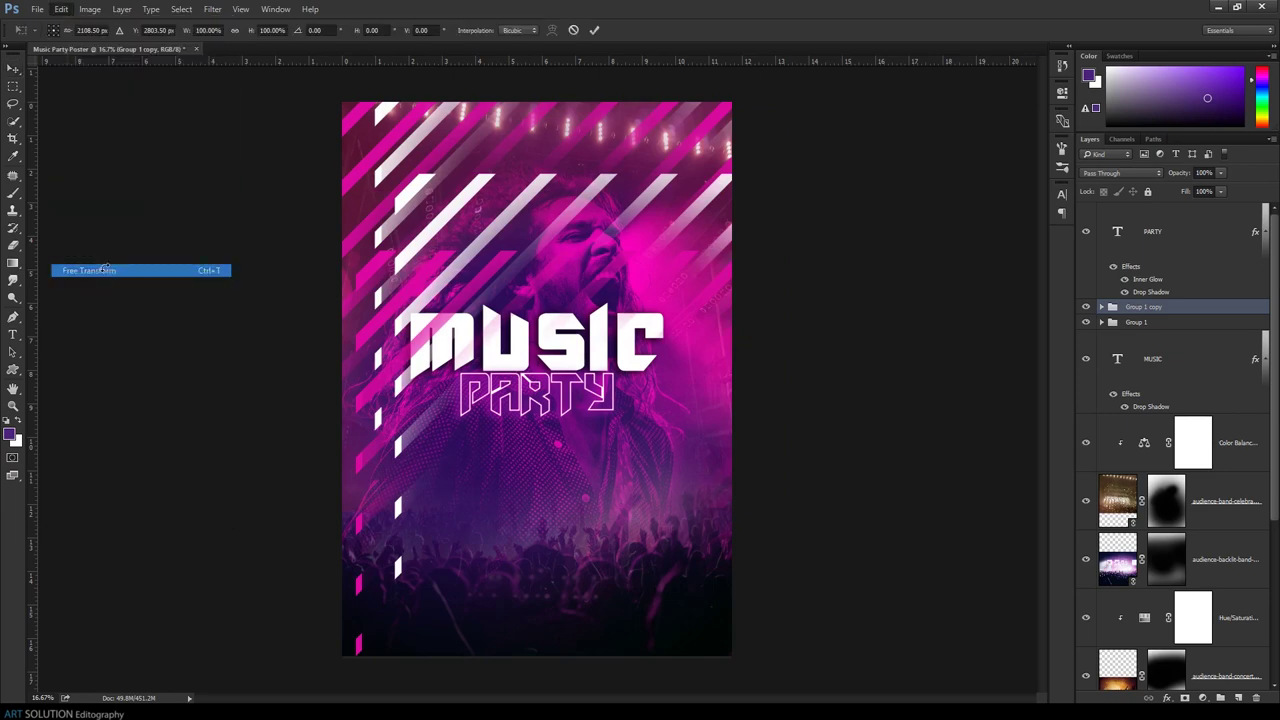
pyautogui.click(594, 487)
pyautogui.moveTo(594, 487); pyautogui.dragTo(571, 511)
pyautogui.rightClick(600, 432)
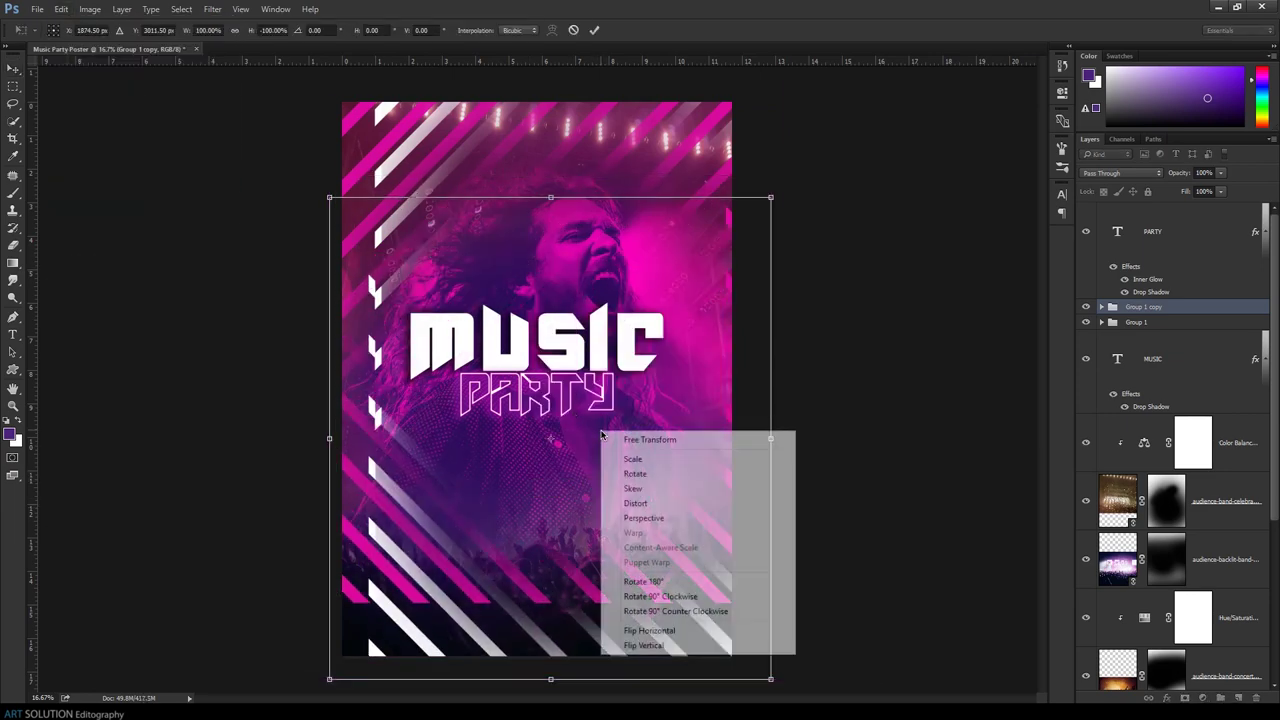
pyautogui.click(647, 633)
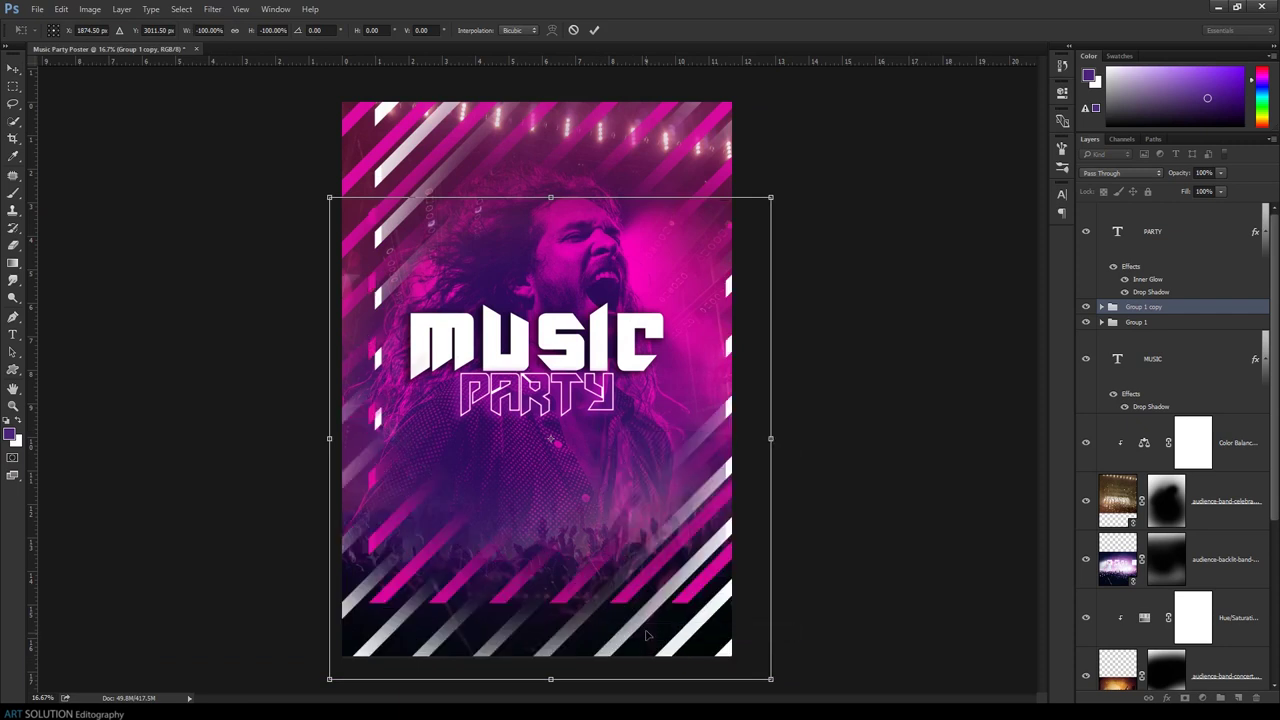
pyautogui.moveTo(656, 572)
pyautogui.mouseDown()
pyautogui.moveTo(637, 632)
pyautogui.moveTo(612, 643)
pyautogui.mouseUp()
pyautogui.click(594, 30)
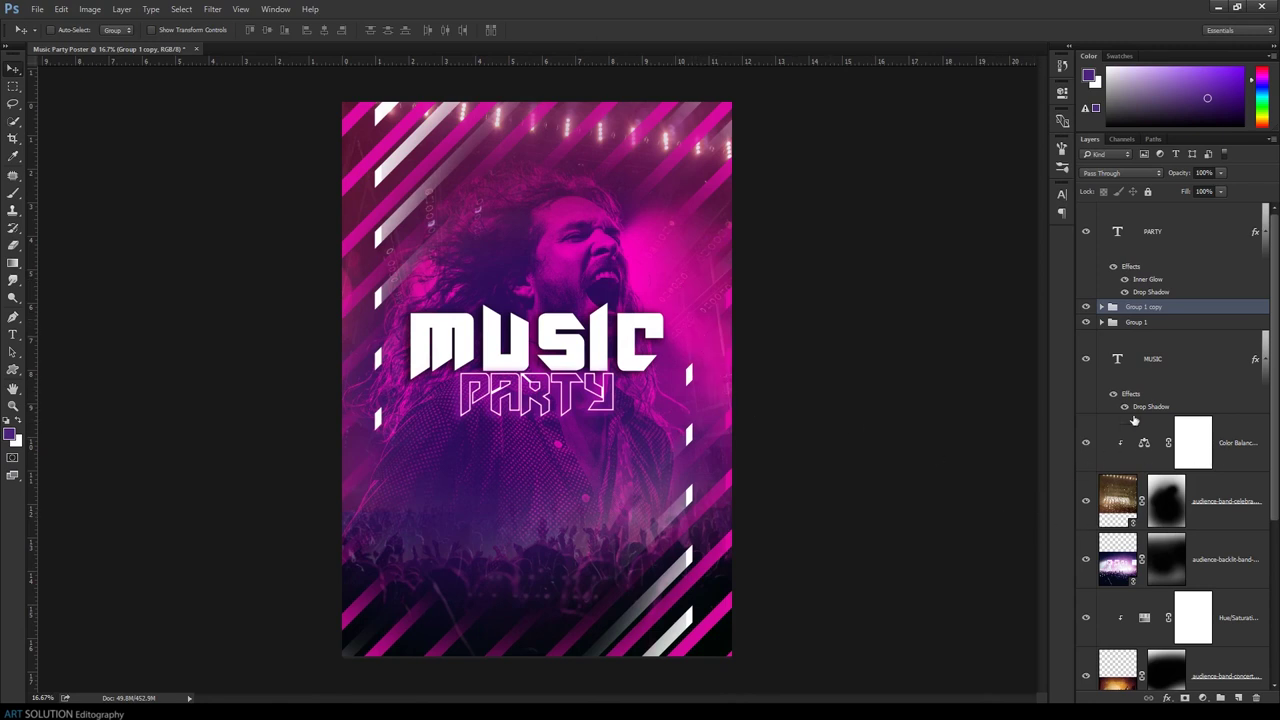
pyautogui.click(1102, 307)
# Paint out the lower-right stripes and right-edge white dashes on the copied group's Shape masks
pyautogui.click(1195, 347)
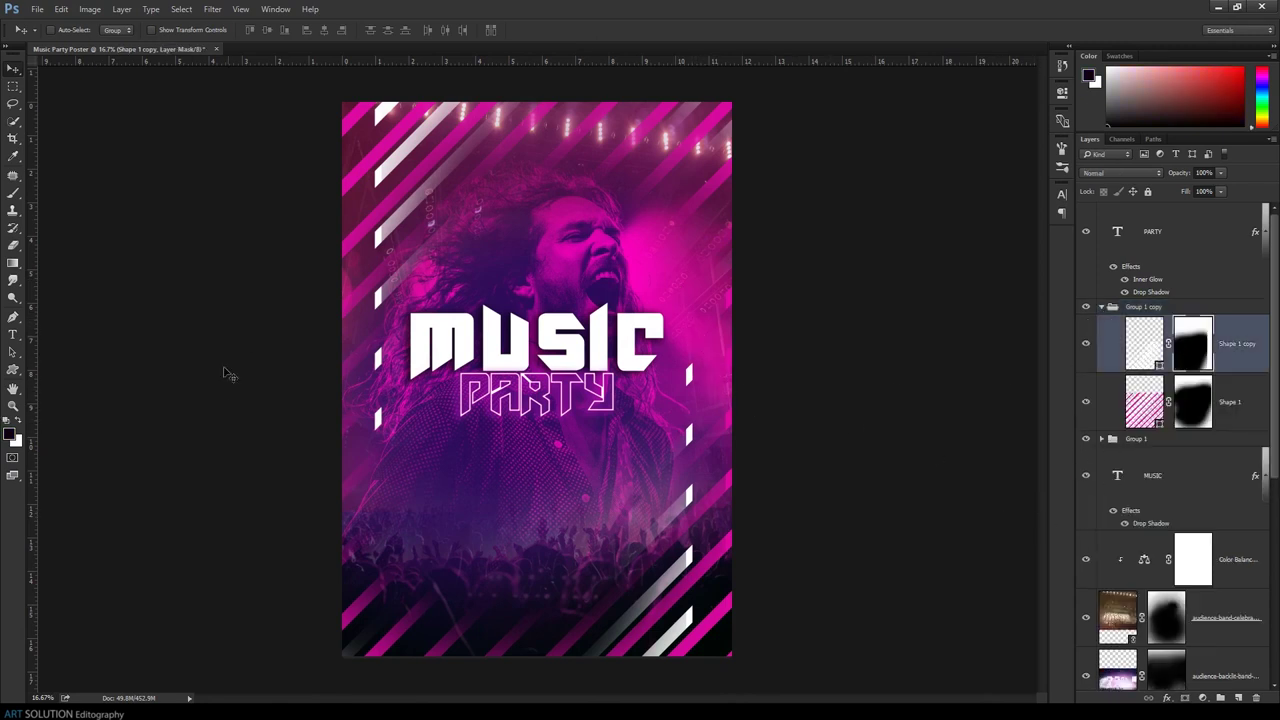
pyautogui.press('b')
pyautogui.moveTo(690, 420); pyautogui.dragTo(622, 576)
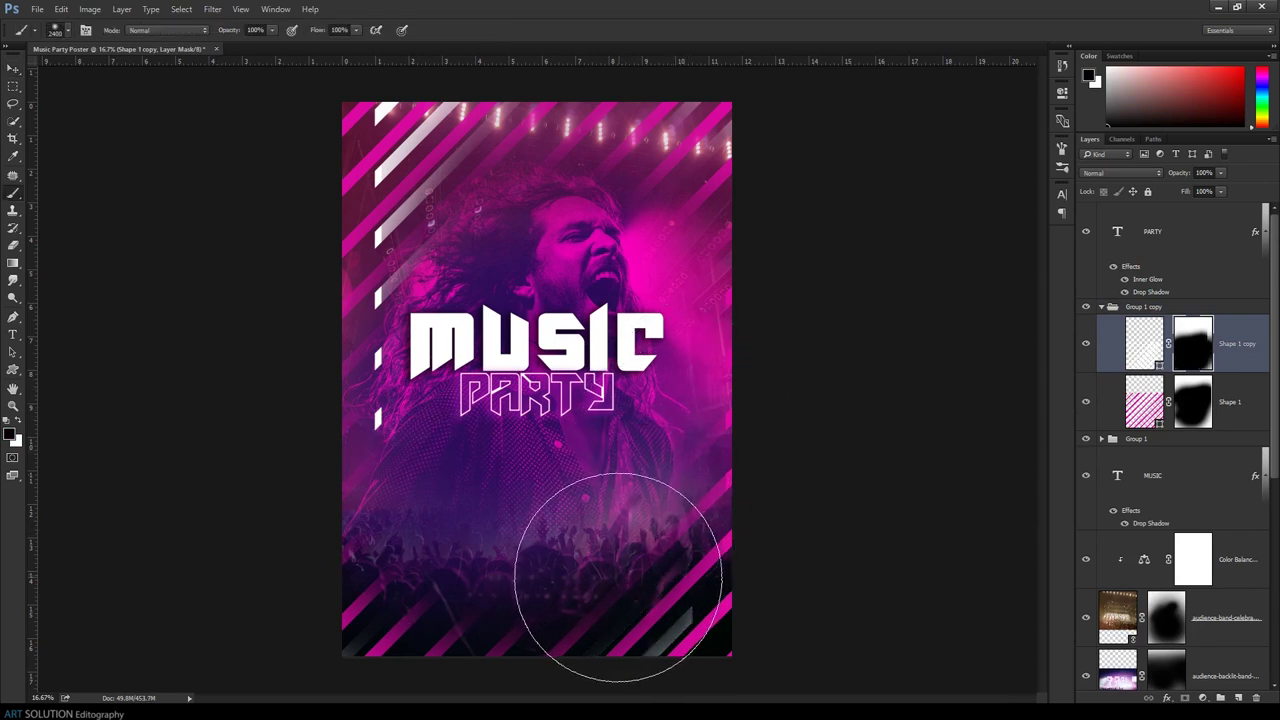
pyautogui.press(']')
pyautogui.press(']')
pyautogui.press(']')
pyautogui.press(']')
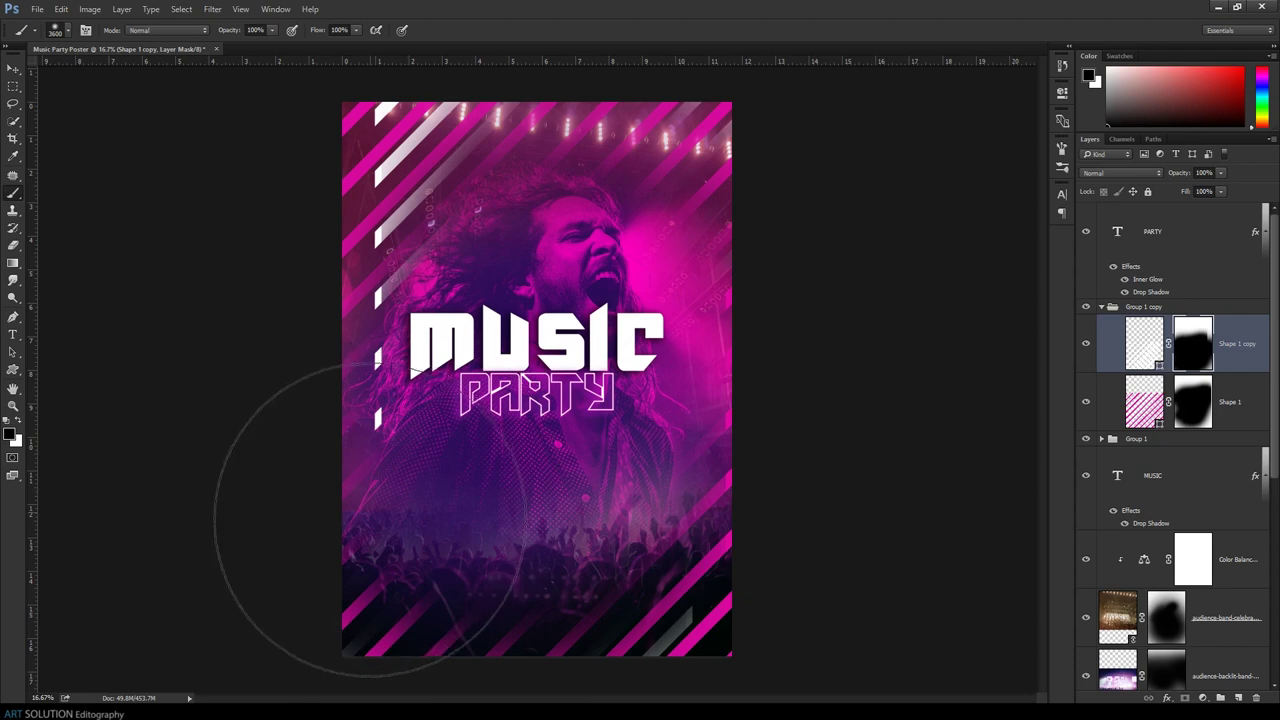
pyautogui.click(1193, 401)
pyautogui.press(']')
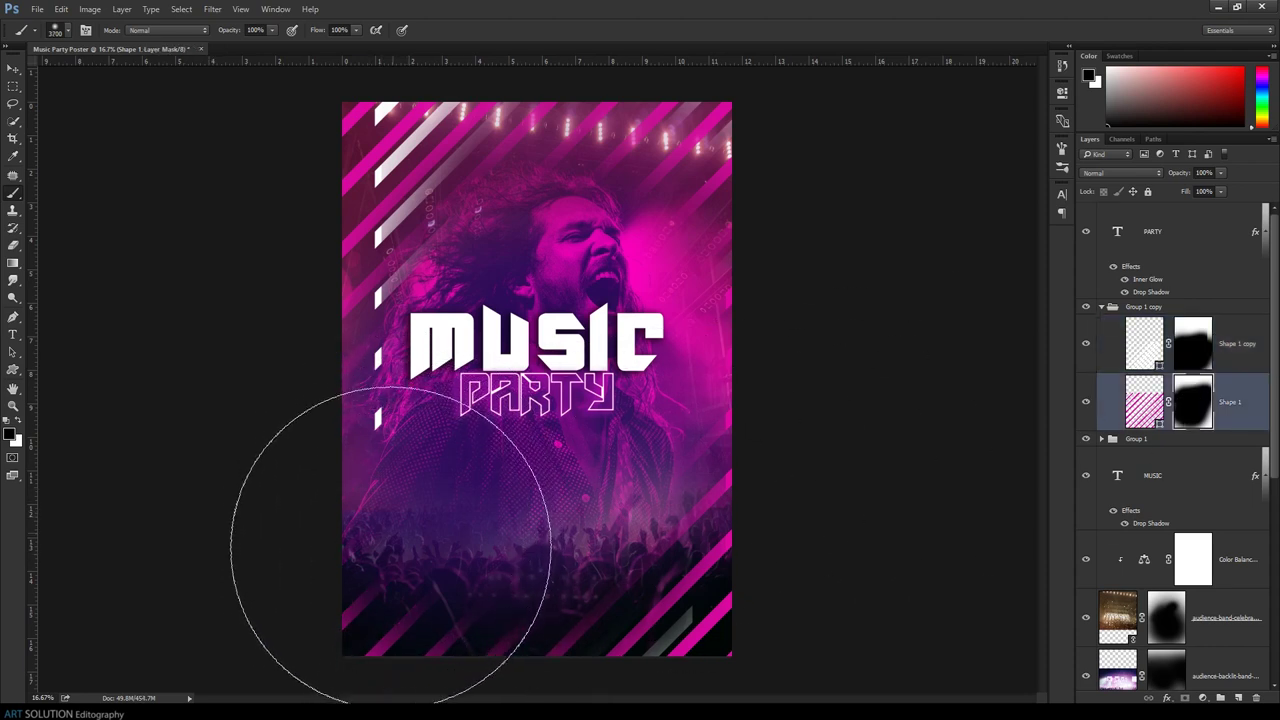
pyautogui.moveTo(671, 443); pyautogui.dragTo(586, 535)
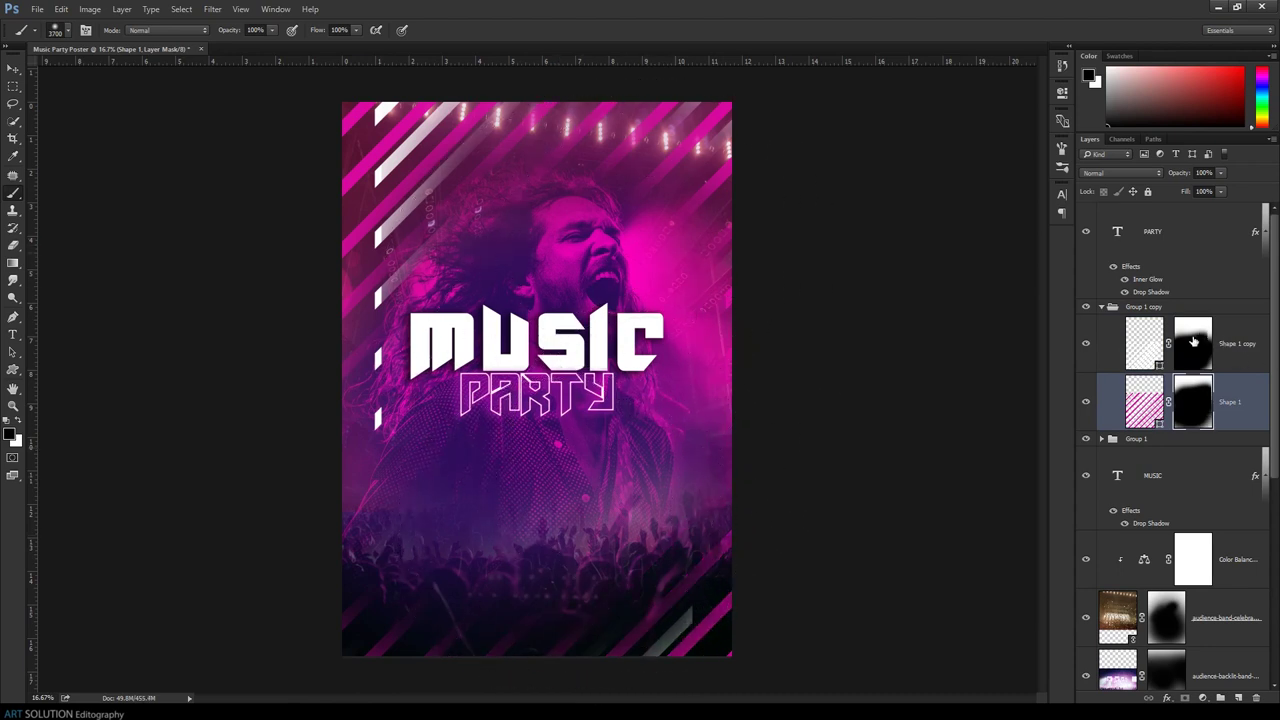
# Select Group 1's Shape 1 and Shape 1 copy masks to trim the white stripes further
pyautogui.click(1102, 439)
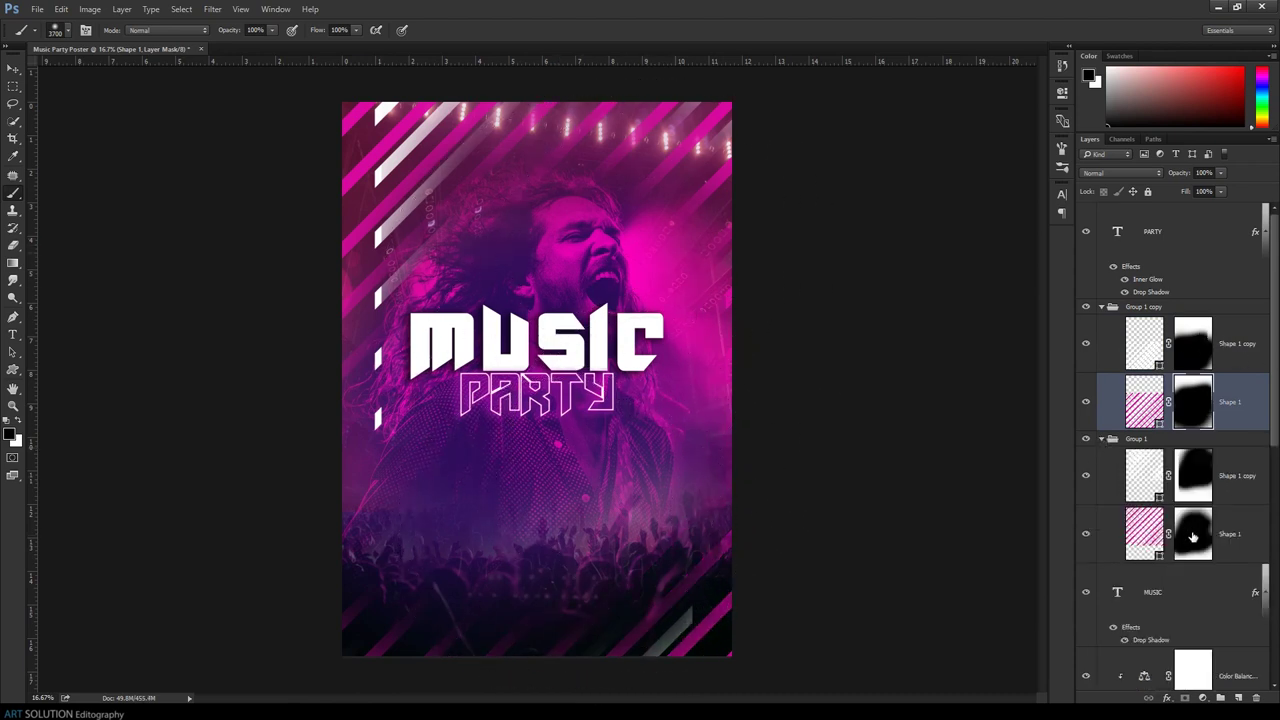
pyautogui.click(1192, 537)
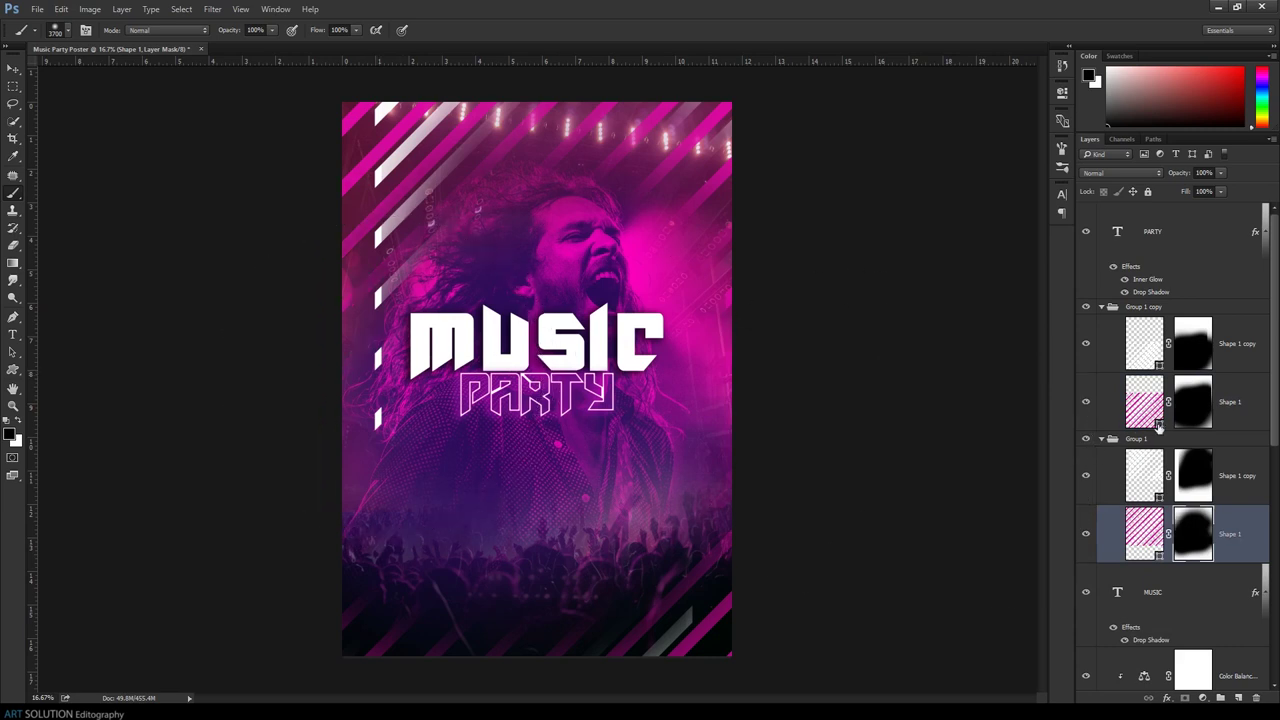
pyautogui.click(1192, 475)
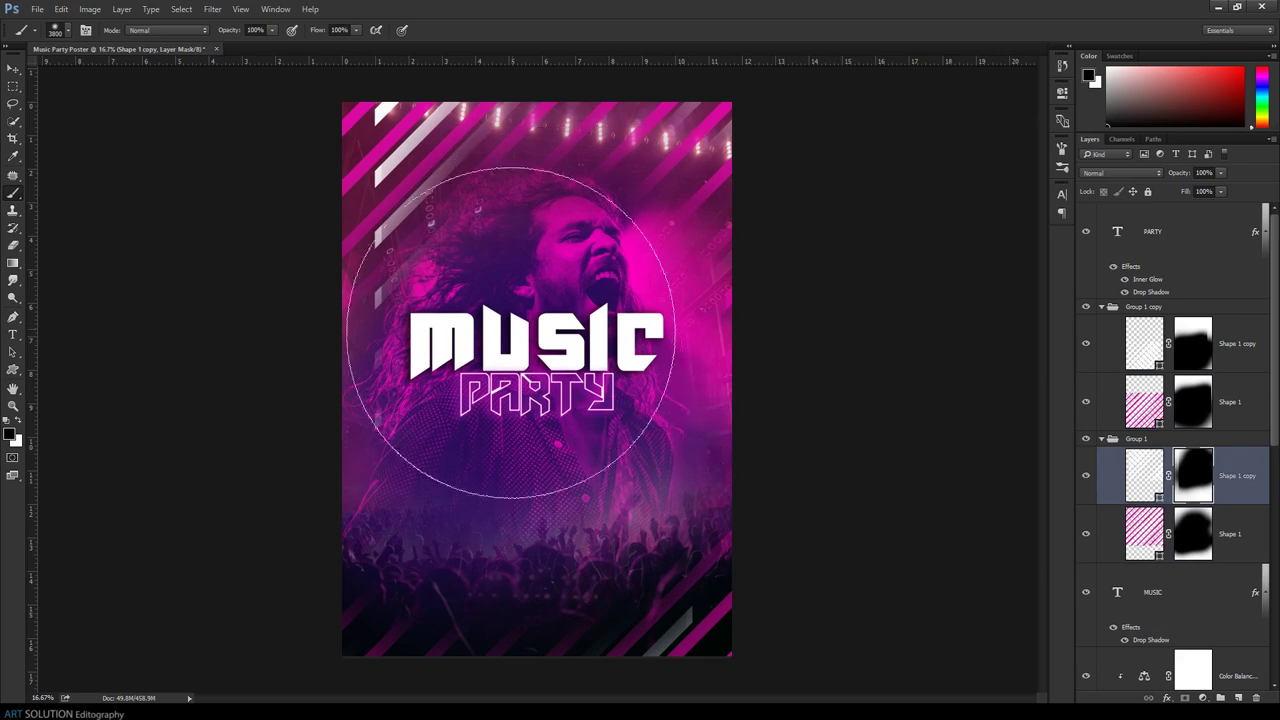
pyautogui.hotkey('ctrl', '-')
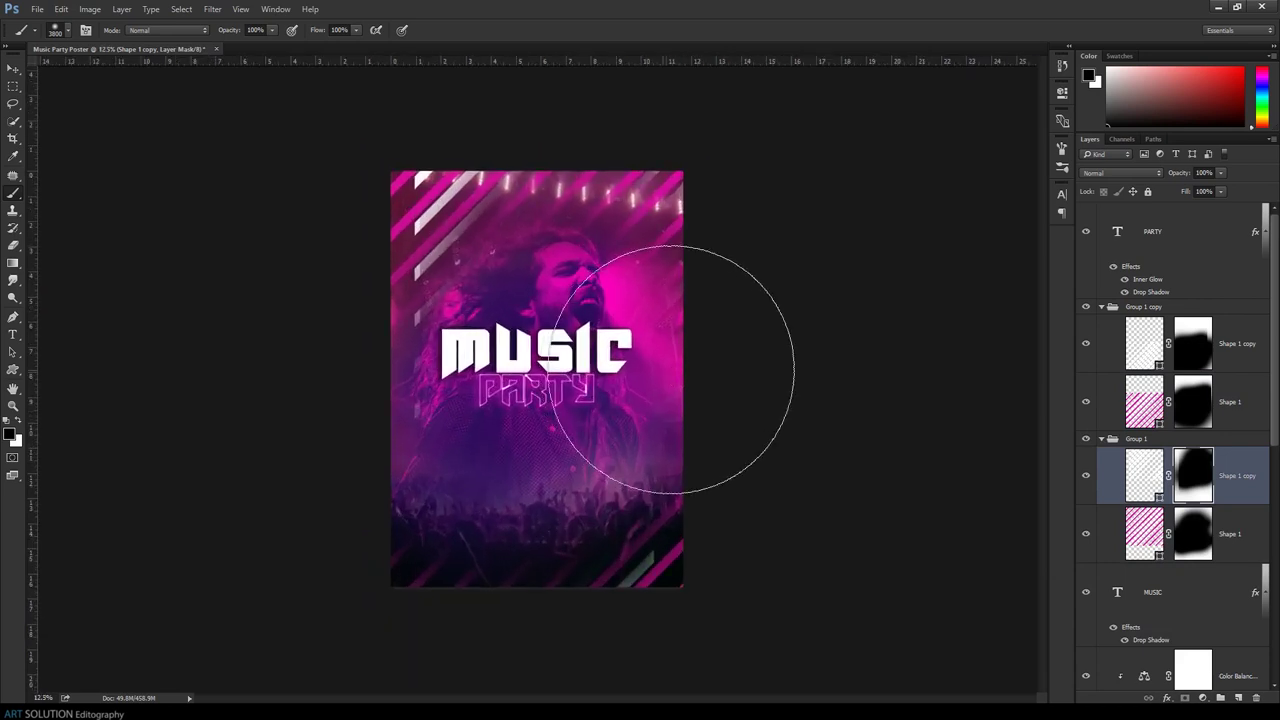
pyautogui.click(1224, 536)
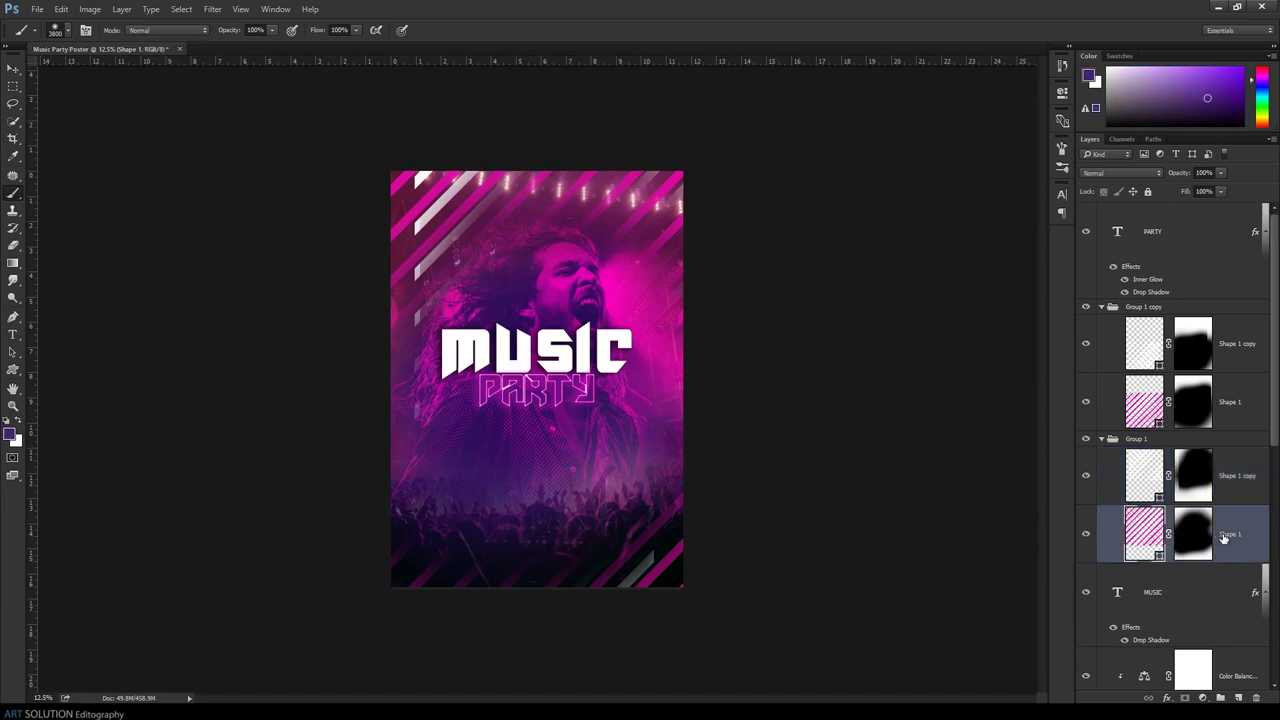
pyautogui.click(1101, 439)
pyautogui.click(1102, 307)
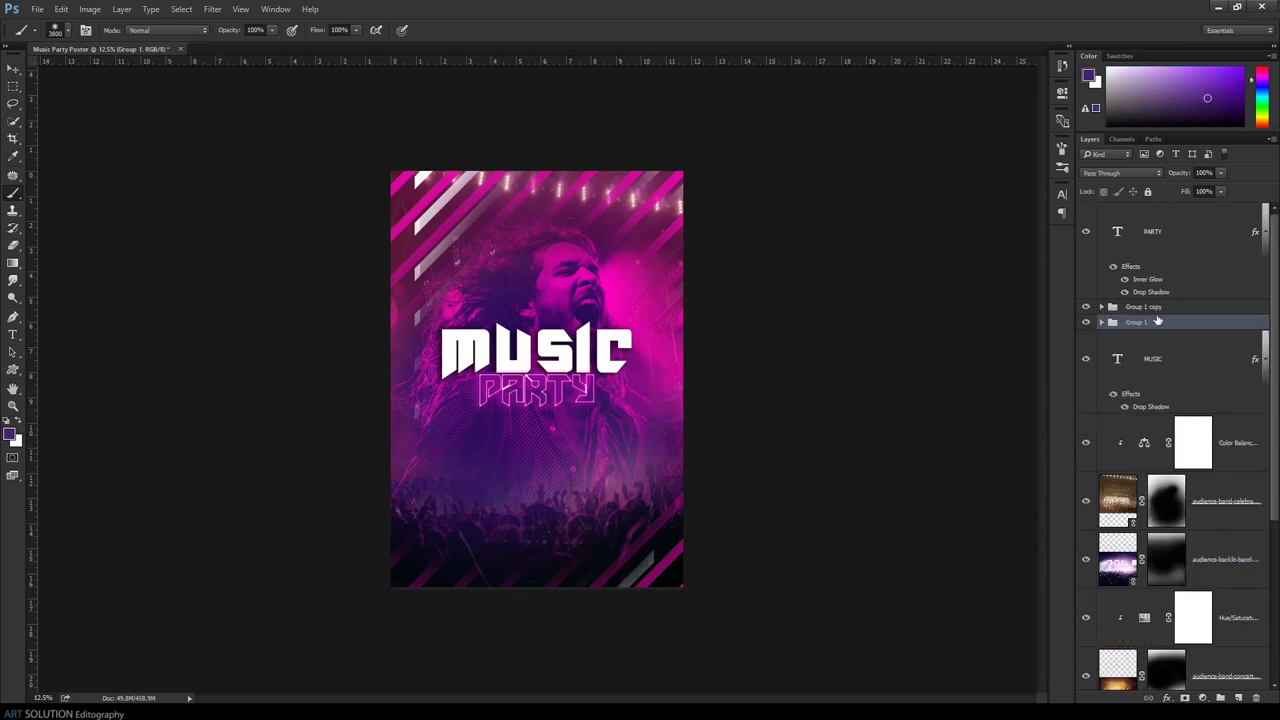
pyautogui.keyDown('shift'); pyautogui.click(1179, 308); pyautogui.keyUp('shift')
pyautogui.moveTo(1178, 173); pyautogui.dragTo(1113, 190)
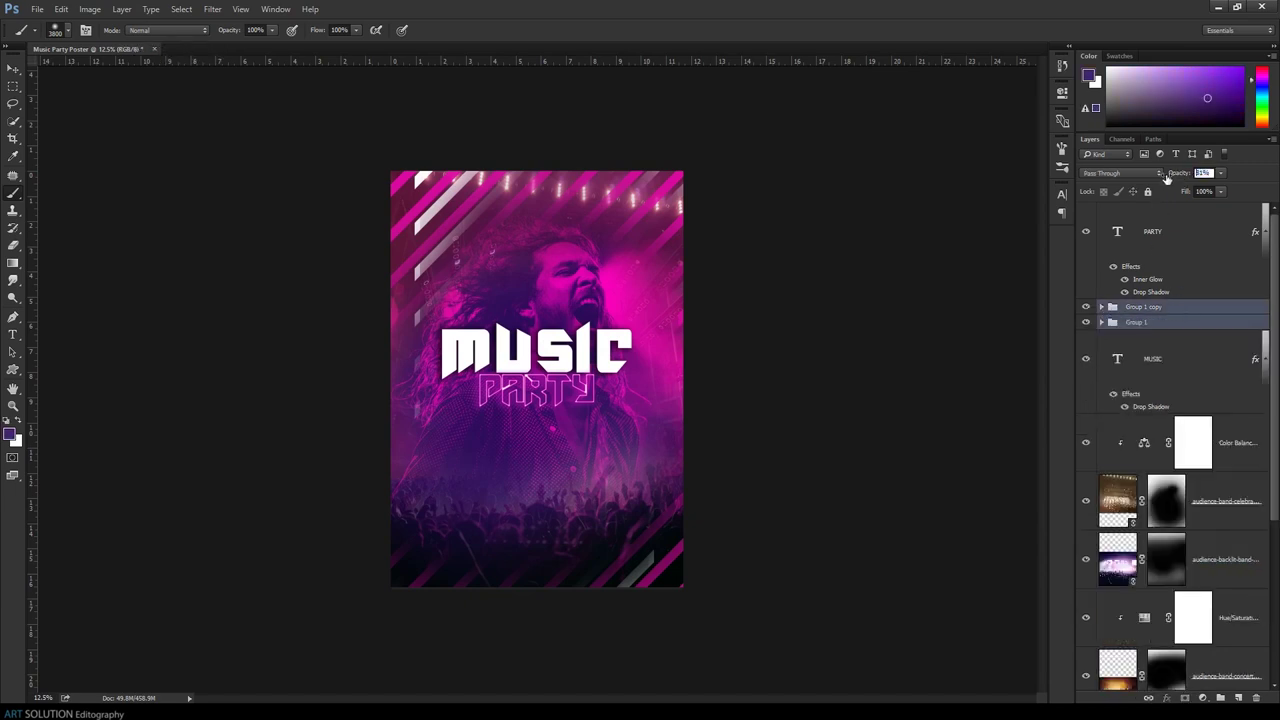
pyautogui.moveTo(1132, 188); pyautogui.dragTo(1127, 189)
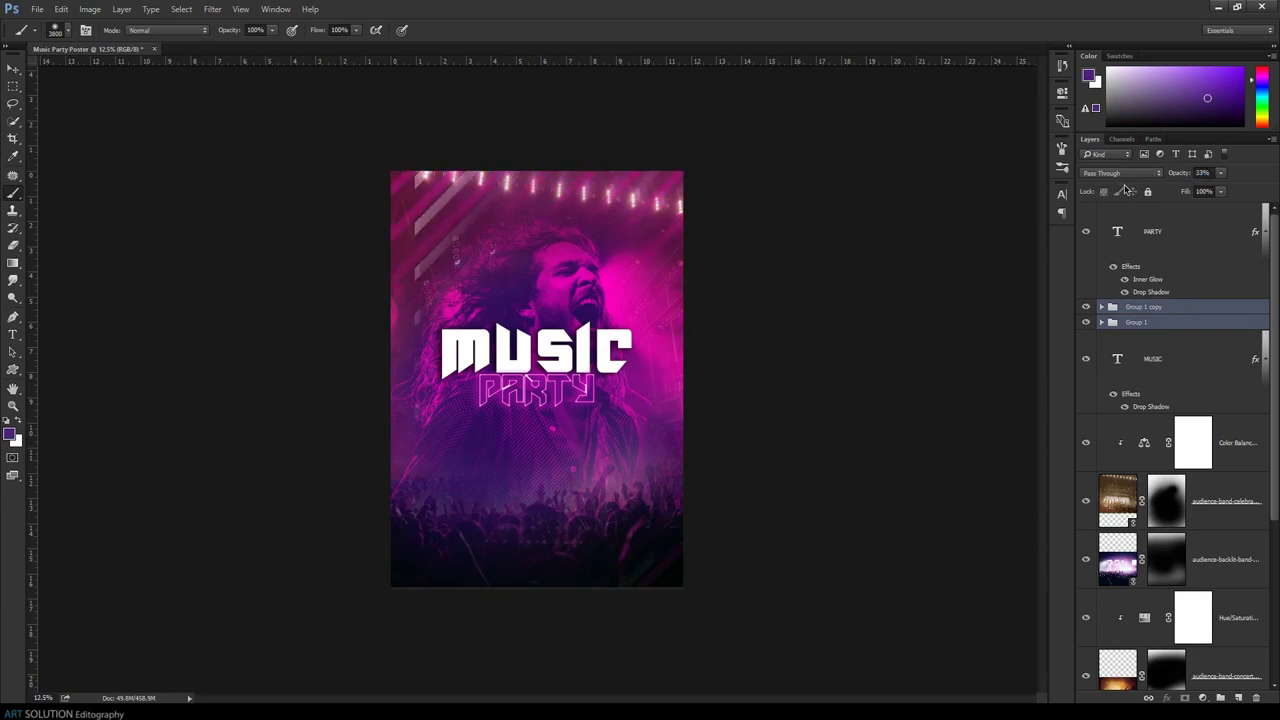
pyautogui.hotkey('ctrl', '+')
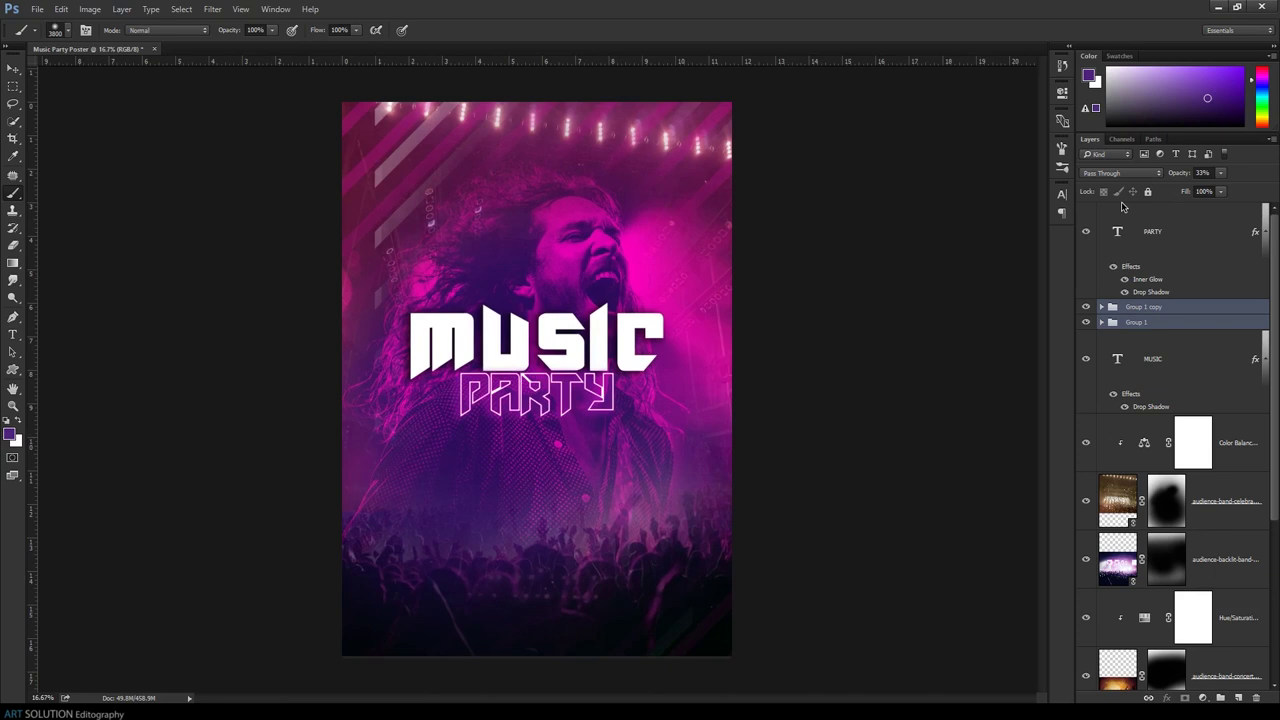
pyautogui.hotkey('ctrl', '-')
pyautogui.hotkey('ctrl', '+')
pyautogui.hotkey('ctrl', '+')
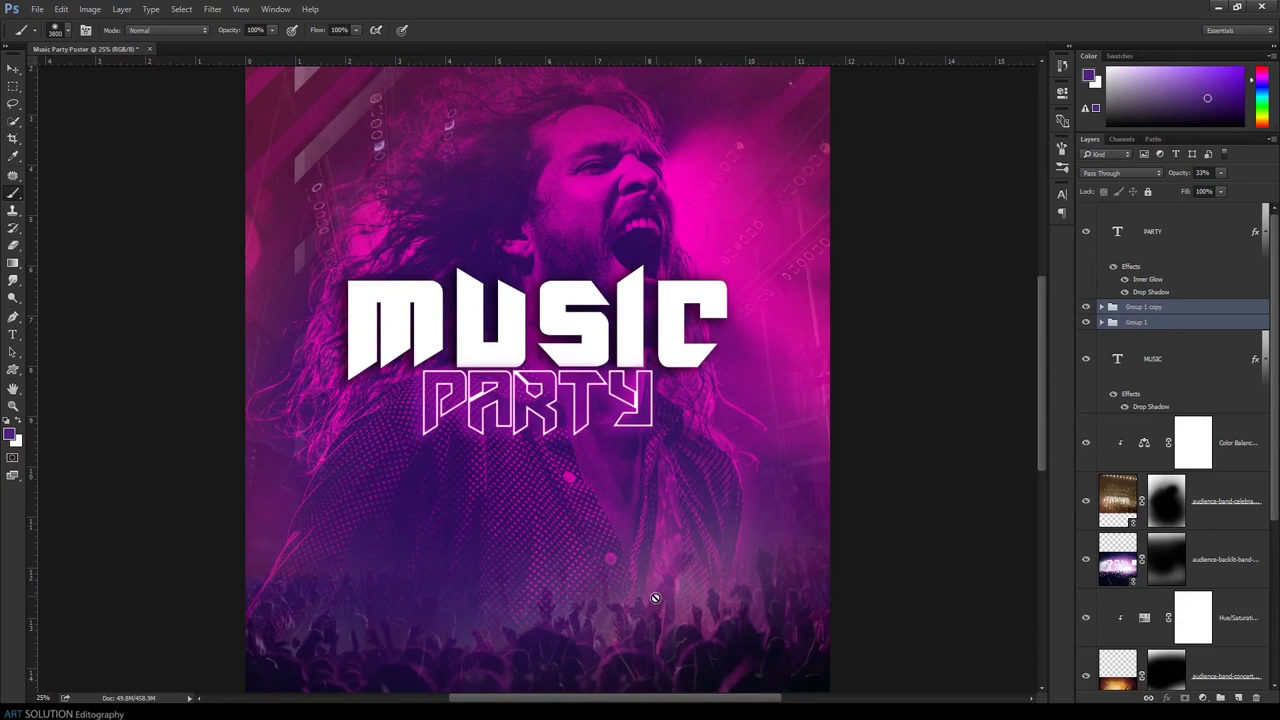
pyautogui.moveTo(634, 596); pyautogui.dragTo(634, 438)
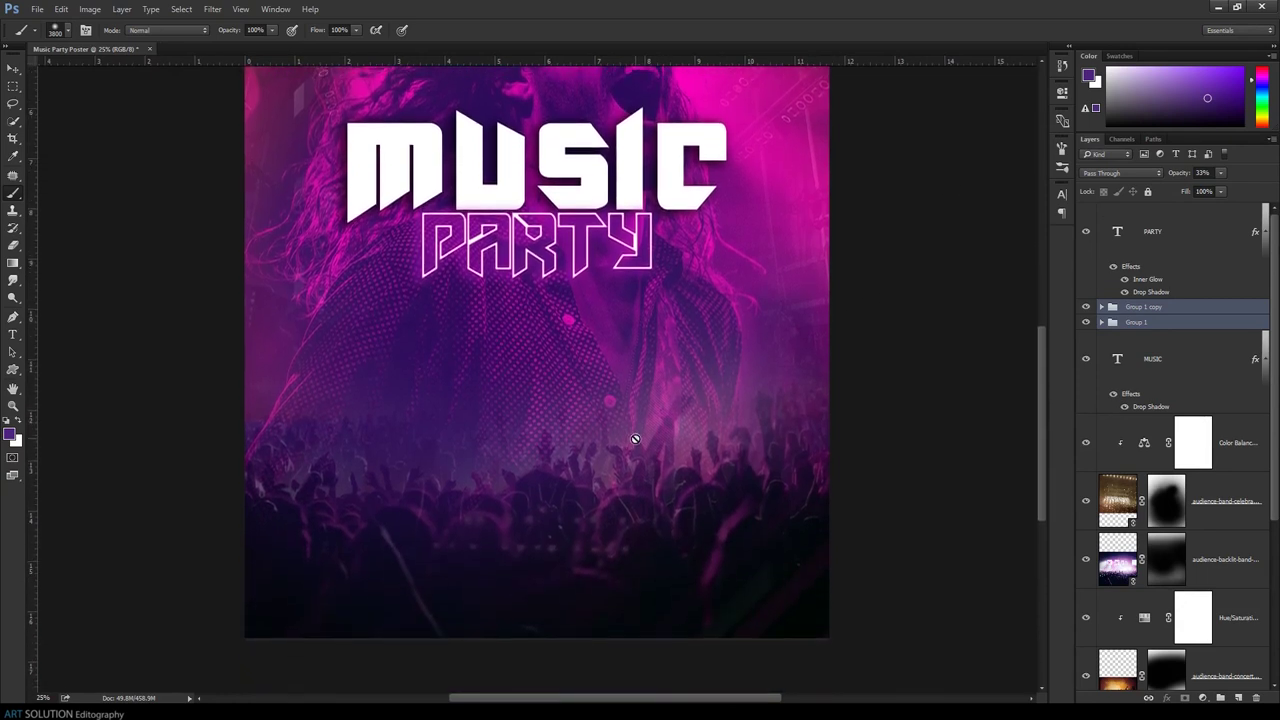
pyautogui.click(1212, 240)
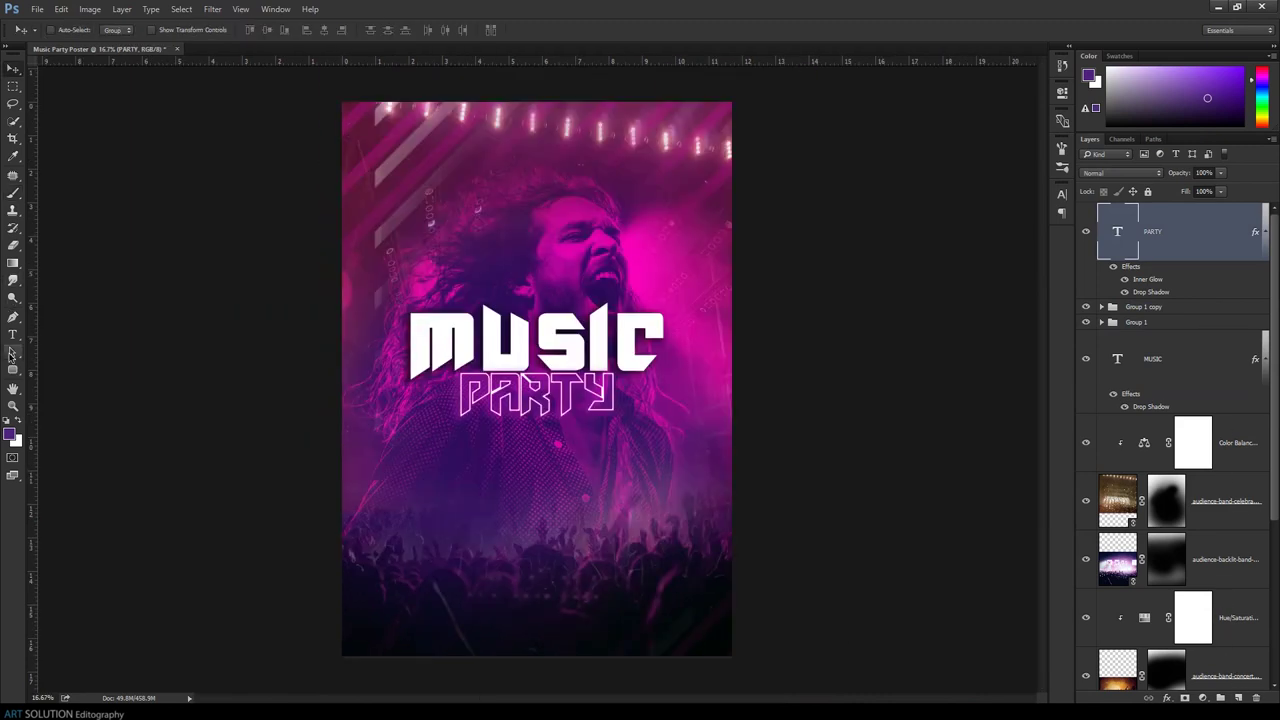
pyautogui.click(12, 335)
# Type SUNDAY near the poster bottom and set it in the a_AvantaLt Light font
pyautogui.click(545, 595)
pyautogui.write('SUNDAY')
pyautogui.hotkey('ctrl', 'a')
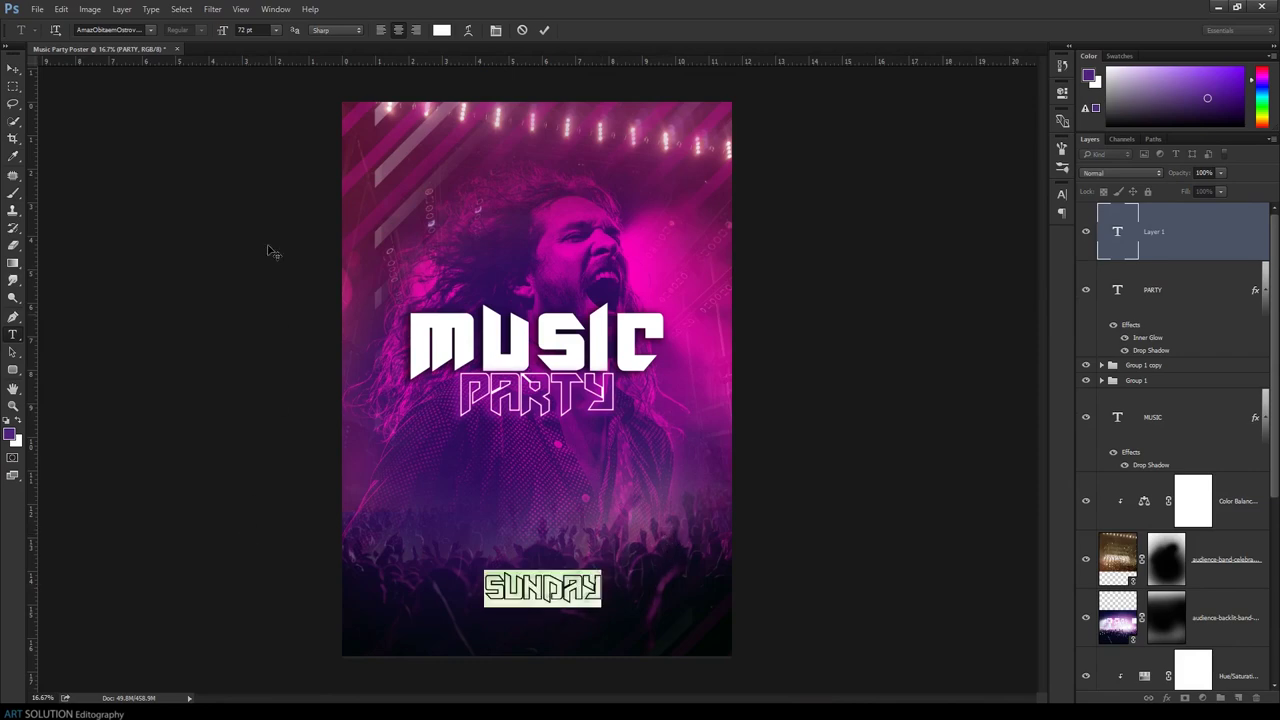
pyautogui.click(150, 30)
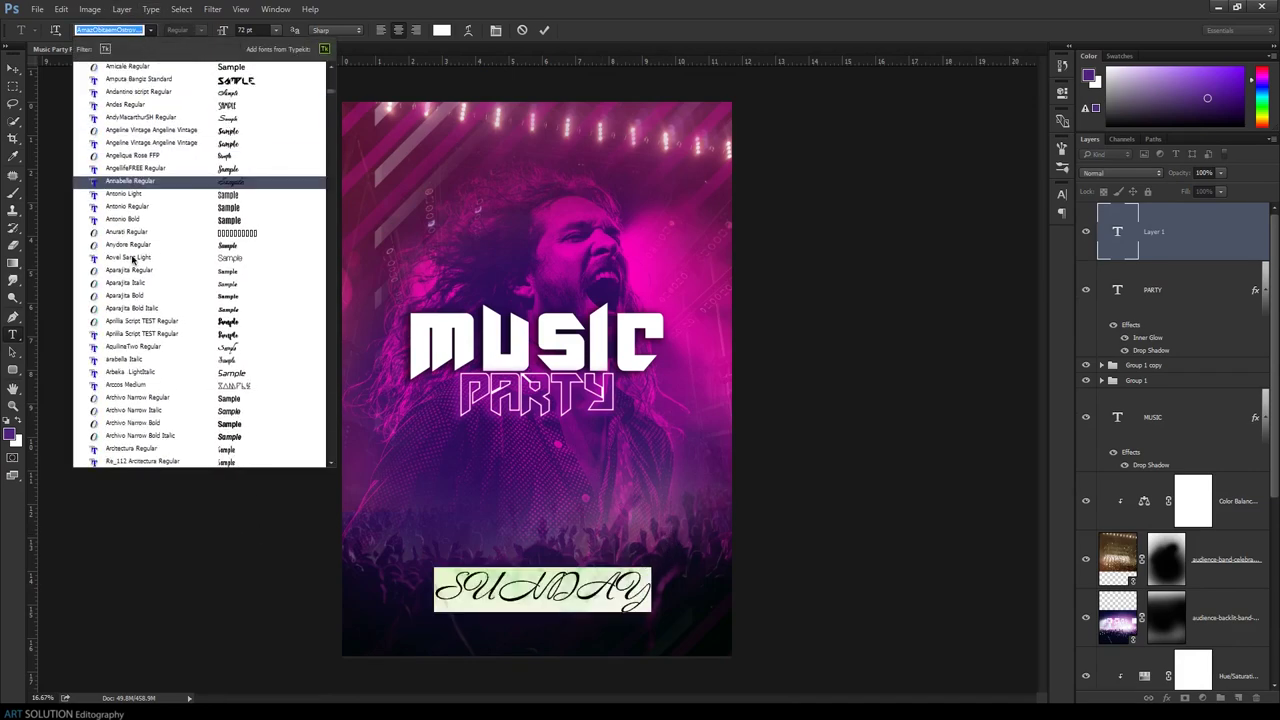
pyautogui.scroll(-8, 175, 400)
pyautogui.scroll(-5, 180, 402)
pyautogui.scroll(-5, 195, 405)
pyautogui.scroll(-4, 215, 410)
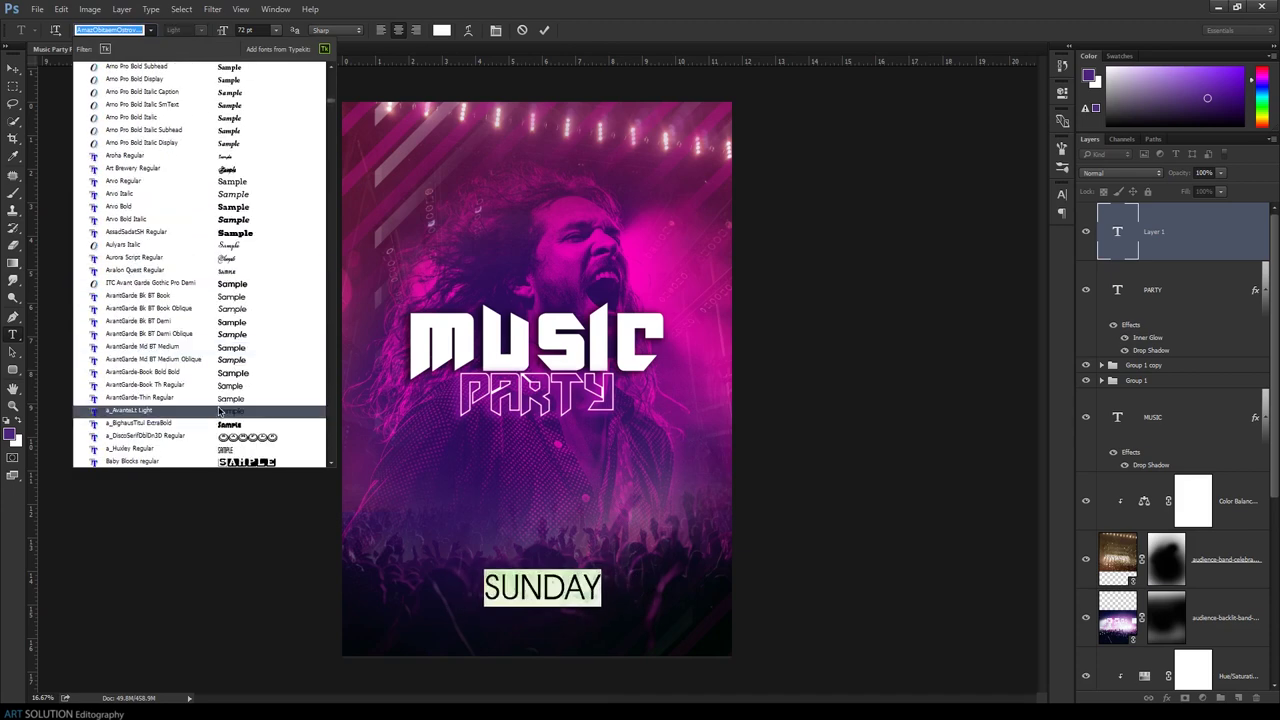
pyautogui.click(219, 410)
pyautogui.click(13, 68)
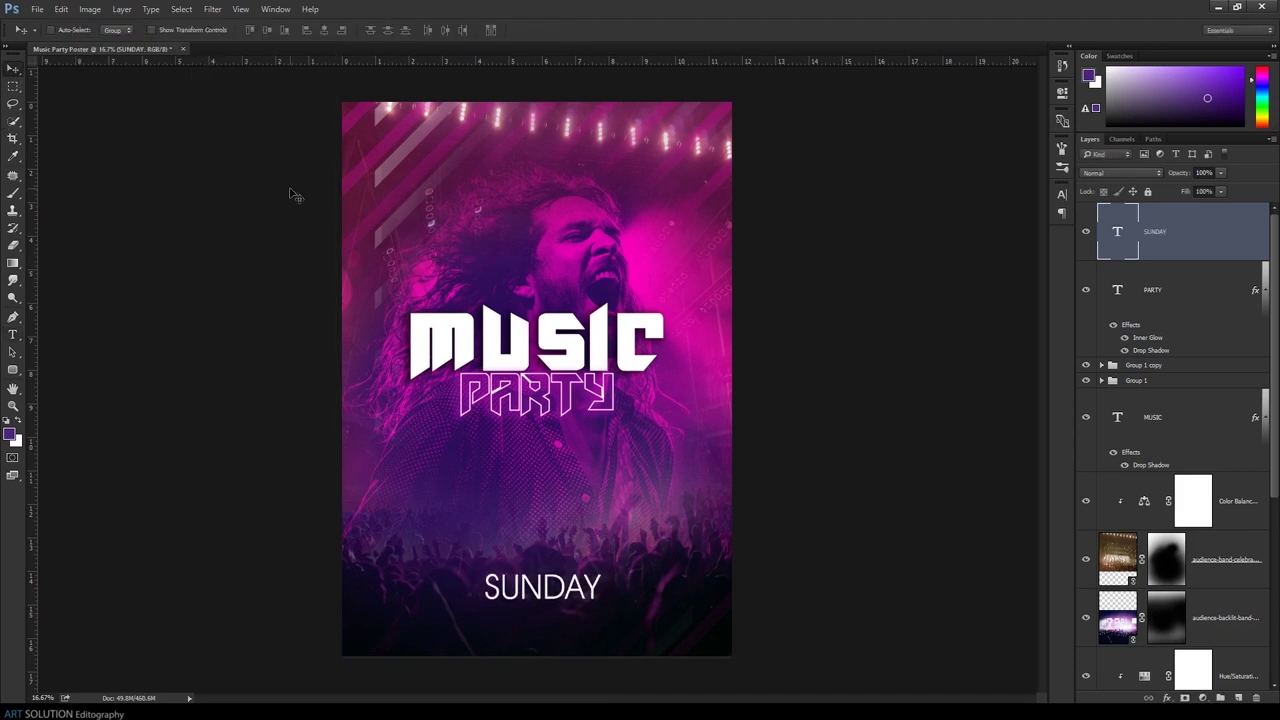
# Move SUNDAY up over the crowd and centre it horizontally with the Background layer
pyautogui.hotkey('ctrl', '+')
pyautogui.scroll(-3, 456, 125)
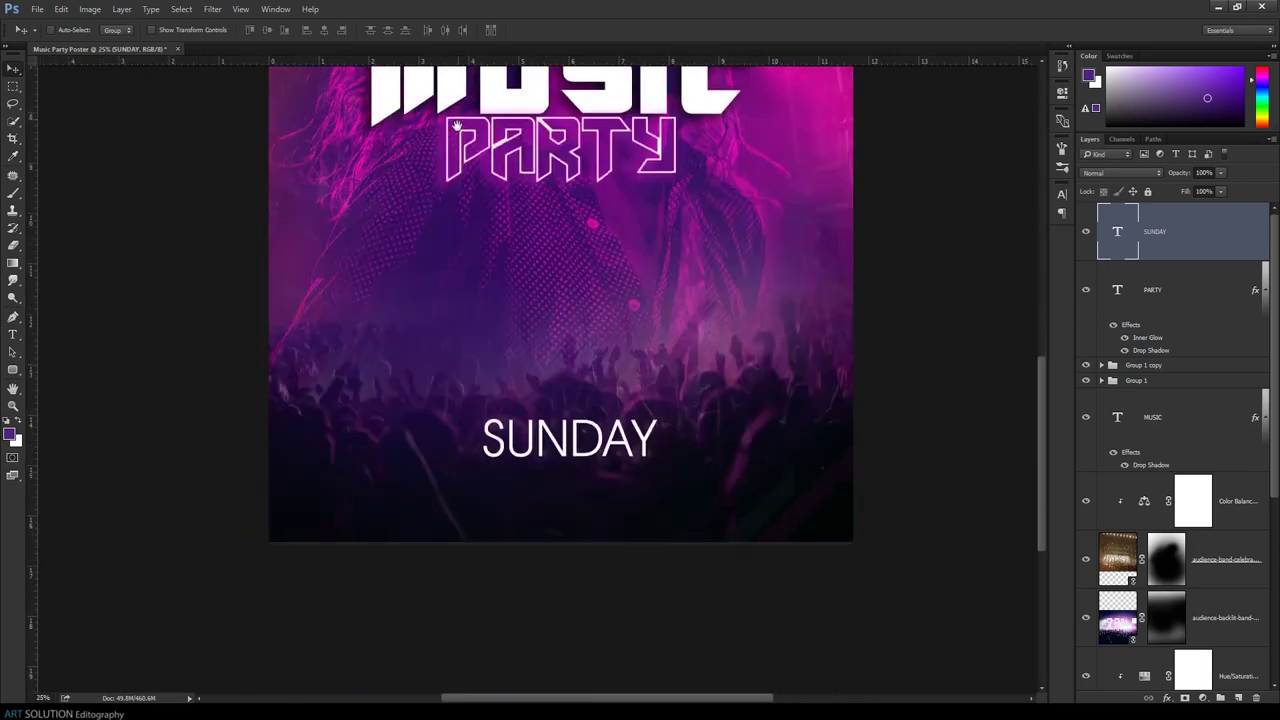
pyautogui.moveTo(584, 442); pyautogui.dragTo(607, 392)
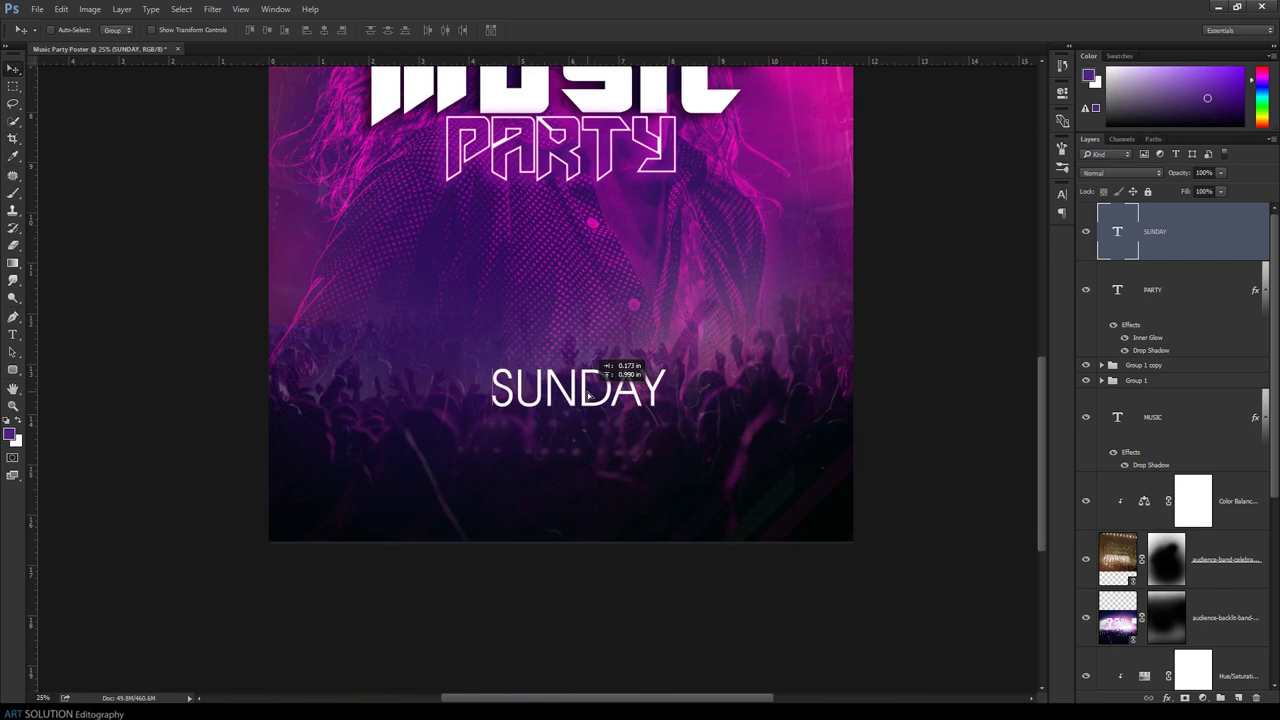
pyautogui.moveTo(607, 392); pyautogui.dragTo(596, 392)
pyautogui.scroll(-2, 1180, 450)
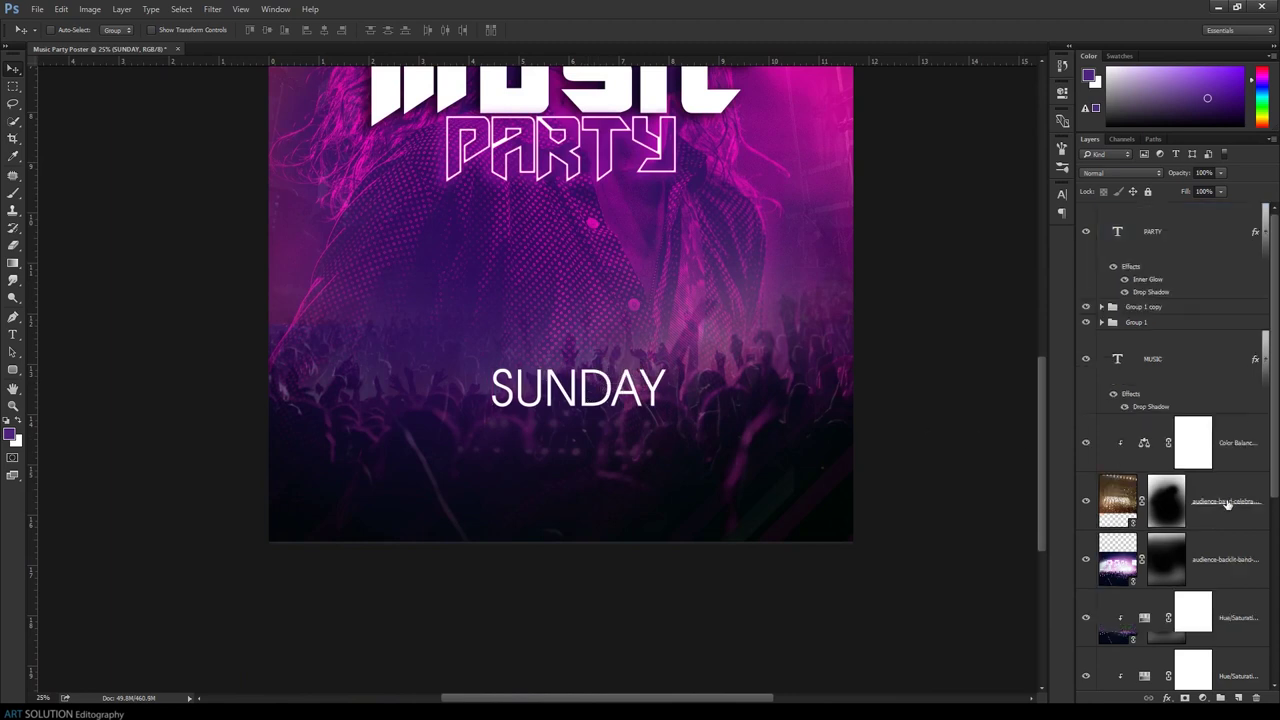
pyautogui.scroll(-5, 1241, 563)
pyautogui.click(1177, 660)
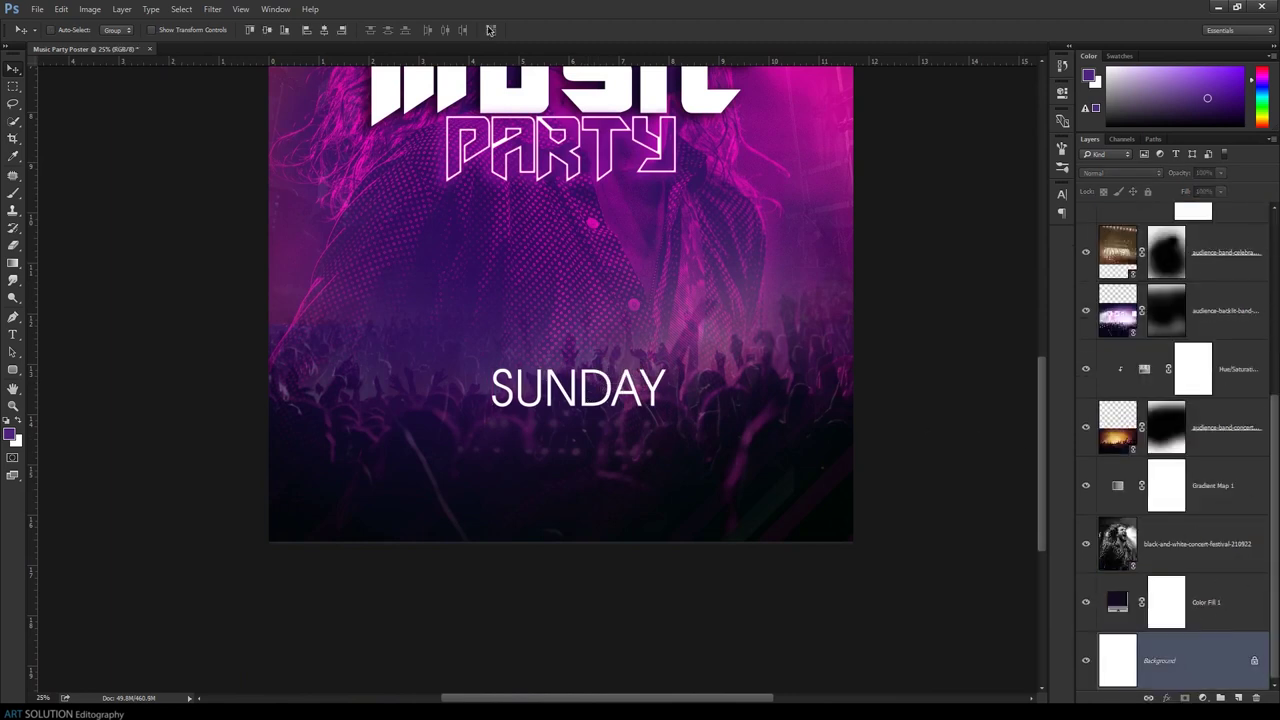
pyautogui.click(323, 30)
pyautogui.scroll(5, 1245, 381)
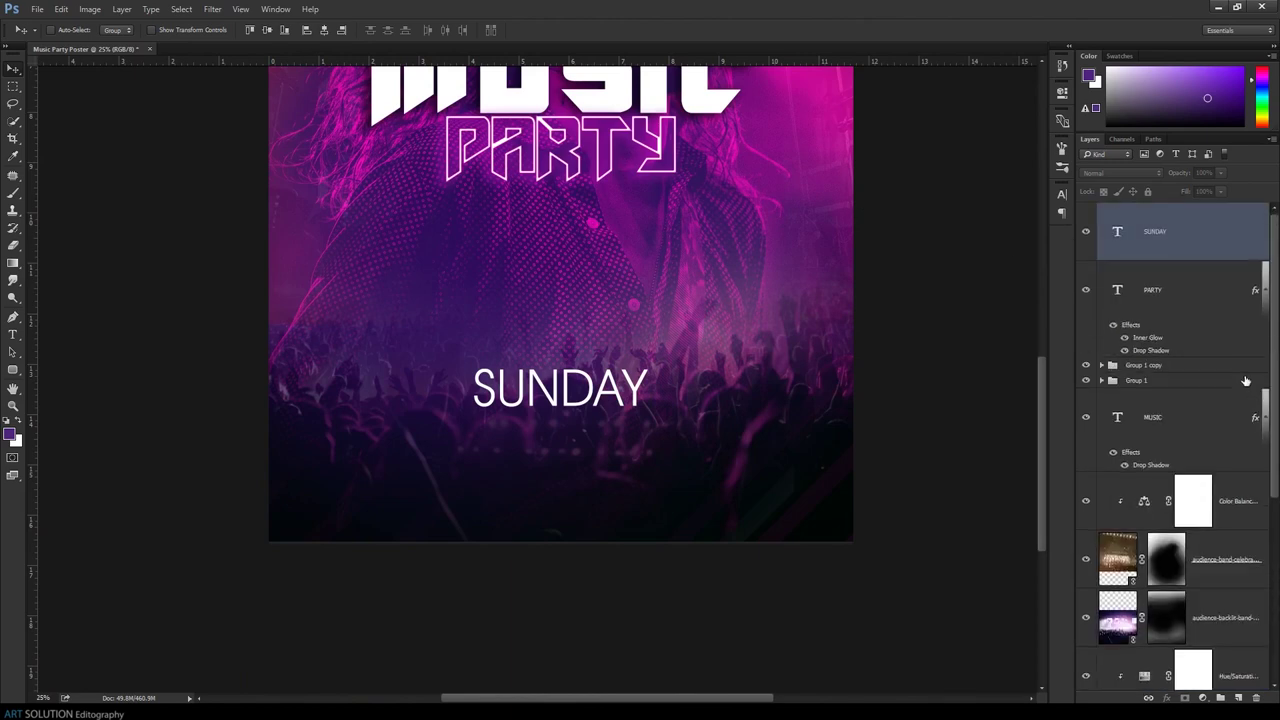
pyautogui.click(1219, 247)
# Duplicate the SUNDAY layer, move it lower, and retype it as '25 th / 10:00 PM'
pyautogui.rightClick(1248, 243)
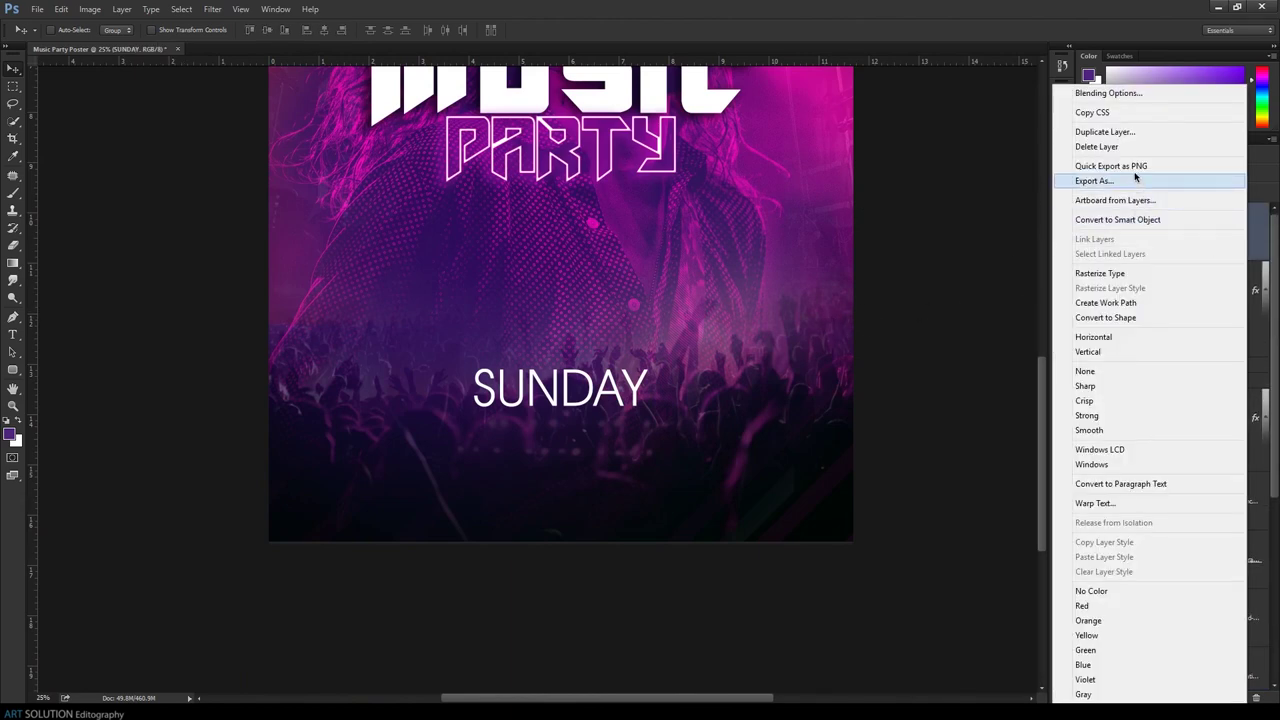
pyautogui.click(1138, 132)
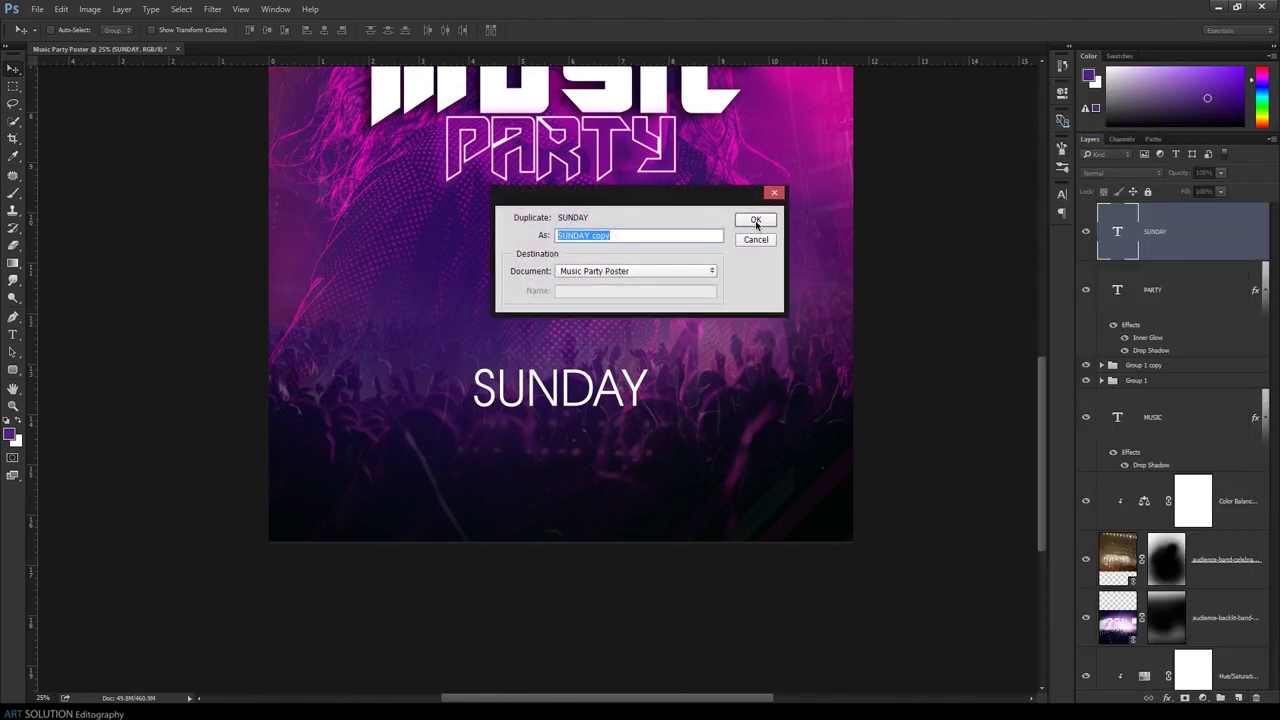
pyautogui.click(756, 221)
pyautogui.moveTo(612, 383); pyautogui.dragTo(610, 437)
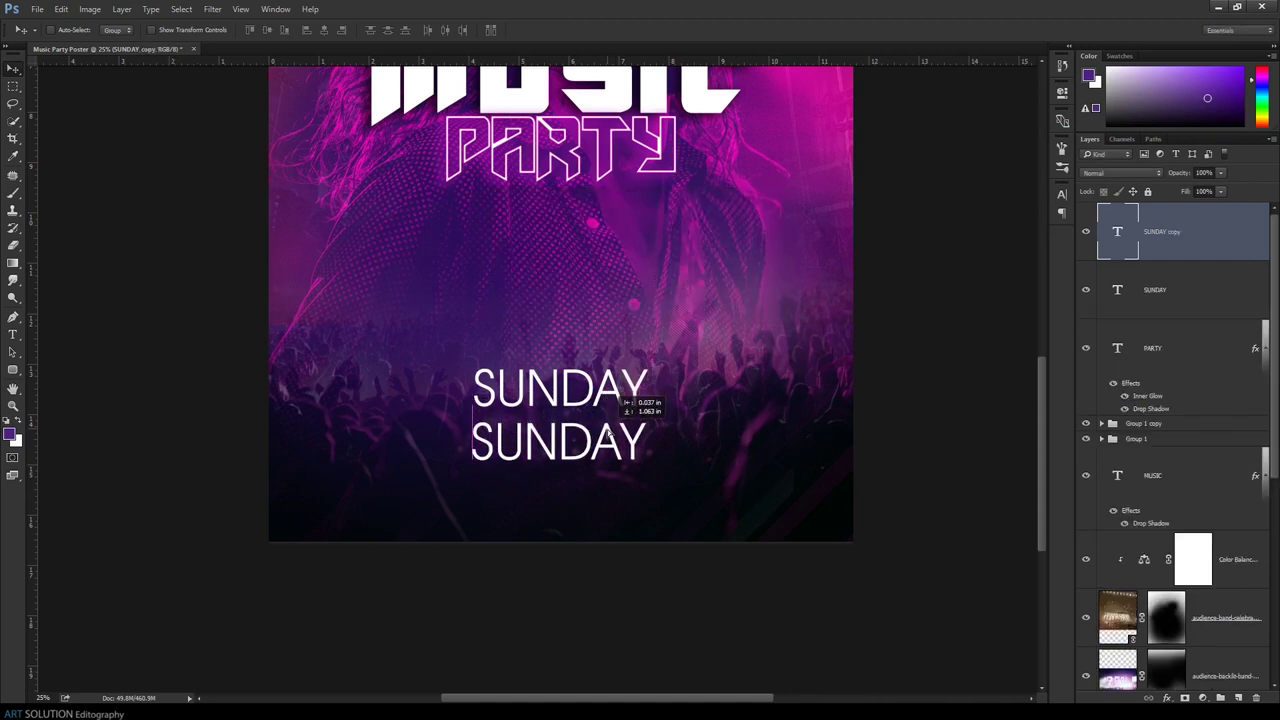
pyautogui.doubleClick(1119, 231)
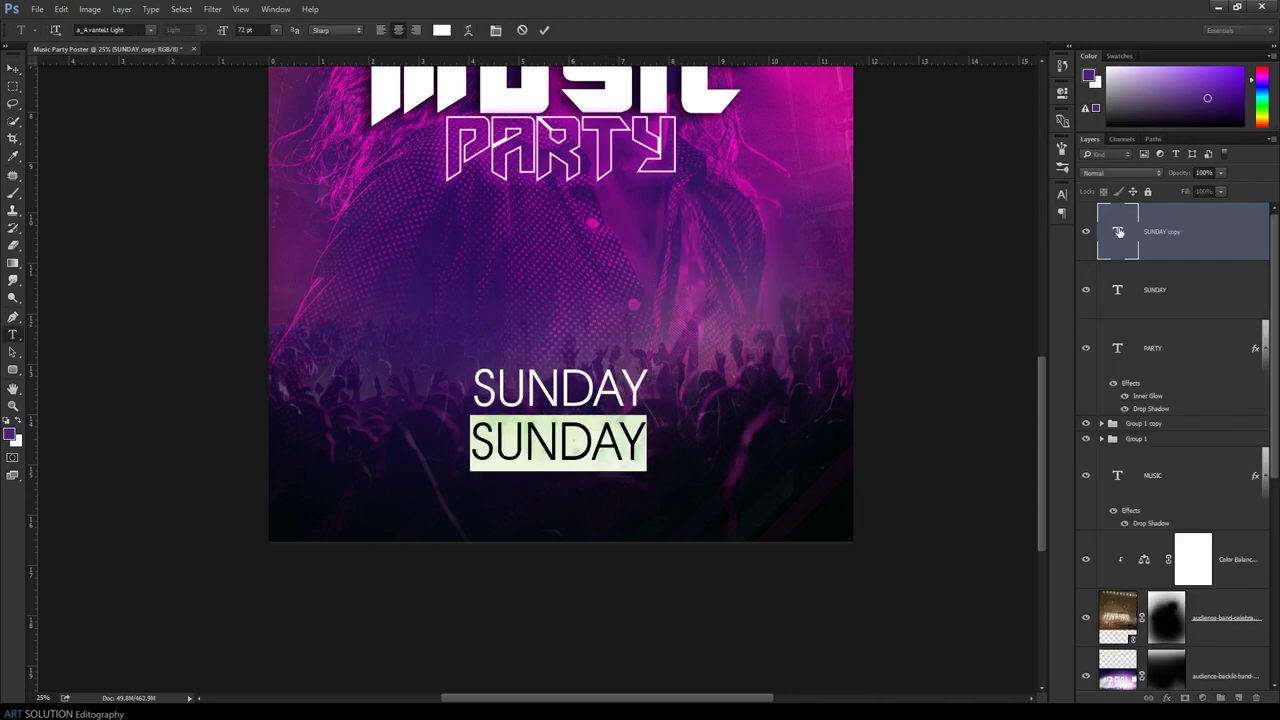
pyautogui.write('25 th / 10:00 PM')
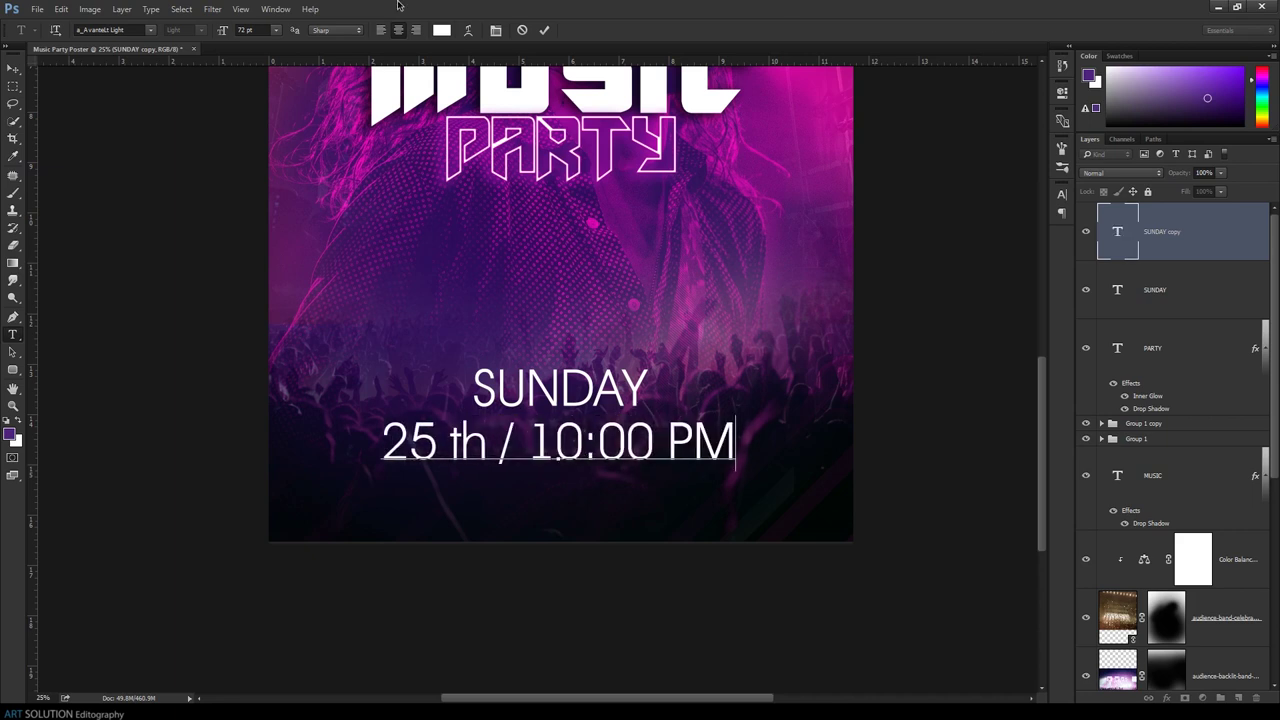
pyautogui.click(13, 68)
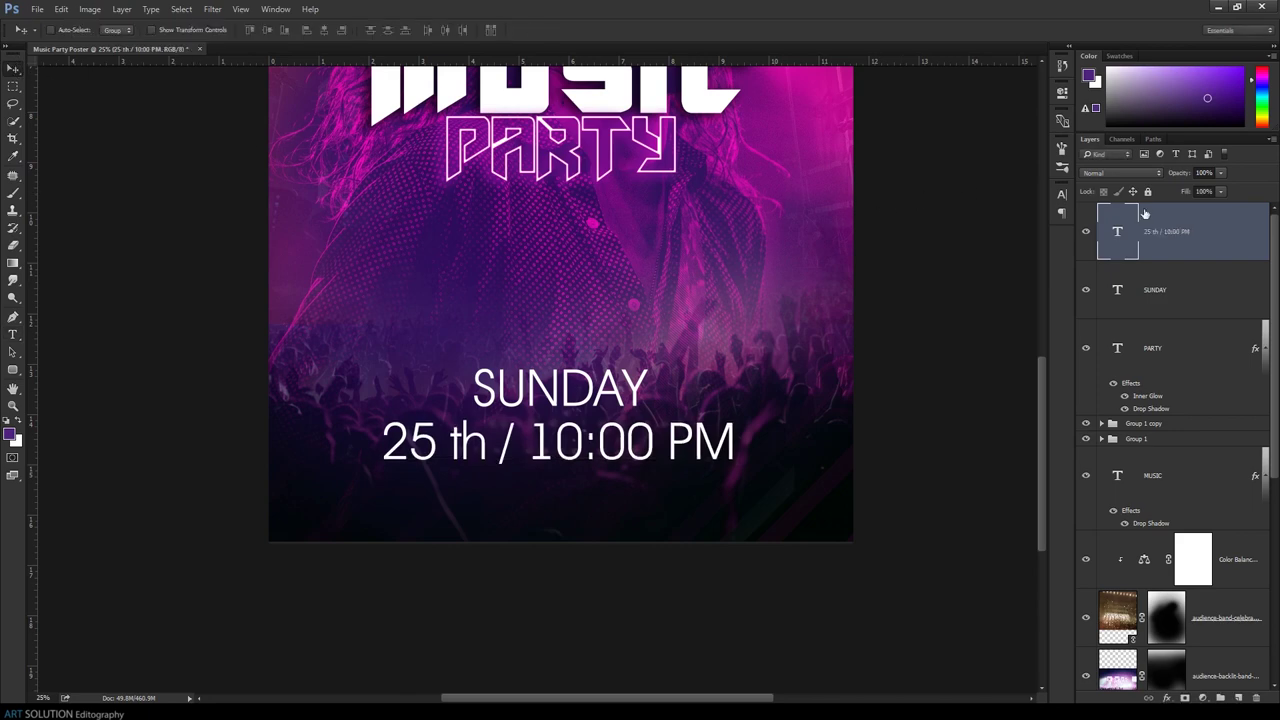
# Scale the date line to about 36% and nudge it into place just beneath SUNDAY
pyautogui.click(61, 9)
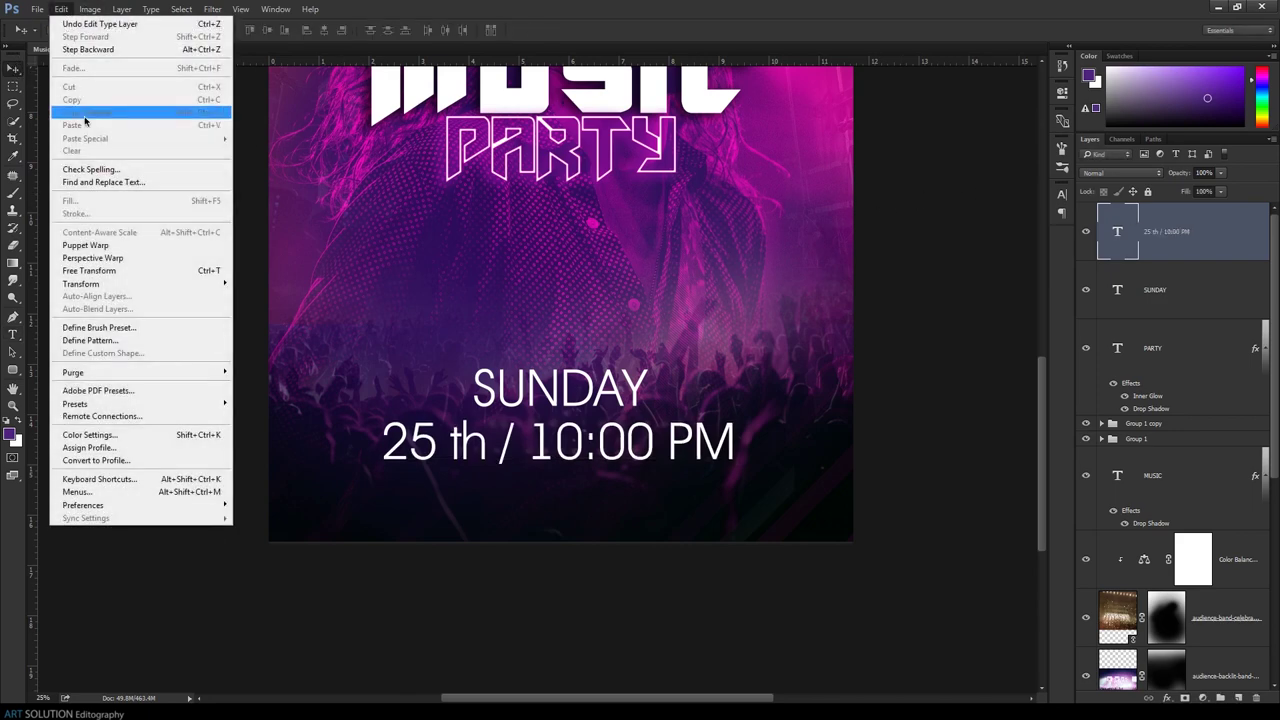
pyautogui.click(137, 272)
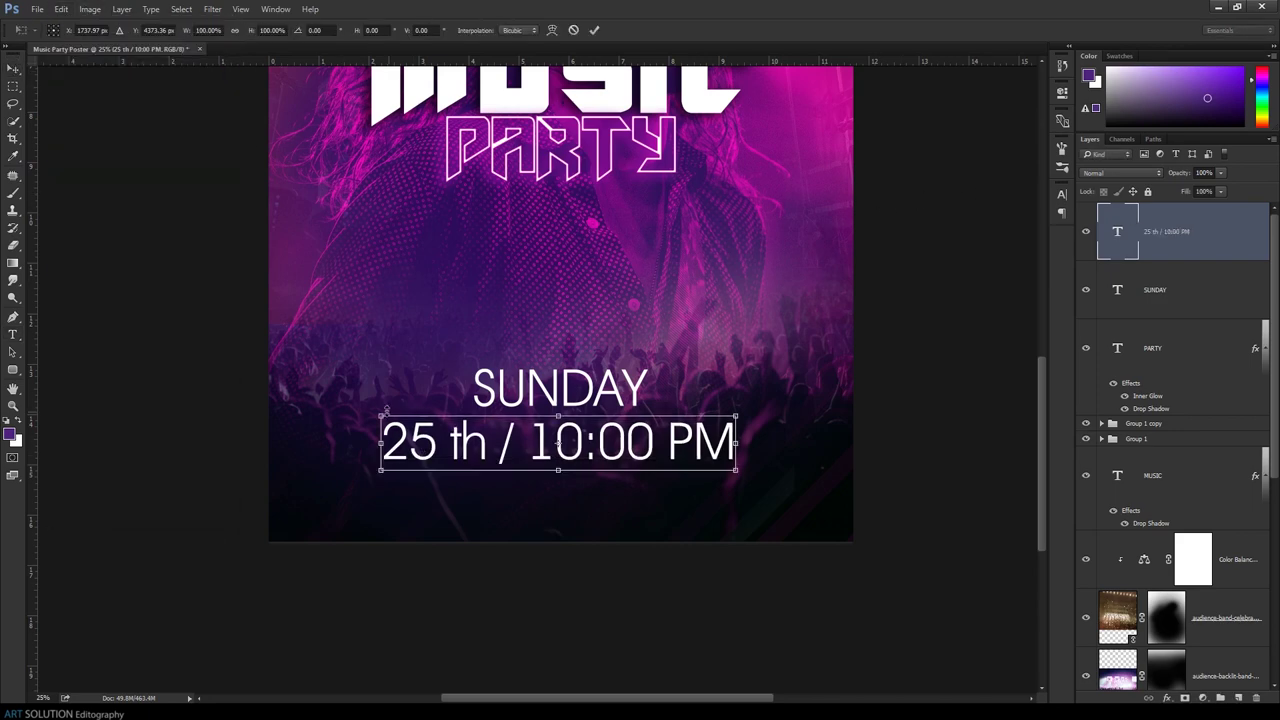
pyautogui.moveTo(377, 415); pyautogui.dragTo(494, 434)
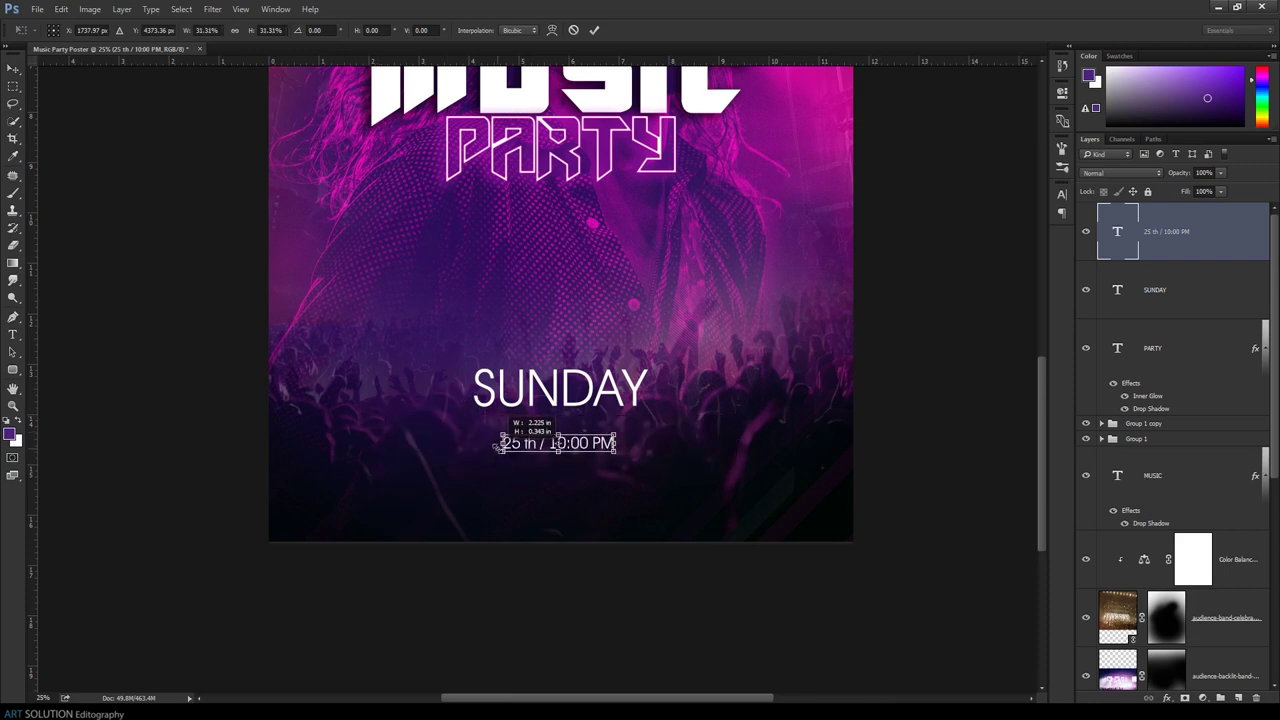
pyautogui.click(594, 30)
pyautogui.hotkey('shift', 'Up')
pyautogui.hotkey('shift', 'Up')
pyautogui.hotkey('shift', 'Up')
pyautogui.hotkey('shift', 'Up')
pyautogui.hotkey('shift', 'Up')
pyautogui.hotkey('shift', 'Up')
pyautogui.hotkey('shift', 'Up')
pyautogui.hotkey('shift', 'Up')
pyautogui.hotkey('shift', 'Down')
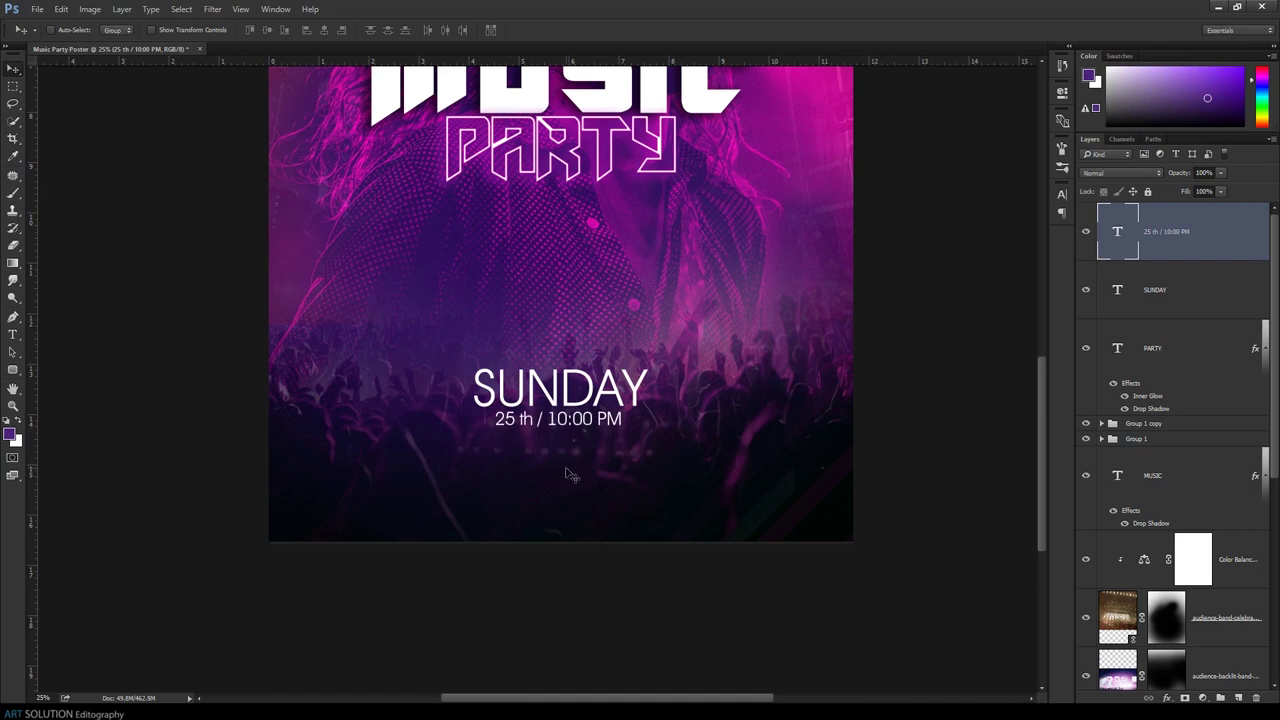
pyautogui.press('Up')
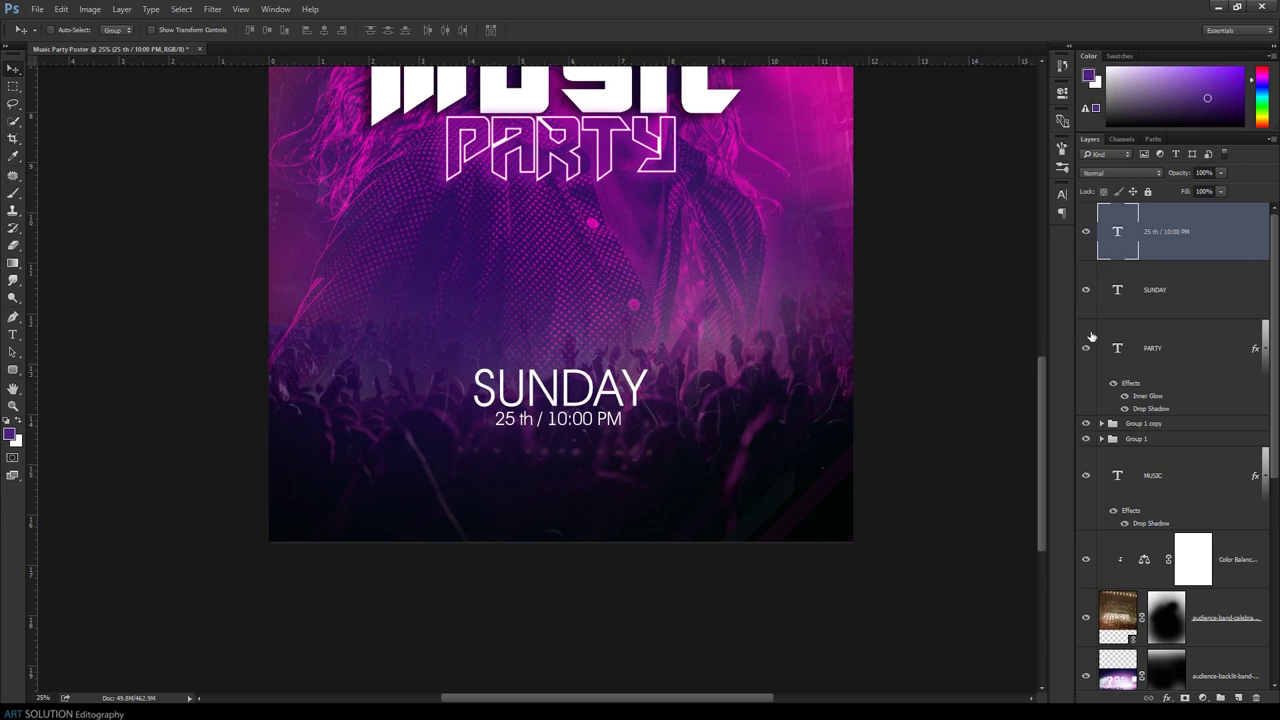
# Select the SUNDAY and 25 th / 10:00 PM layers together and drag them lower
pyautogui.hotkey('ctrl', '-')
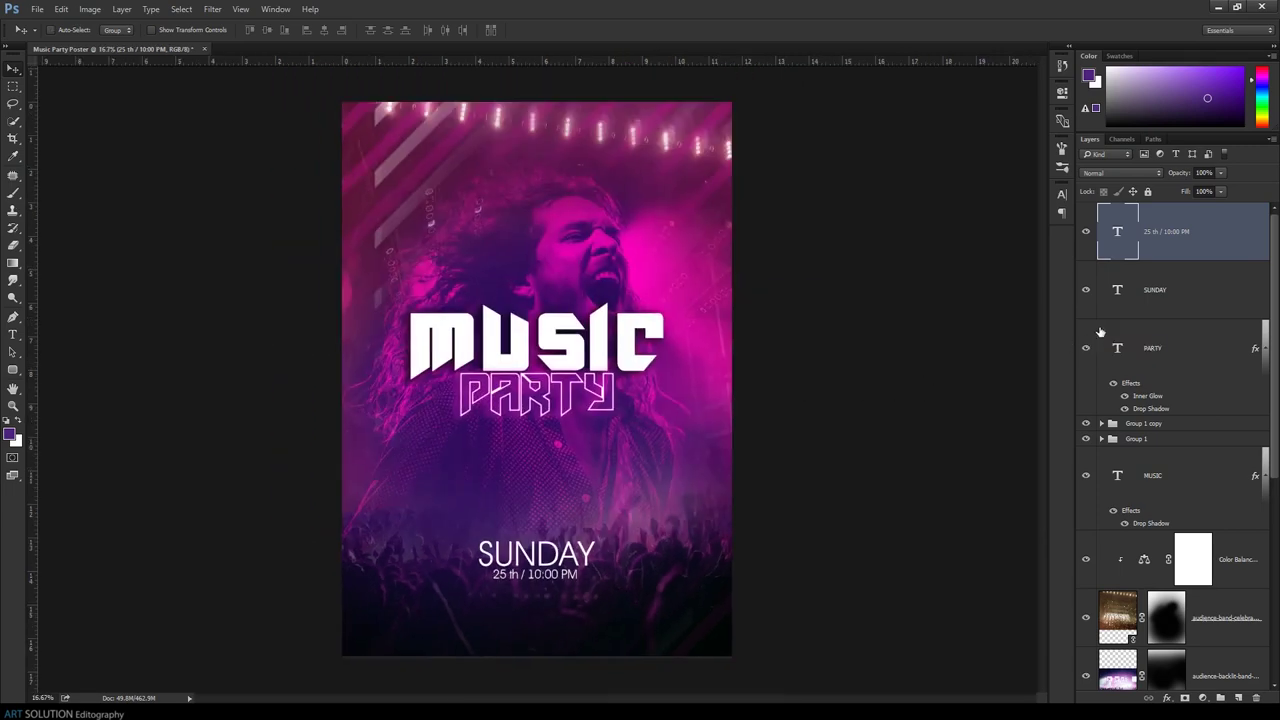
pyautogui.keyDown('shift'); pyautogui.click(1254, 284); pyautogui.keyUp('shift')
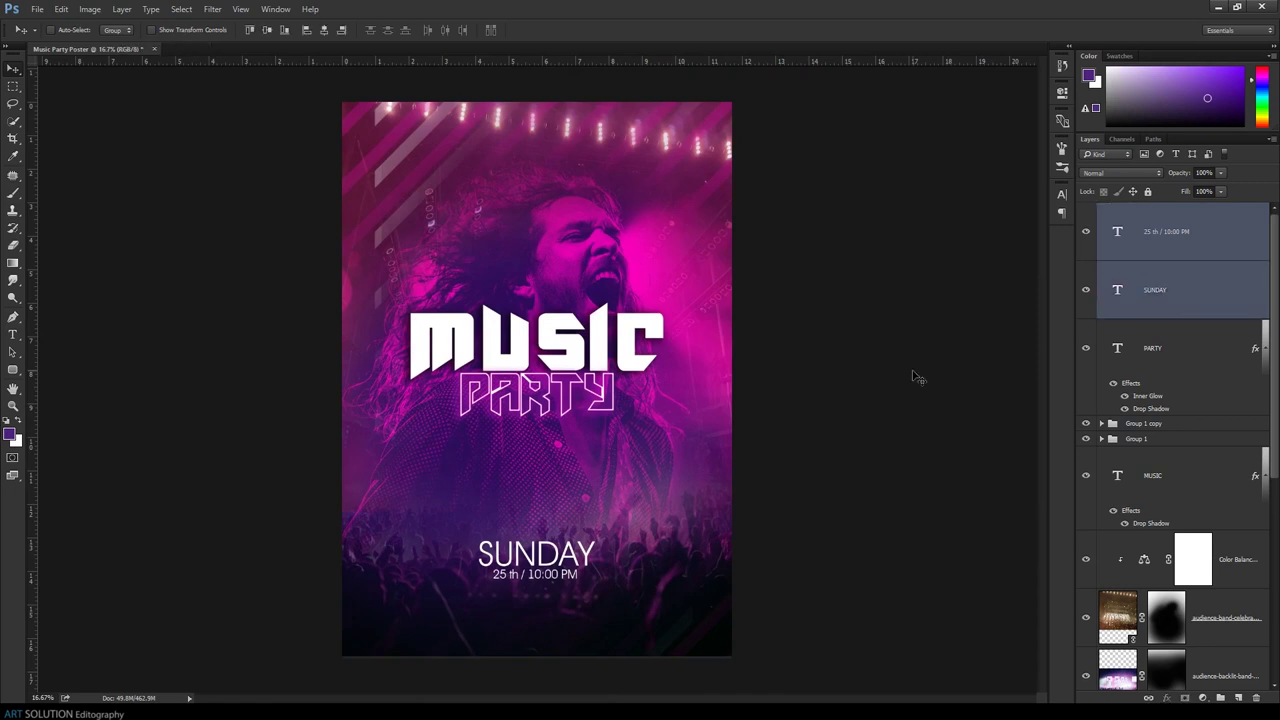
pyautogui.moveTo(533, 531); pyautogui.dragTo(535, 569)
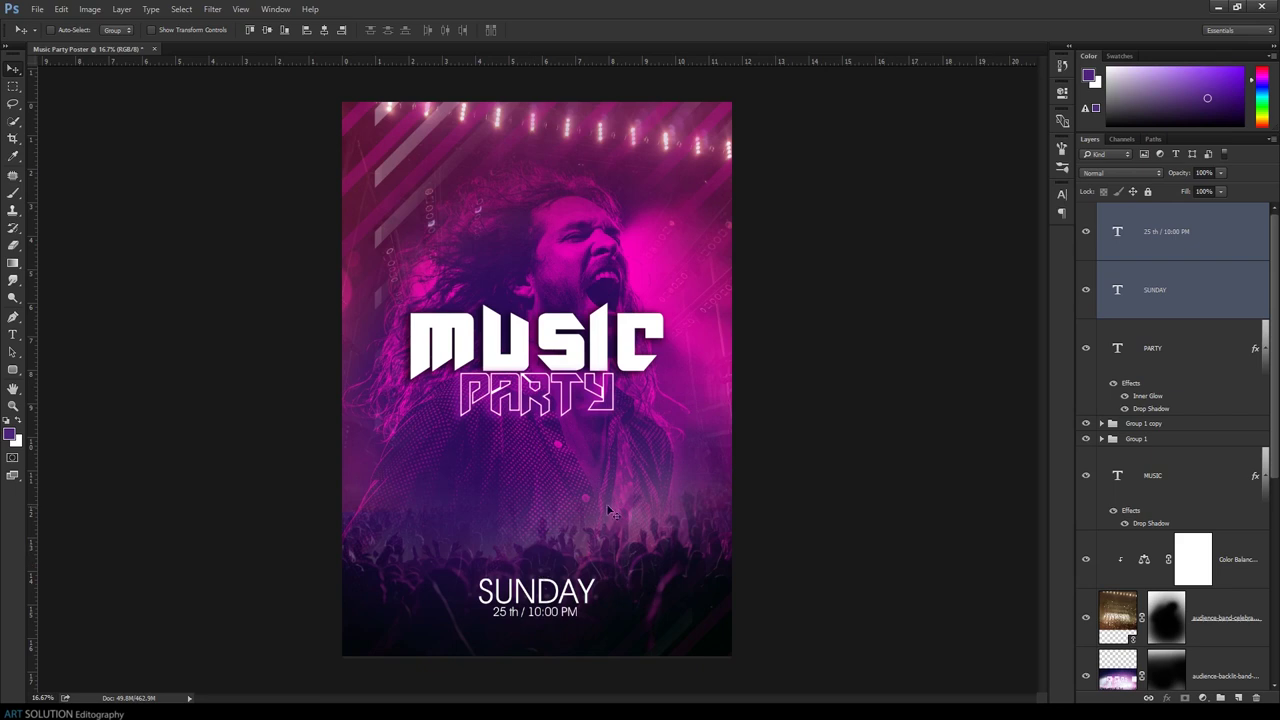
pyautogui.hotkey('ctrl', '-')
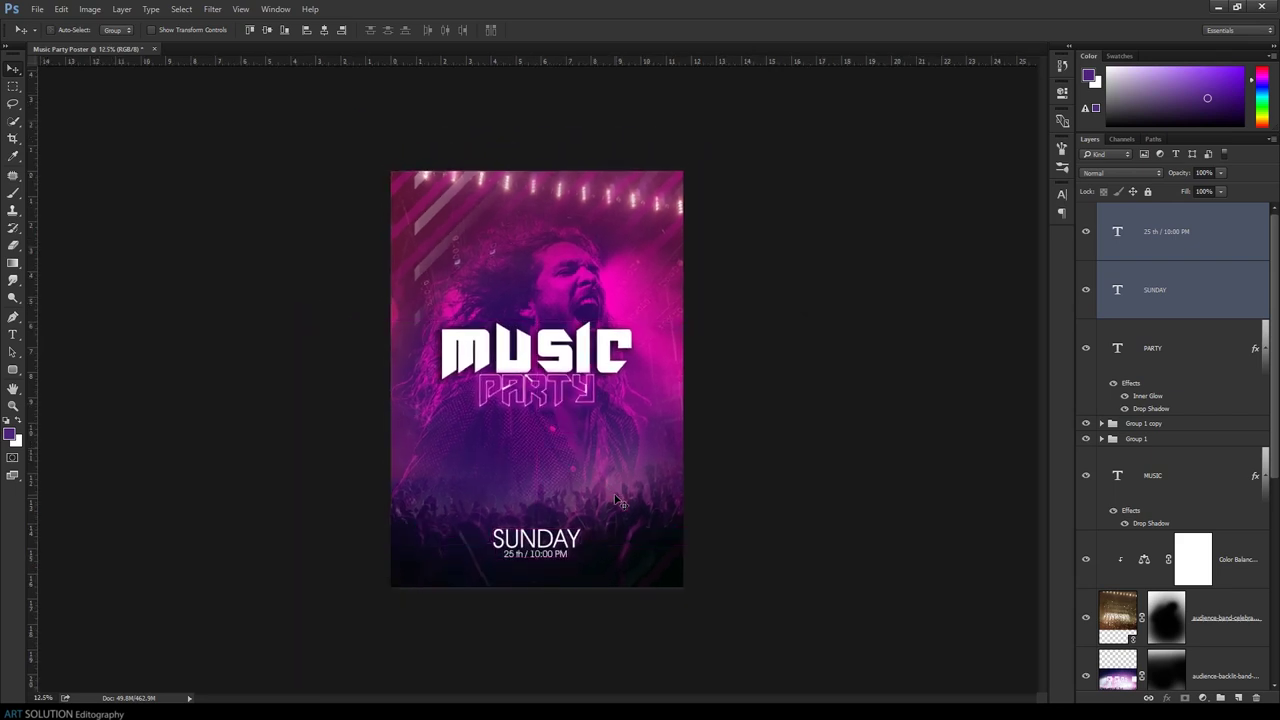
pyautogui.hotkey('ctrl', '+')
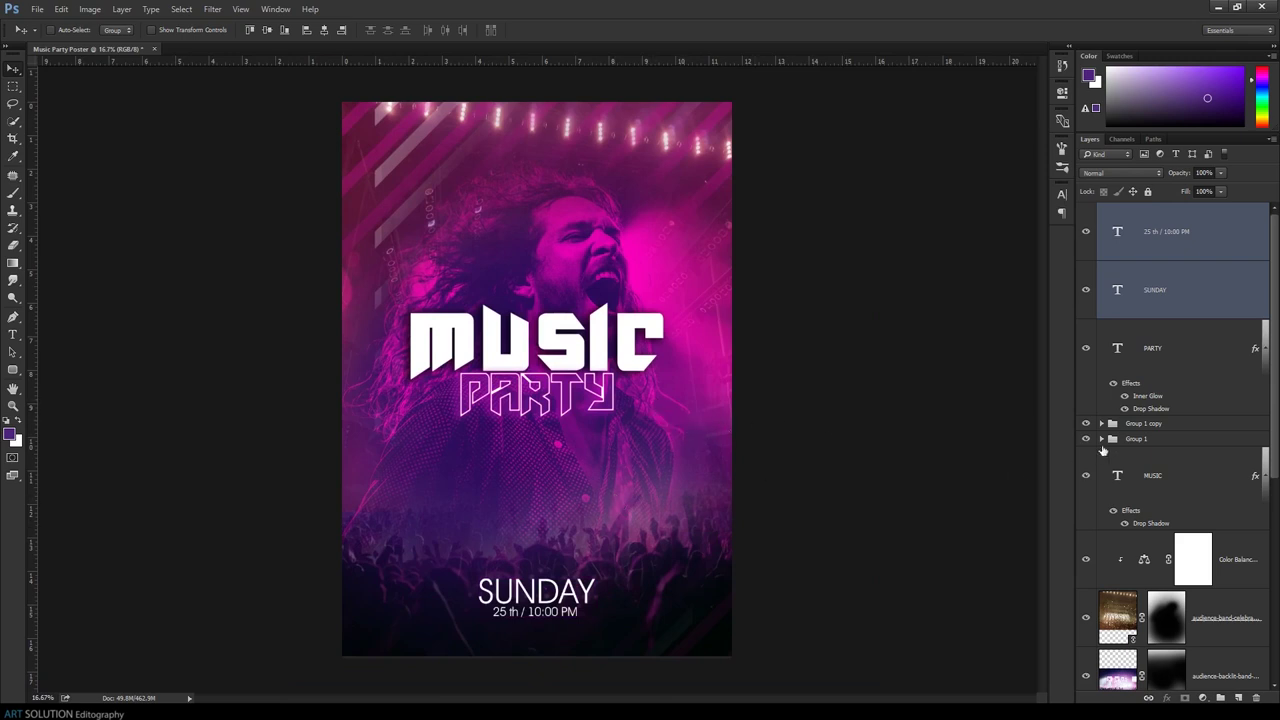
pyautogui.click(1215, 258)
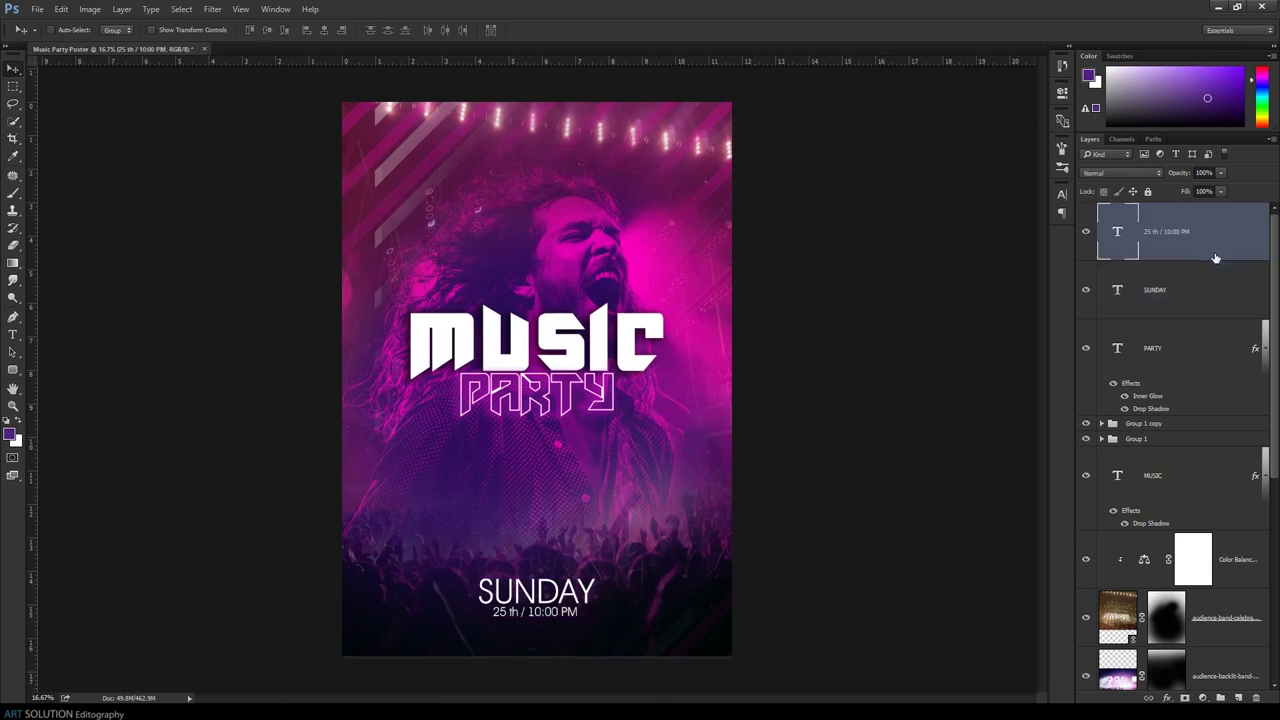
# Type DJ CLUB PRESENTS near the poster top and set it to 24 pt
pyautogui.click(13, 334)
pyautogui.click(486, 190)
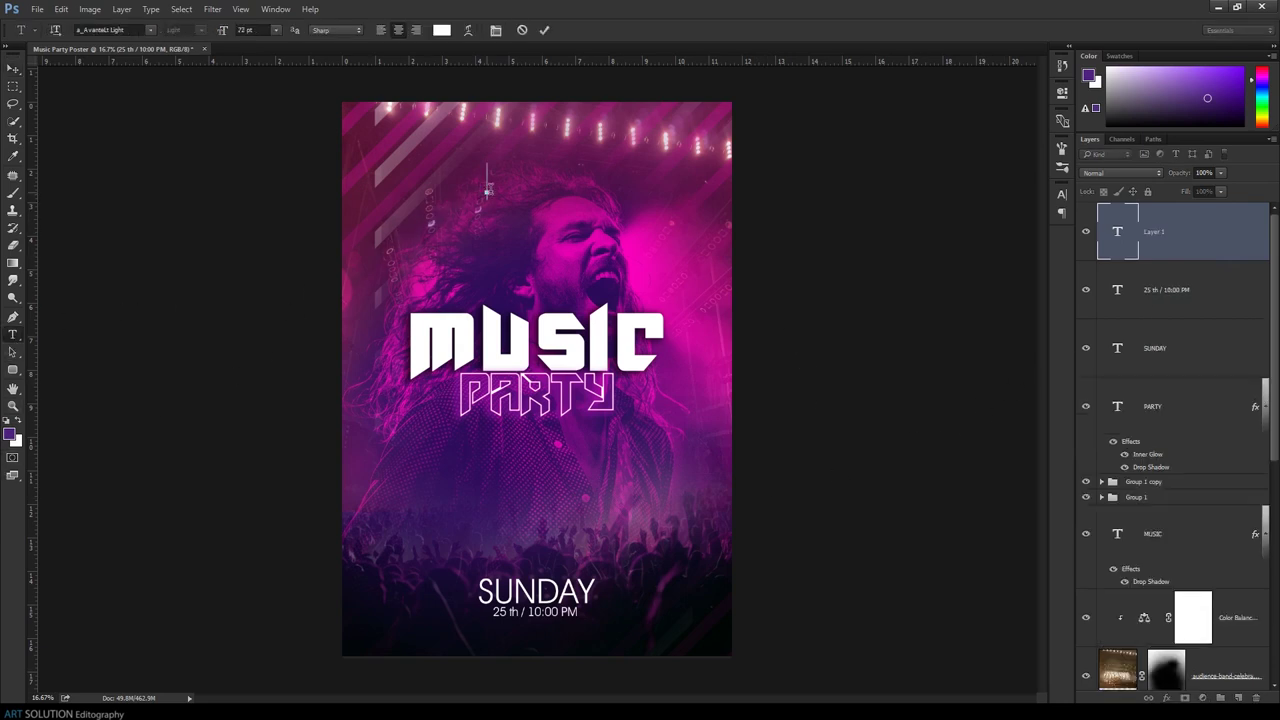
pyautogui.write('DJ CLUB PRESENTS')
pyautogui.moveTo(620, 185); pyautogui.dragTo(313, 199)
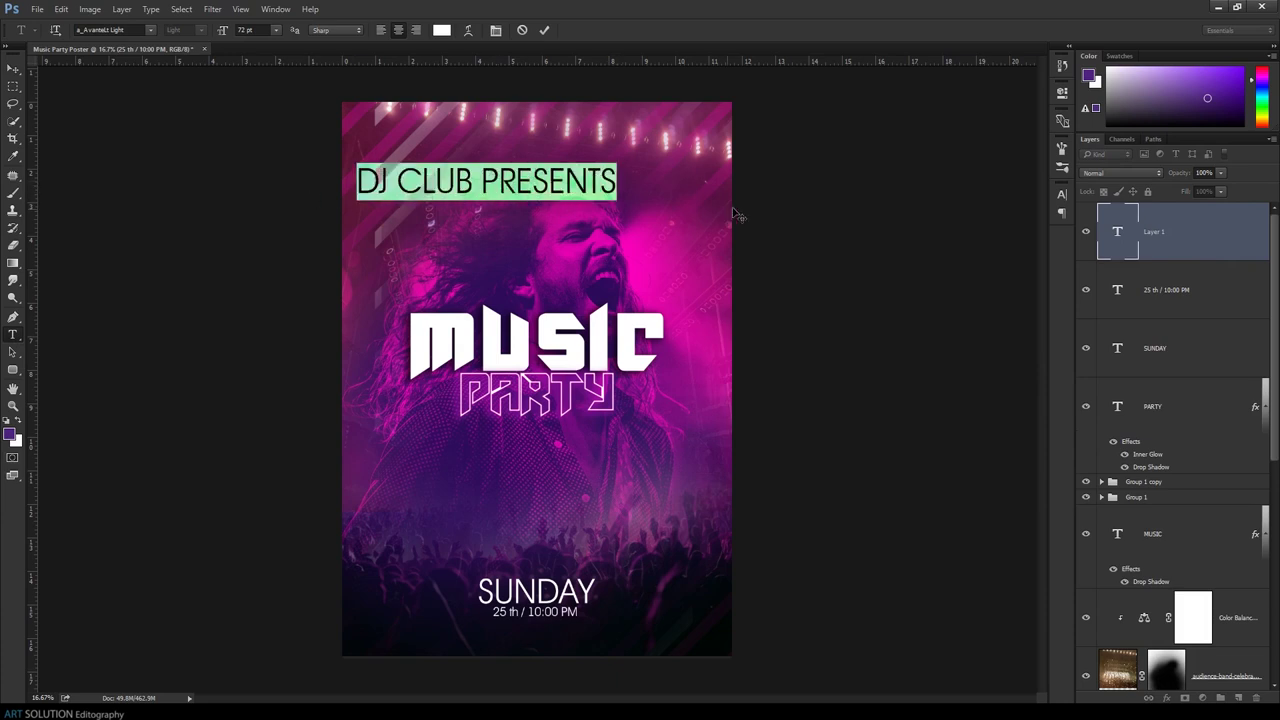
pyautogui.click(276, 30)
pyautogui.click(275, 95)
pyautogui.click(276, 30)
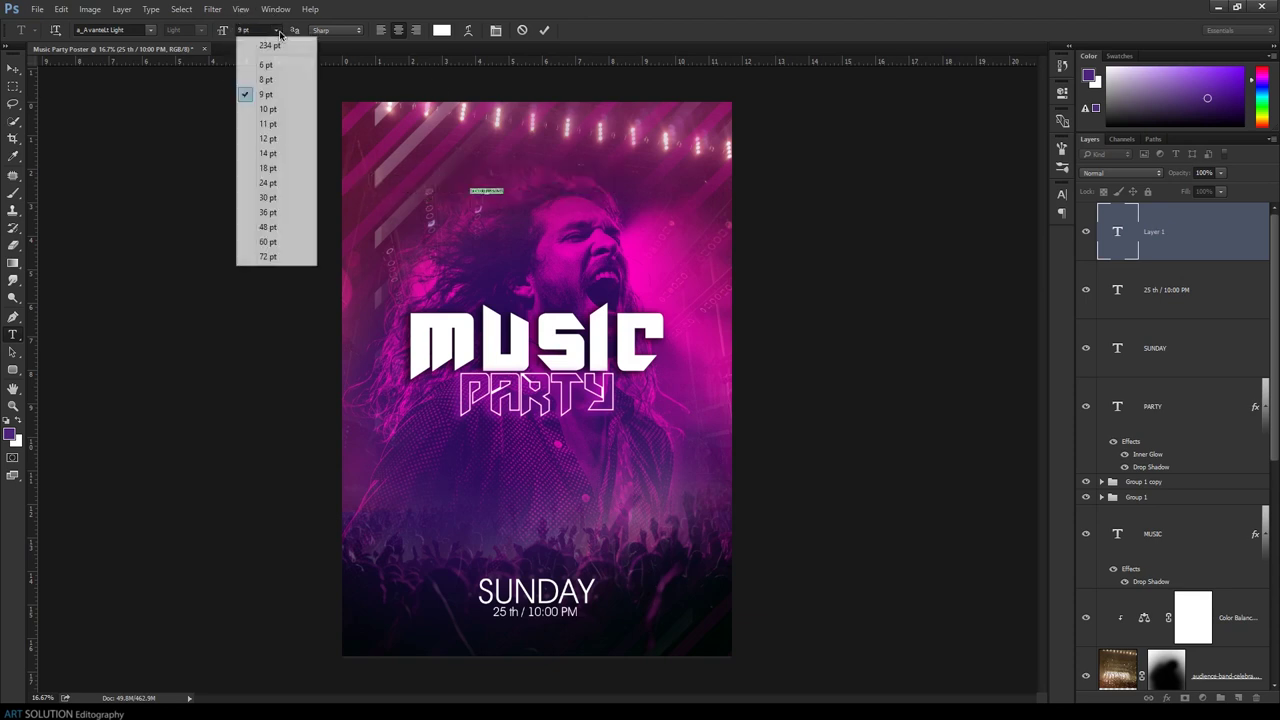
pyautogui.click(268, 140)
pyautogui.click(277, 30)
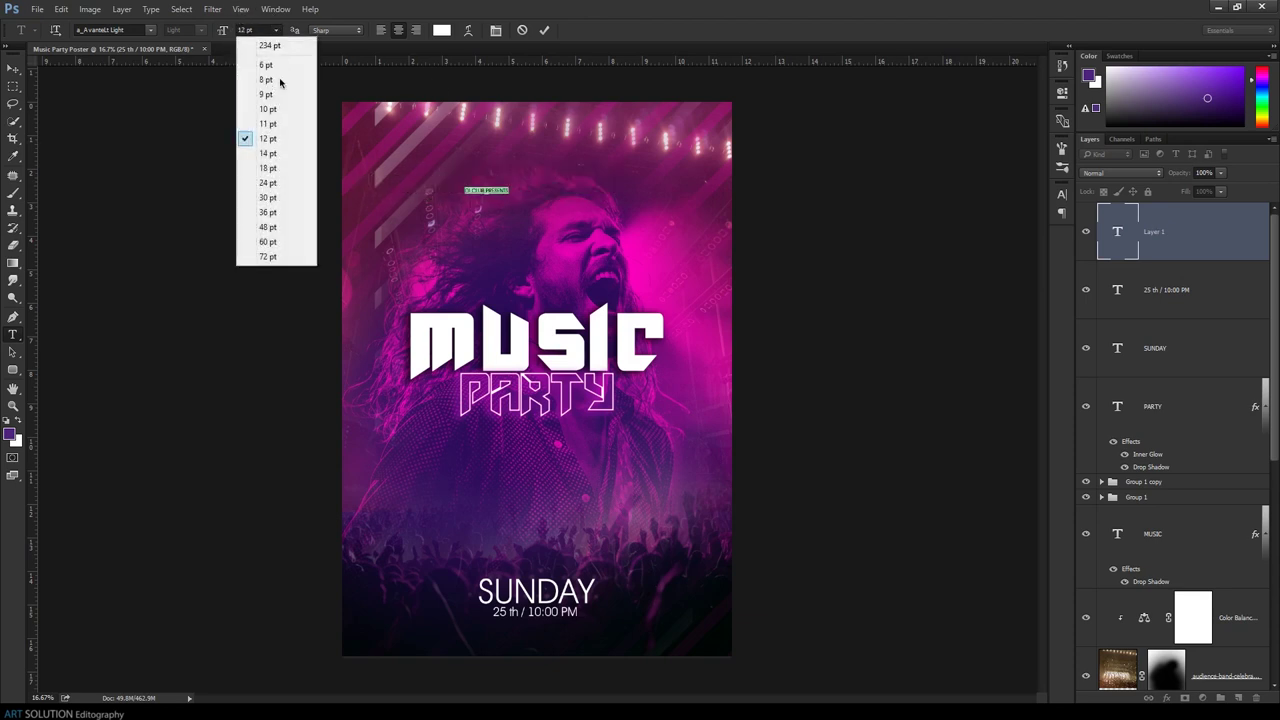
pyautogui.click(272, 185)
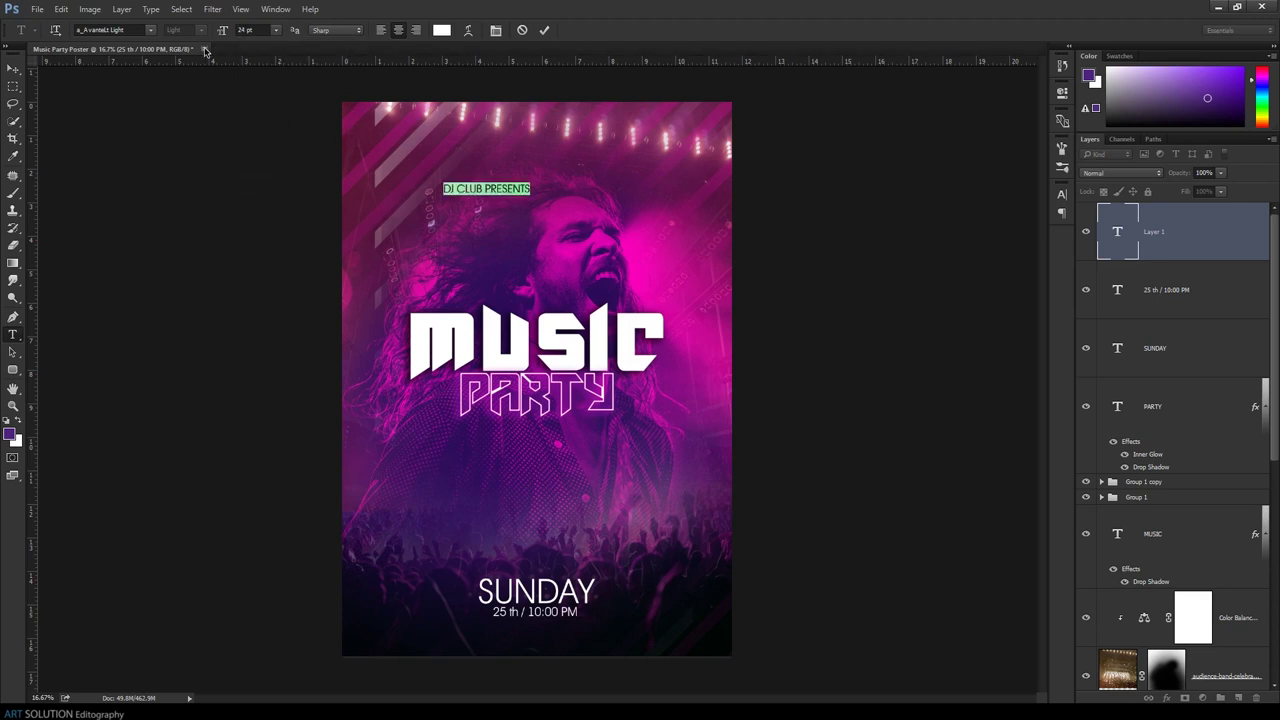
# Set the heading's tracking to 1080 in the Character panel and commit the text
pyautogui.click(495, 30)
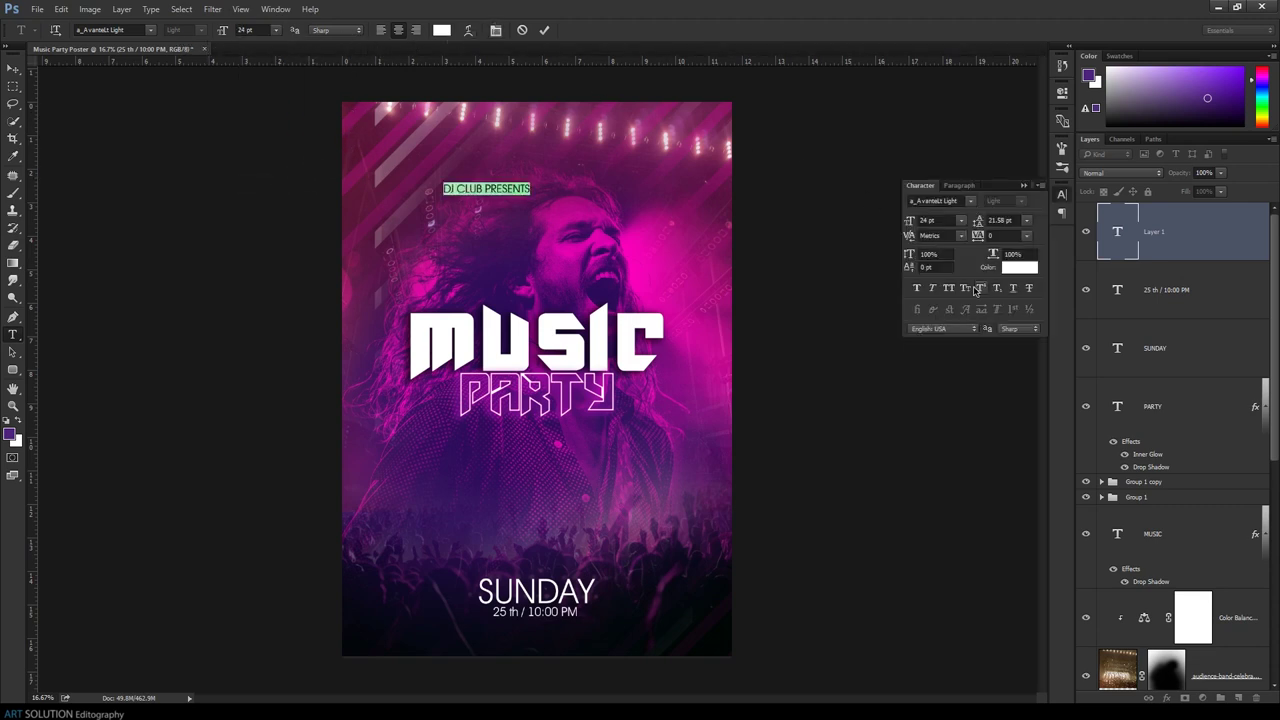
pyautogui.moveTo(977, 237); pyautogui.dragTo(1010, 238)
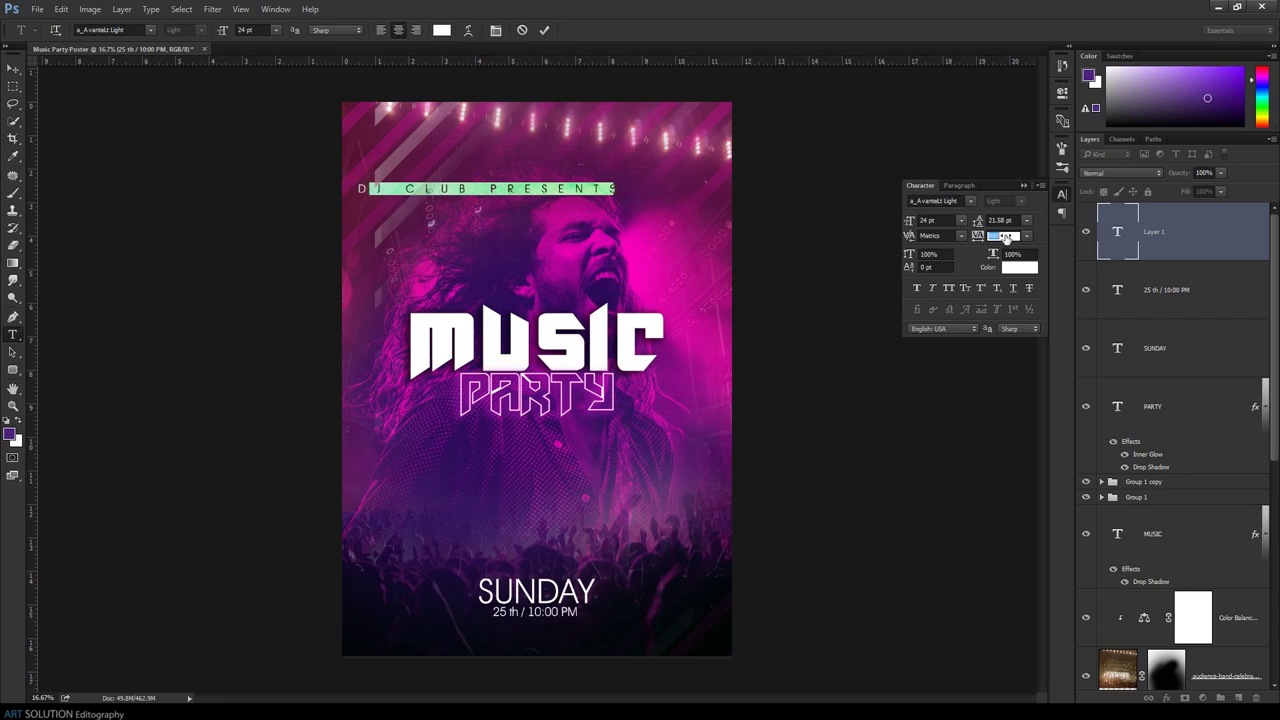
pyautogui.scroll(3, 1010, 238)
pyautogui.scroll(3, 1010, 238)
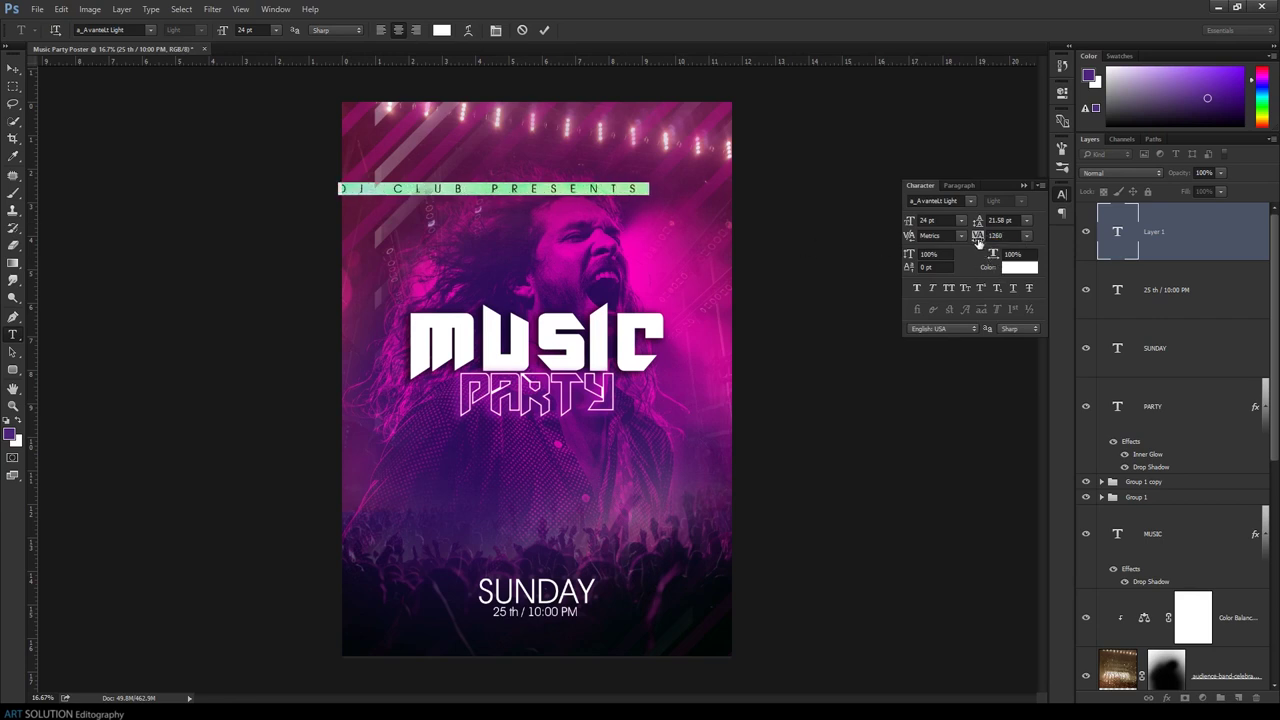
pyautogui.moveTo(977, 243); pyautogui.dragTo(970, 245)
pyautogui.click(13, 68)
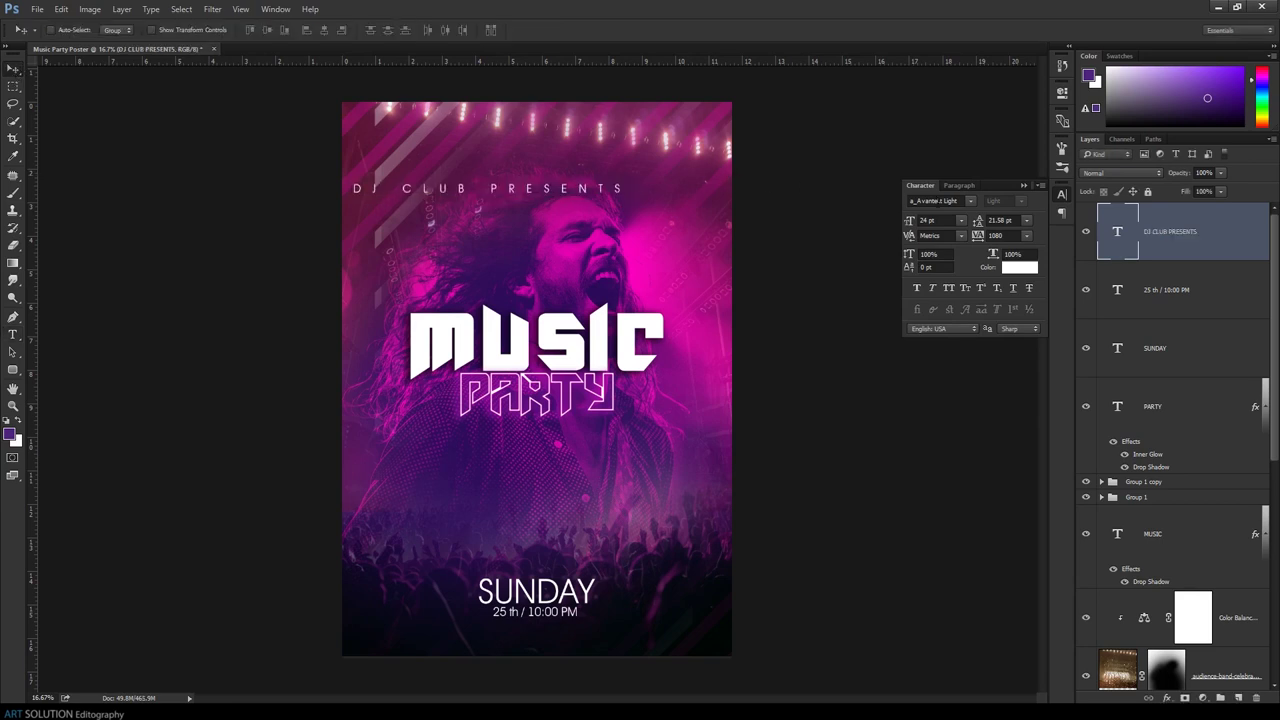
pyautogui.click(1022, 186)
# Centre the heading at the top edge and Free Transform it down to 64%
pyautogui.moveTo(526, 184); pyautogui.dragTo(575, 123)
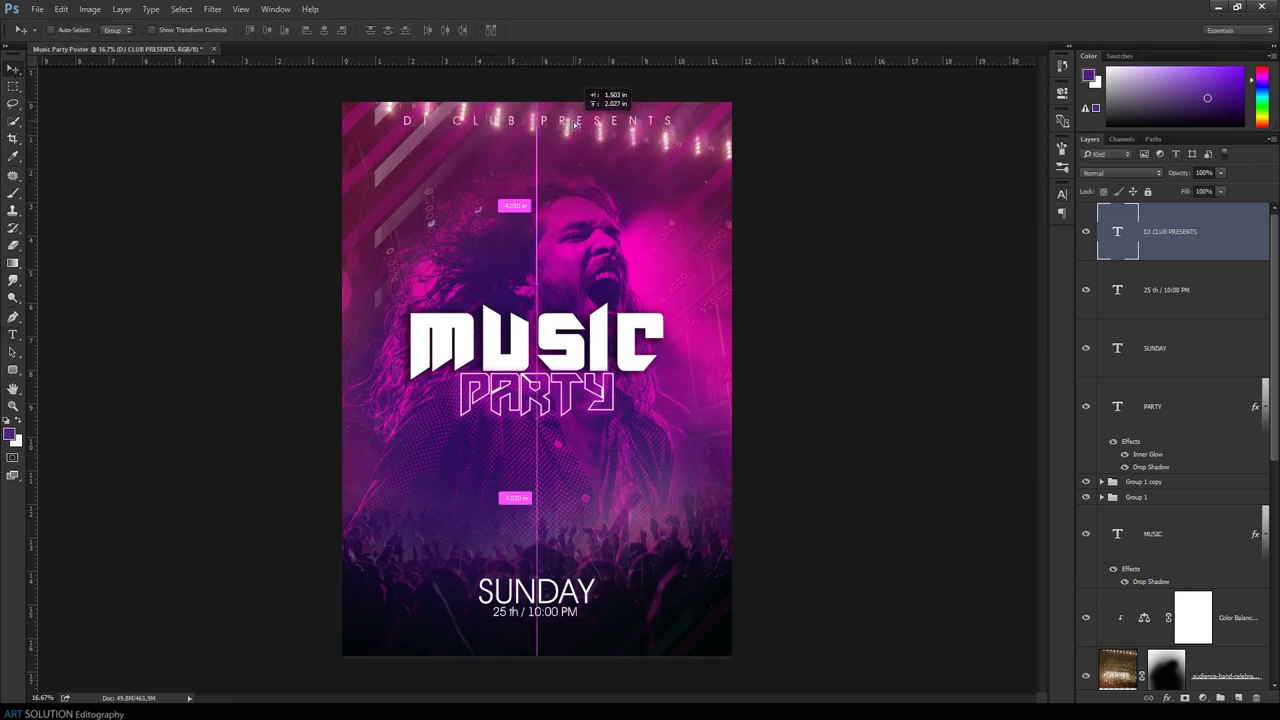
pyautogui.moveTo(575, 123); pyautogui.dragTo(578, 128)
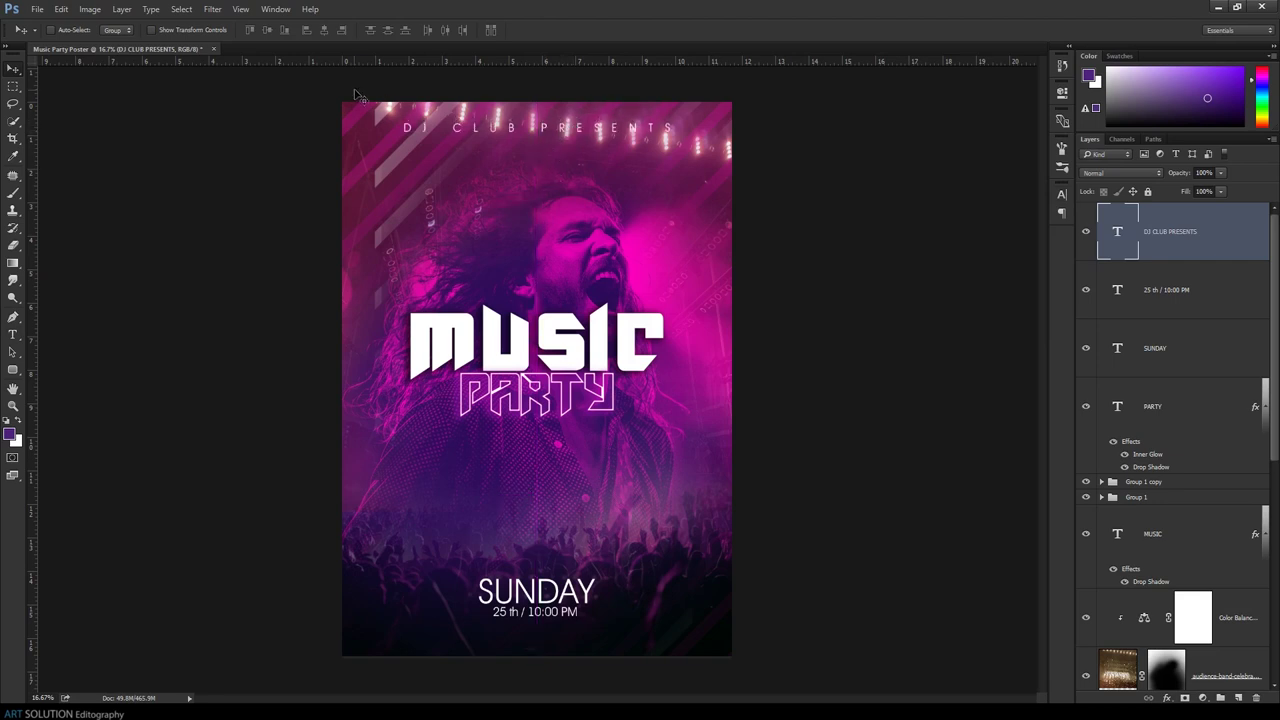
pyautogui.click(61, 9)
pyautogui.click(124, 271)
pyautogui.moveTo(684, 127); pyautogui.dragTo(633, 129)
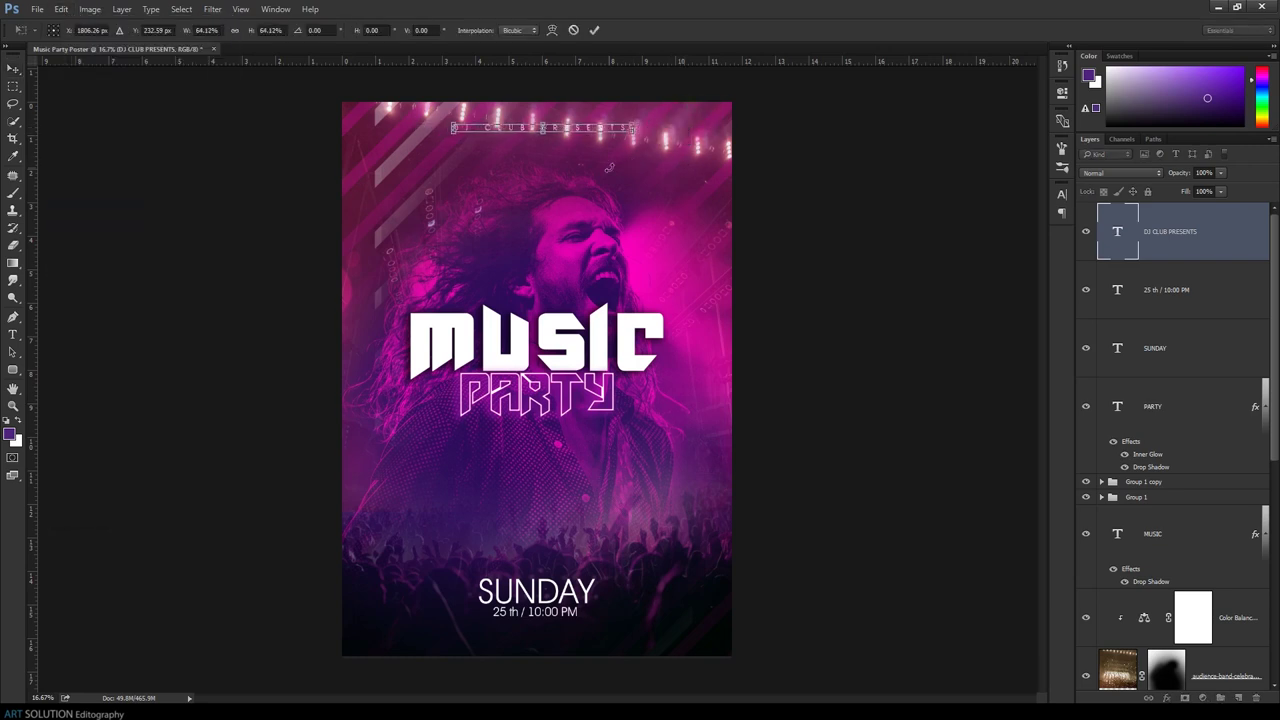
pyautogui.press('Return')
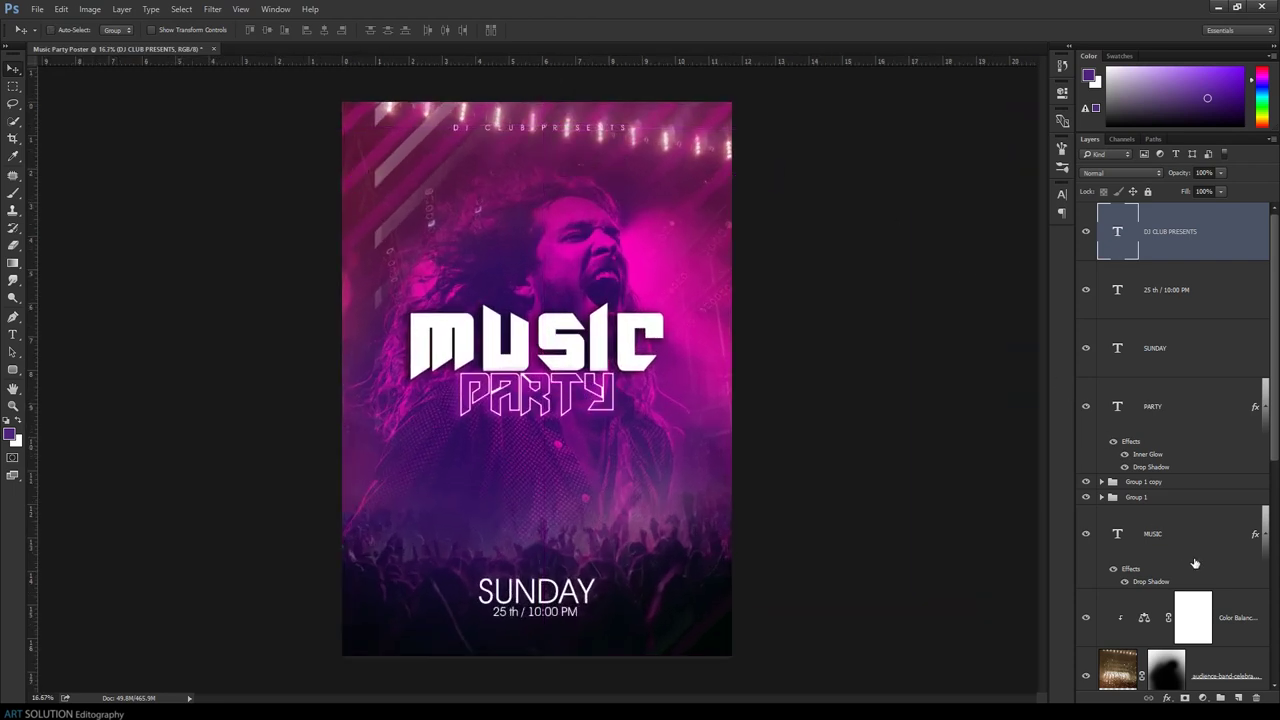
pyautogui.click(1243, 635)
# Add a new layer and set the gradient's left stop to dark magenta 490130
pyautogui.click(1238, 697)
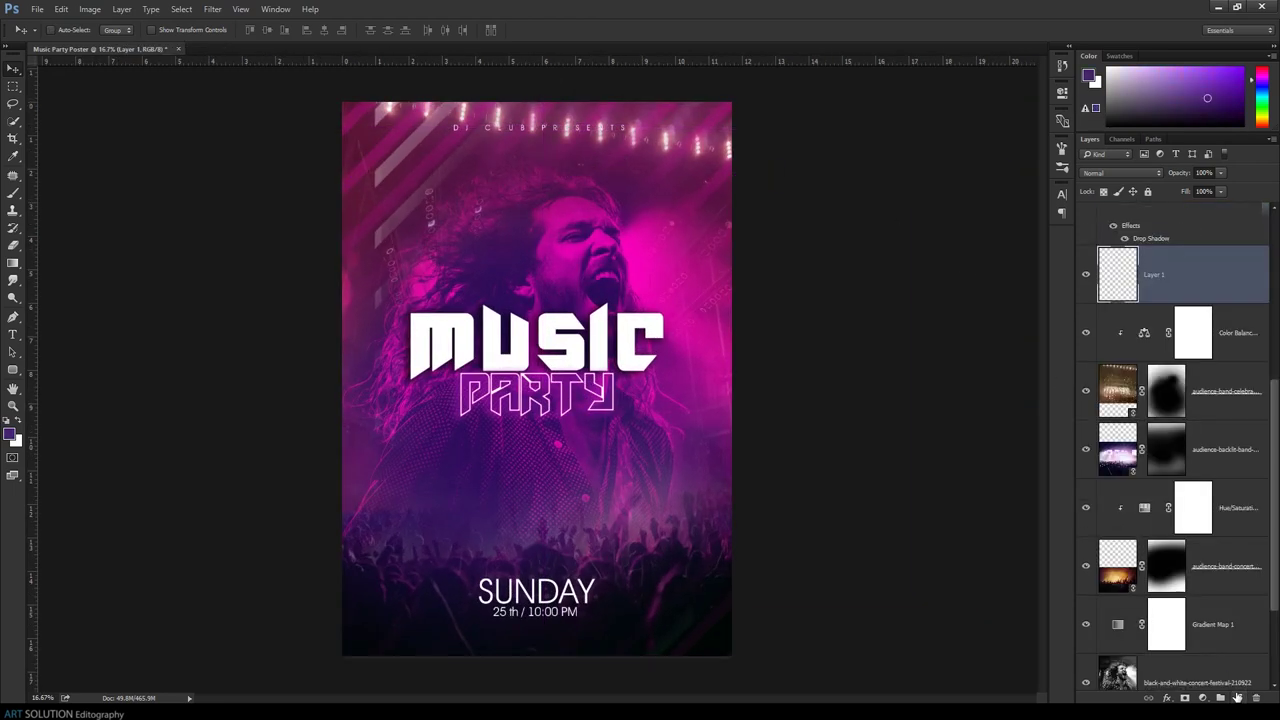
pyautogui.click(11, 264)
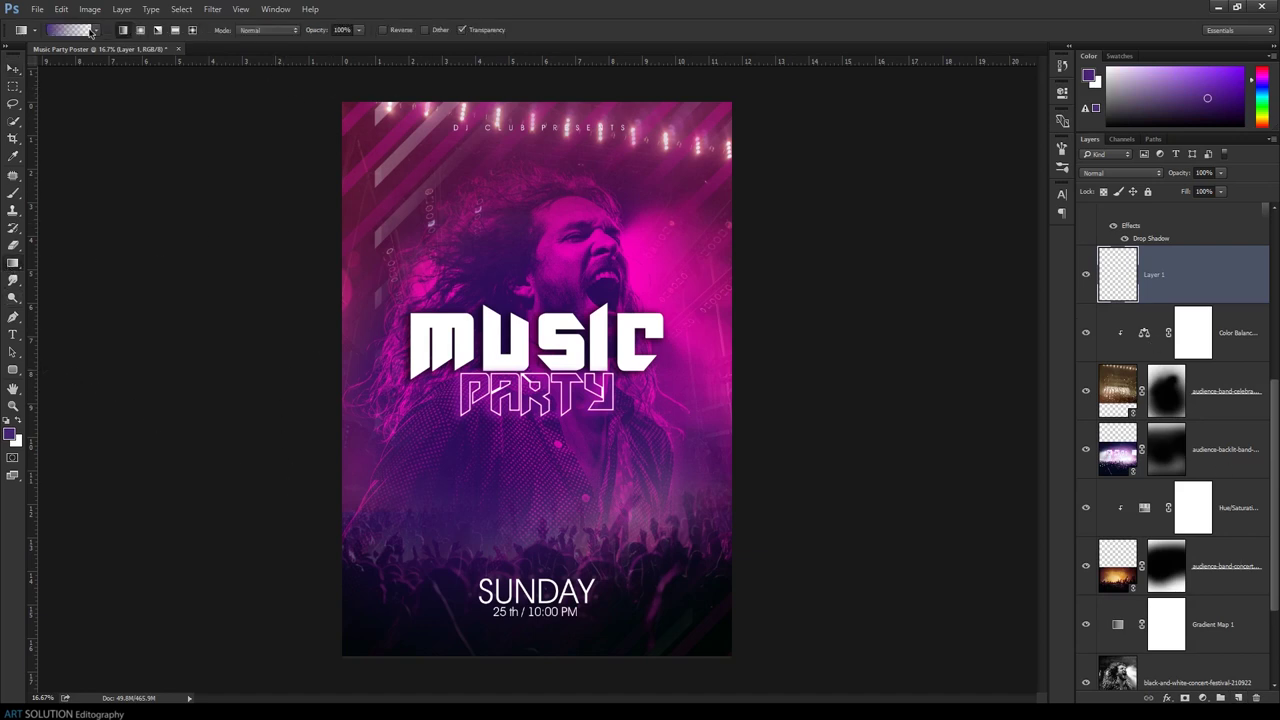
pyautogui.click(52, 29)
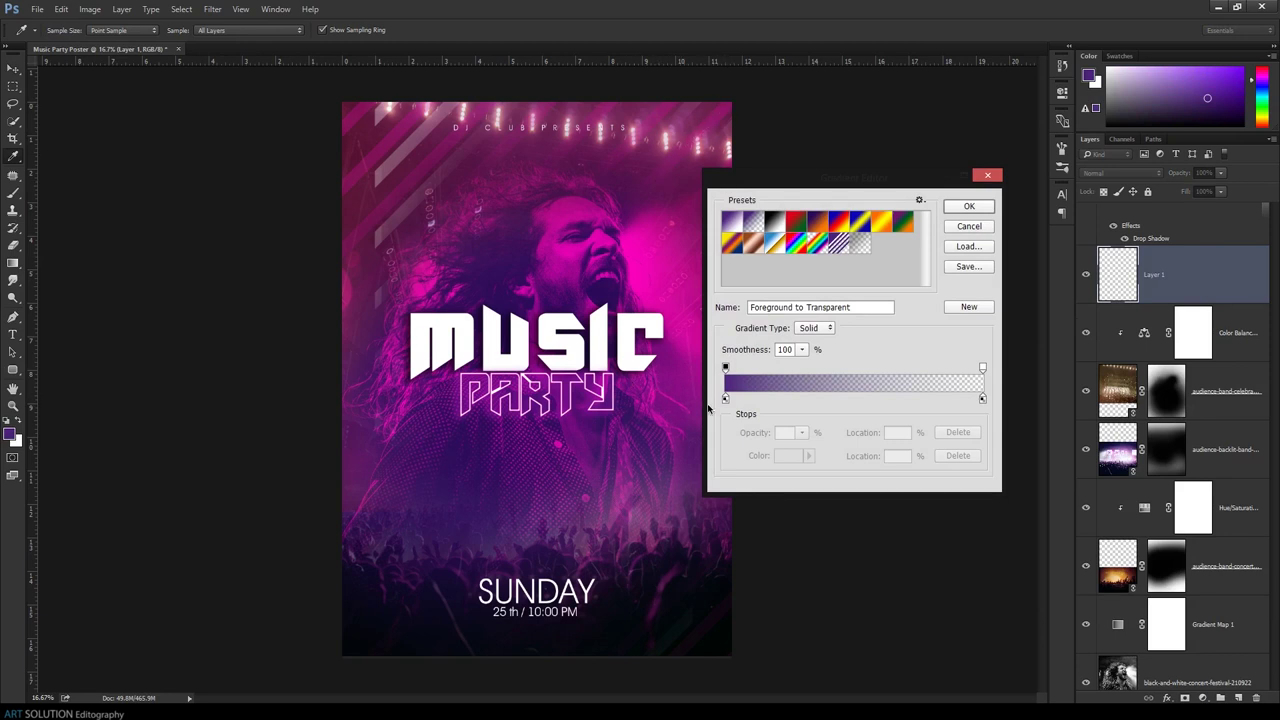
pyautogui.click(726, 398)
pyautogui.click(786, 455)
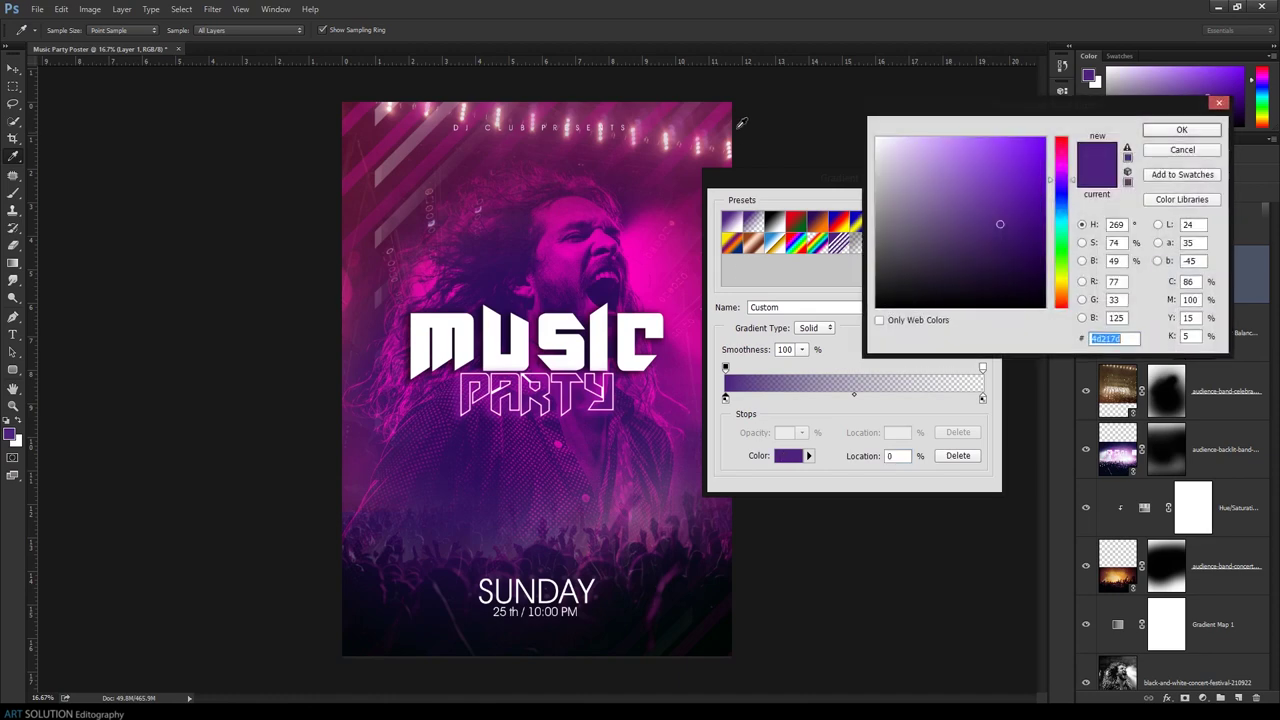
pyautogui.click(736, 104)
pyautogui.click(1043, 258)
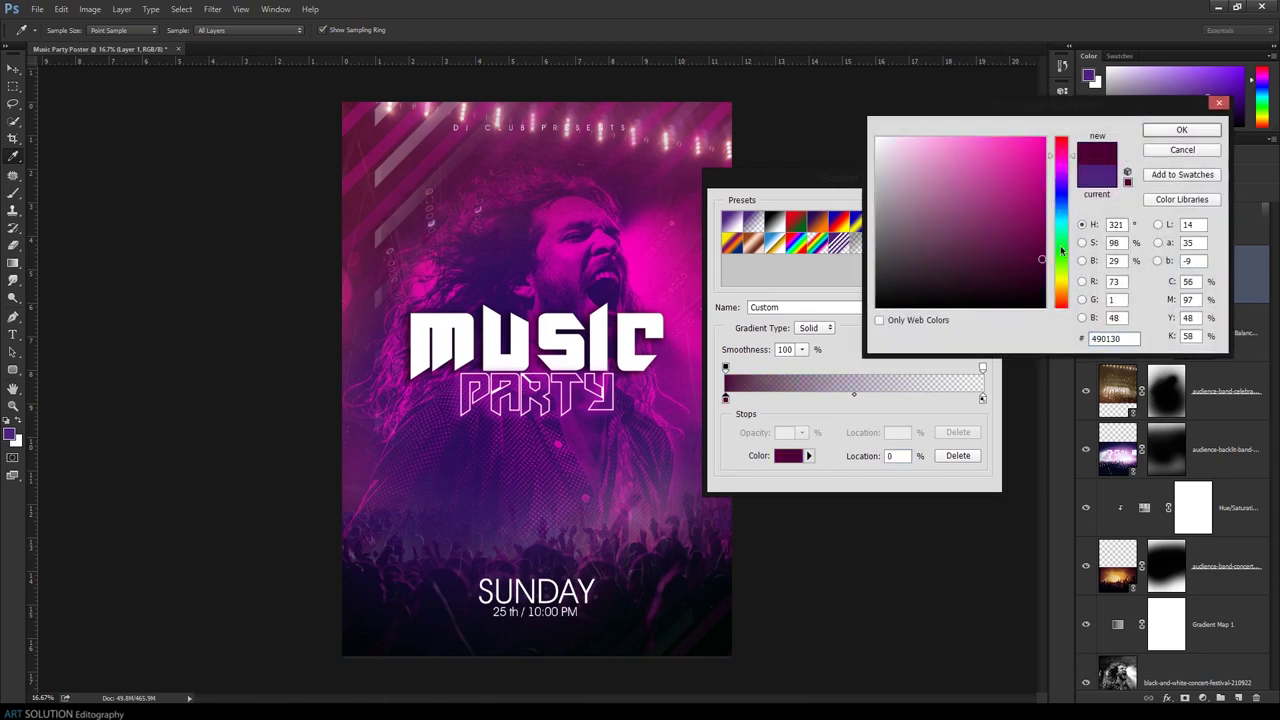
pyautogui.click(1157, 131)
pyautogui.click(970, 206)
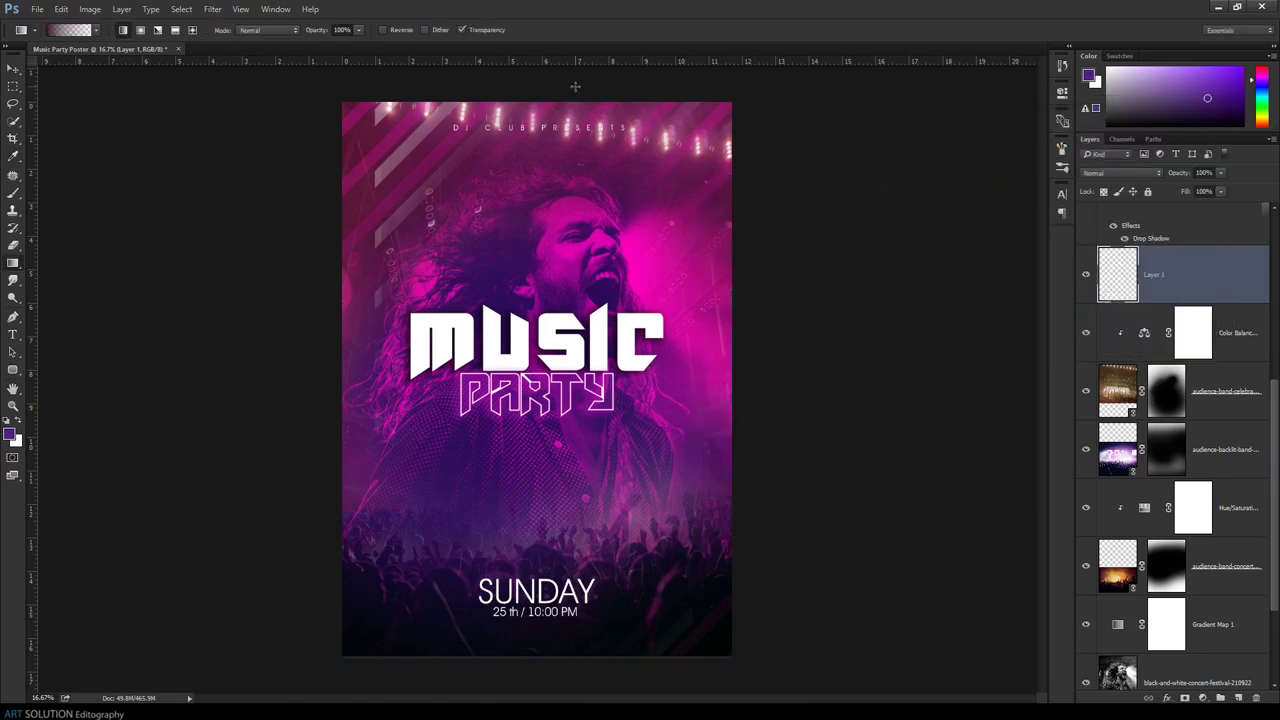
# Draw the dark magenta gradient down across the top of the poster
pyautogui.moveTo(575, 86); pyautogui.dragTo(575, 172)
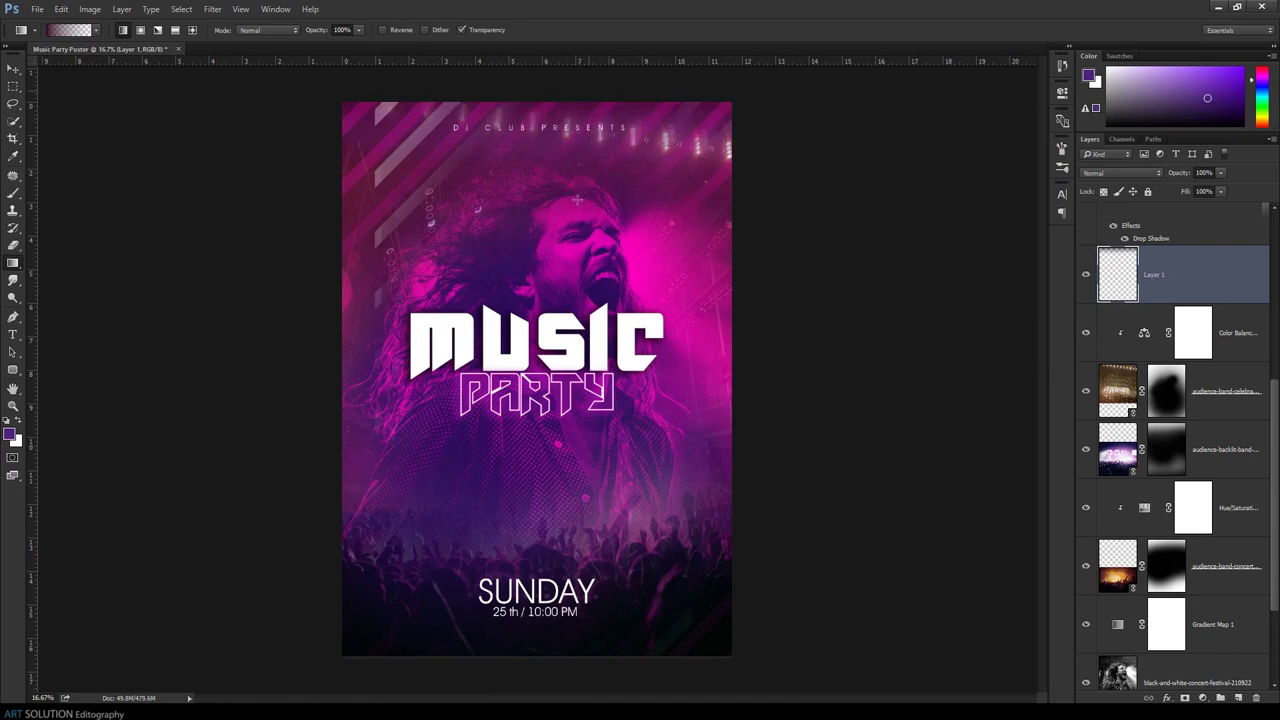
pyautogui.moveTo(588, 90); pyautogui.dragTo(577, 200)
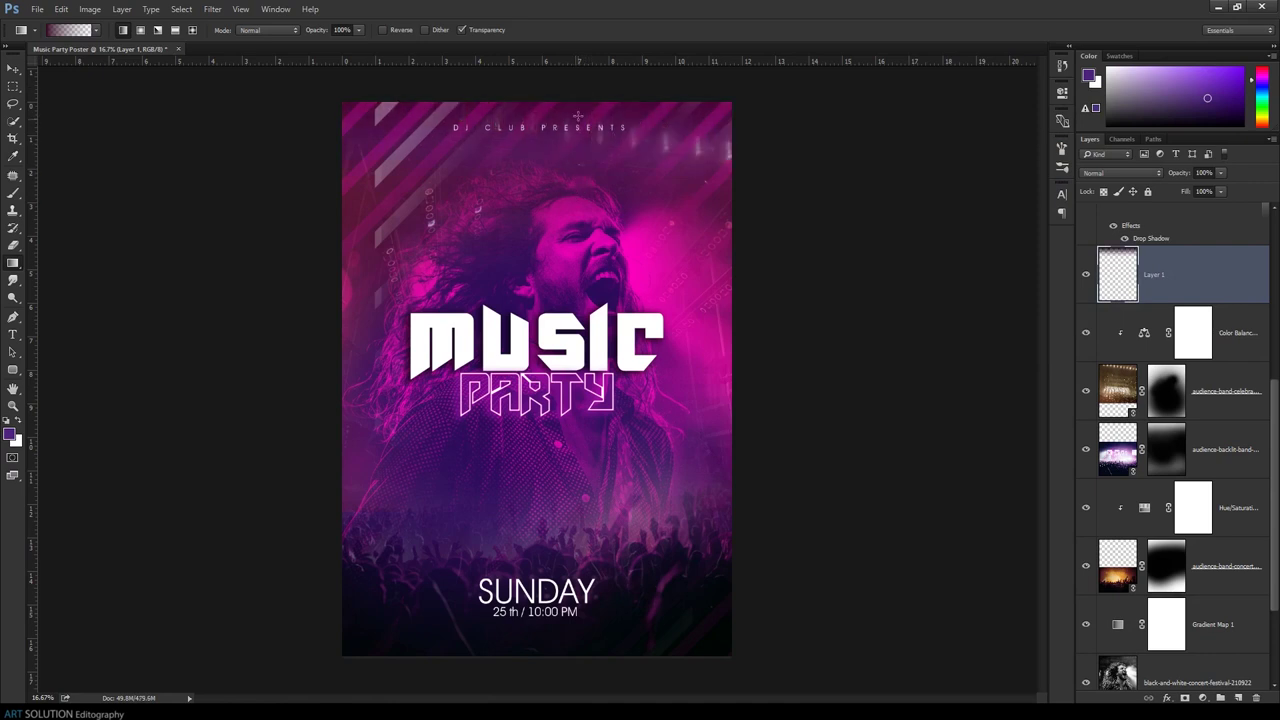
pyautogui.moveTo(592, 82); pyautogui.dragTo(587, 188)
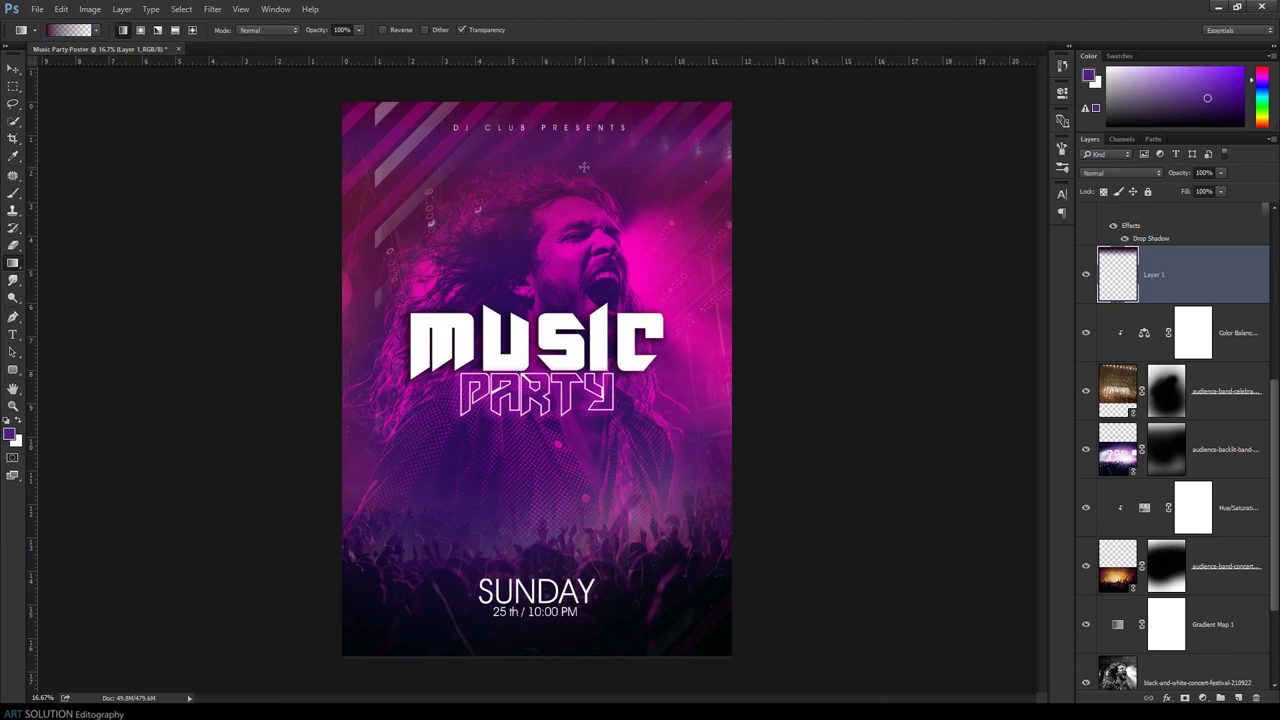
pyautogui.scroll(5, 1187, 285)
# Move Layer 1 above Group 1 copy and cycle its blend mode to brighten the lights
pyautogui.moveTo(1194, 606); pyautogui.dragTo(1193, 472)
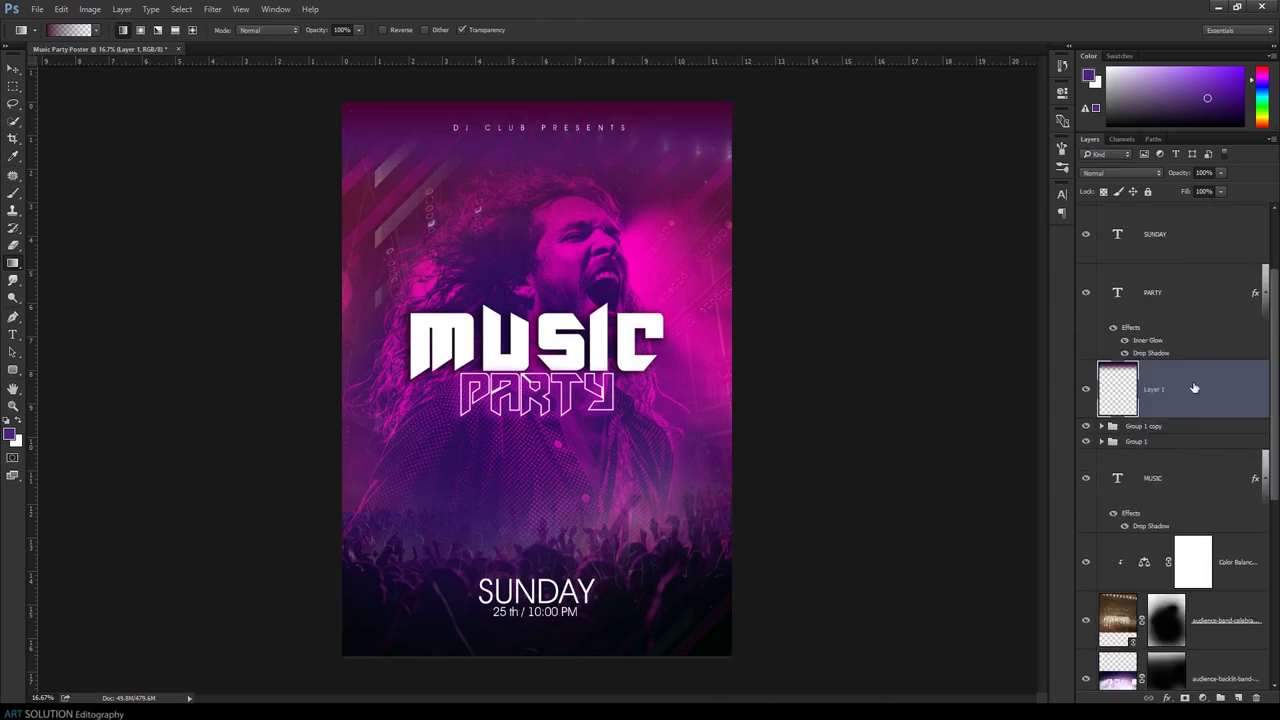
pyautogui.click(1132, 173)
pyautogui.click(1099, 256)
pyautogui.press('Down')
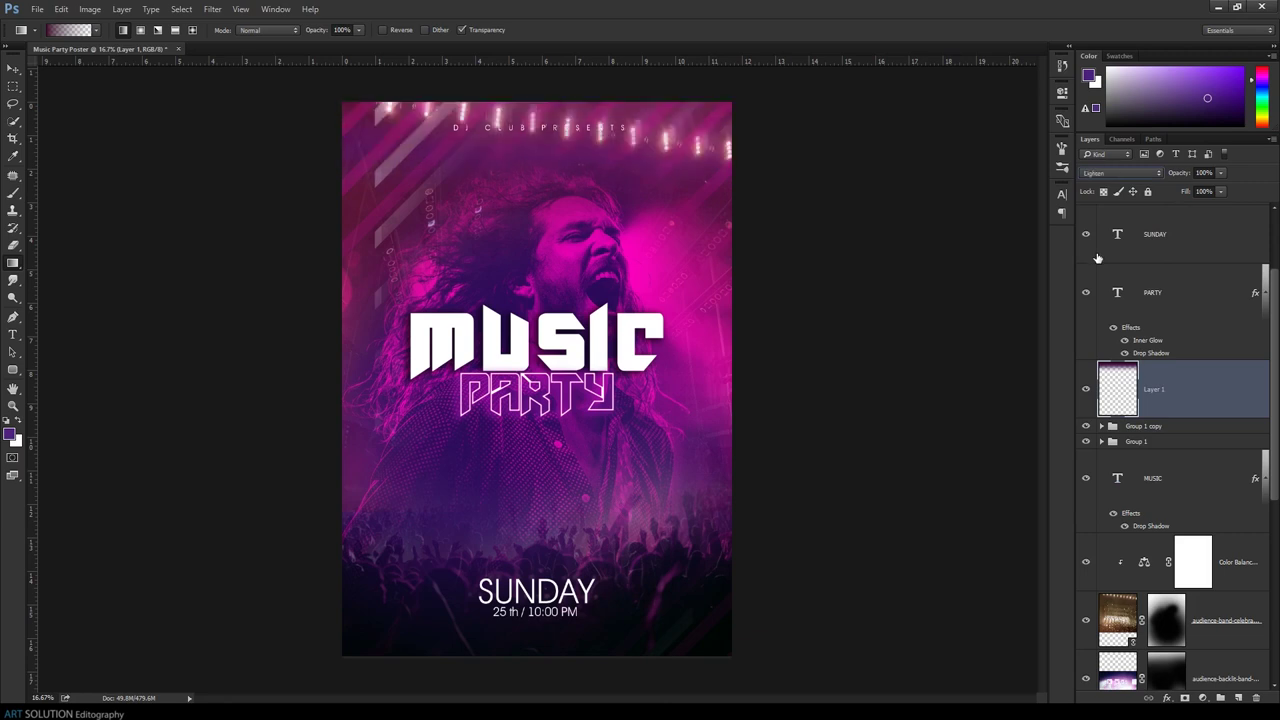
pyautogui.press('Down')
pyautogui.press('Down')
pyautogui.press('Down')
pyautogui.press('Down')
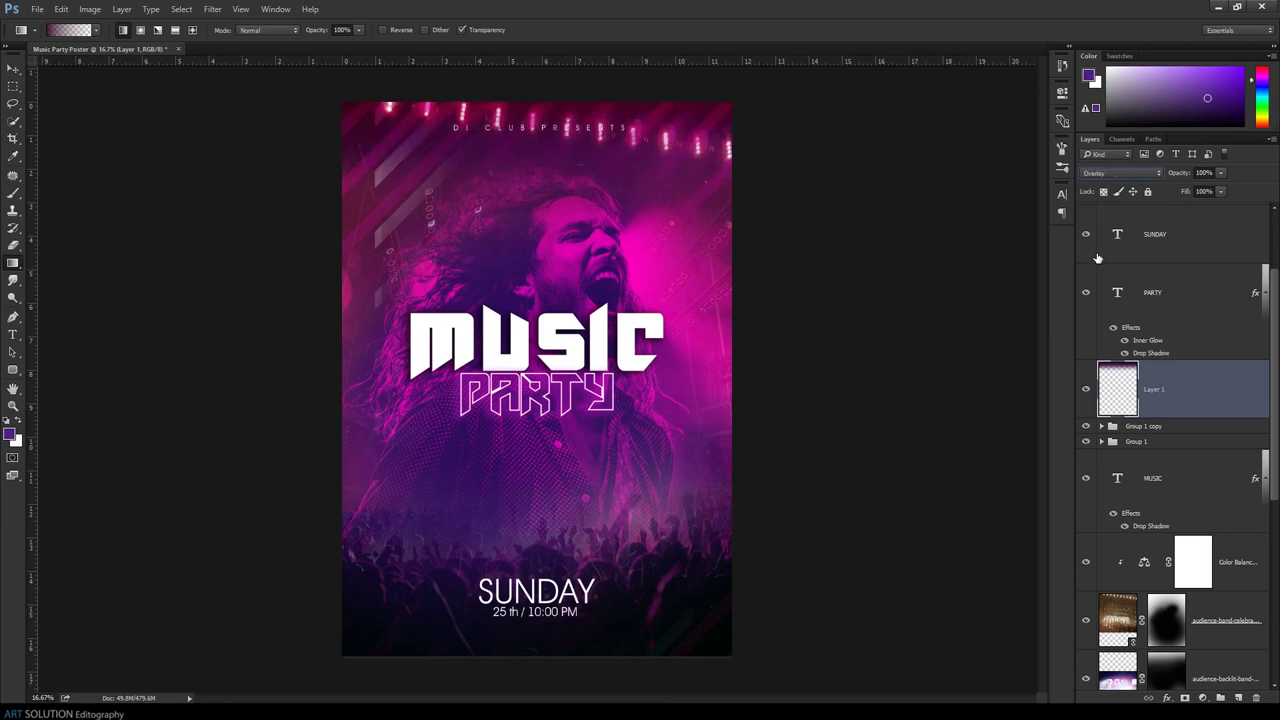
pyautogui.press('Down')
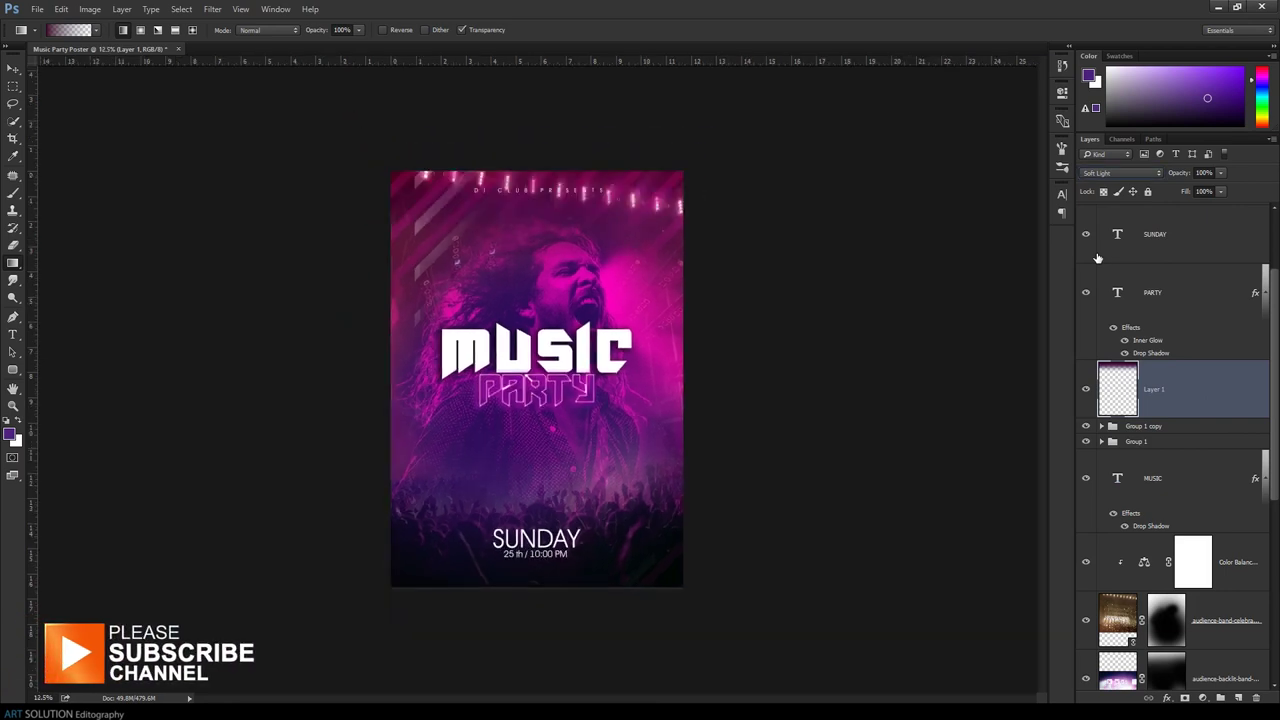
pyautogui.scroll(2, 1248, 373)
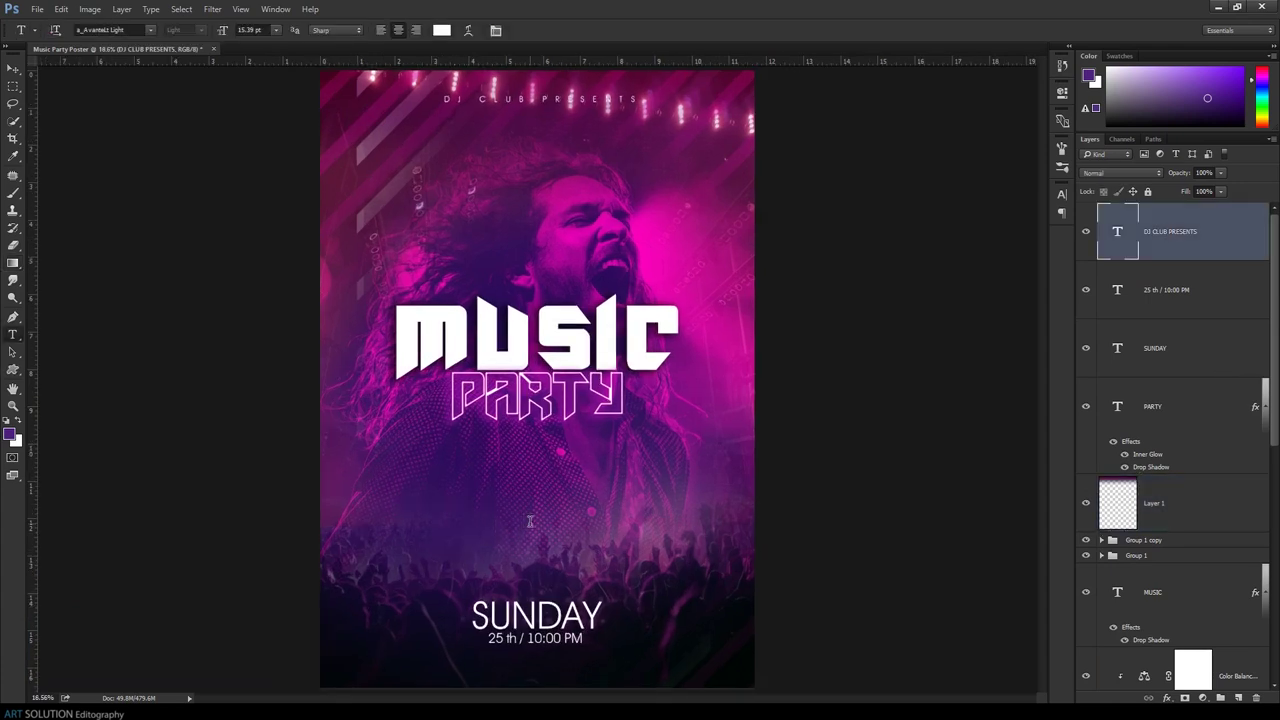
pyautogui.click(530, 521)
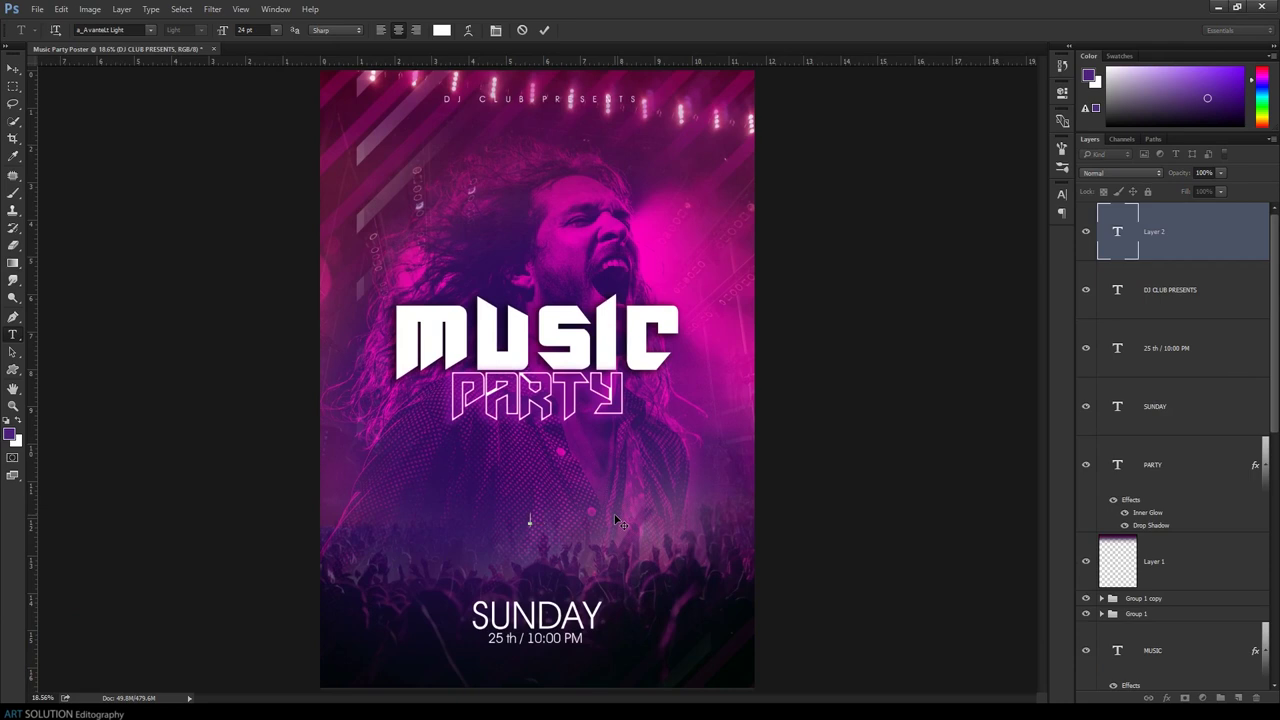
pyautogui.click(495, 30)
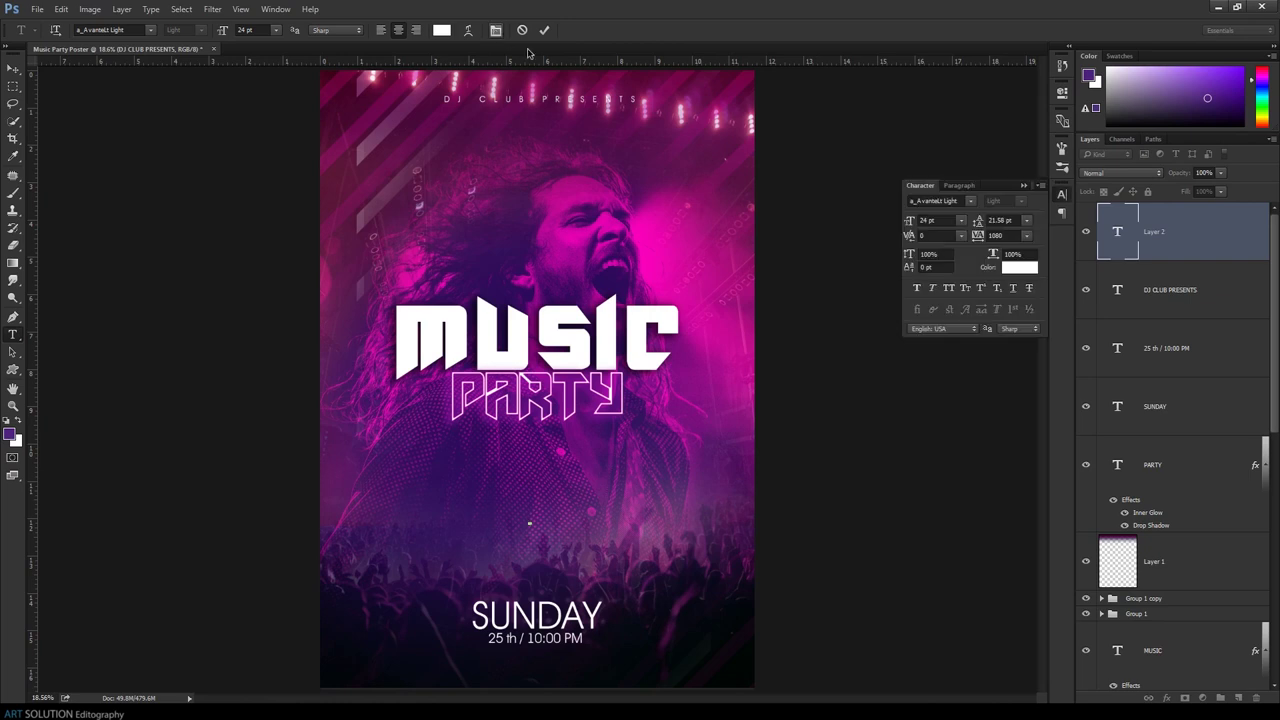
pyautogui.click(1027, 235)
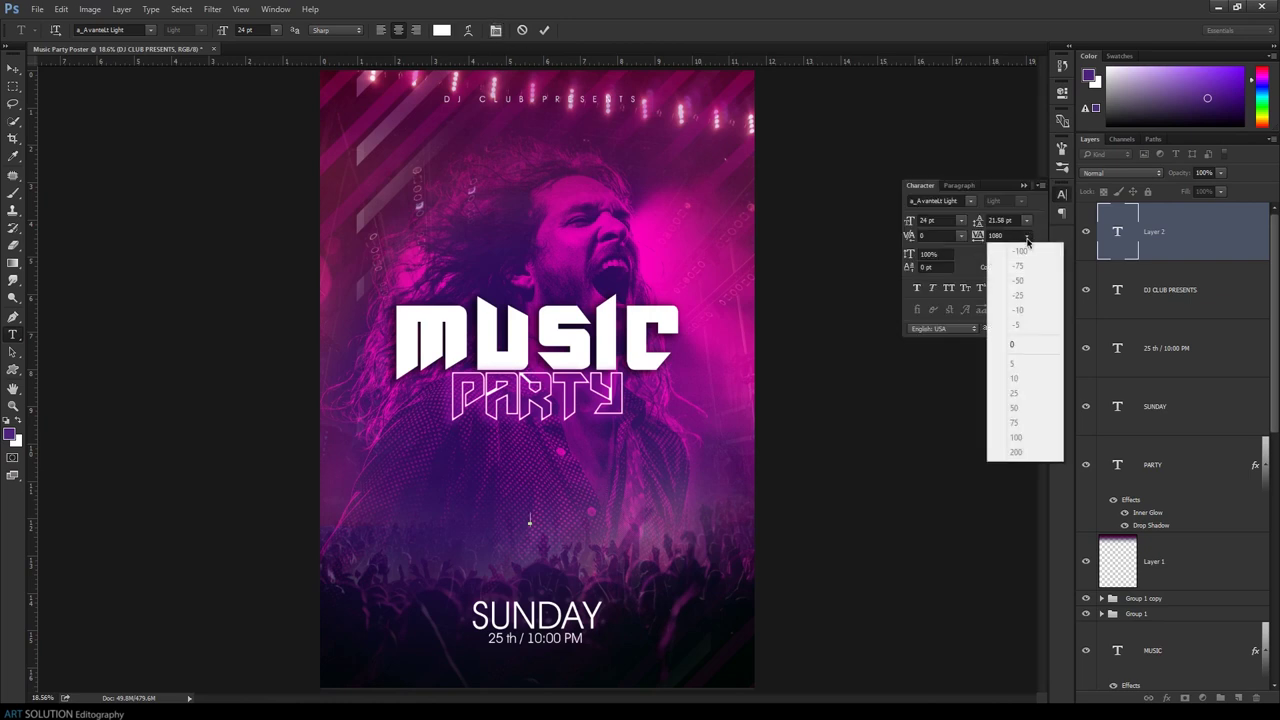
pyautogui.click(1009, 343)
pyautogui.click(1024, 186)
pyautogui.write('FOR MORE : WWW>D')
pyautogui.press('BackSpace')
pyautogui.press('BackSpace')
pyautogui.write('.DJCLUB.COM')
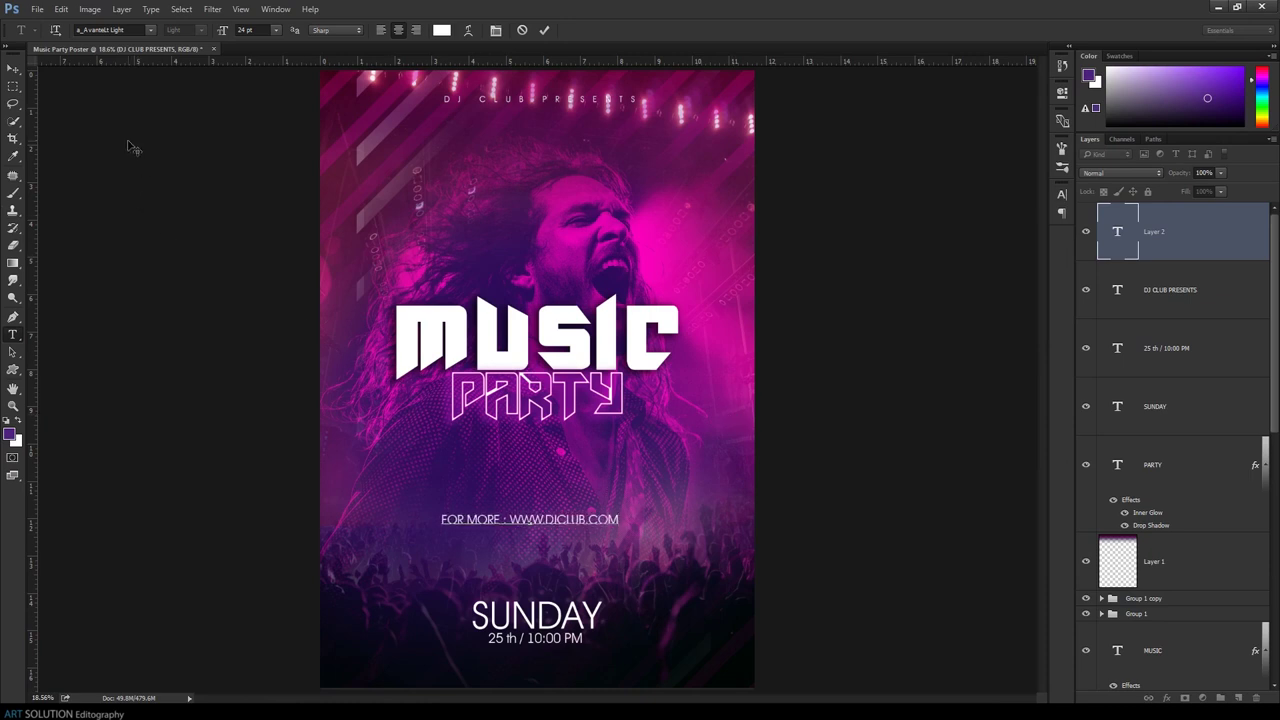
pyautogui.click(14, 69)
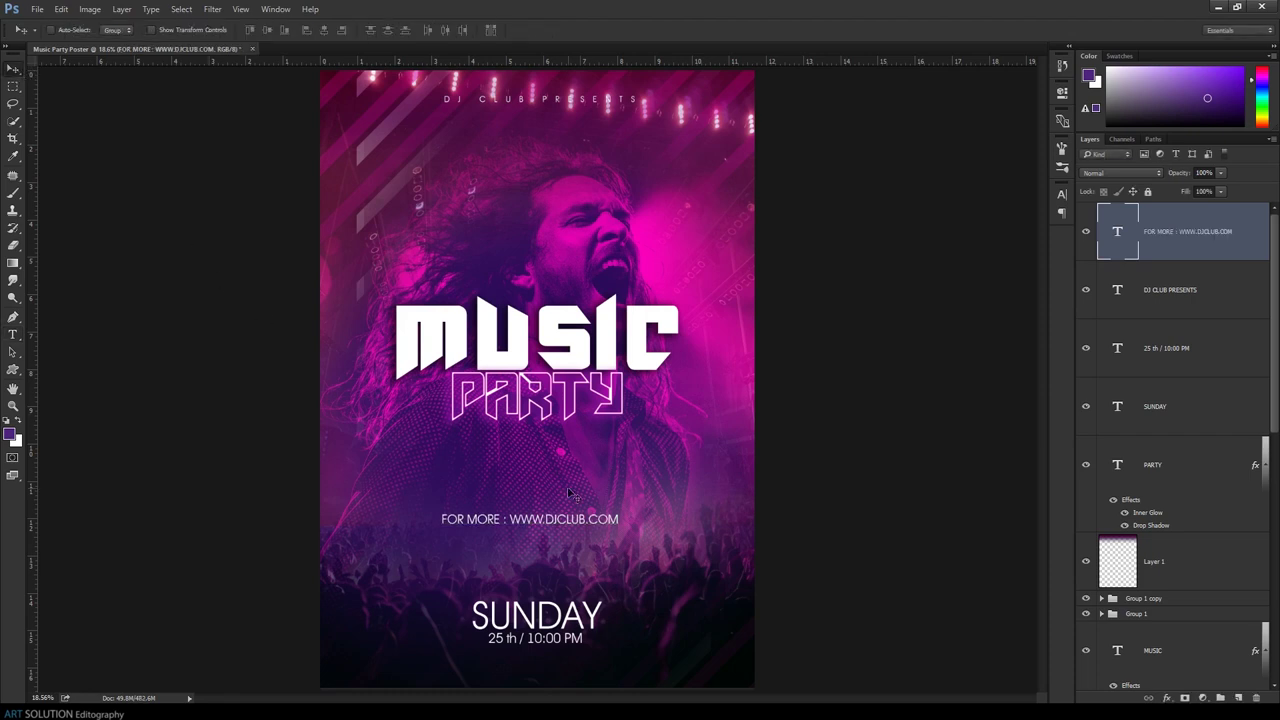
# Move the website line below the date, scale it to about 59%, and nudge it into place
pyautogui.moveTo(568, 492); pyautogui.dragTo(574, 638)
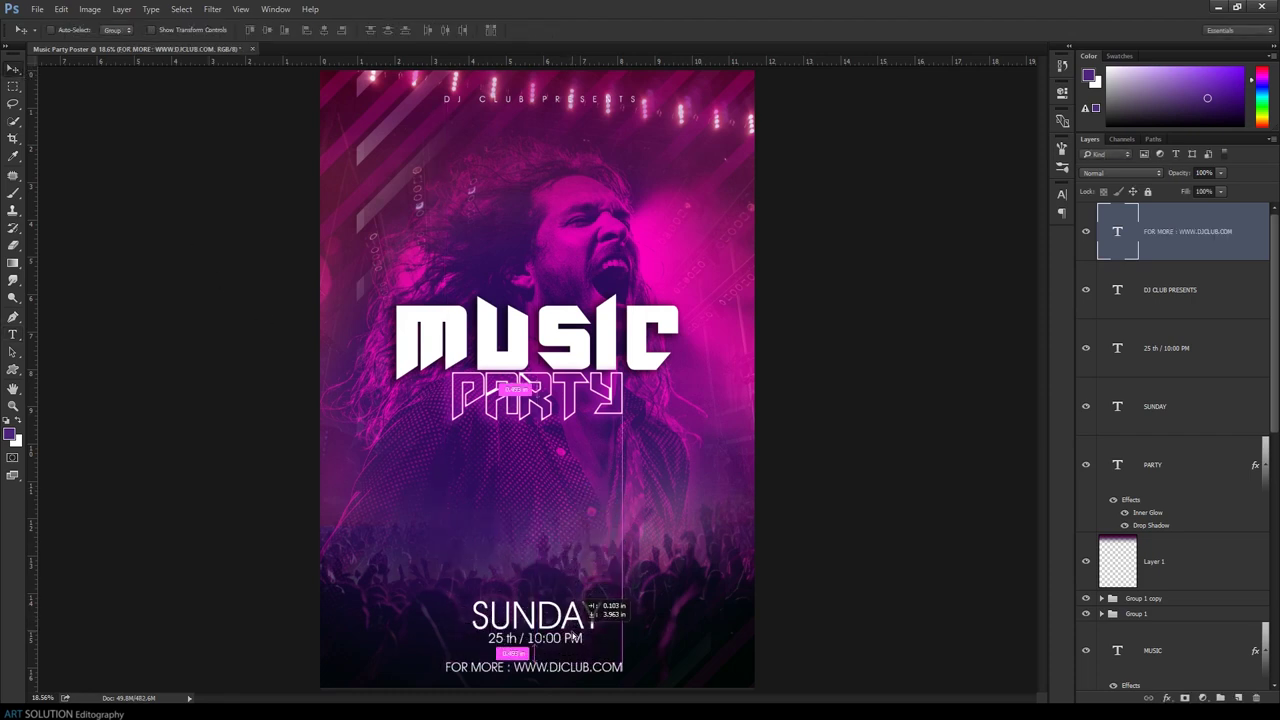
pyautogui.hotkey('ctrl', 't')
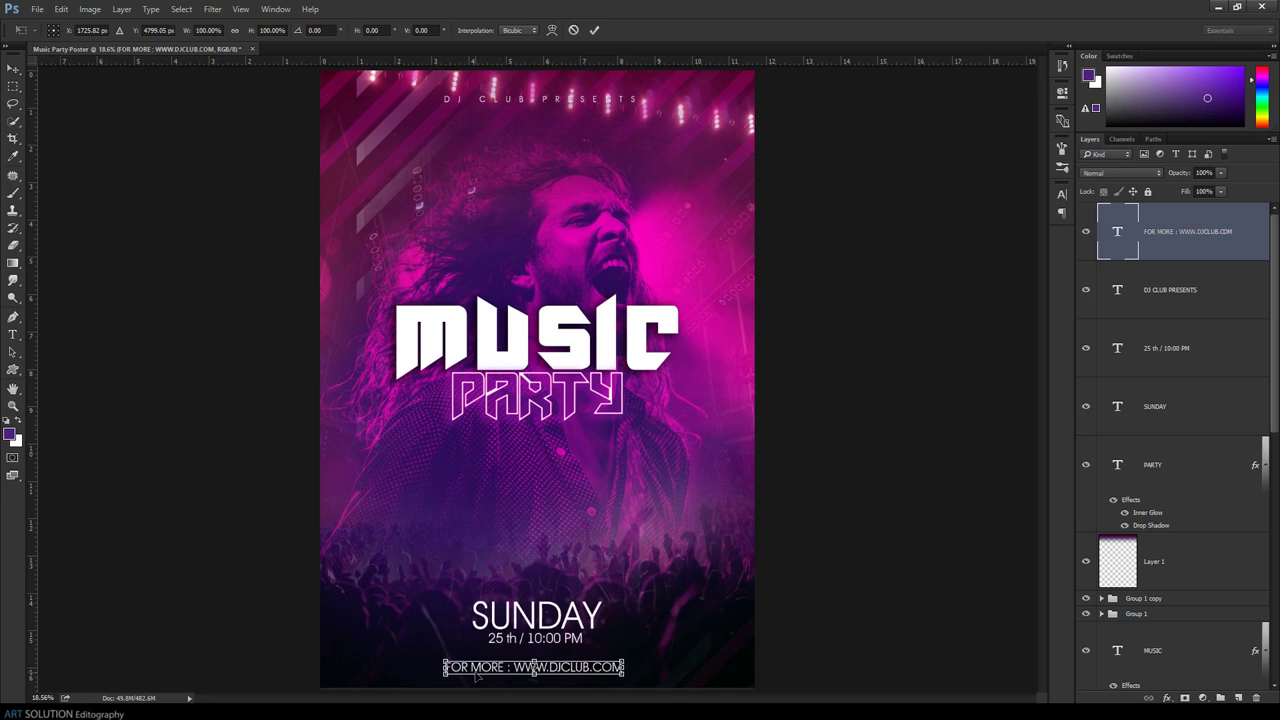
pyautogui.moveTo(443, 660); pyautogui.dragTo(480, 661)
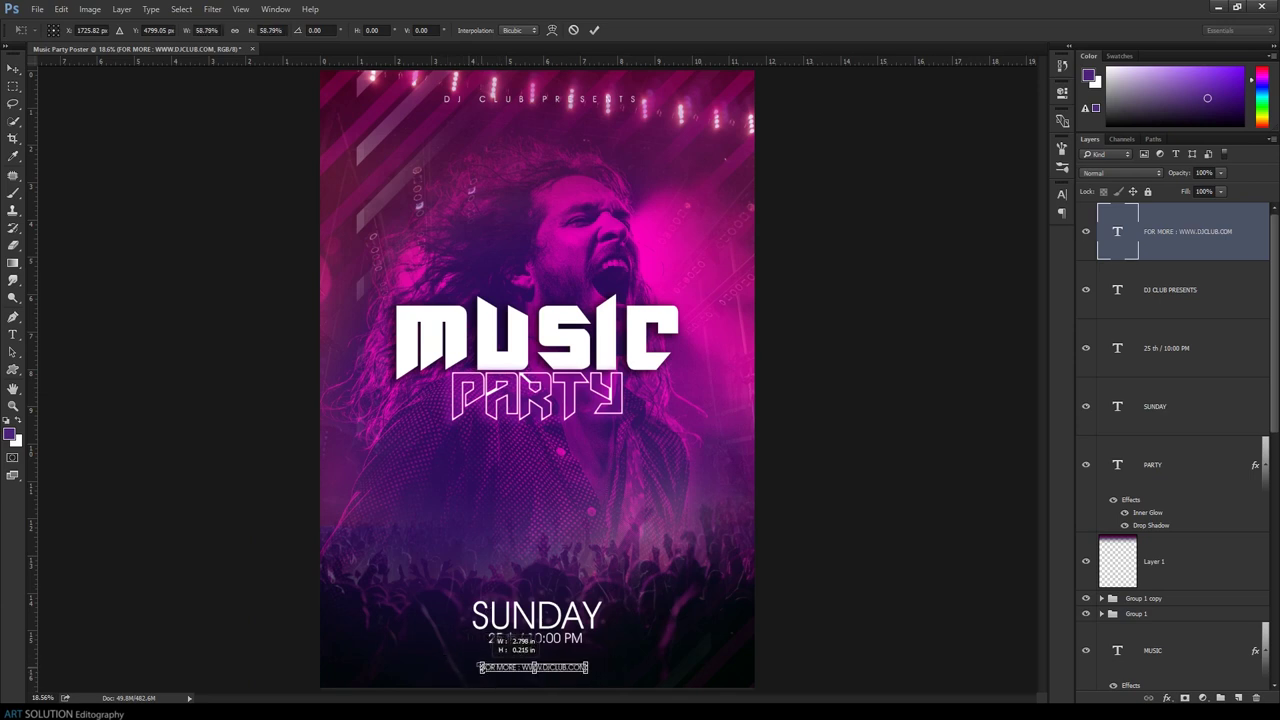
pyautogui.press('Return')
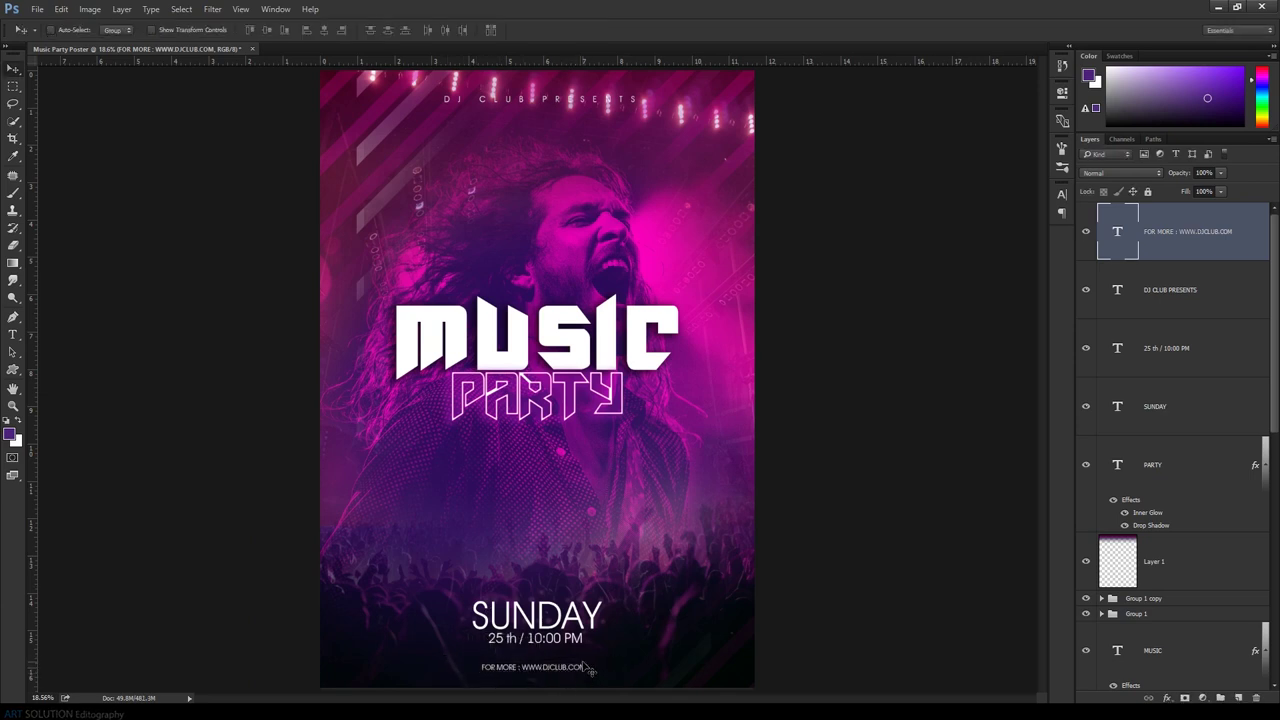
pyautogui.hotkey('shift', 'Down')
pyautogui.hotkey('shift', 'Down')
pyautogui.hotkey('shift', 'Down')
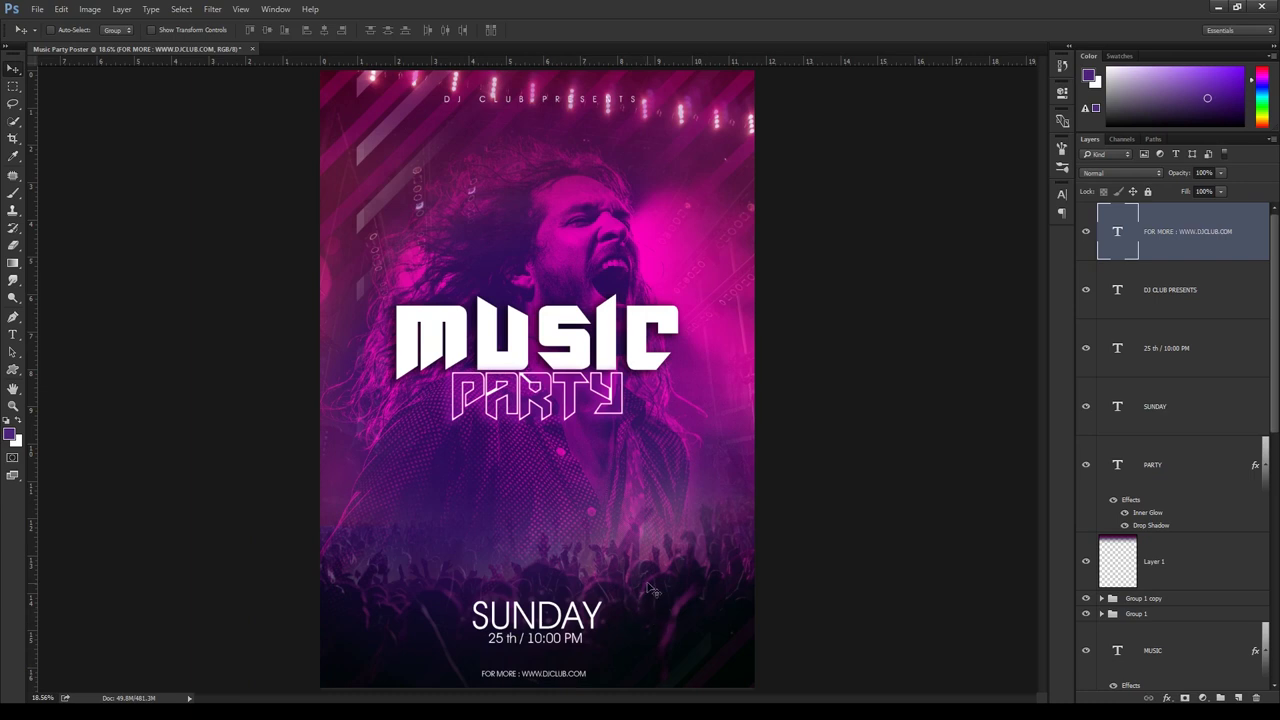
pyautogui.hotkey('shift', 'Right')
pyautogui.hotkey('shift', 'Right')
pyautogui.hotkey('shift', 'Up')
pyautogui.hotkey('shift', 'Up')
pyautogui.hotkey('shift', 'Up')
pyautogui.hotkey('shift', 'Up')
pyautogui.hotkey('shift', 'Up')
pyautogui.hotkey('shift', 'Up')
pyautogui.hotkey('shift', 'Up')
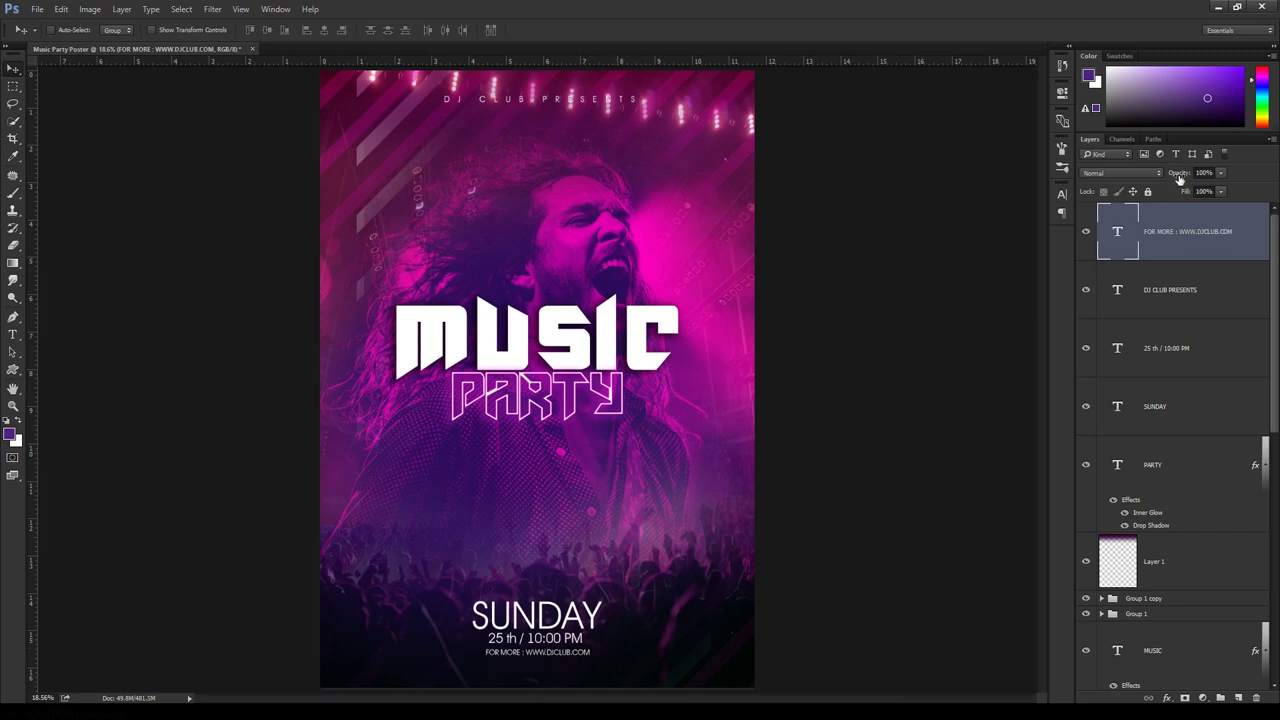
# Lower the website line's opacity to 33% and fit the poster in the window
pyautogui.moveTo(1180, 178)
pyautogui.mouseDown()
pyautogui.moveTo(1136, 180)
pyautogui.moveTo(1112, 213)
pyautogui.mouseUp()
pyautogui.hotkey('ctrl', '-')
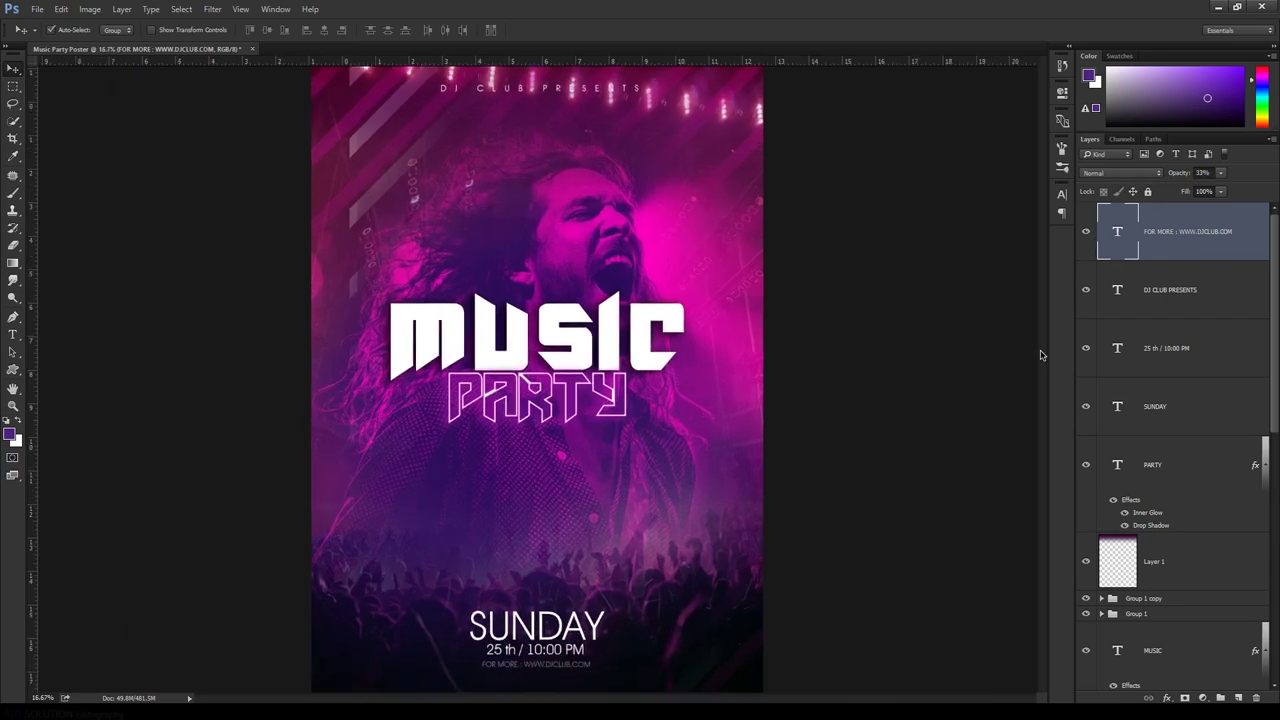
pyautogui.hotkey('ctrl', '-')
pyautogui.hotkey('ctrl', '+')
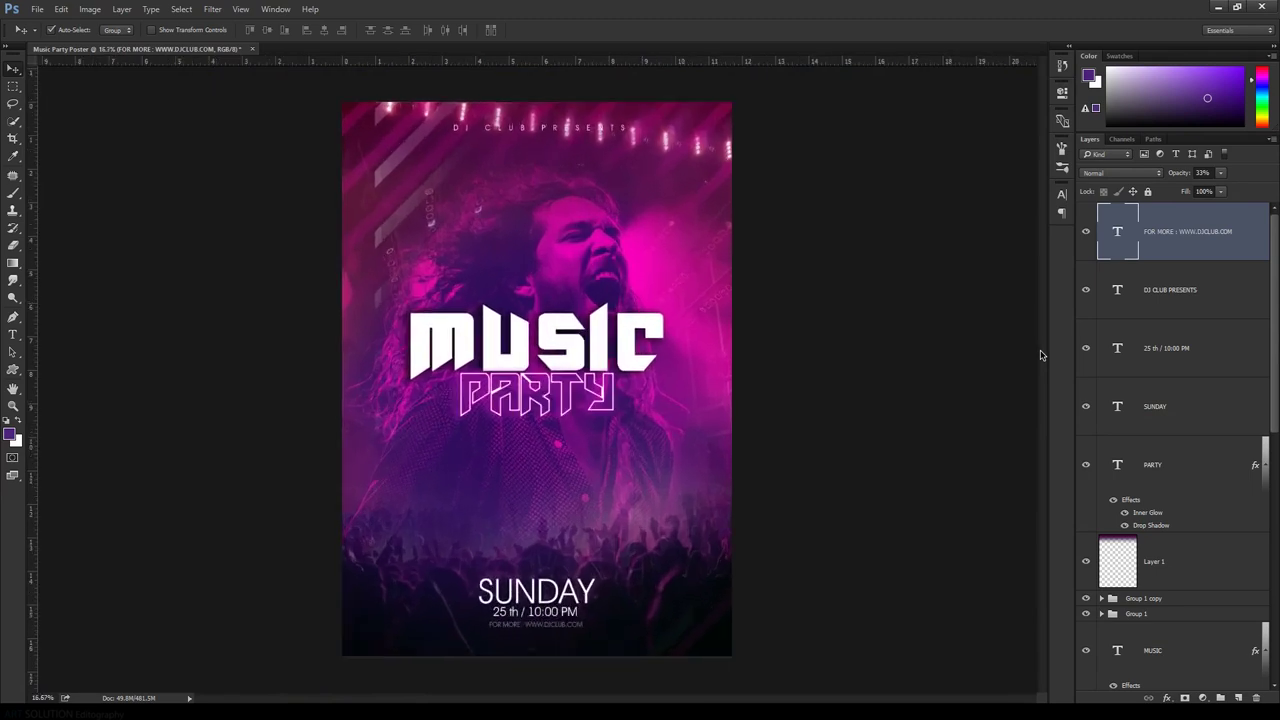
pyautogui.hotkey('ctrl', '0')
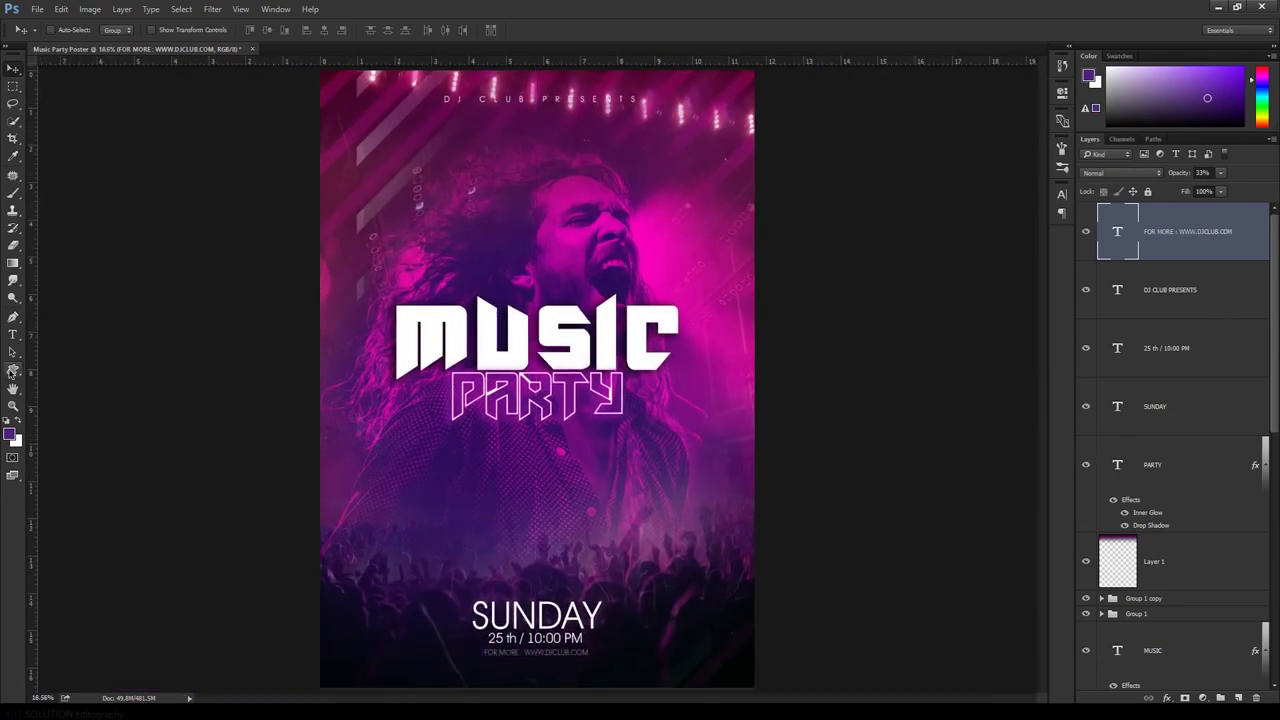
pyautogui.click(13, 369)
# Draw a rounded rectangle beneath PARTY with 116.5 px corner radius and purple fill
pyautogui.click(42, 392)
pyautogui.click(19, 370)
pyautogui.click(60, 381)
pyautogui.moveTo(459, 502); pyautogui.dragTo(611, 531)
pyautogui.moveTo(872, 216); pyautogui.dragTo(1032, 219)
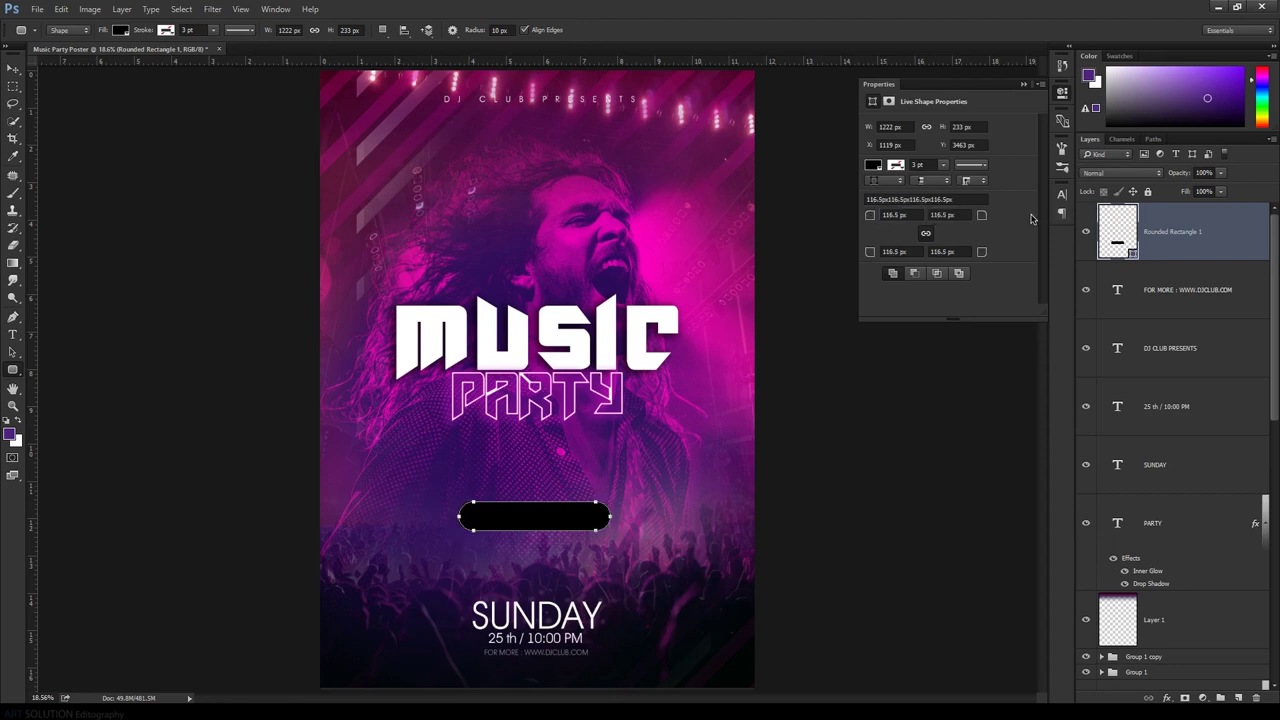
pyautogui.click(872, 165)
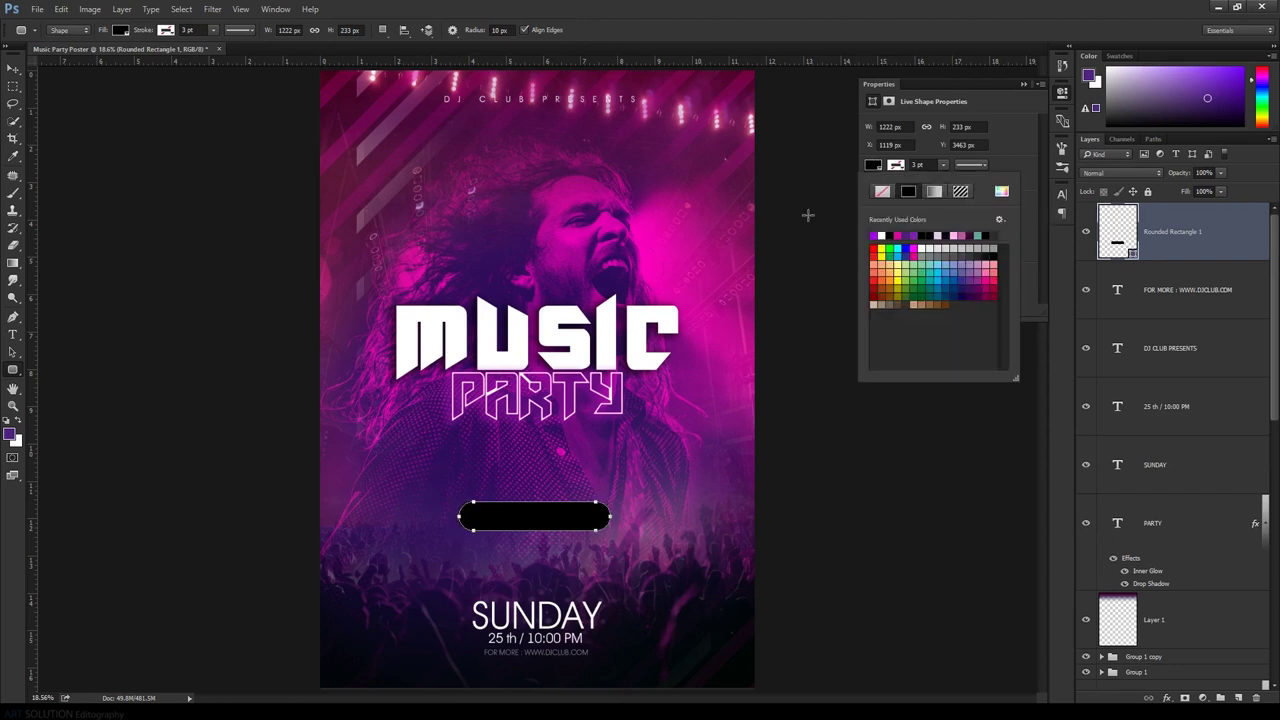
pyautogui.click(874, 236)
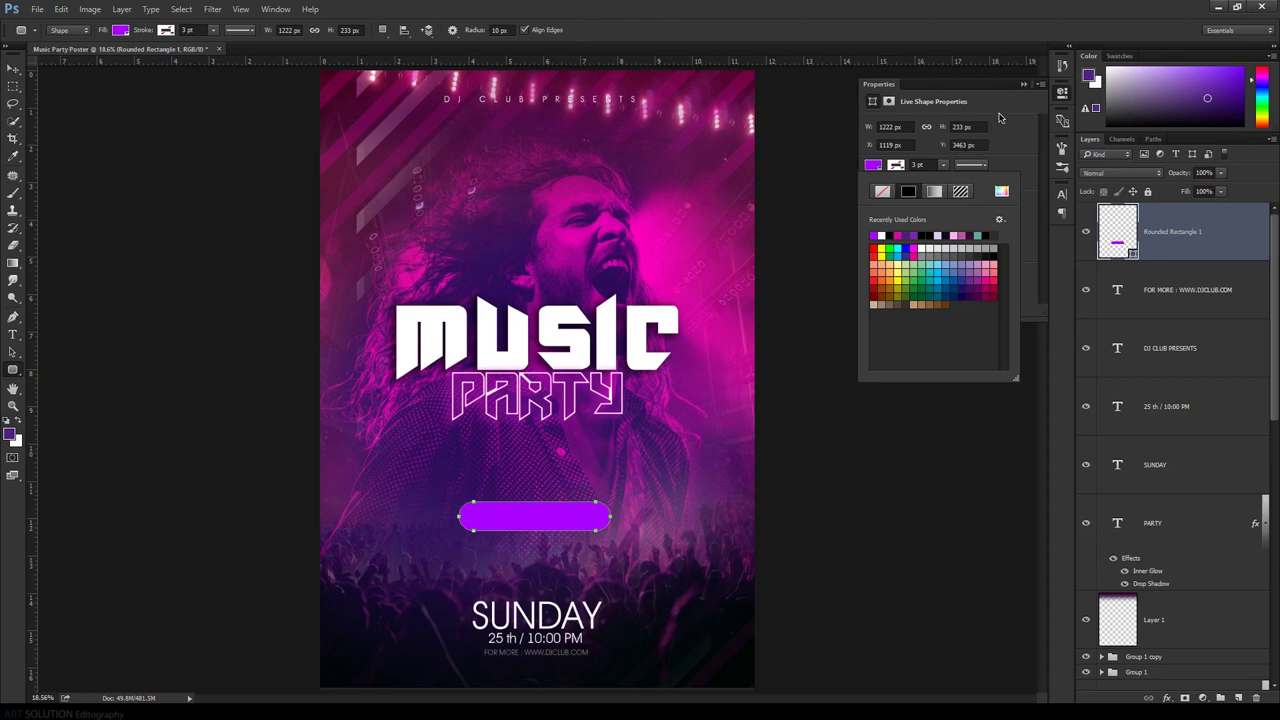
pyautogui.click(1023, 84)
pyautogui.click(1023, 84)
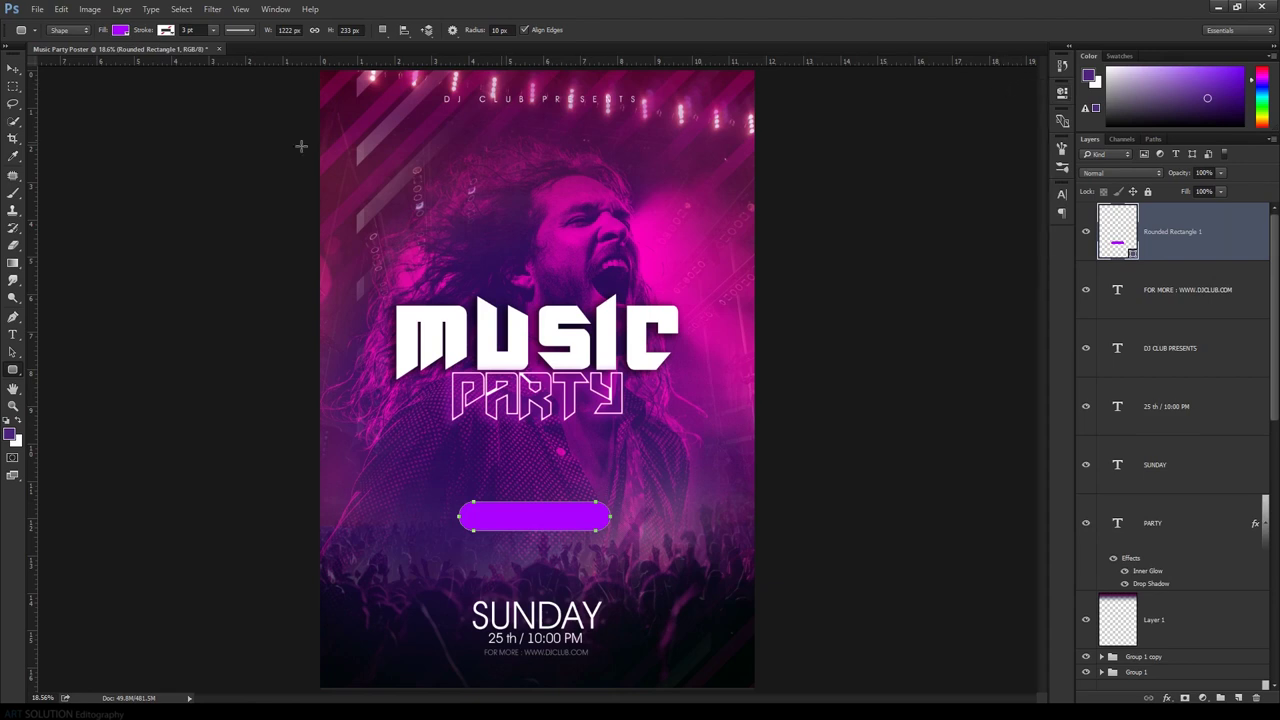
pyautogui.click(12, 72)
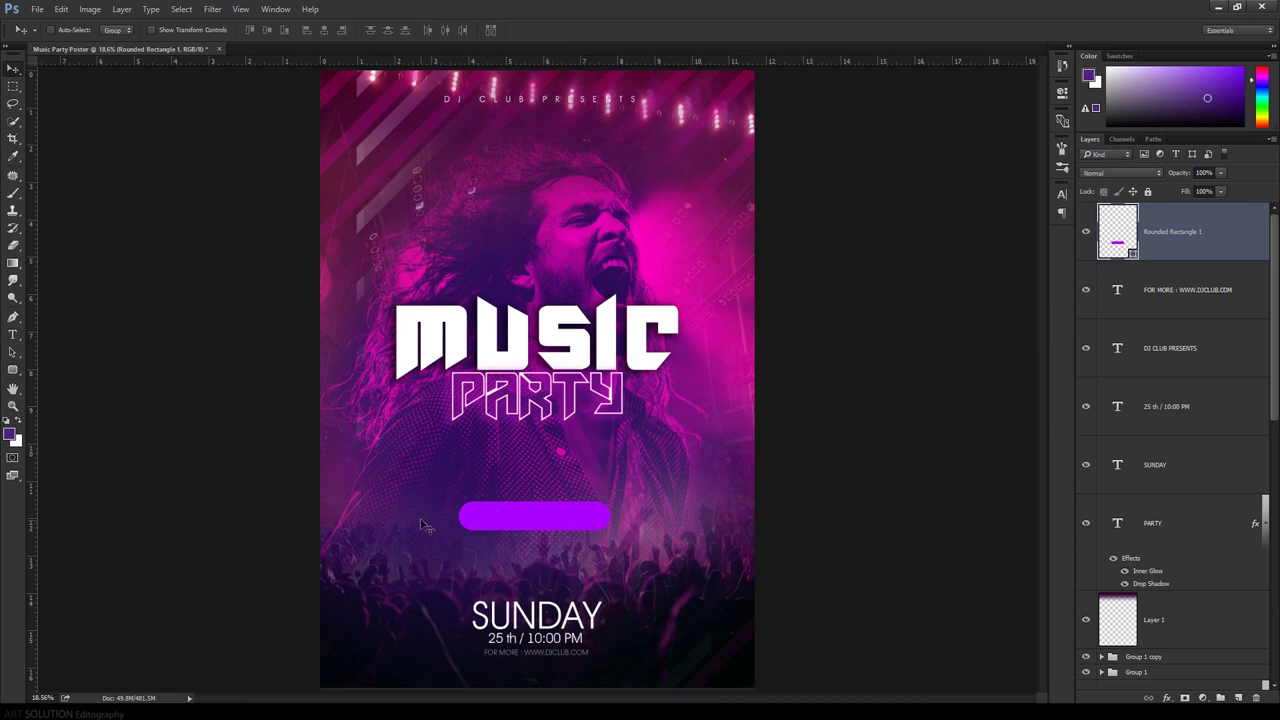
# Type BUY TICKETS ONLINE as new text, replacing the mistyped ONLINE BOOKING wording
pyautogui.press('t')
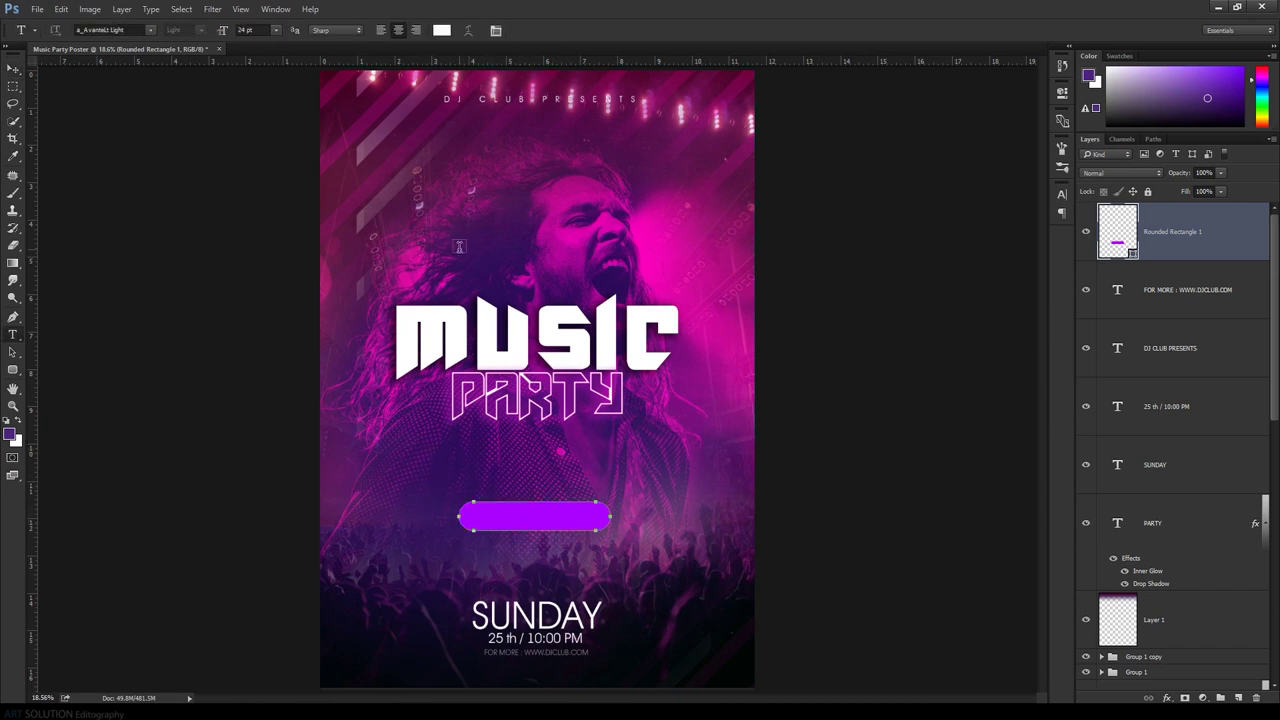
pyautogui.click(459, 248)
pyautogui.write('NLINE ')
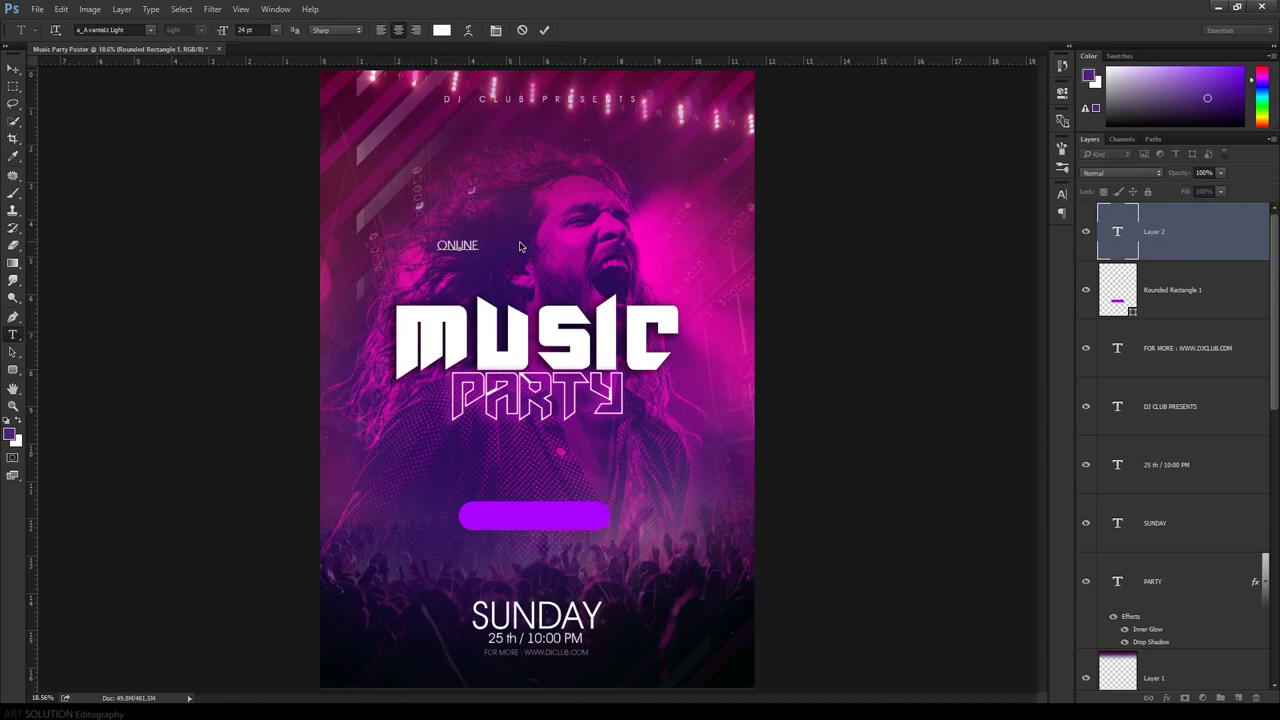
pyautogui.write('BOOKING')
pyautogui.press('BackSpace')
pyautogui.press('BackSpace')
pyautogui.press('BackSpace')
pyautogui.press('BackSpace')
pyautogui.press('BackSpace')
pyautogui.press('BackSpace')
pyautogui.press('BackSpace')
pyautogui.write('UY ')
pyautogui.write('TICKETS ONLINE')
pyautogui.click(16, 69)
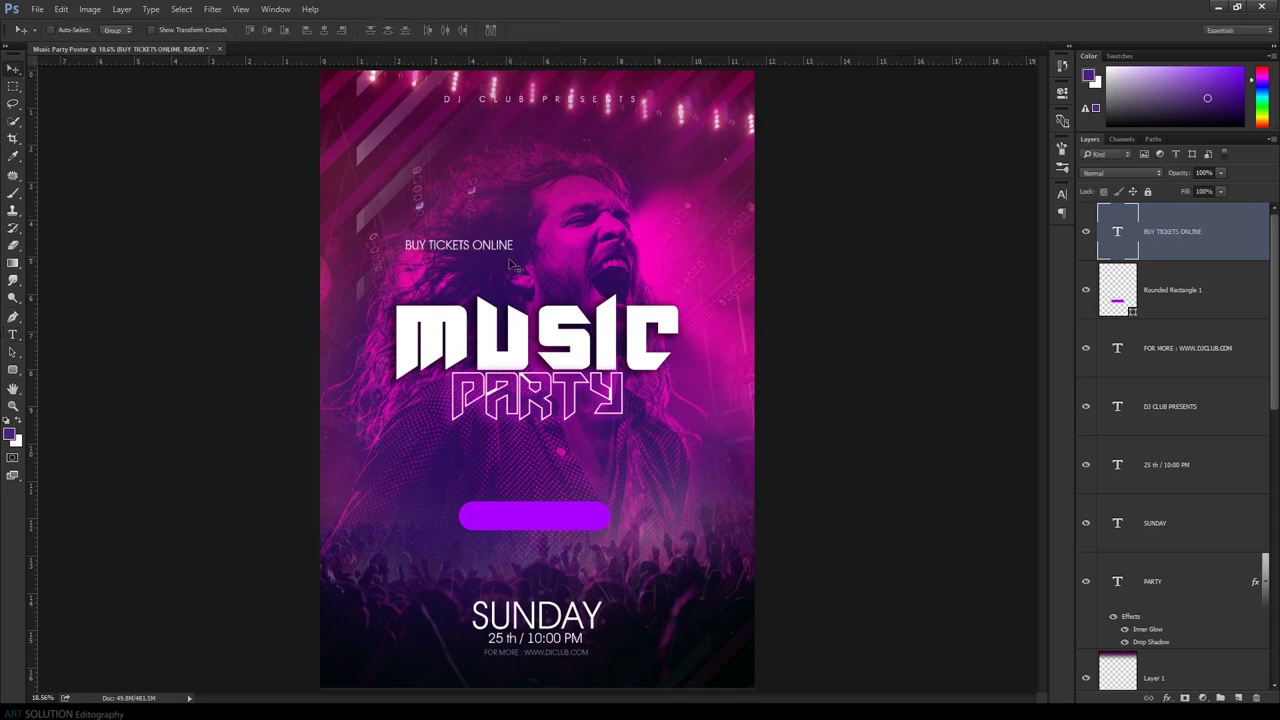
# Move the BUY TICKETS ONLINE text onto the purple pill button
pyautogui.moveTo(495, 264); pyautogui.dragTo(514, 377)
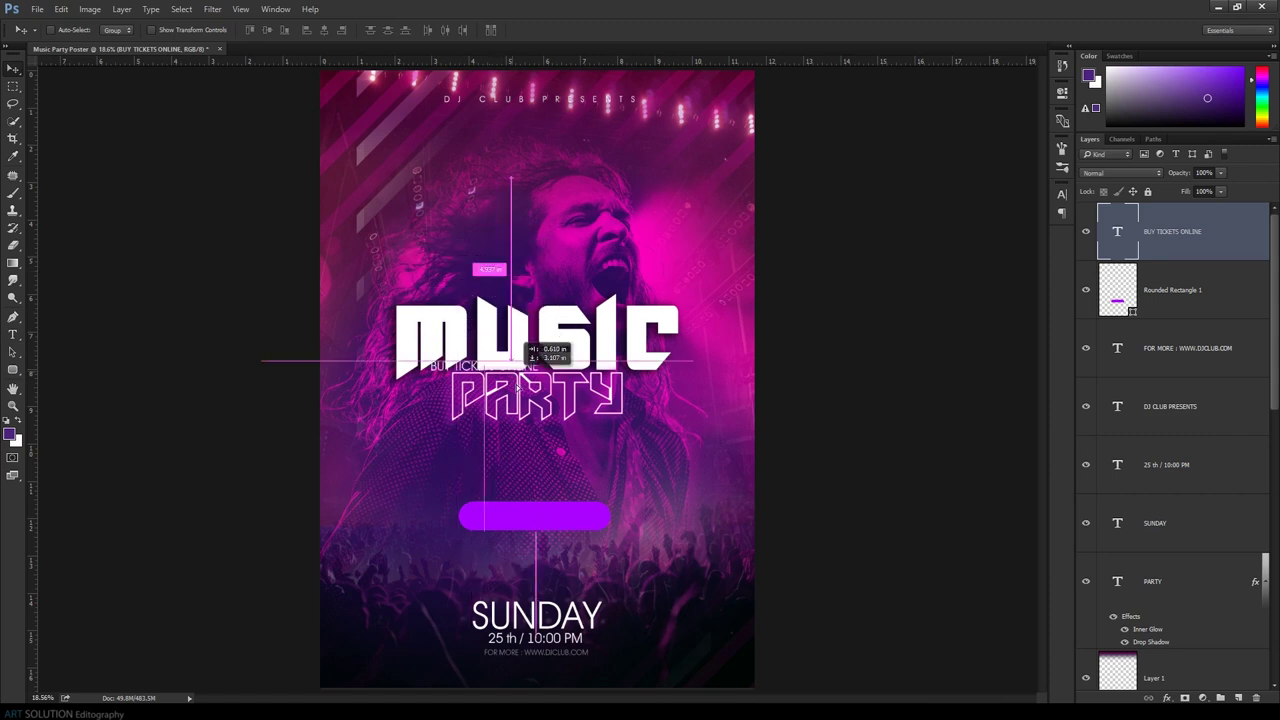
pyautogui.moveTo(514, 377); pyautogui.dragTo(572, 538)
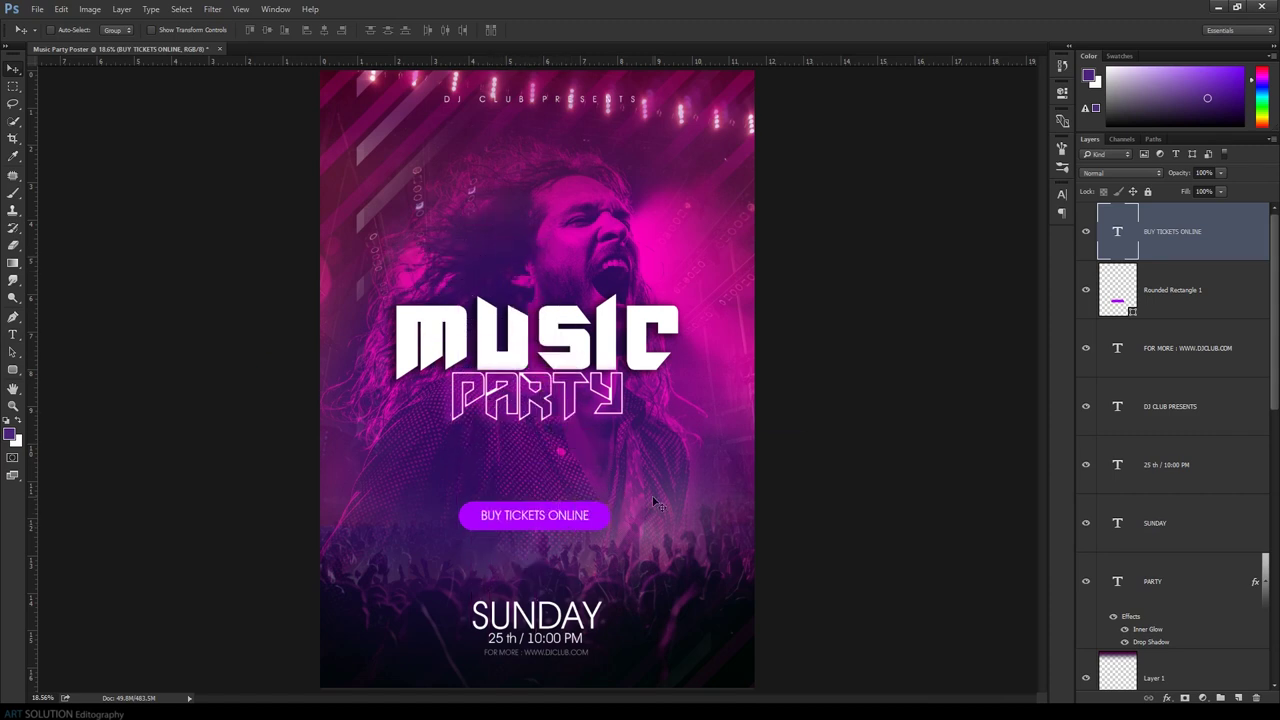
pyautogui.scroll(-3, 658, 498)
# Enlarge the BUY TICKETS ONLINE label to about 126%
pyautogui.scroll(2, 658, 498)
pyautogui.scroll(2, 656, 498)
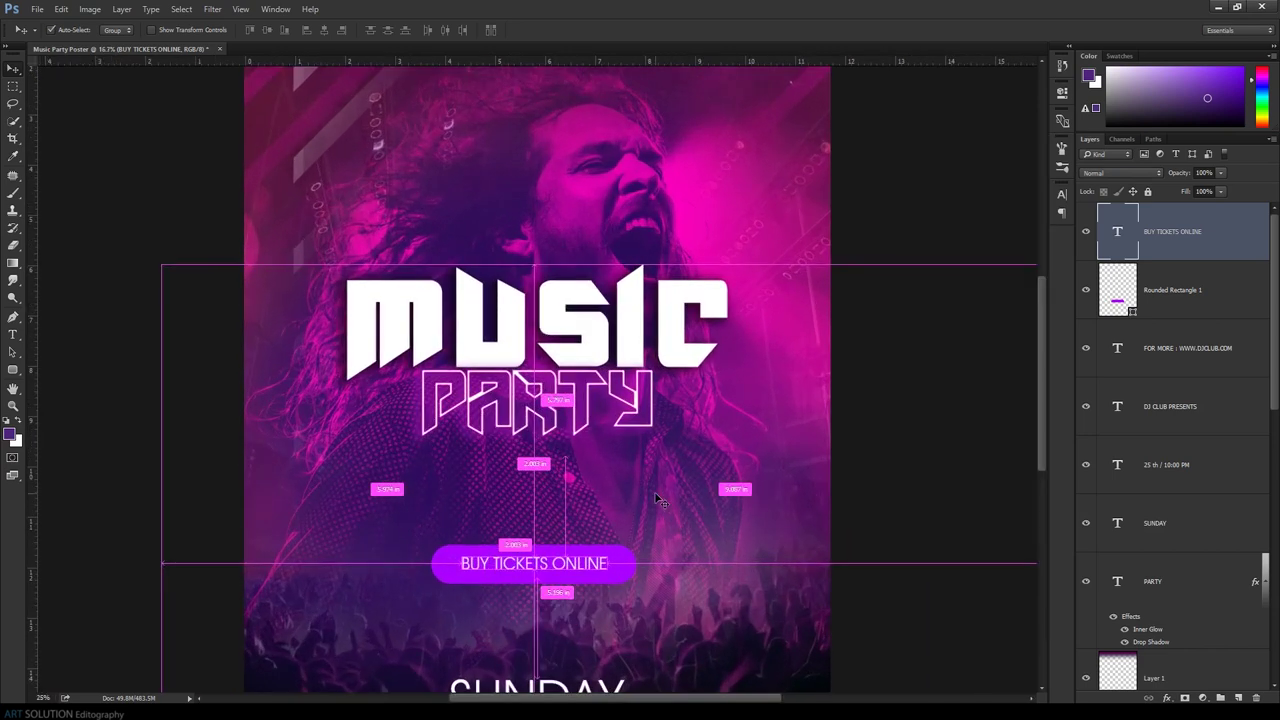
pyautogui.scroll(1, 656, 498)
pyautogui.hotkey('ctrl', 't')
pyautogui.moveTo(633, 608); pyautogui.dragTo(656, 606)
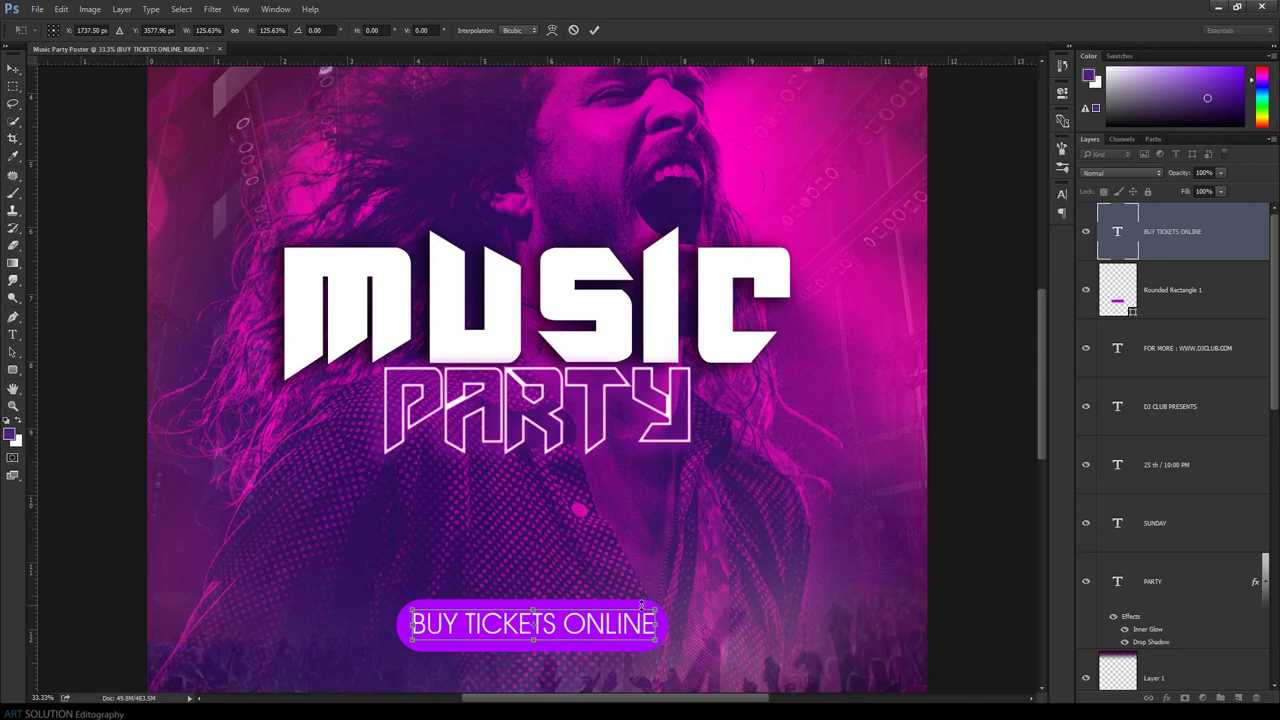
pyautogui.press('Return')
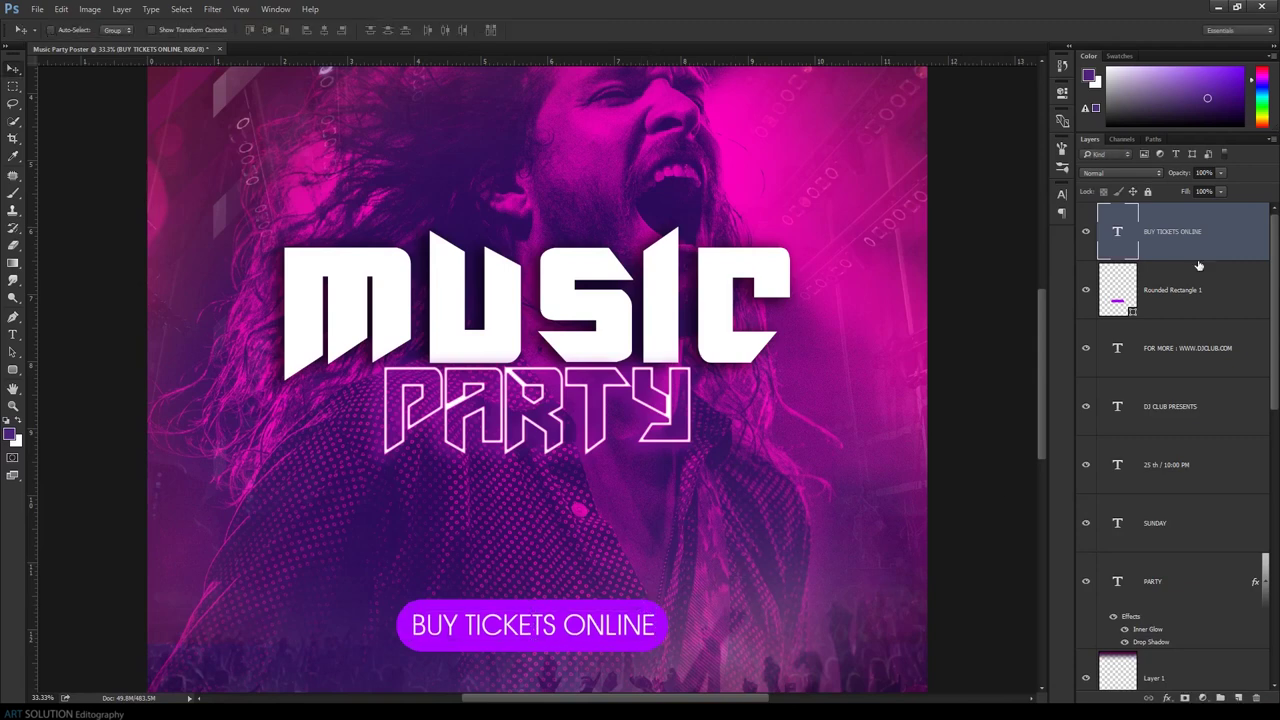
# Add a drop shadow with 0 px distance, small size and 29% opacity to the label
pyautogui.doubleClick(1263, 226)
pyautogui.click(748, 350)
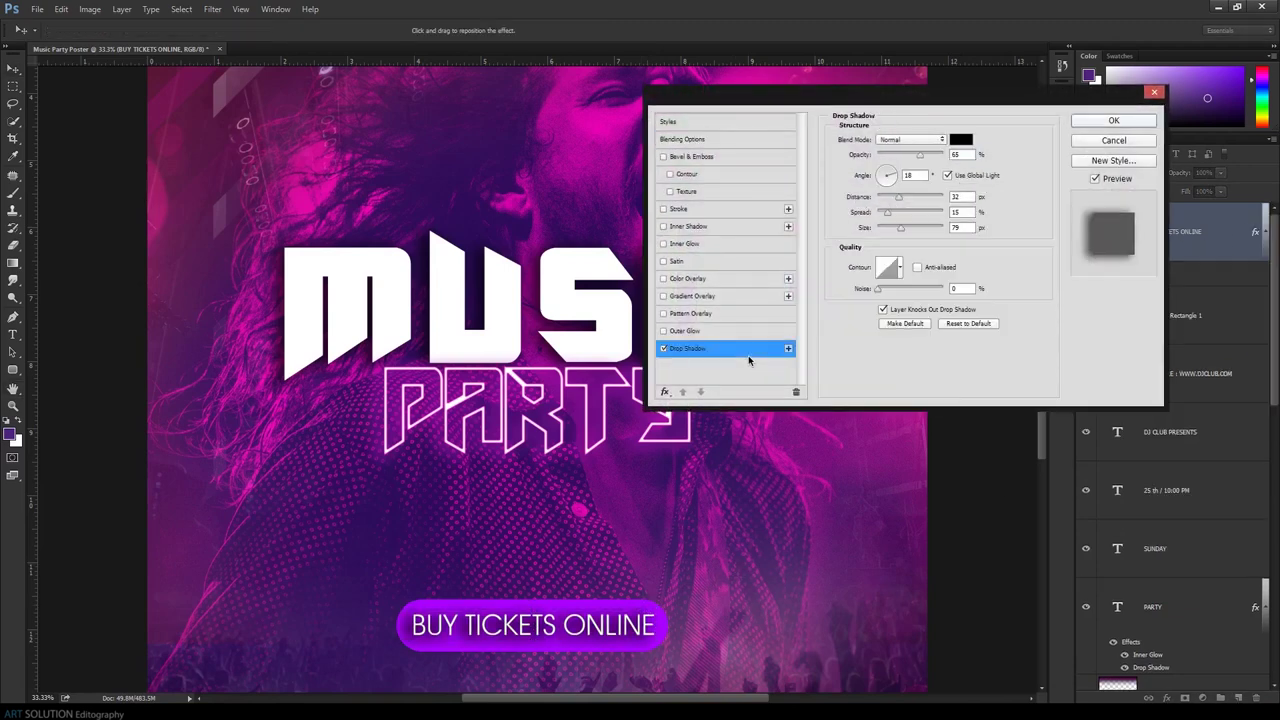
pyautogui.moveTo(901, 229); pyautogui.dragTo(873, 229)
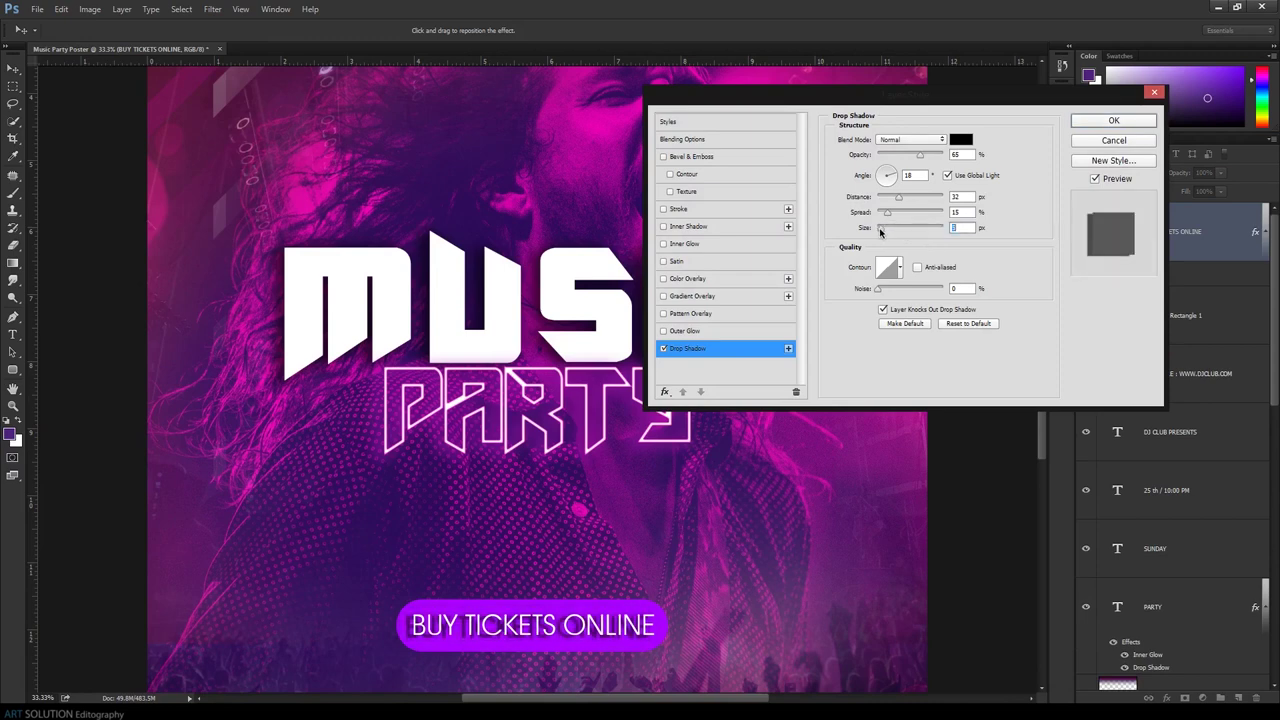
pyautogui.moveTo(901, 197)
pyautogui.mouseDown()
pyautogui.moveTo(878, 198)
pyautogui.moveTo(891, 227)
pyautogui.mouseUp()
pyautogui.moveTo(919, 156); pyautogui.dragTo(897, 157)
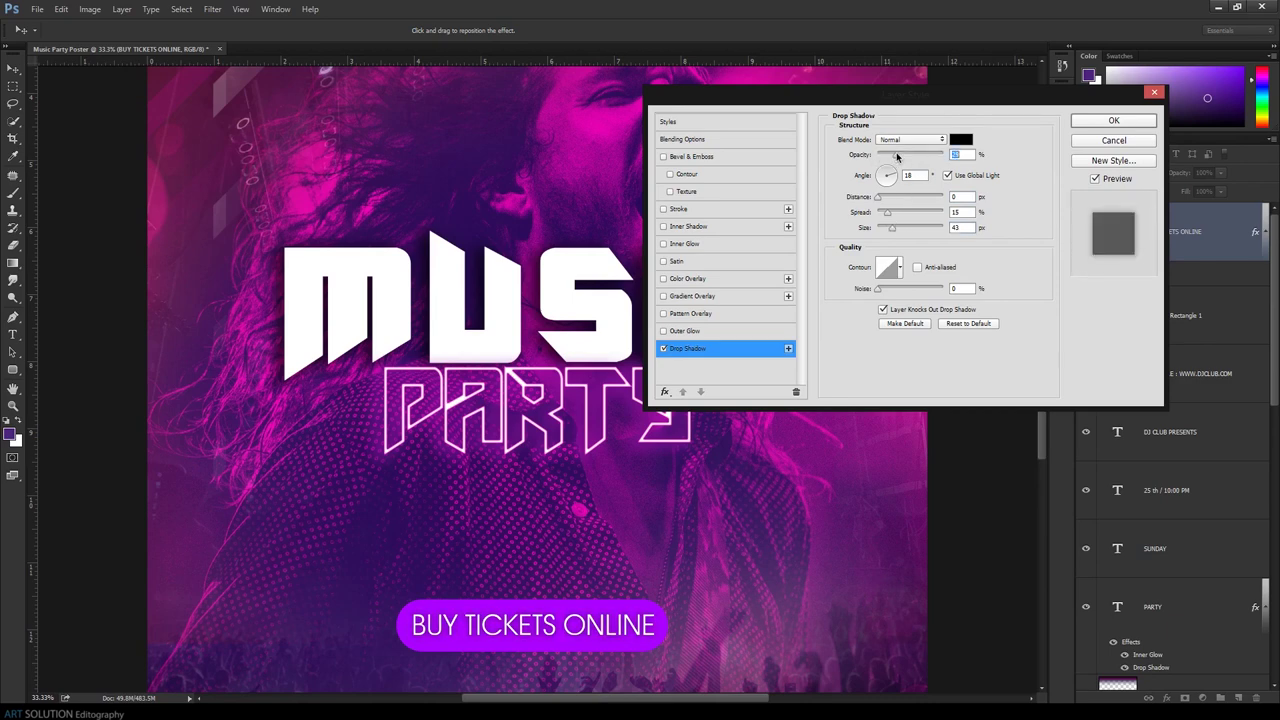
pyautogui.moveTo(896, 227); pyautogui.dragTo(884, 232)
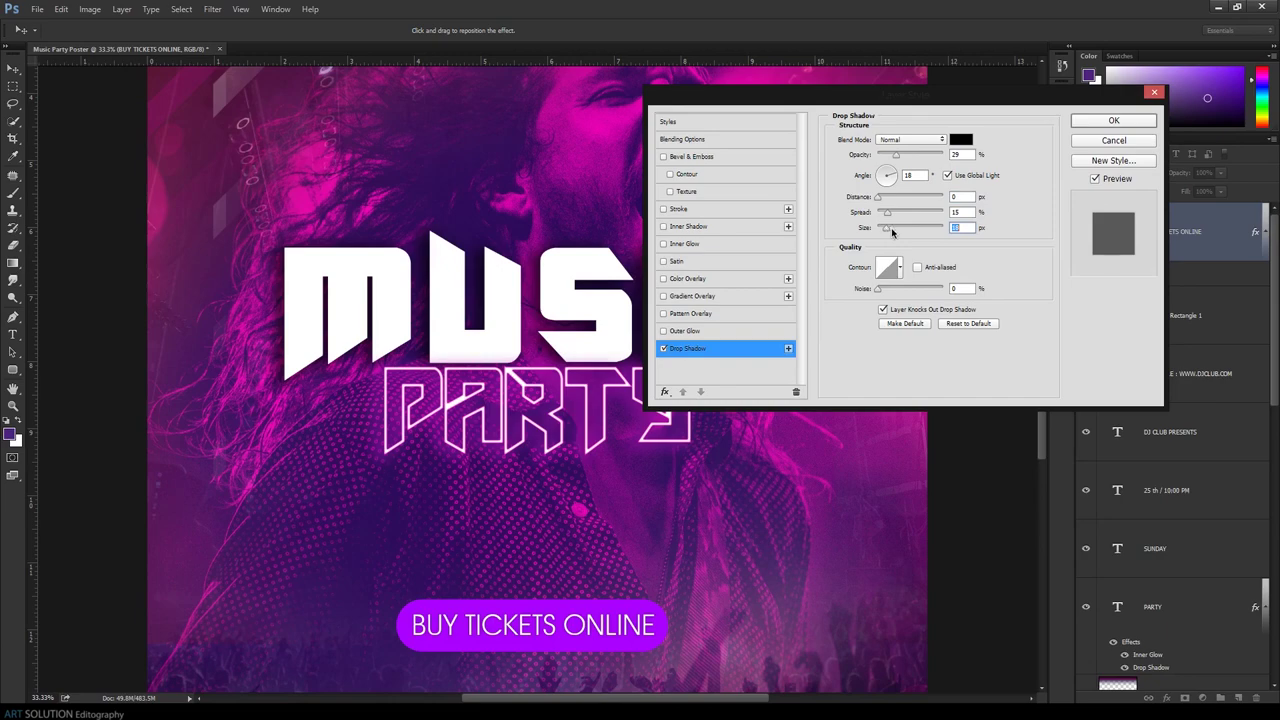
pyautogui.click(1078, 121)
pyautogui.hotkey('ctrl', '-')
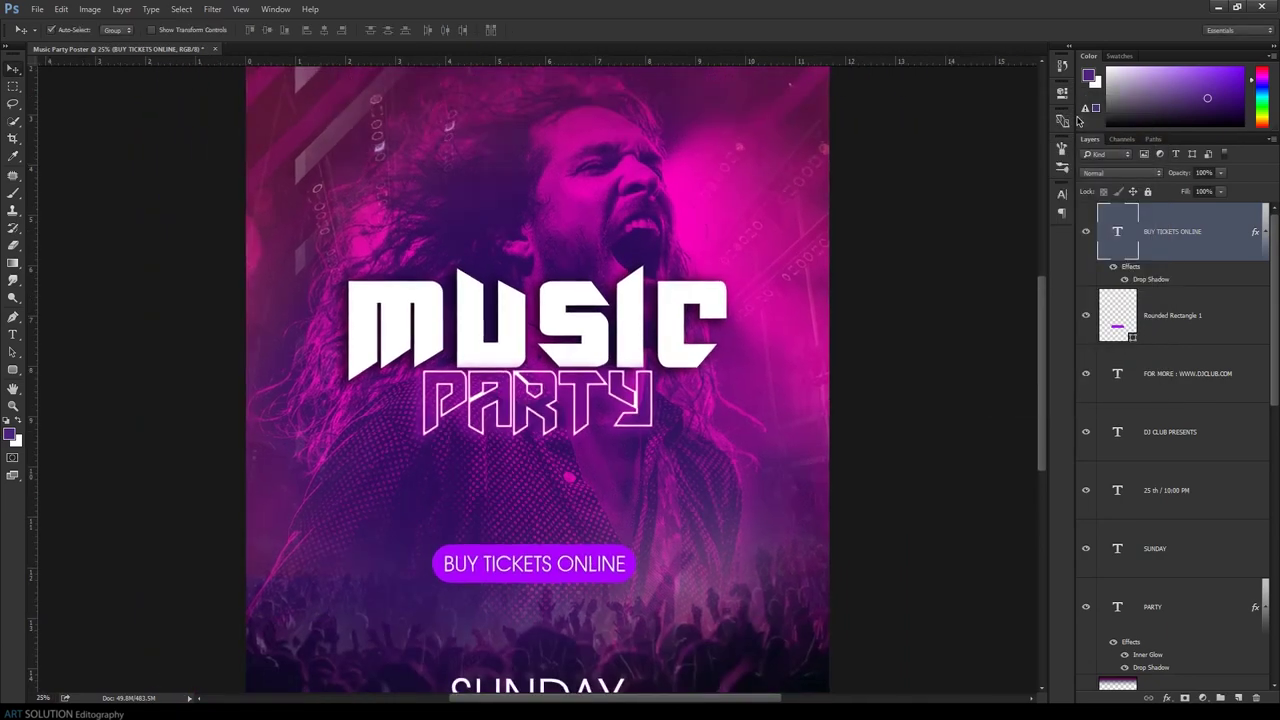
# Scale the button shape and label together to about 70% and move them just above SUNDAY
pyautogui.hotkey('ctrl', '-')
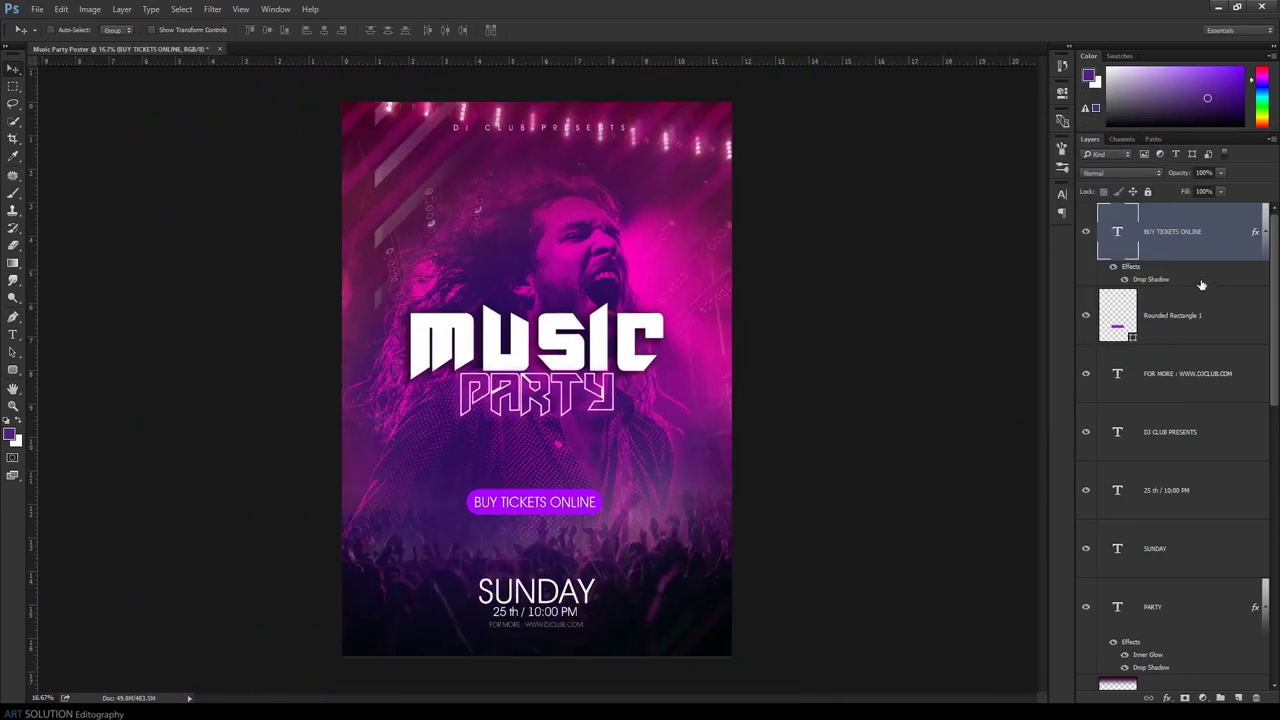
pyautogui.keyDown('ctrl'); pyautogui.click(1217, 305); pyautogui.keyUp('ctrl')
pyautogui.hotkey('ctrl', 't')
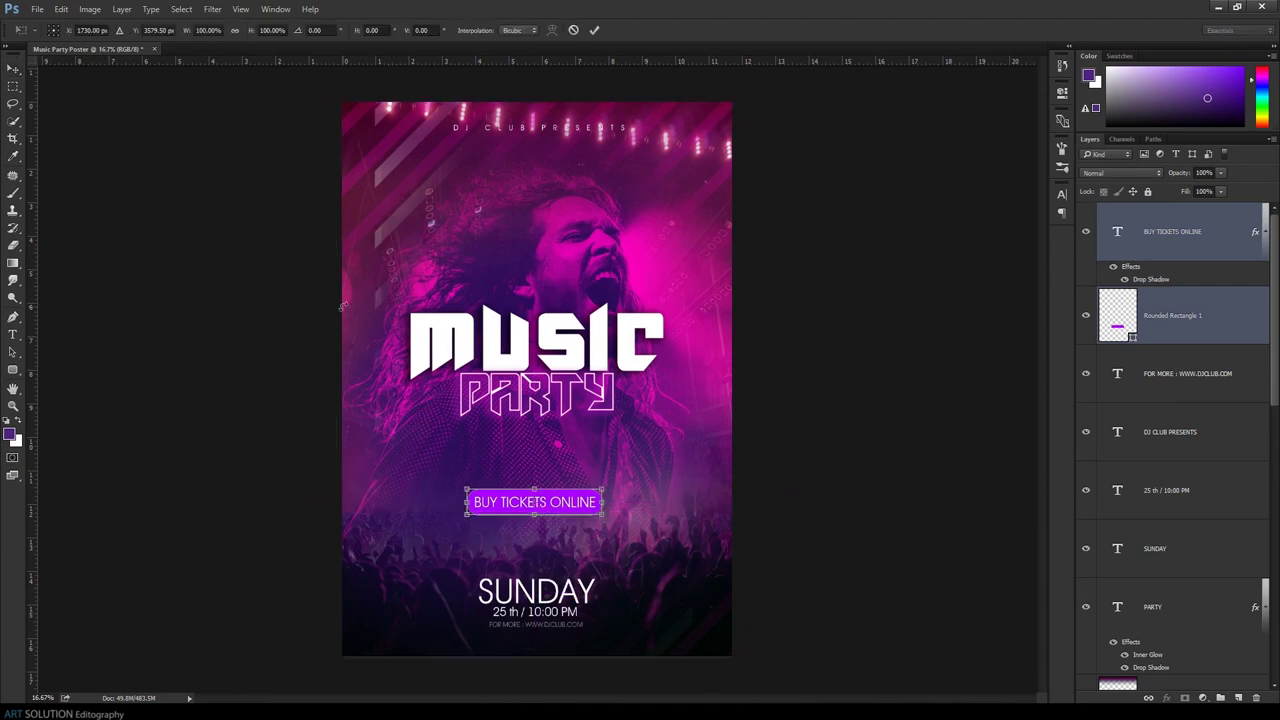
pyautogui.moveTo(597, 502); pyautogui.dragTo(582, 510)
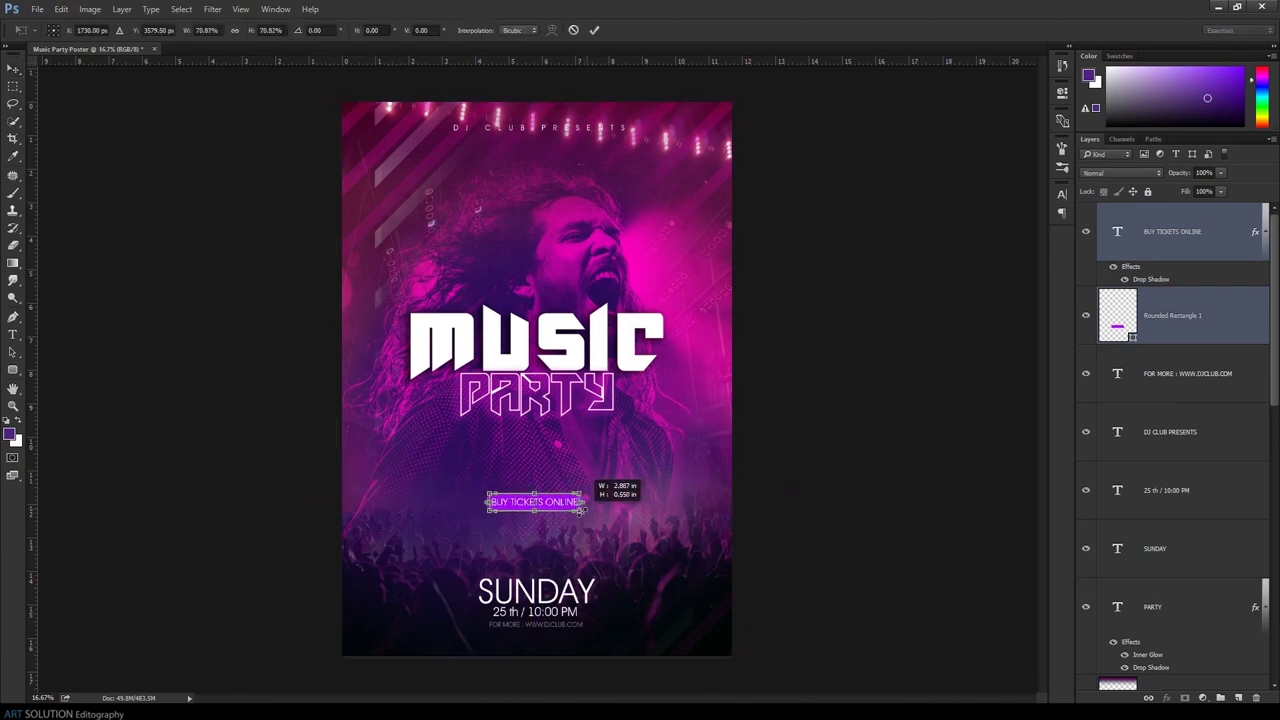
pyautogui.press('Return')
pyautogui.moveTo(582, 502); pyautogui.dragTo(585, 545)
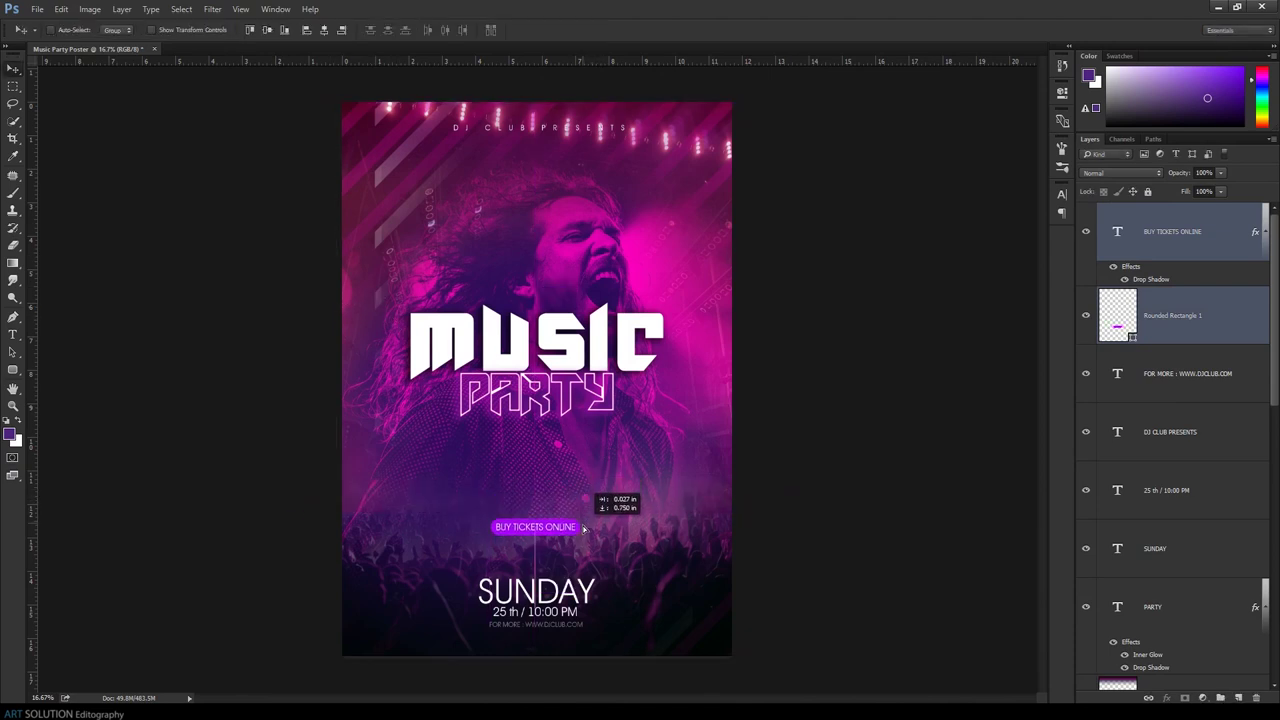
pyautogui.moveTo(648, 501); pyautogui.dragTo(648, 510)
pyautogui.press('Up')
pyautogui.press('Up')
pyautogui.press('Up')
pyautogui.press('Up')
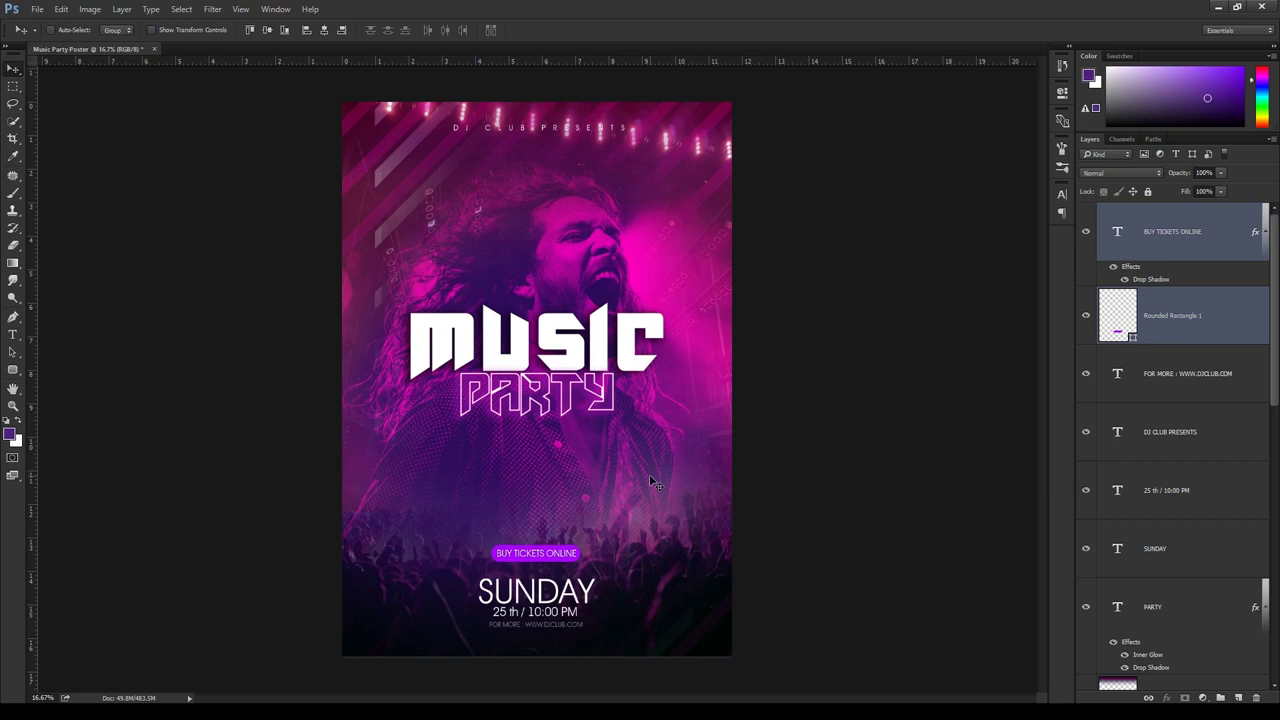
# Sample the poster's pink with the Eyedropper for the button's rounded rectangle
pyautogui.click(1217, 325)
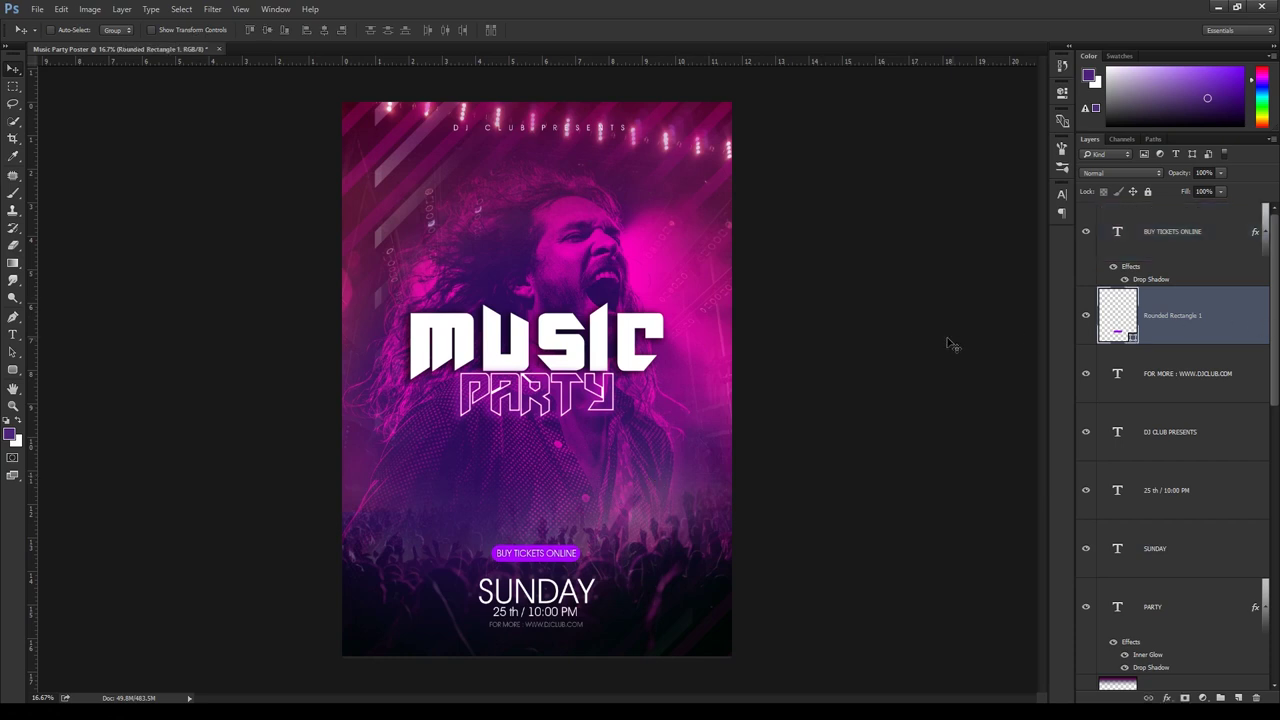
pyautogui.click(13, 157)
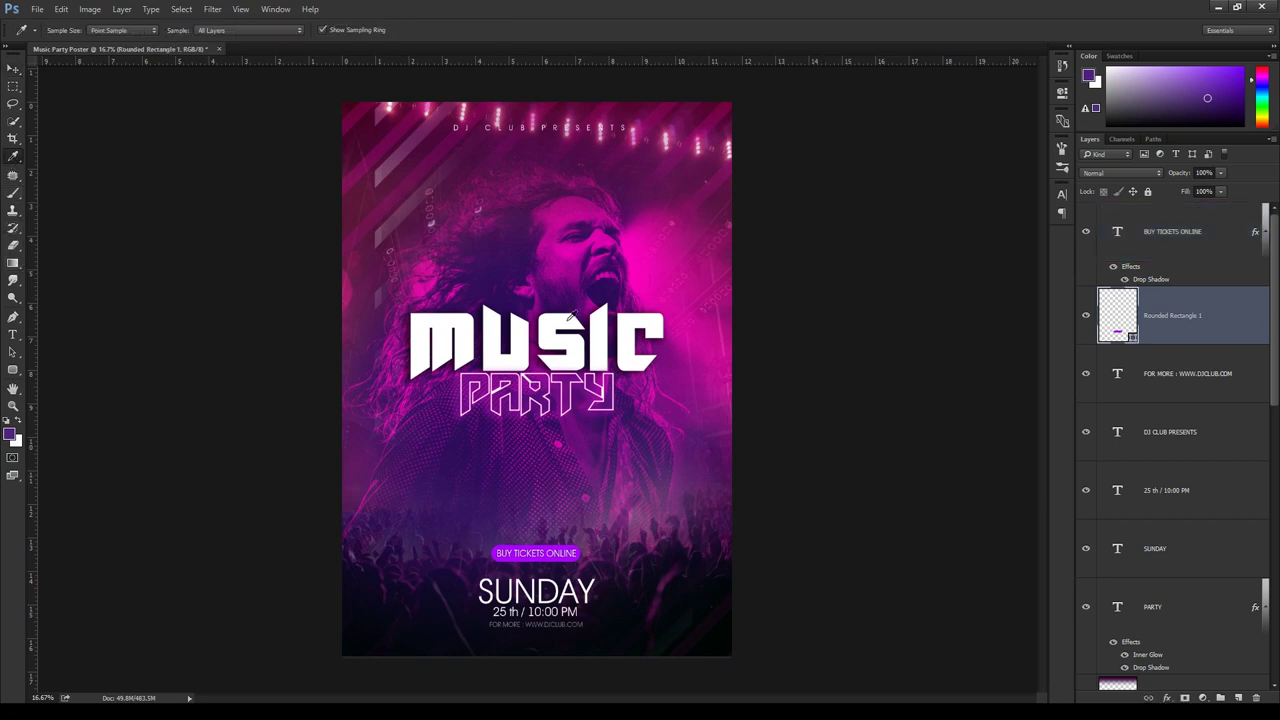
pyautogui.click(684, 337)
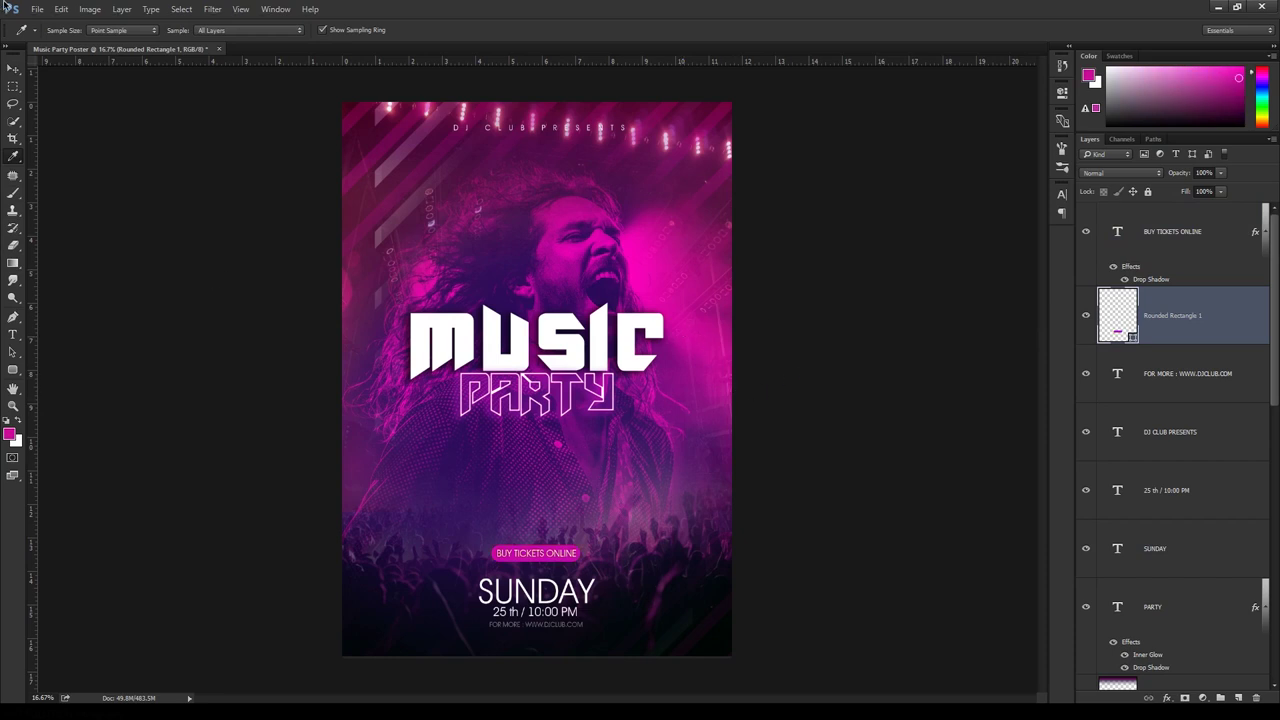
# Free Transform the pink button shape up to about 122% and commit
pyautogui.click(61, 9)
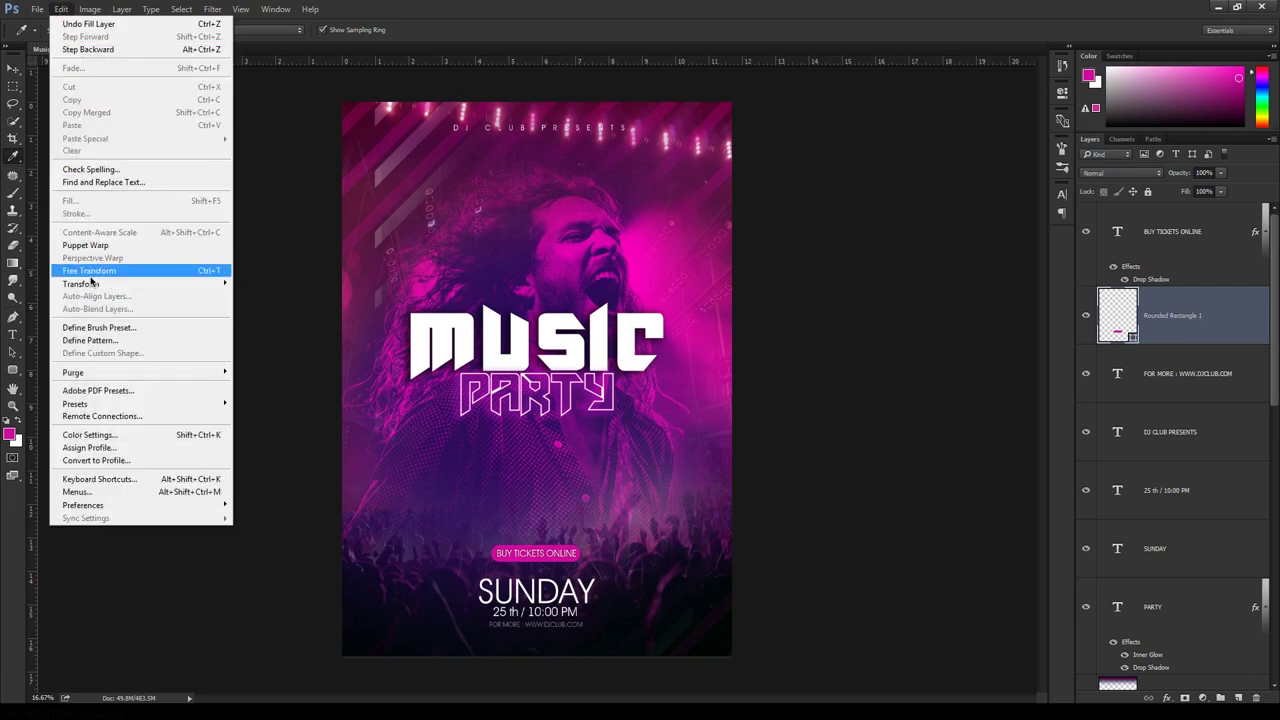
pyautogui.click(90, 274)
pyautogui.moveTo(583, 546); pyautogui.dragTo(591, 543)
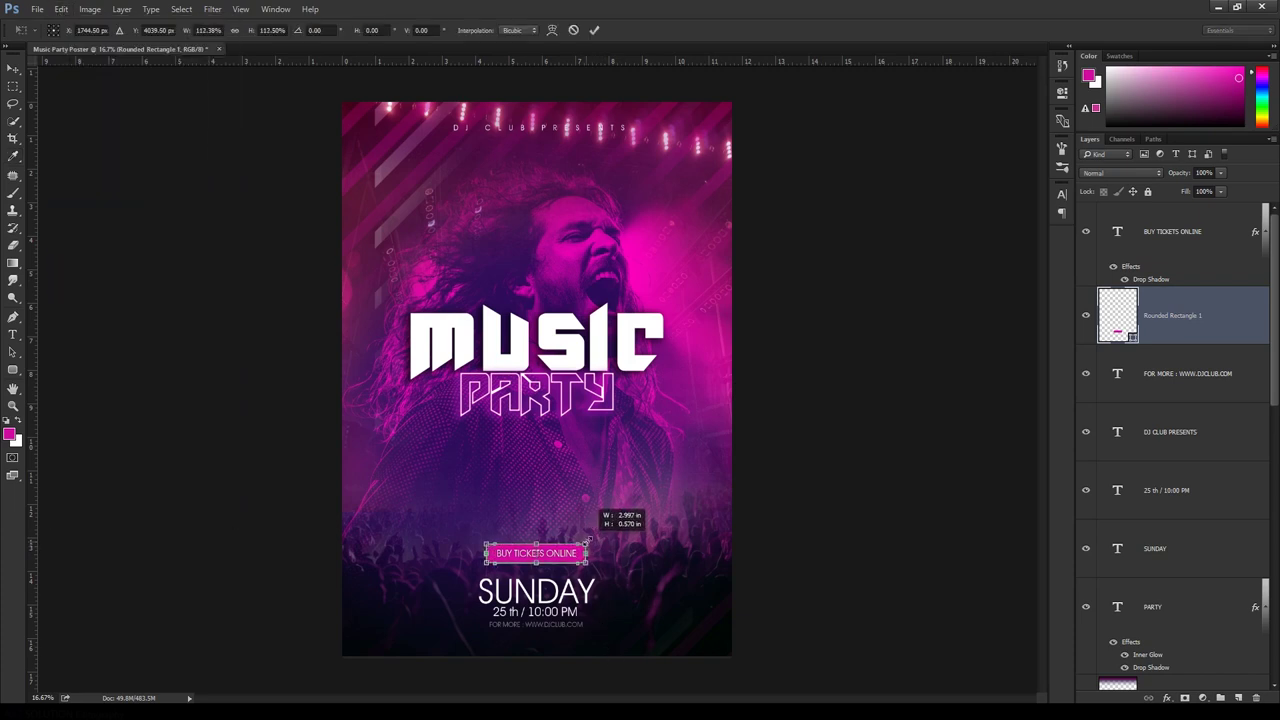
pyautogui.click(594, 30)
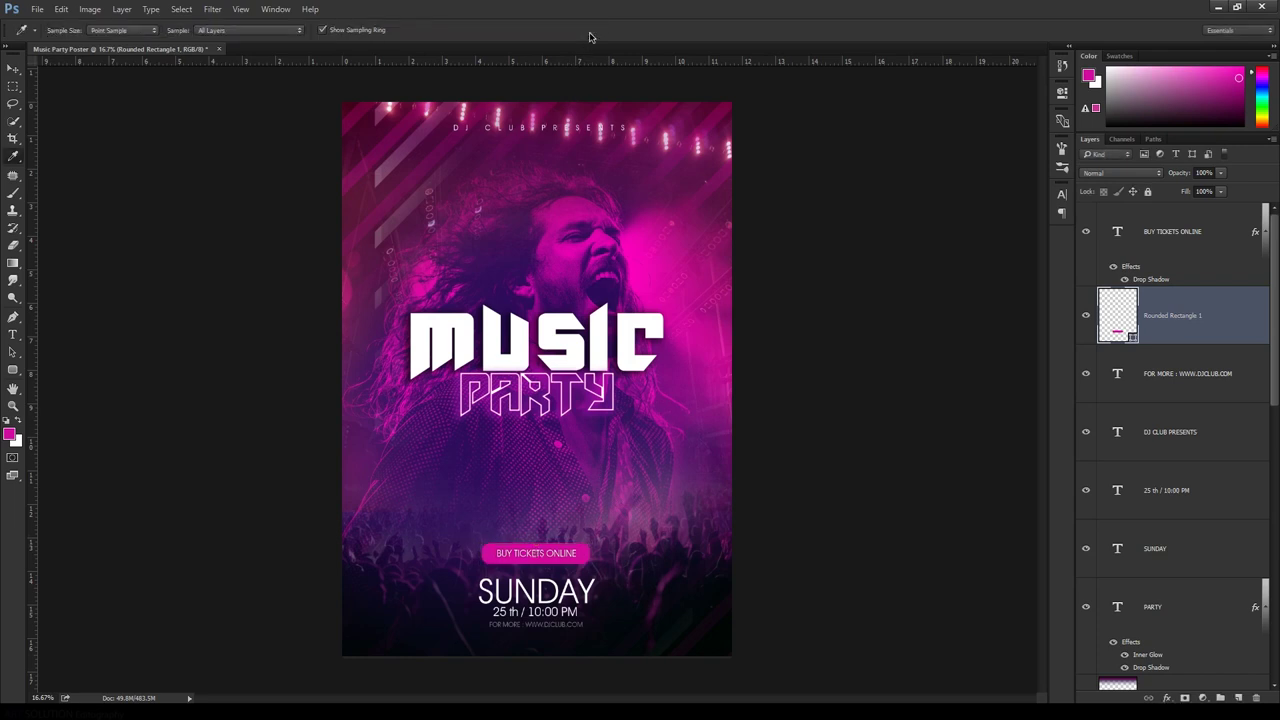
# Select the ticket button, FOR MORE website, SUNDAY and 25 th / 10:00 PM layers together
pyautogui.hotkey('ctrl', '-')
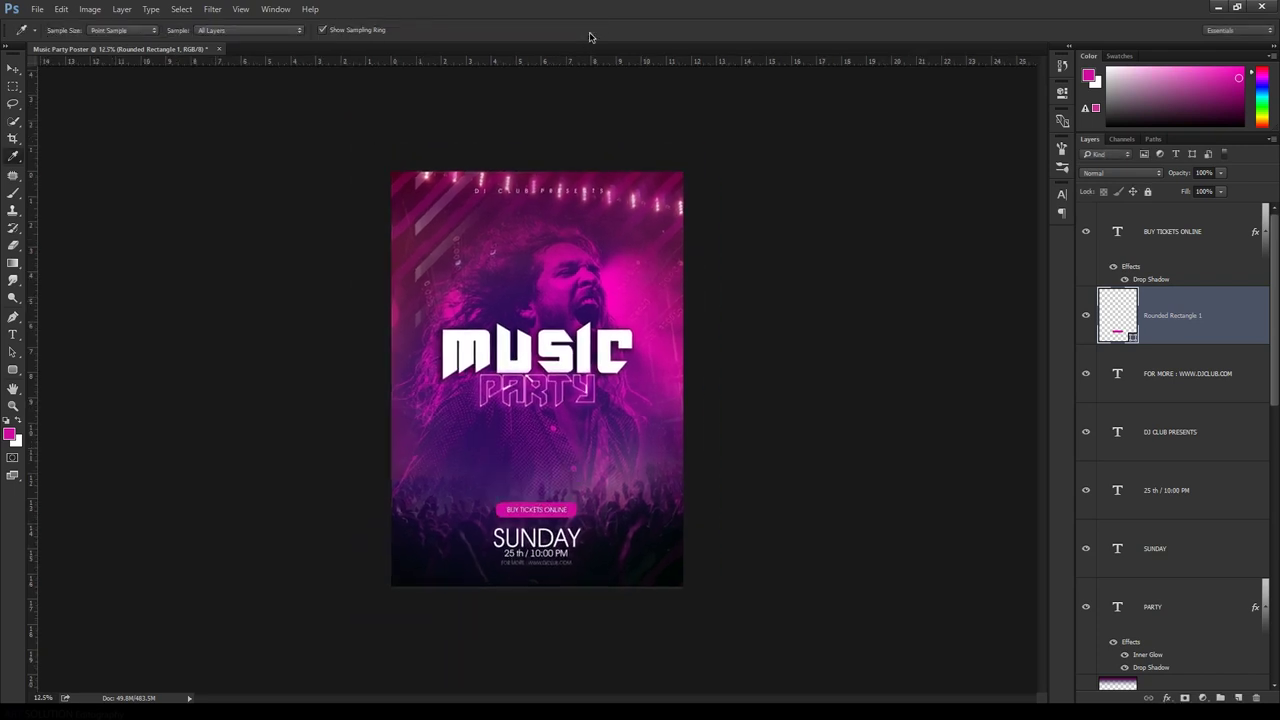
pyautogui.hotkey('ctrl', '-')
pyautogui.hotkey('ctrl', '+')
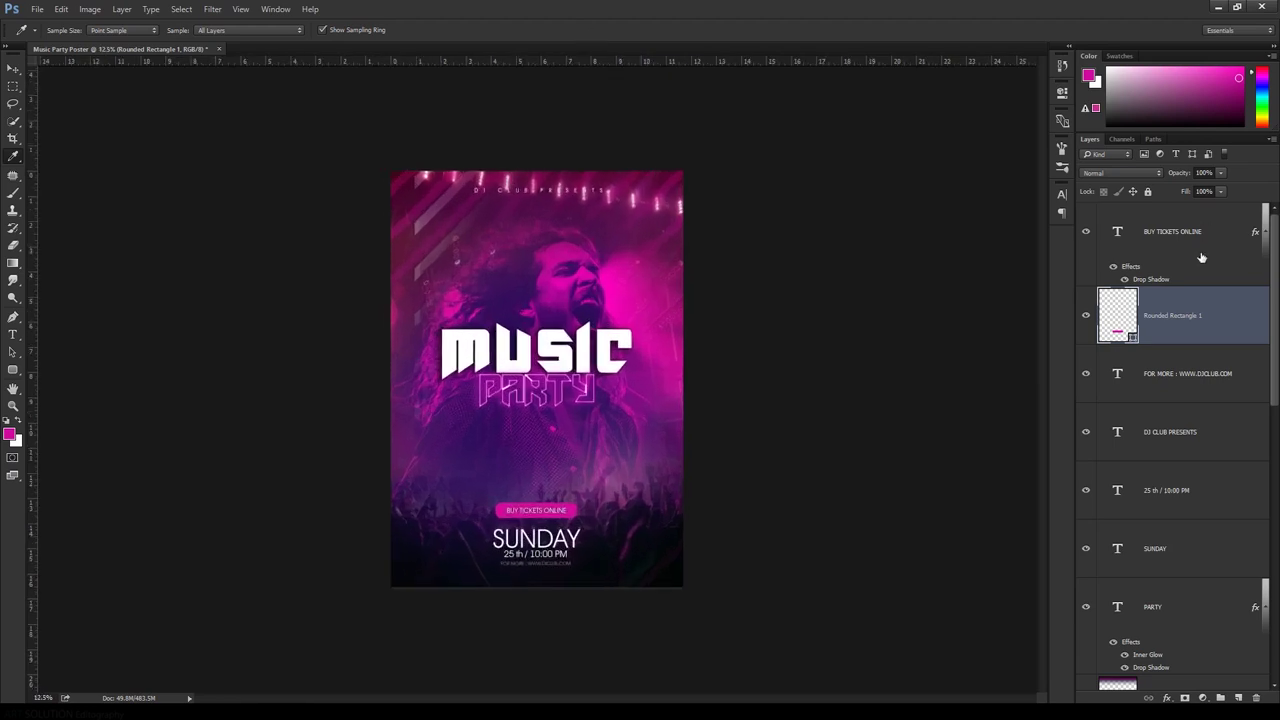
pyautogui.click(1181, 500)
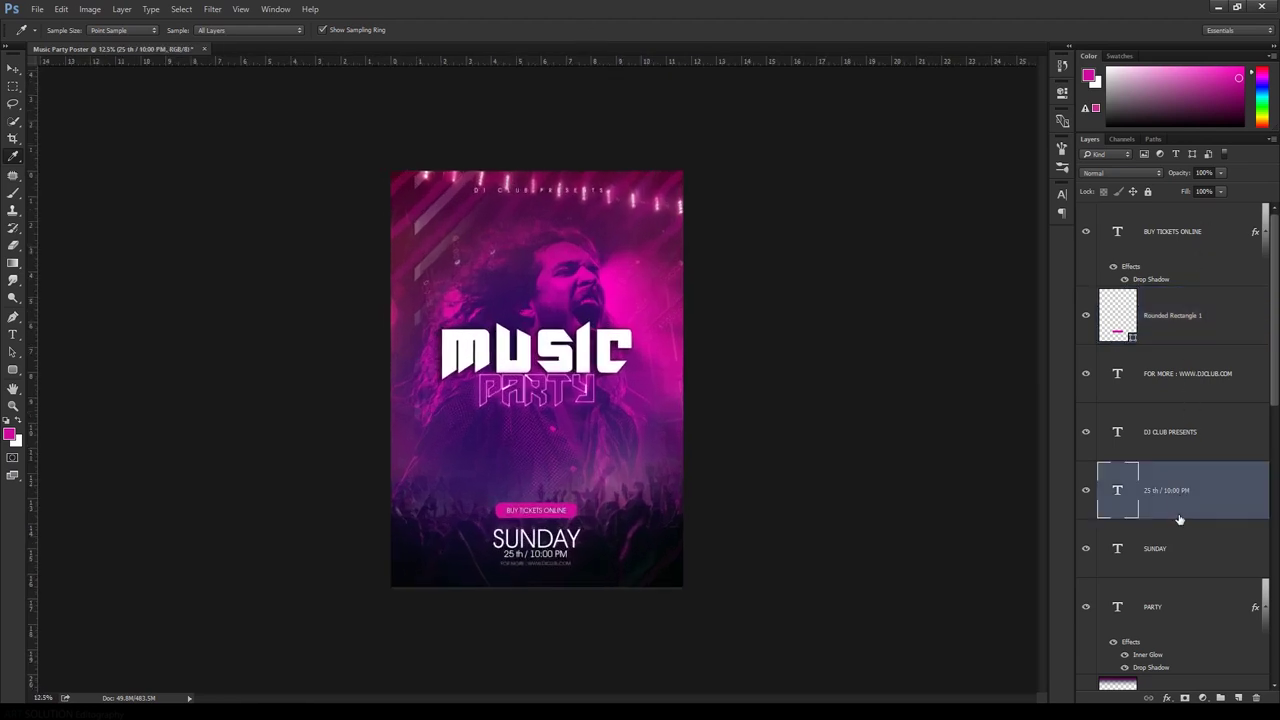
pyautogui.keyDown('shift'); pyautogui.click(1177, 535); pyautogui.keyUp('shift')
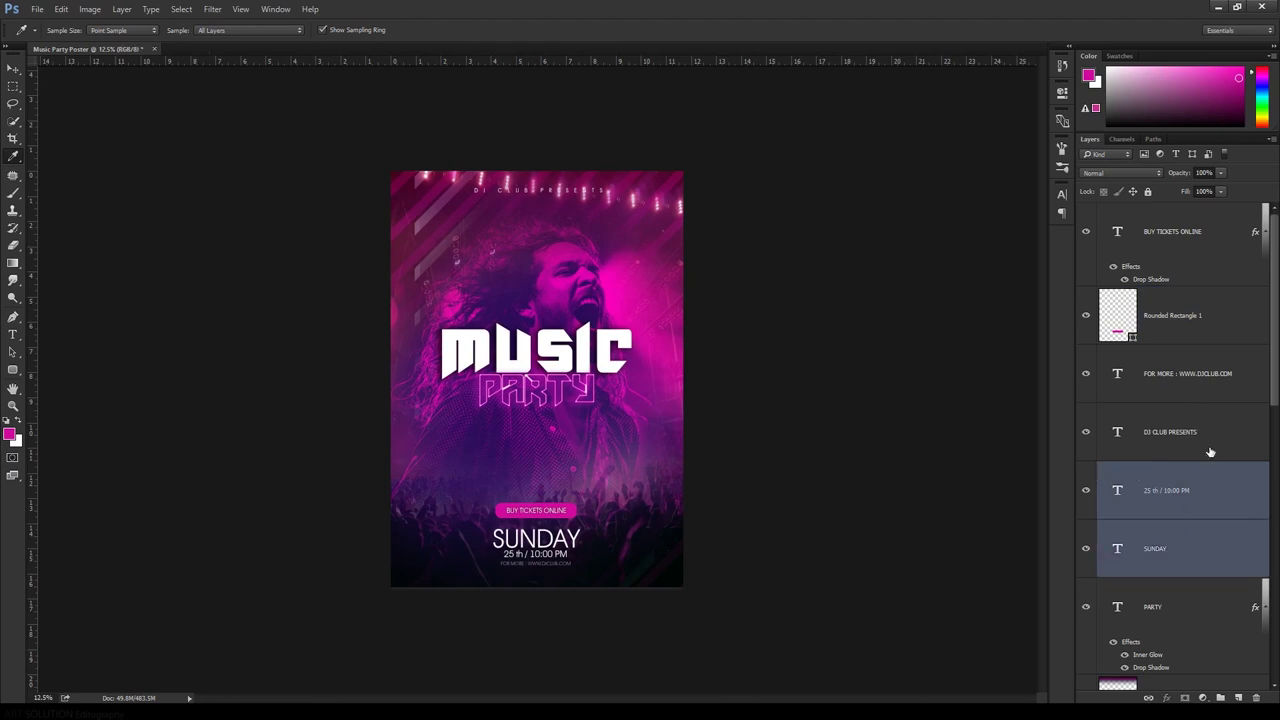
pyautogui.keyDown('shift'); pyautogui.click(1224, 323); pyautogui.keyUp('shift')
pyautogui.click(1175, 553)
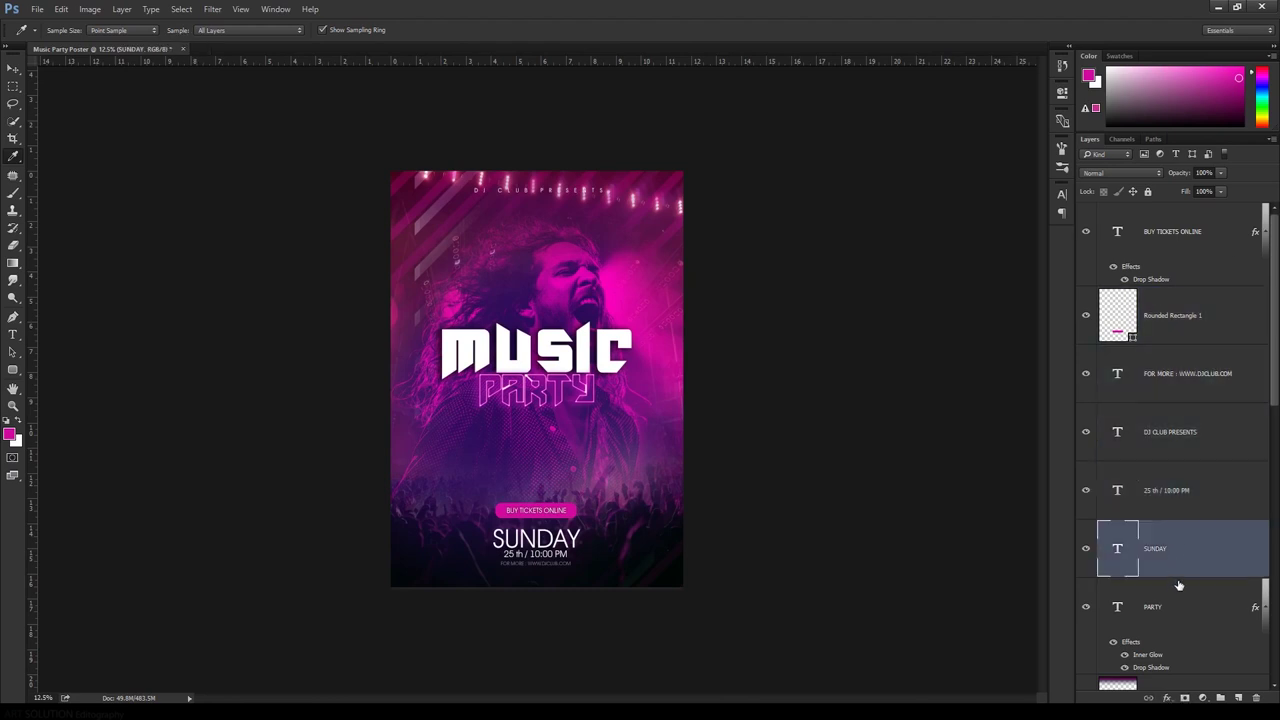
pyautogui.keyDown('shift'); pyautogui.click(1188, 511); pyautogui.keyUp('shift')
pyautogui.keyDown('ctrl'); pyautogui.click(1210, 376); pyautogui.keyUp('ctrl')
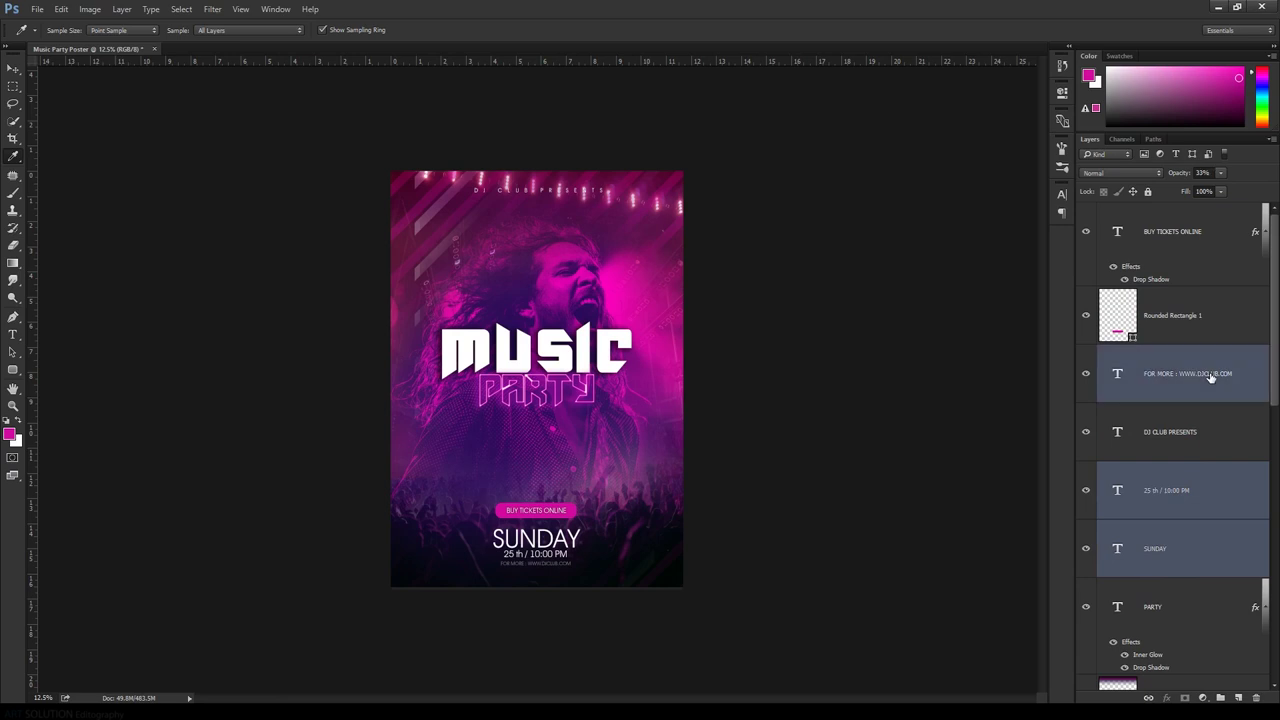
pyautogui.keyDown('ctrl'); pyautogui.click(1215, 300); pyautogui.keyUp('ctrl')
pyautogui.keyDown('ctrl'); pyautogui.click(1215, 260); pyautogui.keyUp('ctrl')
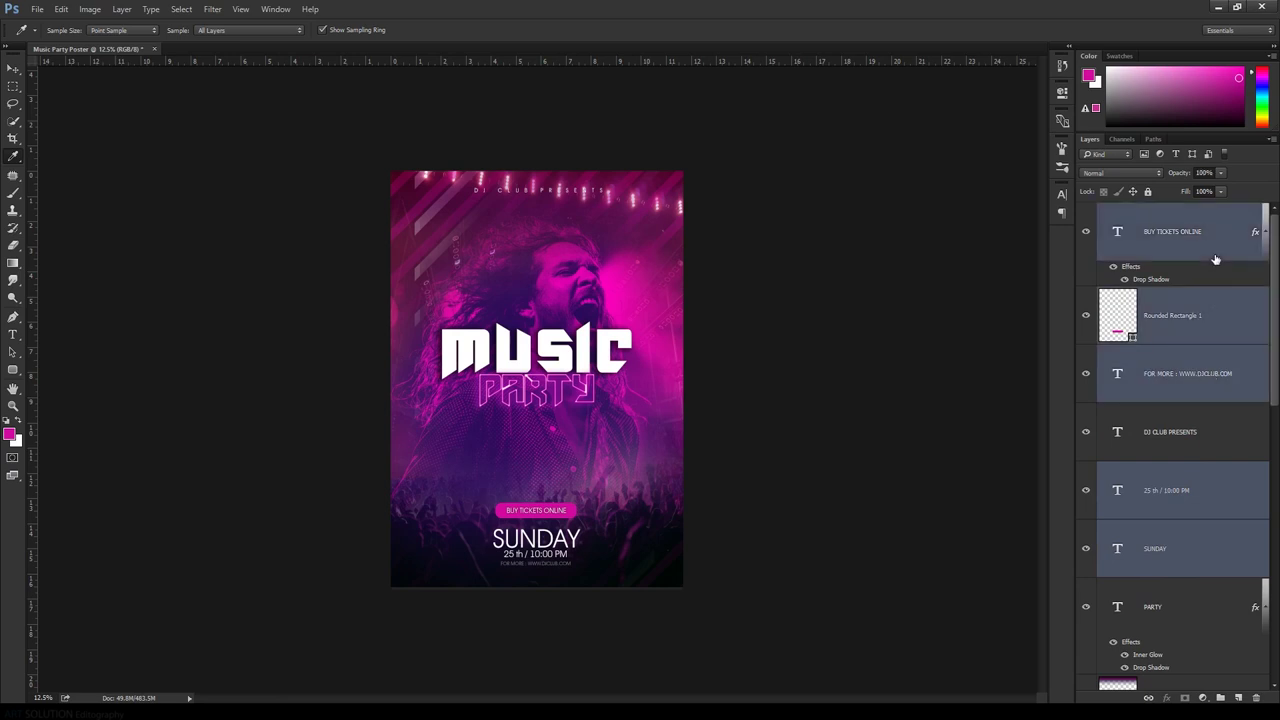
# Move the selected block up slightly and enlarge it to about 136% with Free Transform
pyautogui.click(13, 68)
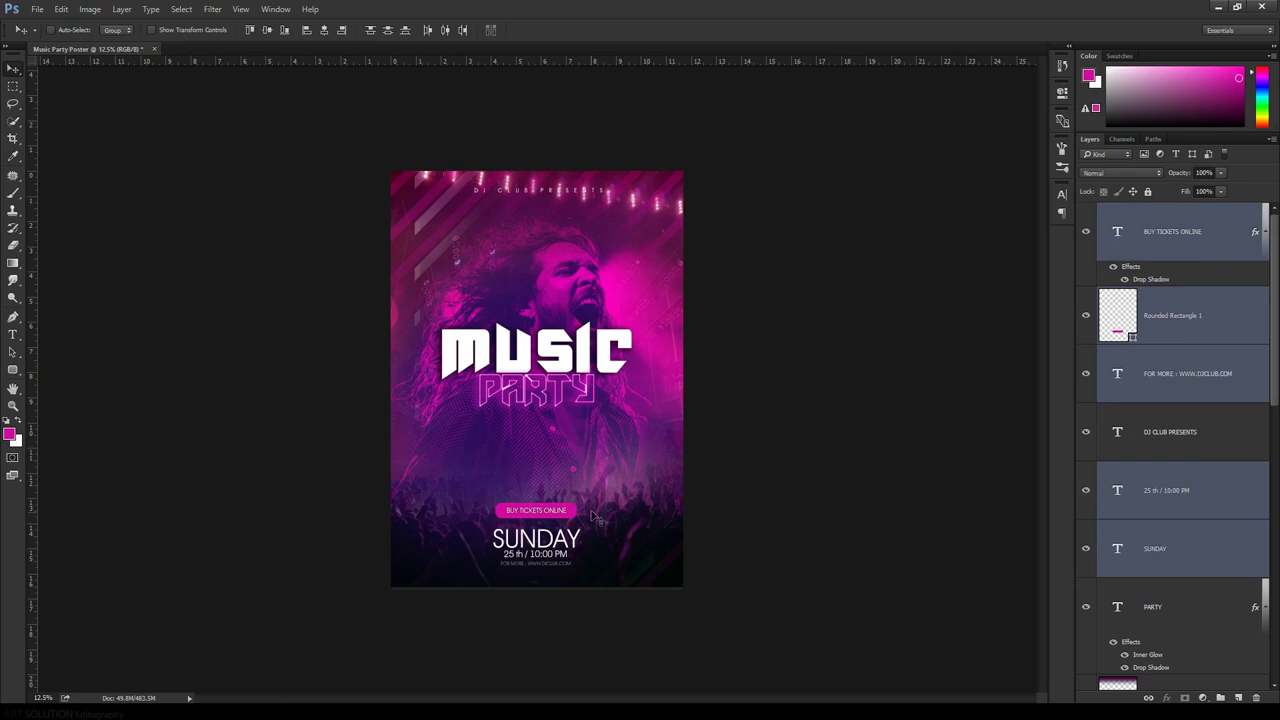
pyautogui.moveTo(592, 513)
pyautogui.mouseDown()
pyautogui.moveTo(592, 498)
pyautogui.moveTo(592, 510)
pyautogui.mouseUp()
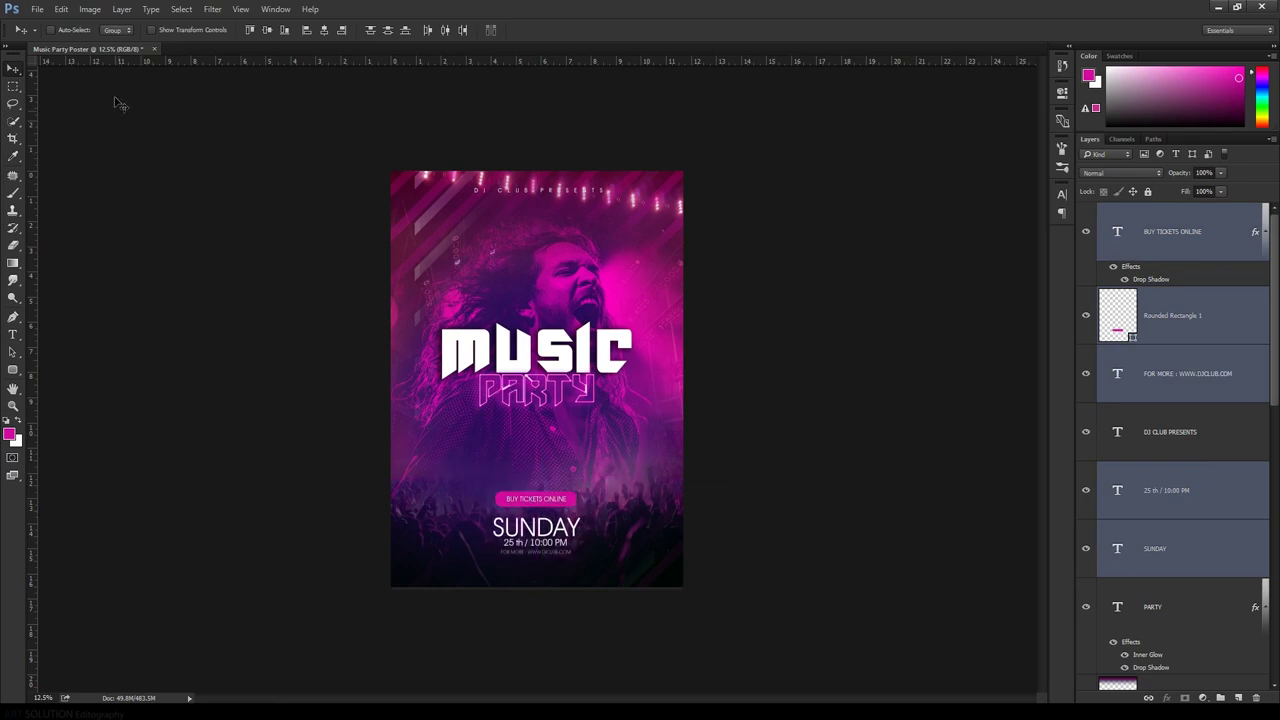
pyautogui.click(37, 9)
pyautogui.moveTo(61, 9)
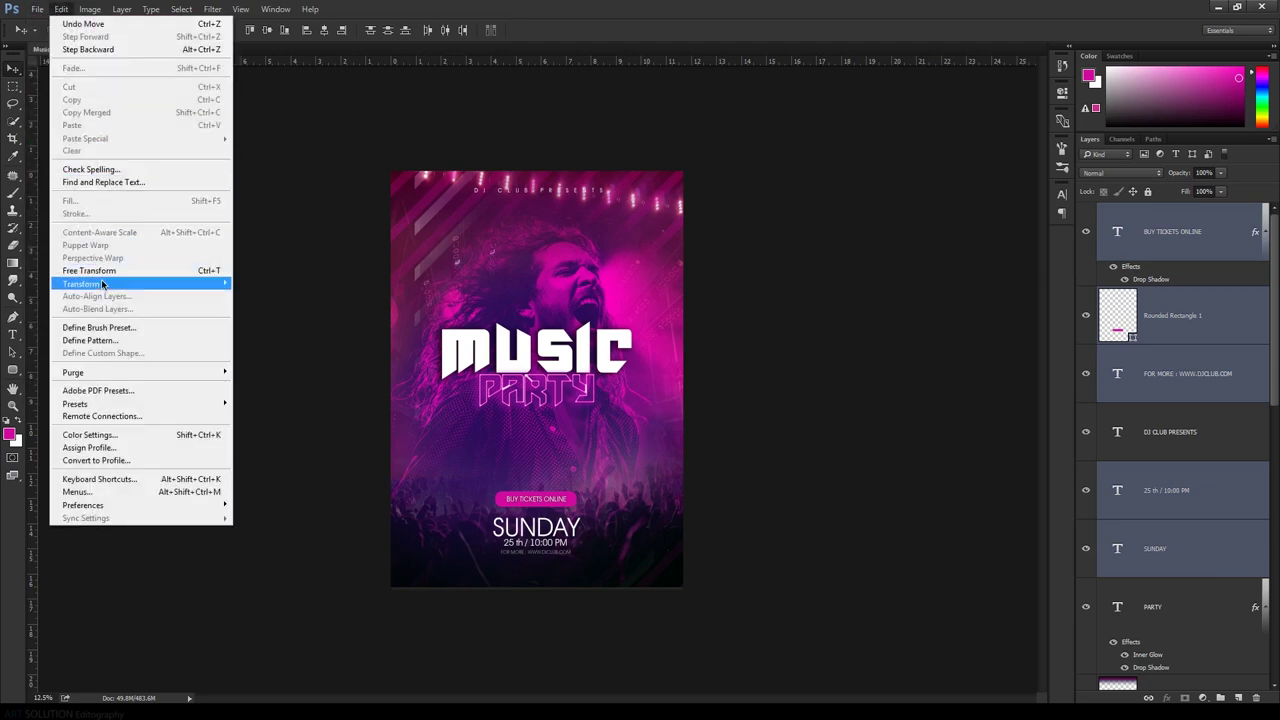
pyautogui.click(118, 271)
pyautogui.moveTo(582, 491); pyautogui.dragTo(598, 470)
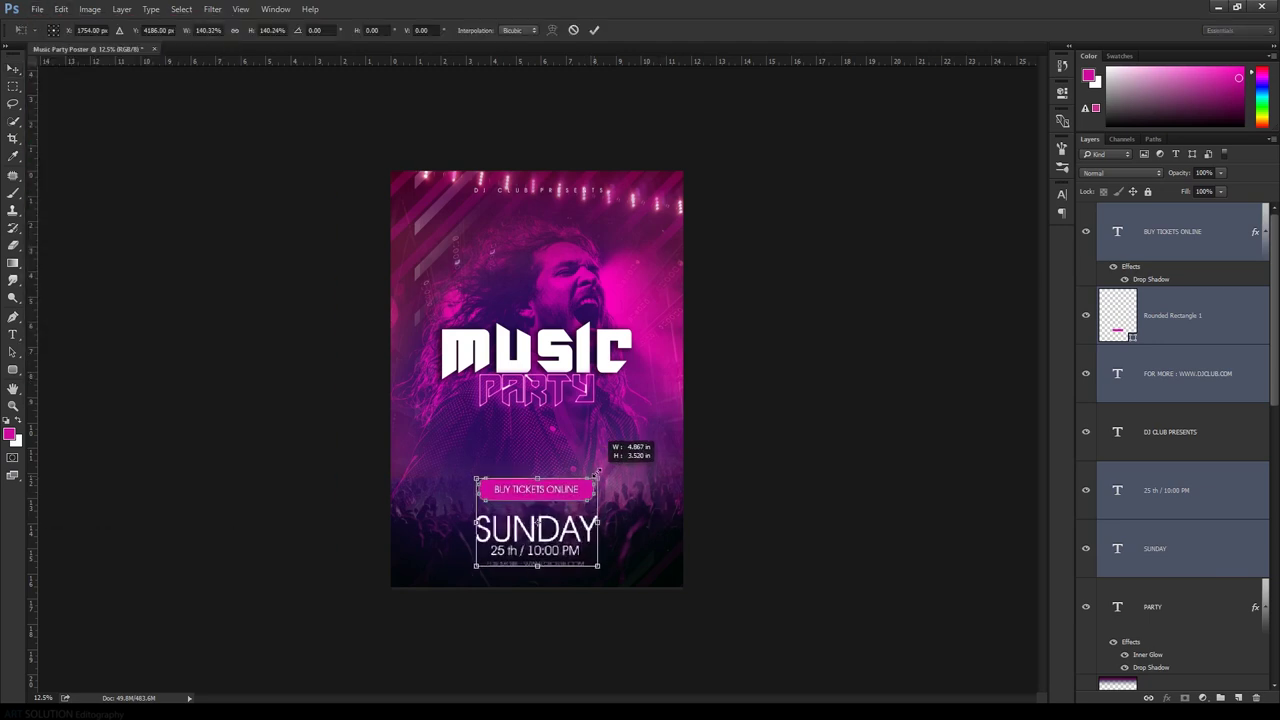
pyautogui.click(595, 31)
# Nudge the enlarged button and event-details block up with Shift+Up
pyautogui.hotkey('ctrl', '-')
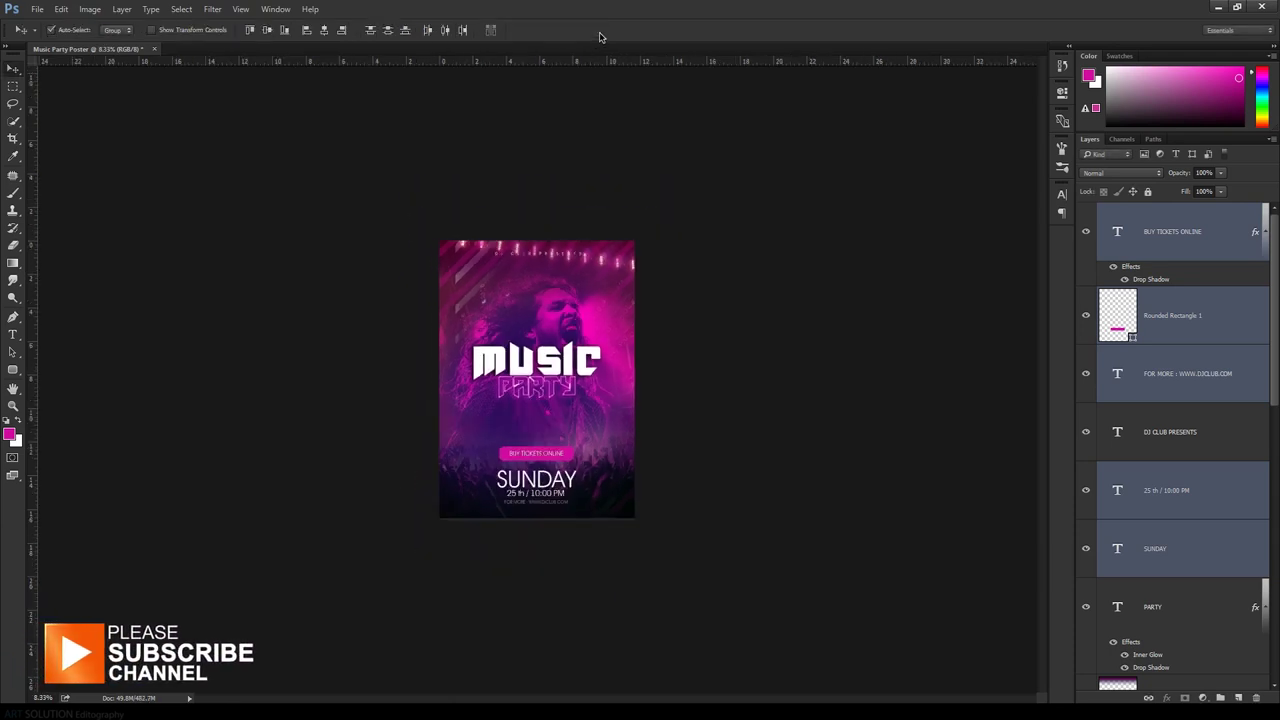
pyautogui.hotkey('shift', 'Up')
pyautogui.hotkey('shift', 'Up')
pyautogui.hotkey('shift', 'Up')
pyautogui.hotkey('shift', 'Up')
pyautogui.hotkey('shift', 'Up')
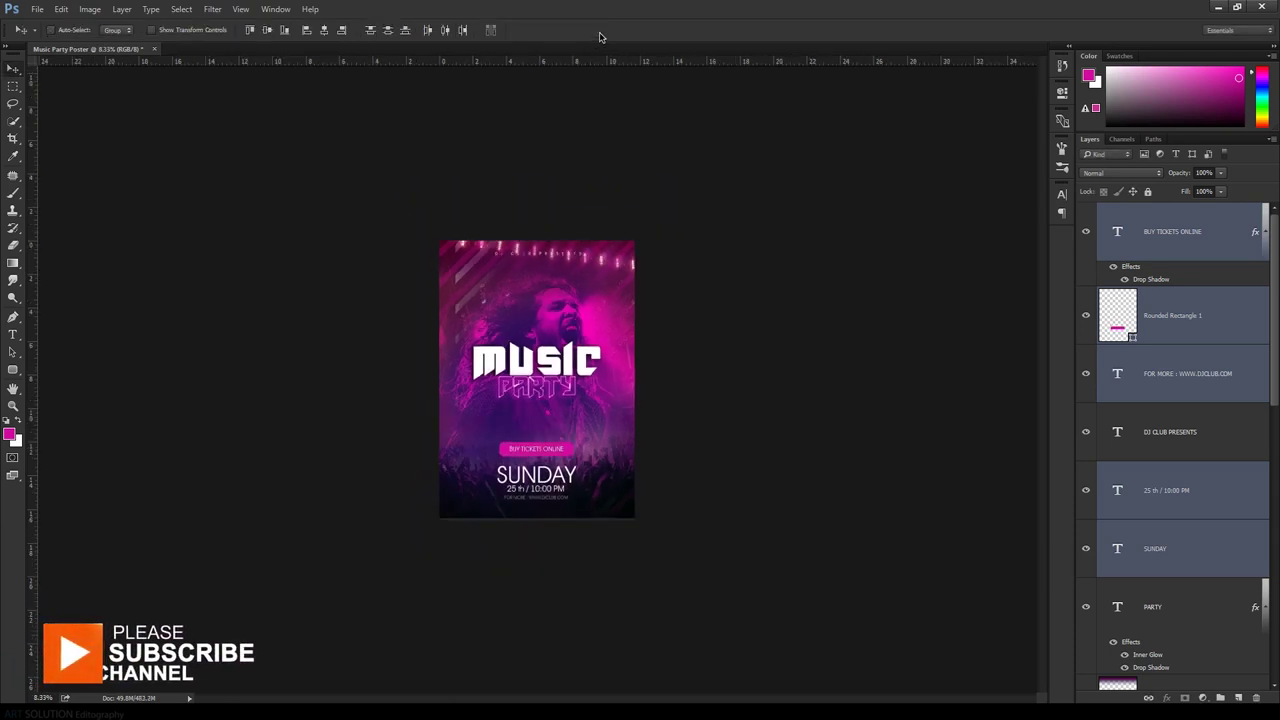
pyautogui.hotkey('ctrl', '+')
pyautogui.hotkey('ctrl', '+')
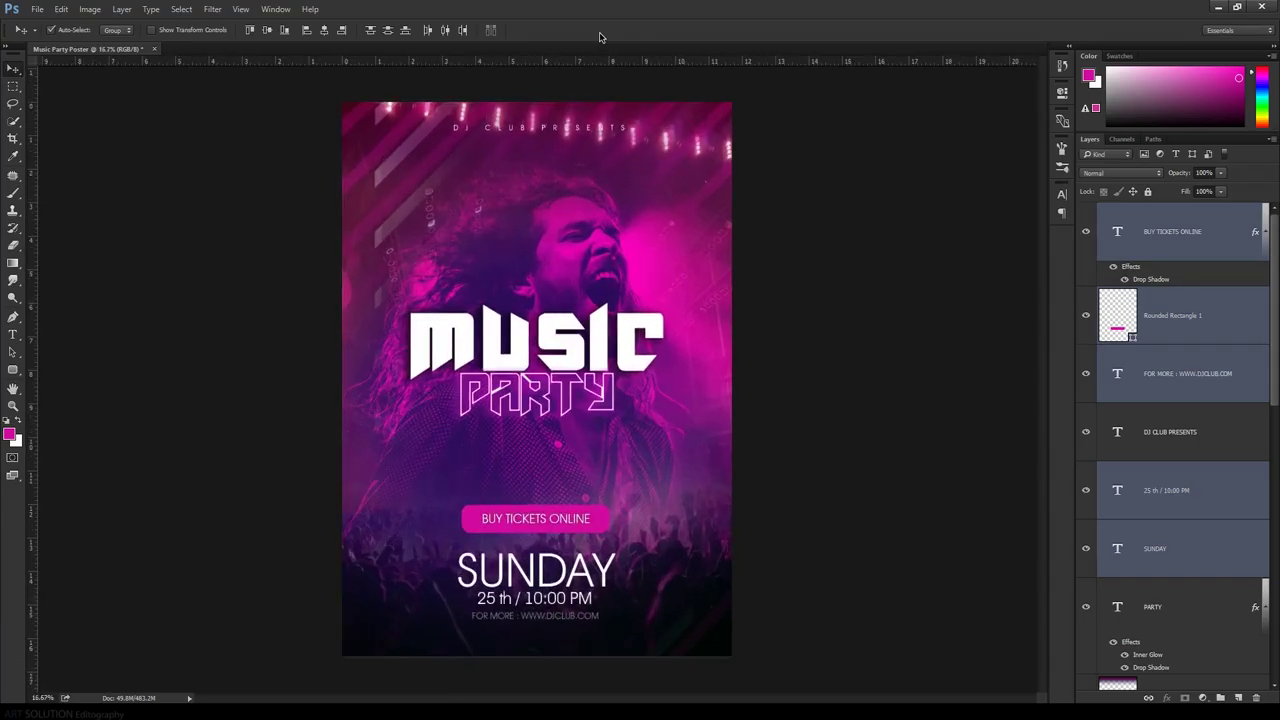